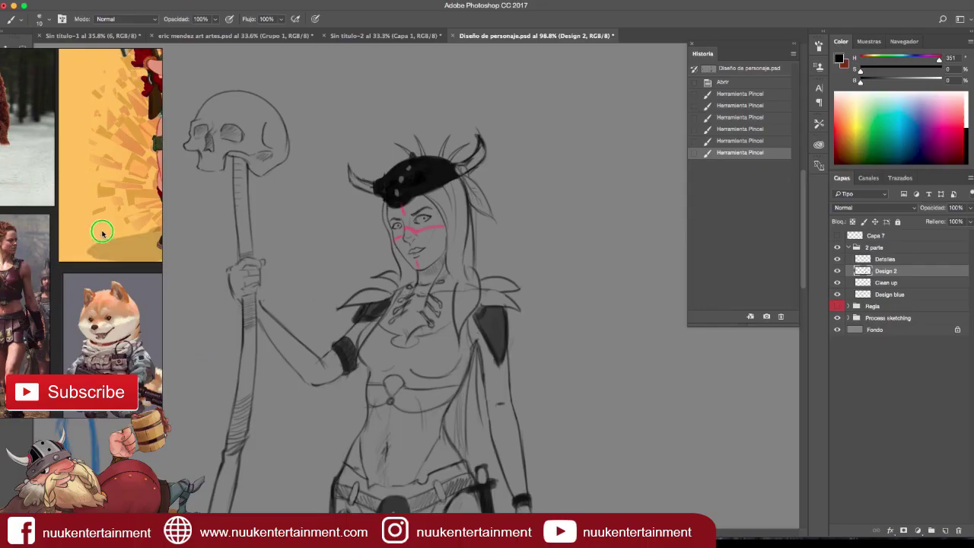
Enlarge the warrior reference photos window beside the skull-staff warrior sketch.
mouse_move(102, 232)
mouse_down()
mouse_move(254, 369)
mouse_move(220, 244)
mouse_up()
Zoom out to the whole four-sketch sheet and dock the History panel left of the canvas.
scroll(167, 190, down, 2)
scroll(182, 190, up, 2)
scroll(194, 191, up, 2)
scroll(204, 192, up, 2)
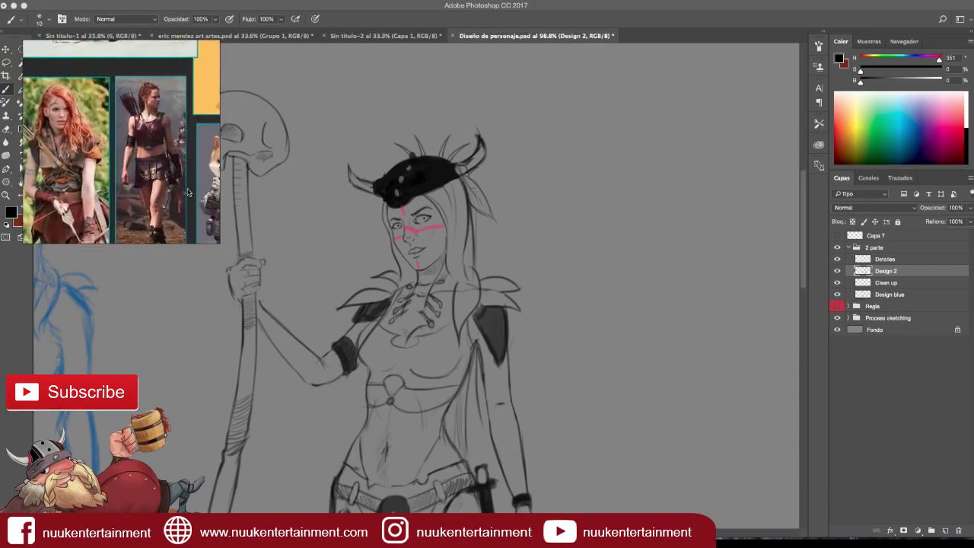
scroll(204, 191, up, 2)
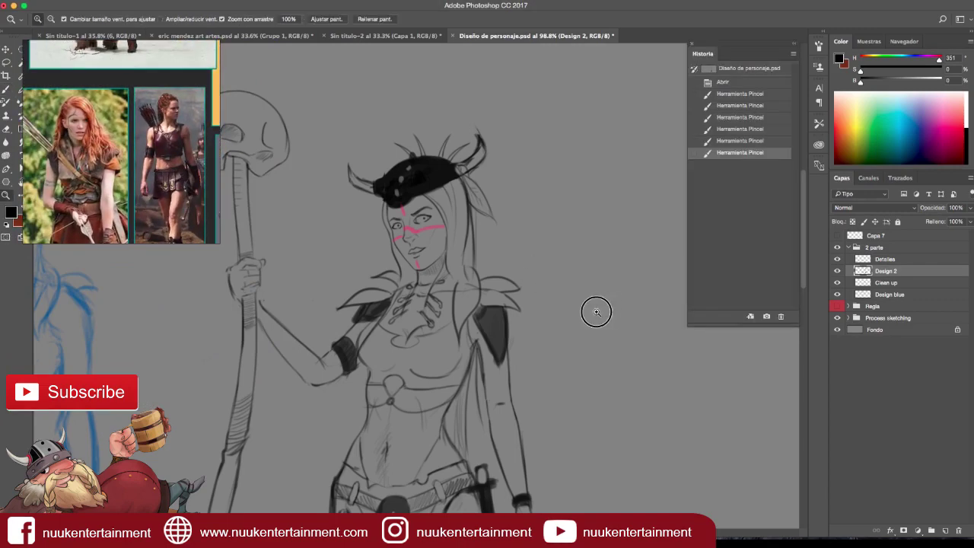
alt+click(601, 309)
alt+click(466, 375)
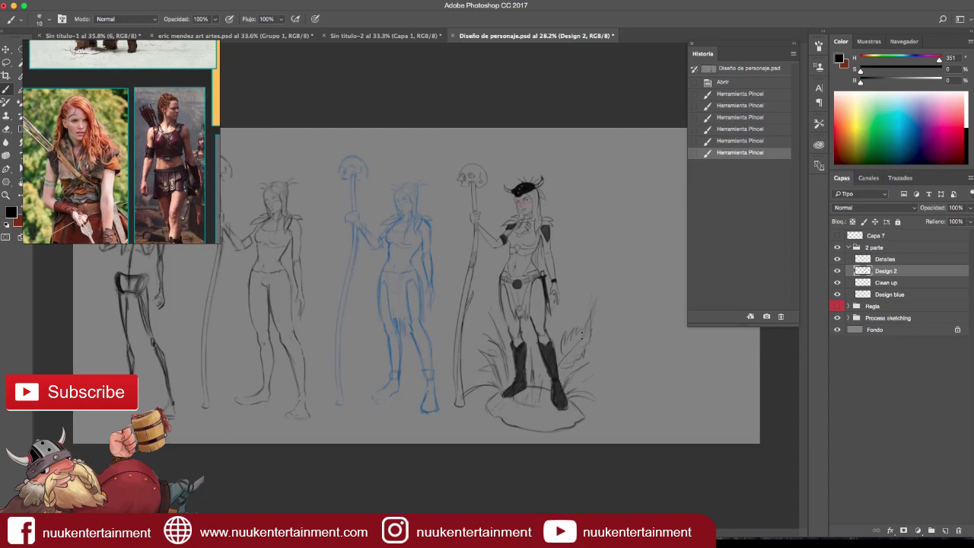
key(b)
key(f)
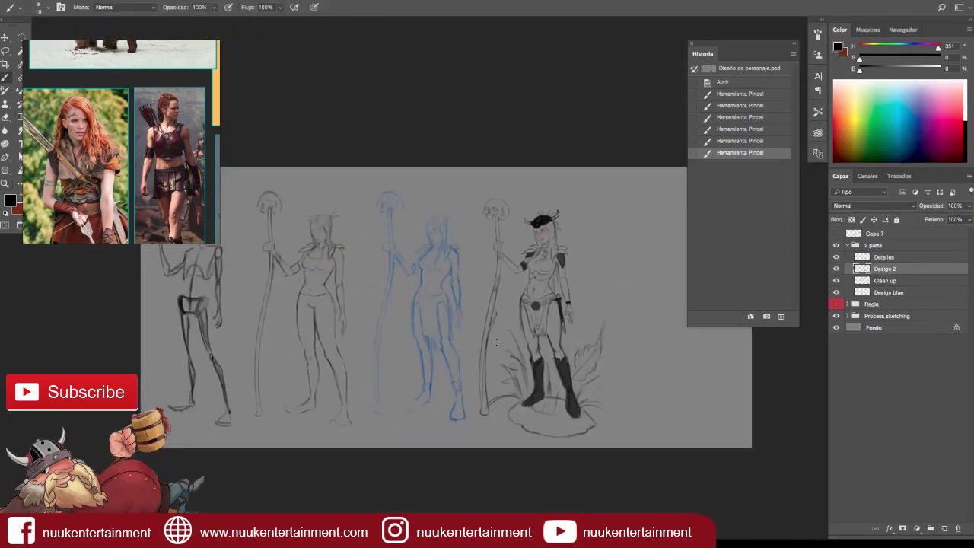
mouse_move(751, 47)
mouse_down()
mouse_move(312, 308)
mouse_move(72, 239)
mouse_up()
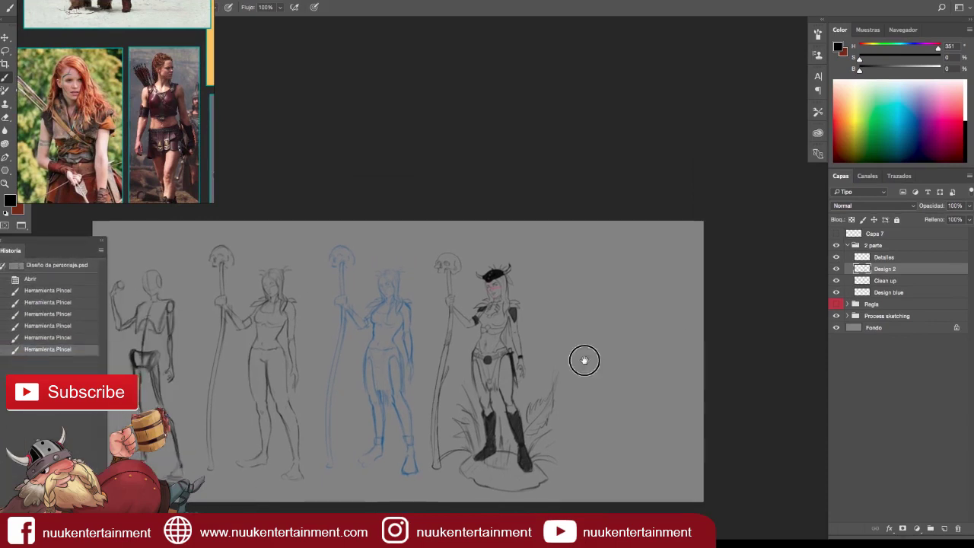
drag(583, 359, 643, 353)
Toggle the Design 2 and Clean up layers to compare, then select and duplicate both.
click(837, 269)
click(837, 269)
click(836, 268)
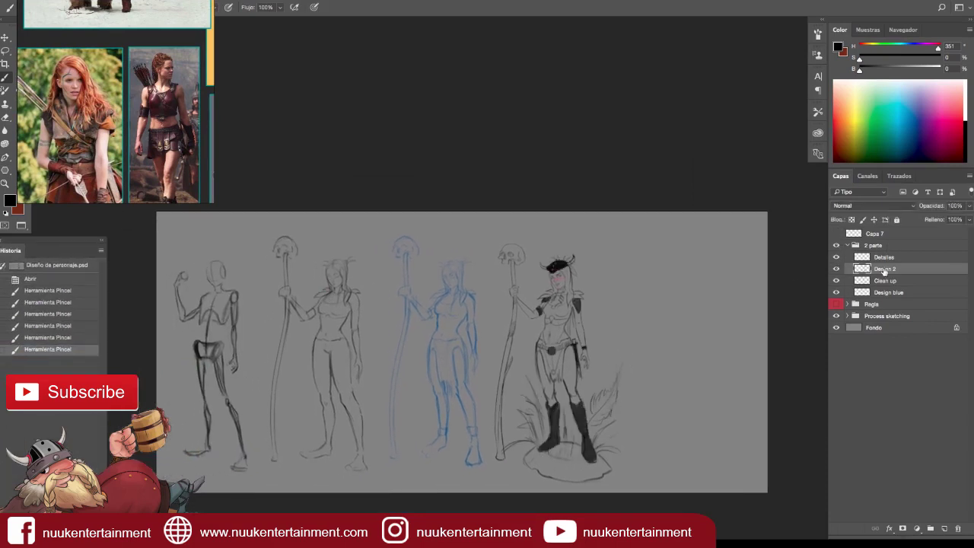
click(836, 269)
click(836, 269)
click(836, 280)
click(868, 280)
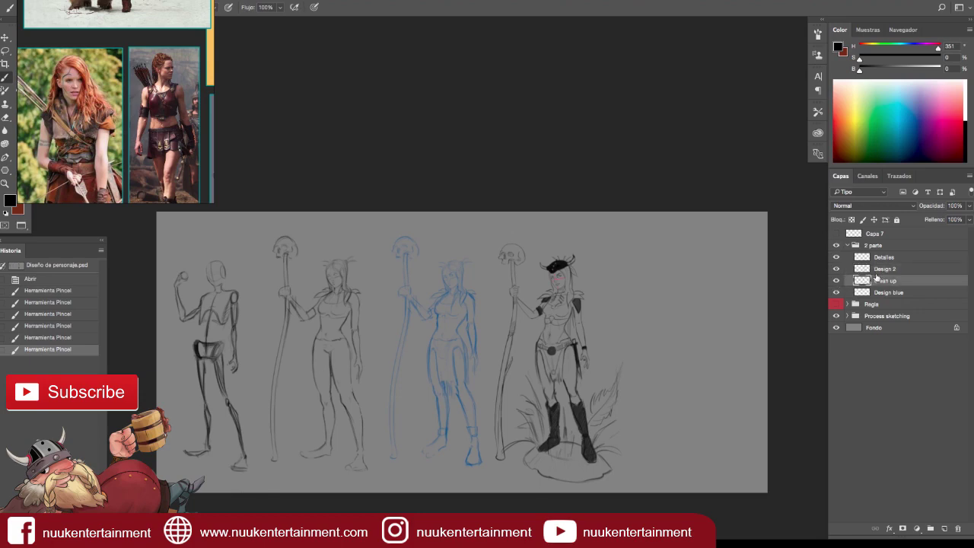
shift+click(878, 271)
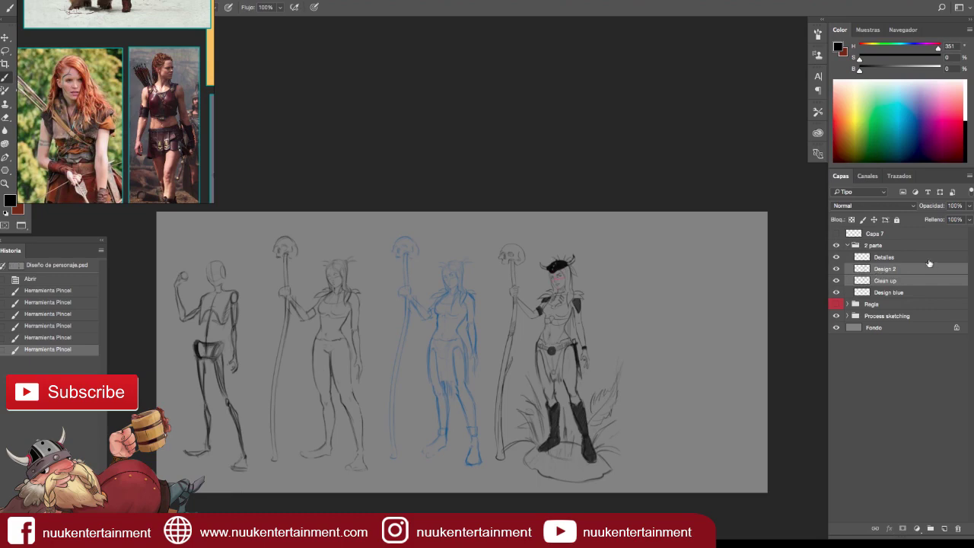
key(ctrl+j)
Place the duplicated layers above '2 parte' and shift the copied warrior left on the sheet.
drag(882, 284, 883, 239)
click(848, 269)
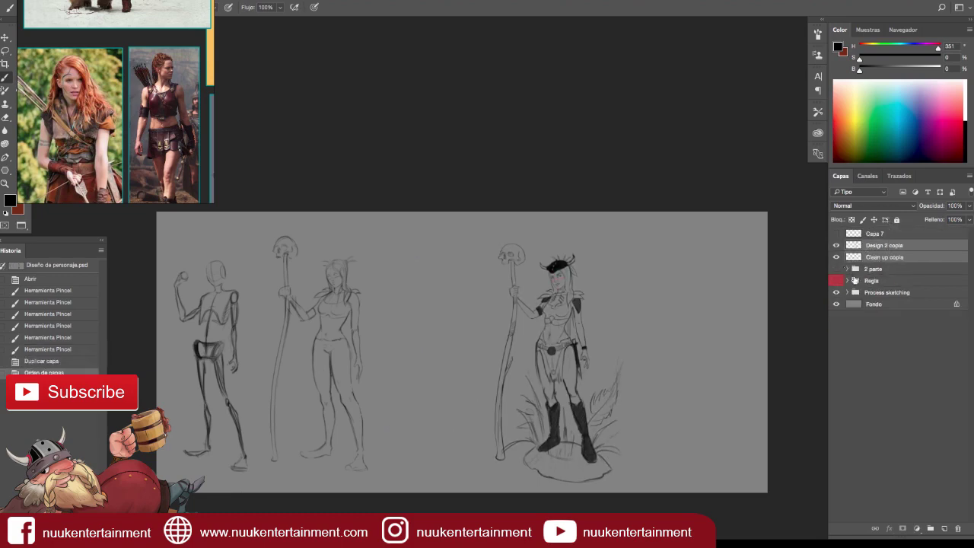
click(836, 292)
key(ctrl+t)
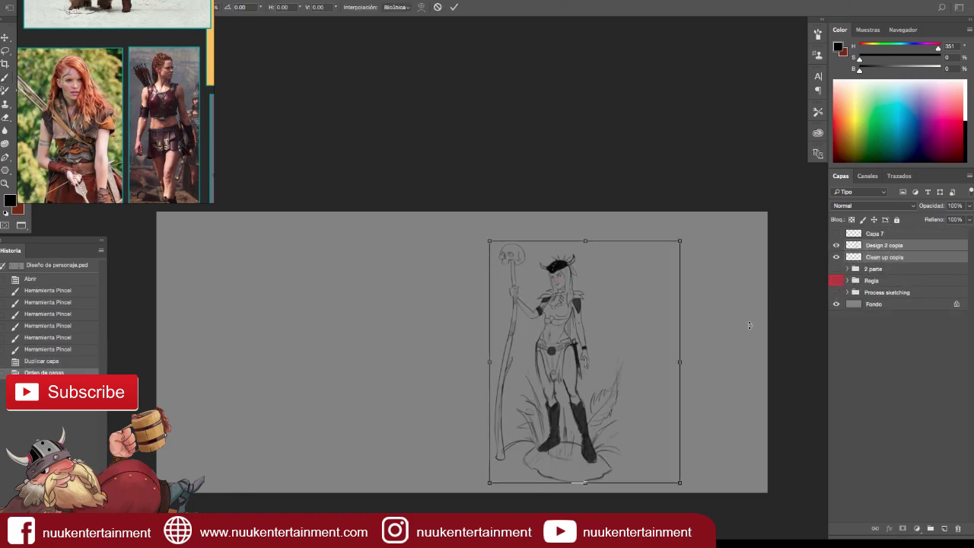
drag(564, 393, 271, 394)
key(Return)
key(b)
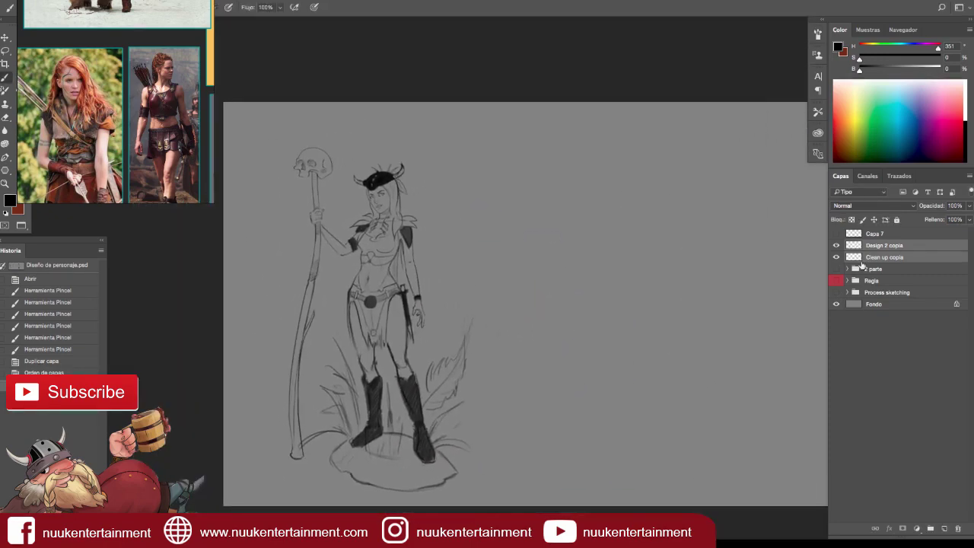
Group the two copied layers into a group named 'a'.
key(ctrl+g)
double_click(875, 245)
text(a)
key(Return)
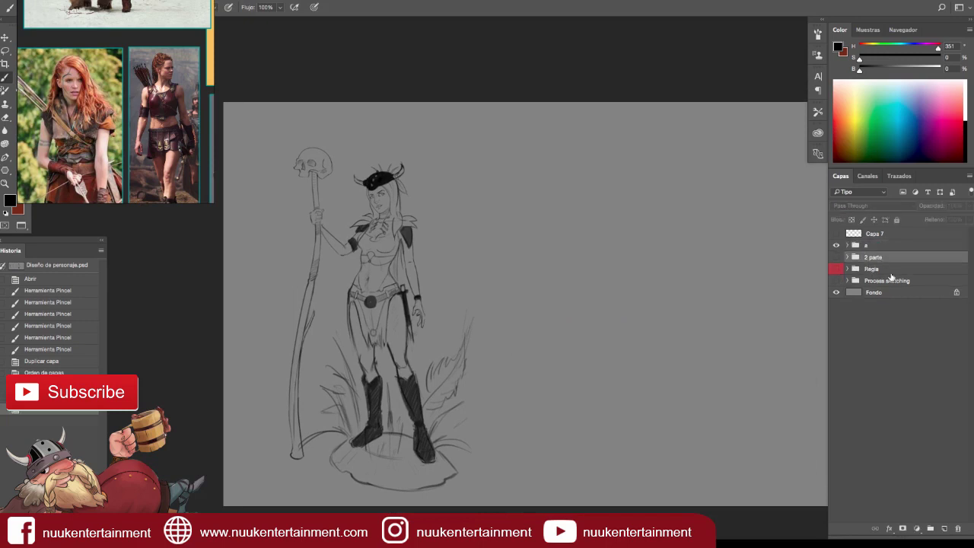
Gather the older sketch layers into a group named '1 parte'.
drag(836, 280, 836, 257)
key(ctrl+slash)
key(ctrl+comma)
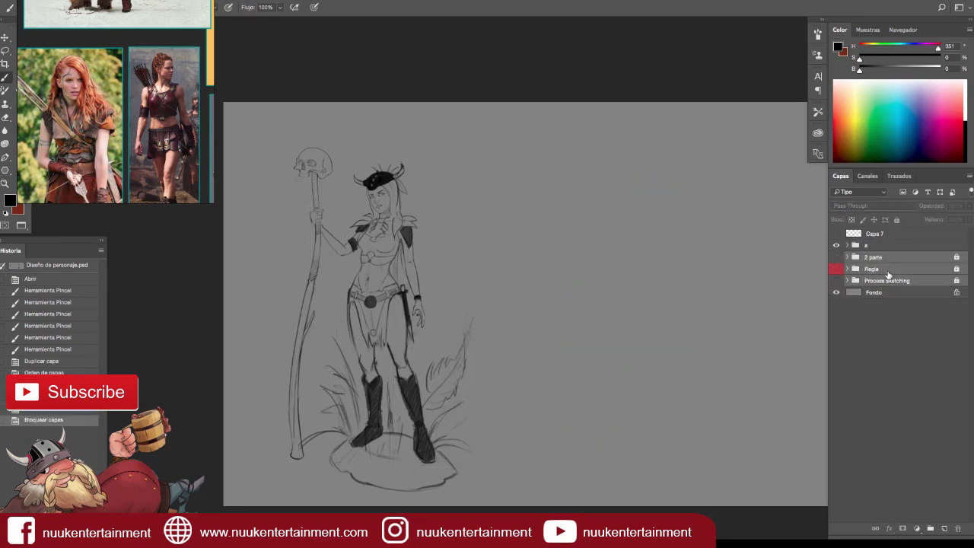
key(ctrl+g)
double_click(872, 257)
text(1 parte)
key(Return)
Hide and lock the '1 parte' group and give it a red label.
click(867, 245)
click(836, 258)
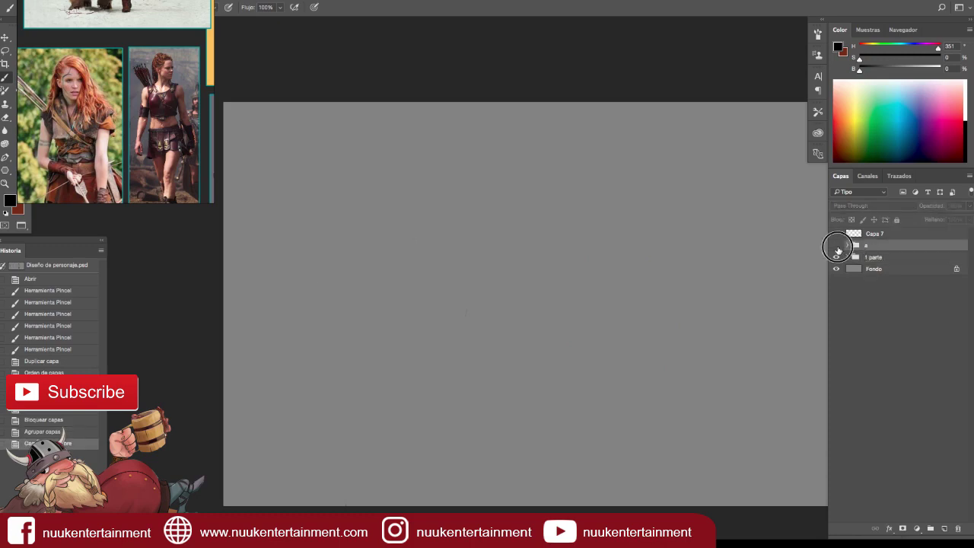
click(849, 260)
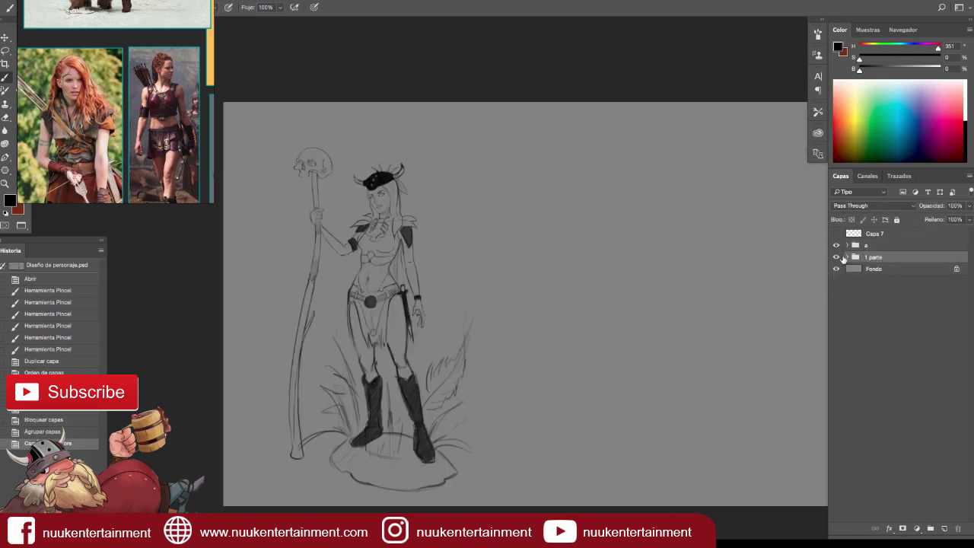
key(ctrl+slash)
key(alt+bracketright)
right_click(838, 260)
click(861, 284)
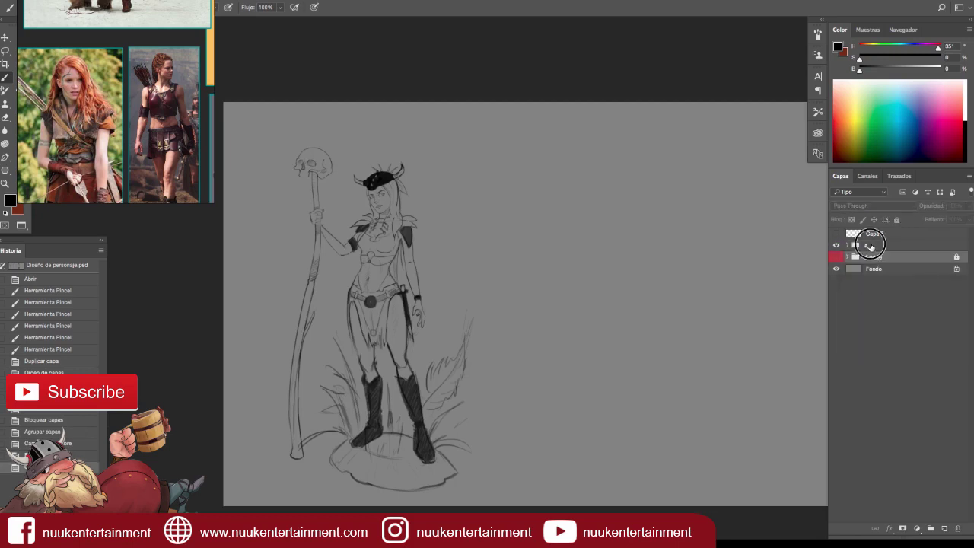
Expand group 'a' and select its Design 2 copia and Clean up copia layers.
click(836, 234)
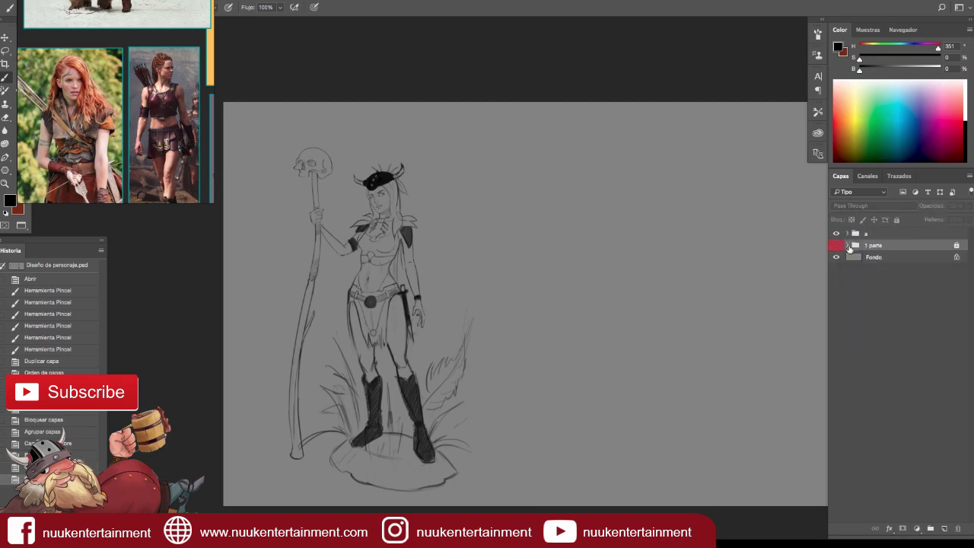
click(847, 234)
click(866, 247)
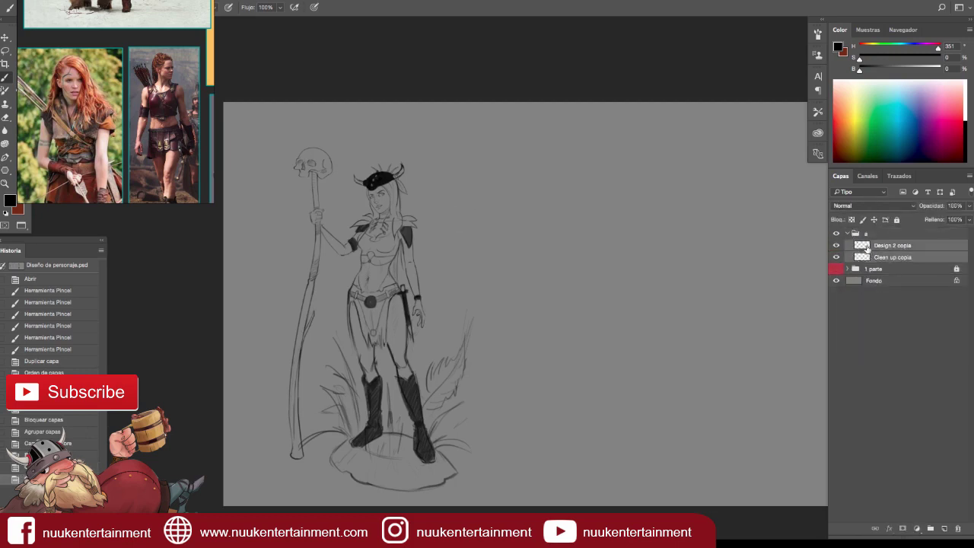
click(883, 257)
Copy the Clean up copia line art to the right side of the sheet with the Move tool.
key(v)
drag(409, 347, 615, 339)
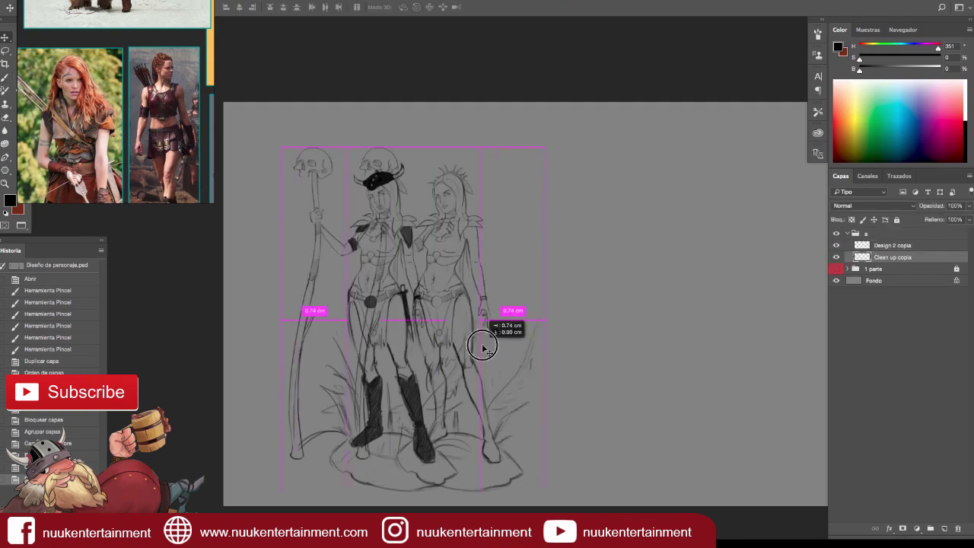
scroll(634, 317, right, 2)
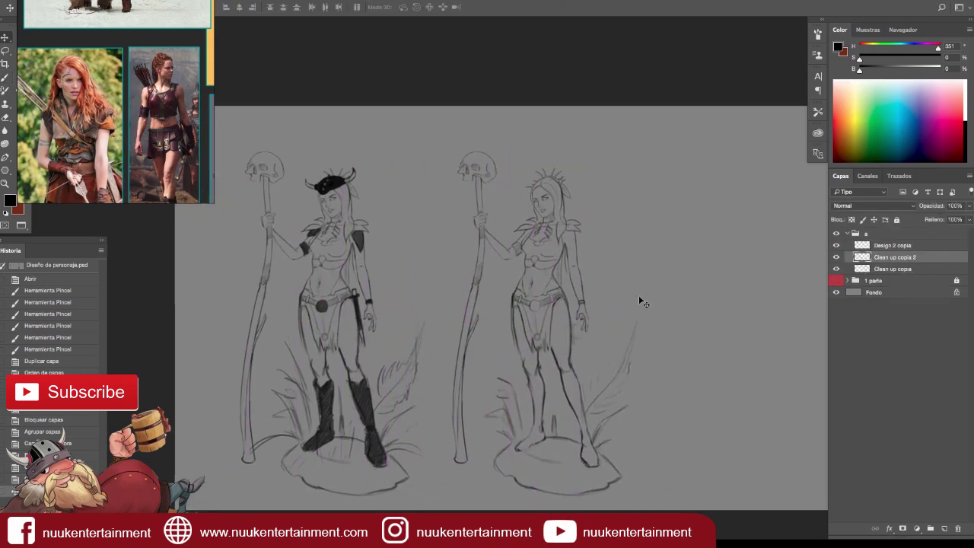
key(Tab)
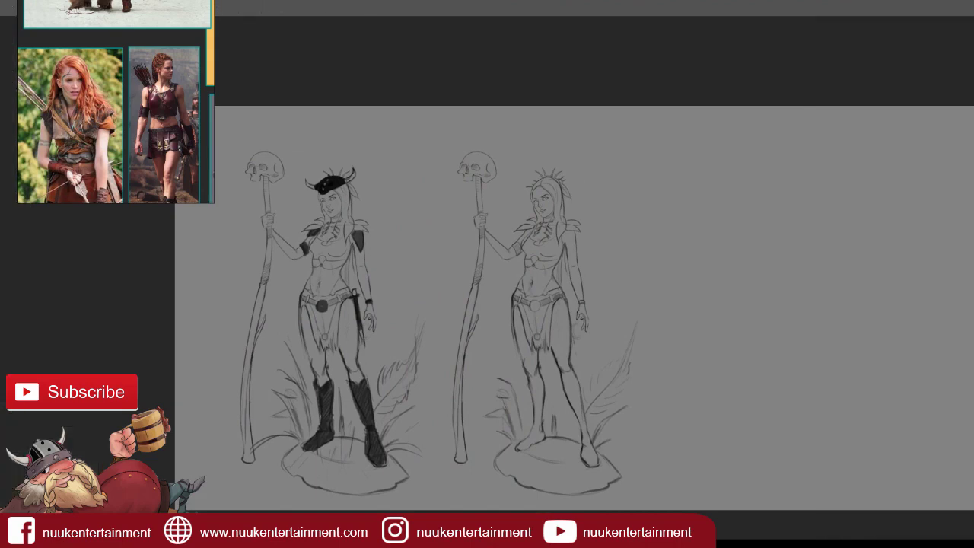
key(Tab)
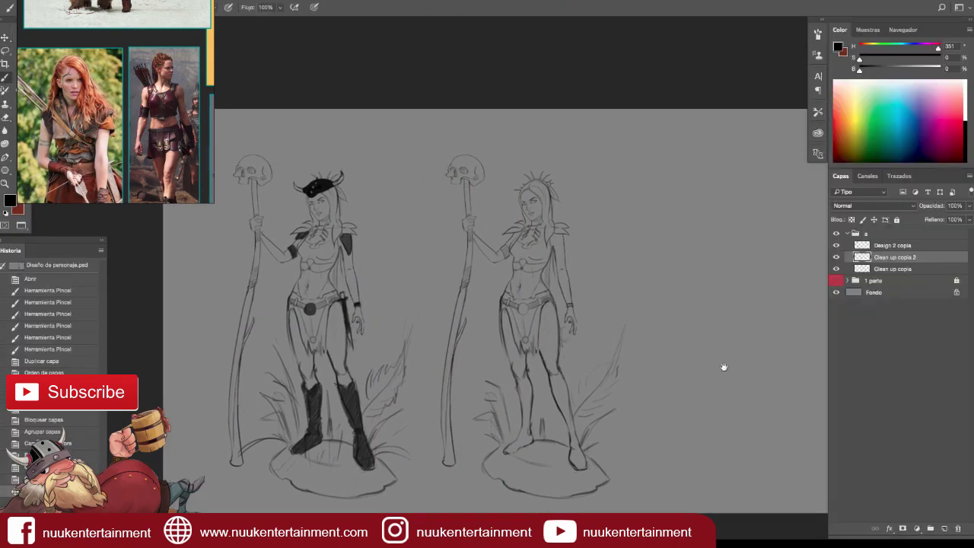
Move the copy to the top, rename it 'Clean up', lock it, and add an empty layer.
drag(838, 259, 848, 234)
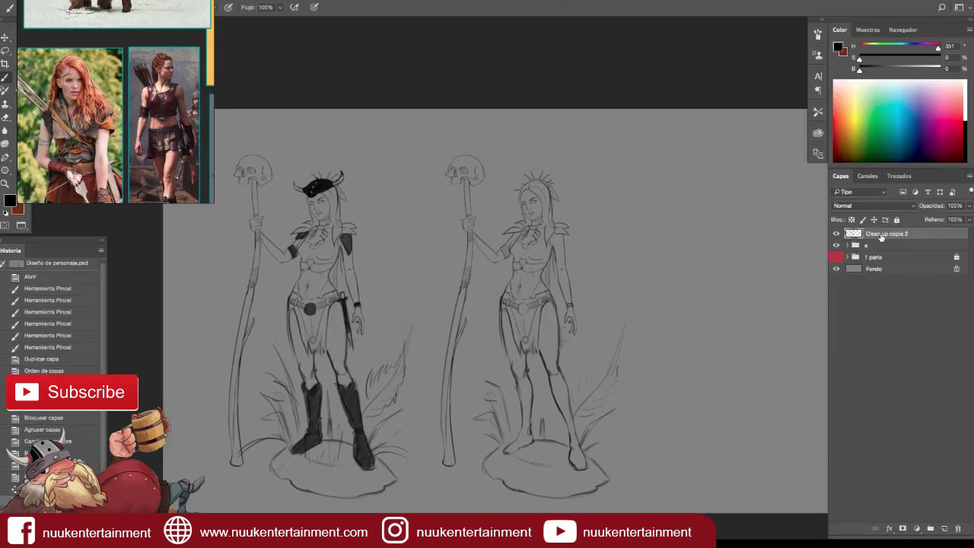
double_click(906, 234)
key(Return)
click(944, 528)
click(873, 220)
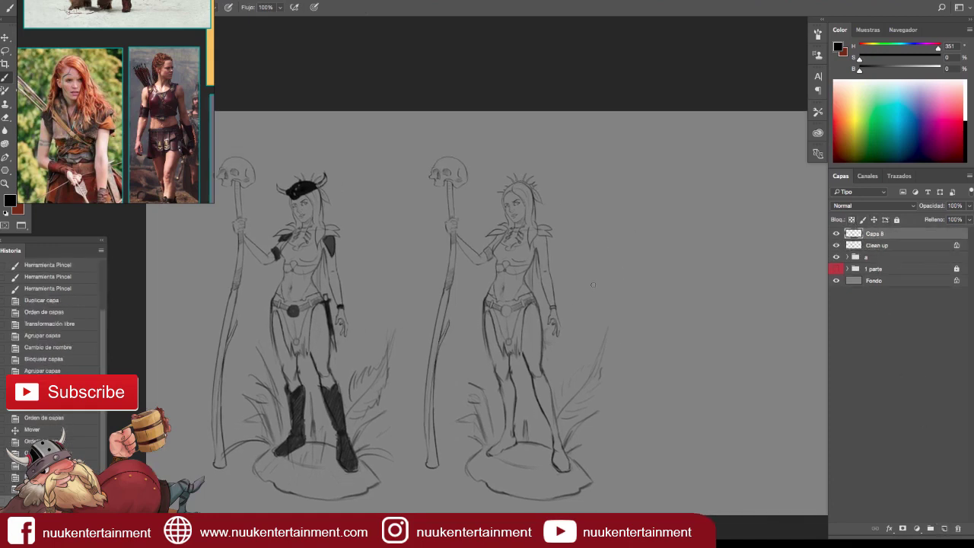
Hatch gray shading over the right warrior's hip, inner thighs, lower inner leg and calf.
scroll(604, 285, up, 3)
scroll(627, 273, down, 2)
scroll(598, 289, up, 1)
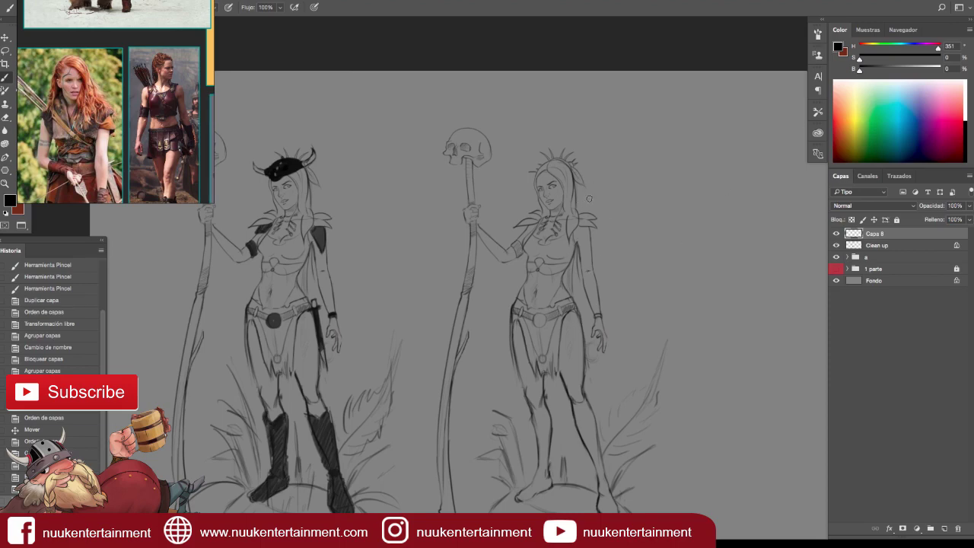
mouse_move(575, 307)
mouse_down()
mouse_move(605, 420)
mouse_move(644, 487)
mouse_move(634, 486)
mouse_up()
mouse_move(554, 369)
mouse_down()
mouse_move(546, 411)
mouse_move(556, 446)
mouse_up()
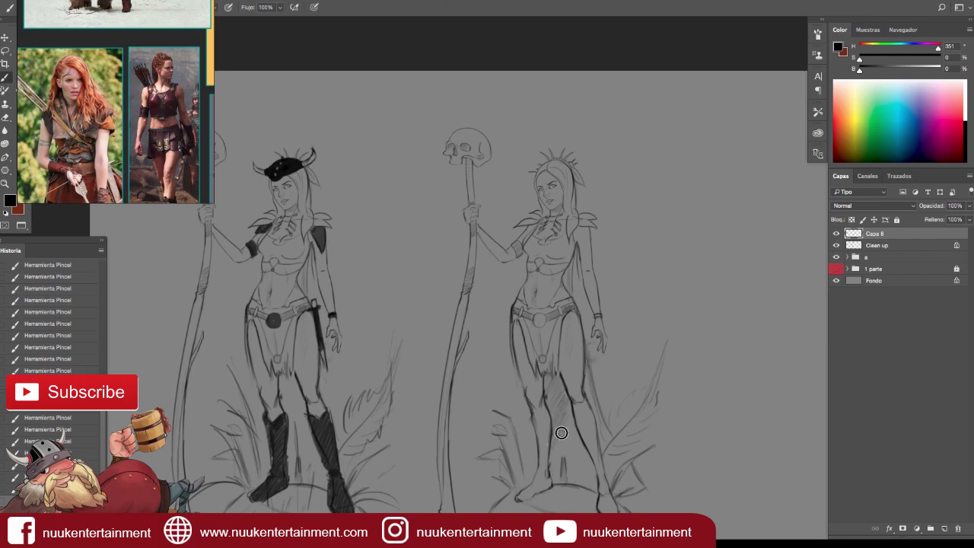
scroll(626, 324, down, 2)
drag(570, 404, 577, 398)
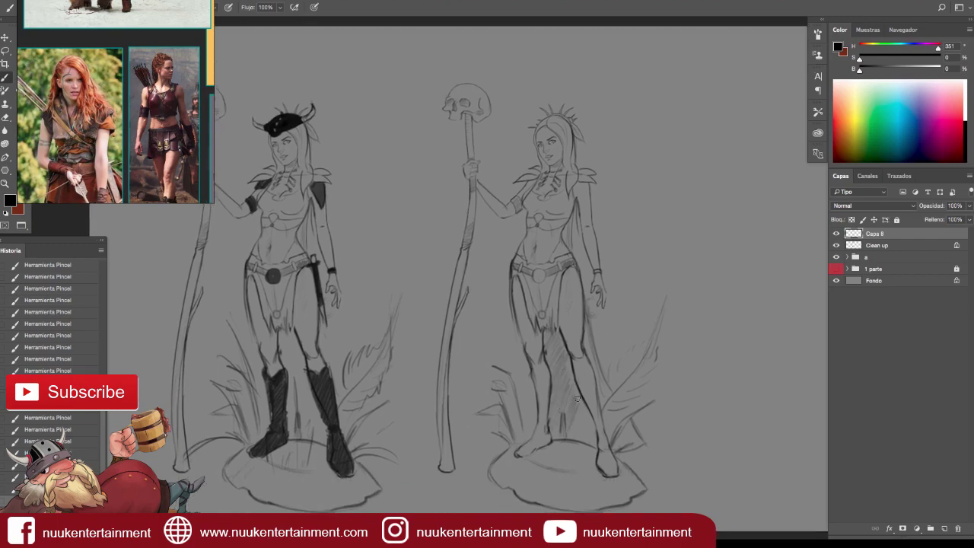
drag(571, 437, 587, 443)
drag(511, 308, 524, 349)
drag(583, 341, 594, 366)
drag(547, 336, 570, 387)
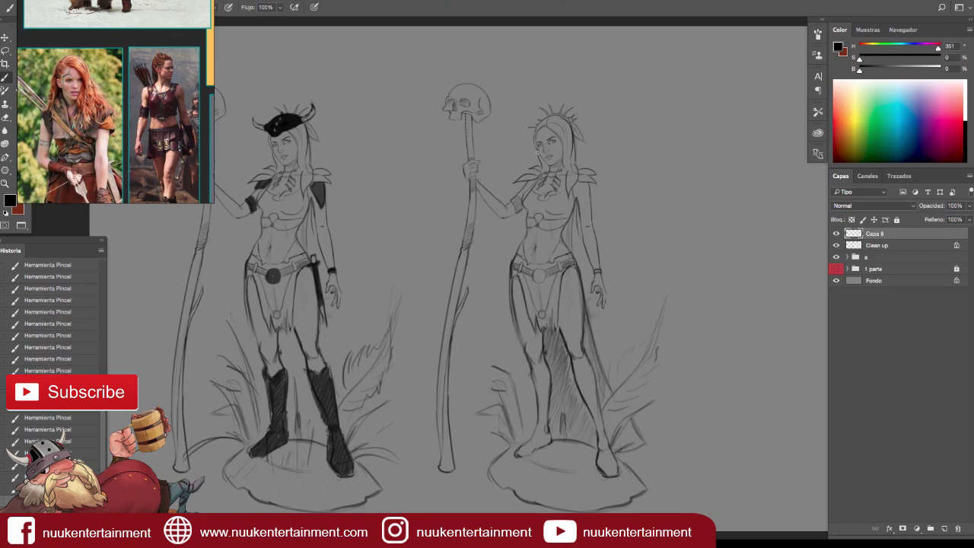
scroll(546, 121, up, 3)
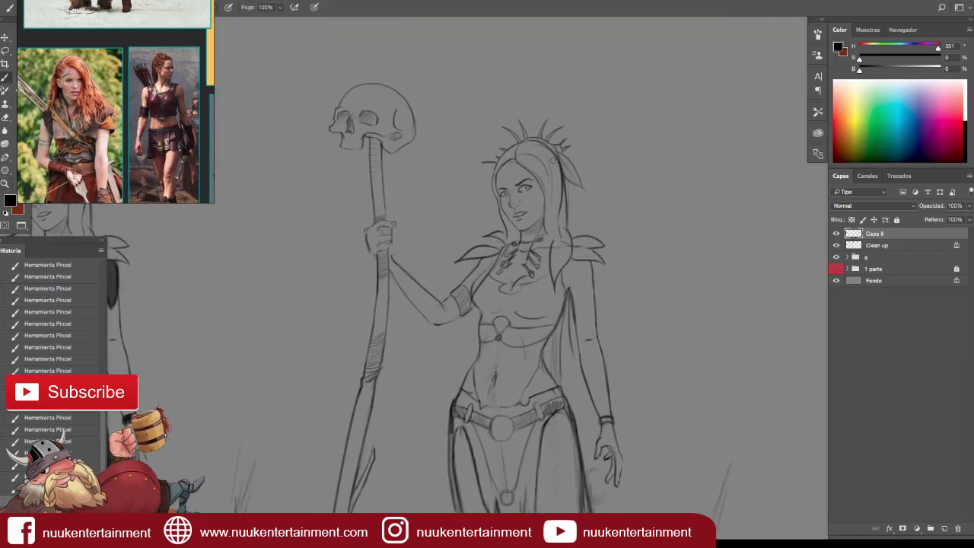
Ink small dark strokes and an eye-like ornament on the third warrior's hair.
drag(530, 153, 535, 177)
key(F5)
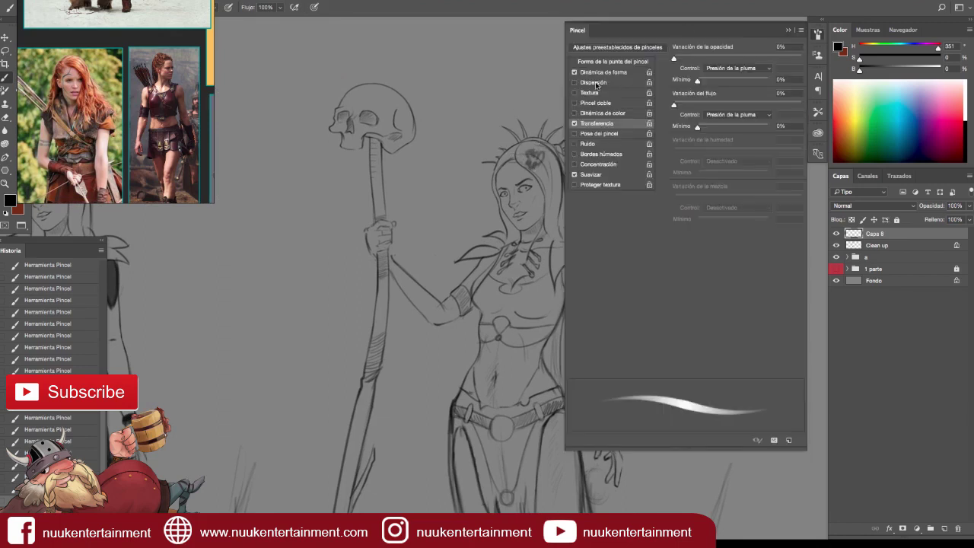
click(610, 64)
key(F5)
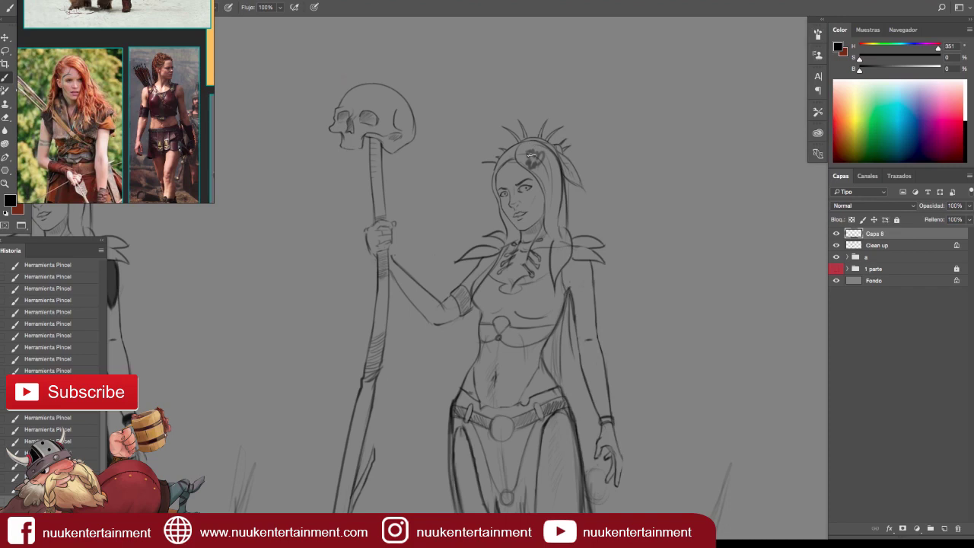
key(ctrl+z)
key(ctrl+alt+z)
key(ctrl+alt+z)
key(ctrl+alt+z)
key(ctrl+alt+z)
key(ctrl+alt+z)
key(ctrl+alt+z)
mouse_move(535, 152)
mouse_down()
mouse_move(560, 162)
mouse_move(504, 114)
mouse_move(517, 156)
mouse_move(501, 166)
mouse_up()
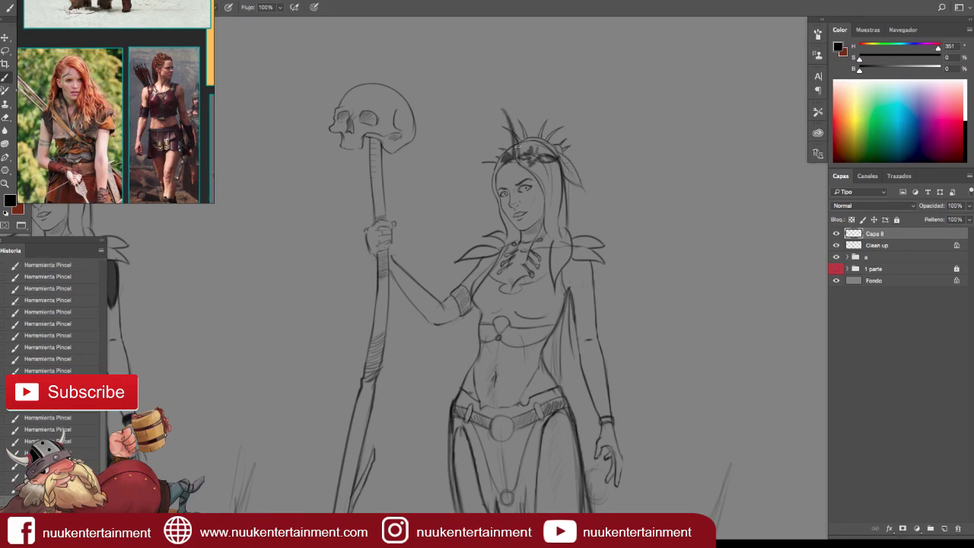
key(F5)
key(F5)
Ink a left headdress spike, then erase the rejected dark spike strokes.
mouse_move(508, 158)
mouse_down()
mouse_move(504, 112)
mouse_move(517, 156)
mouse_up()
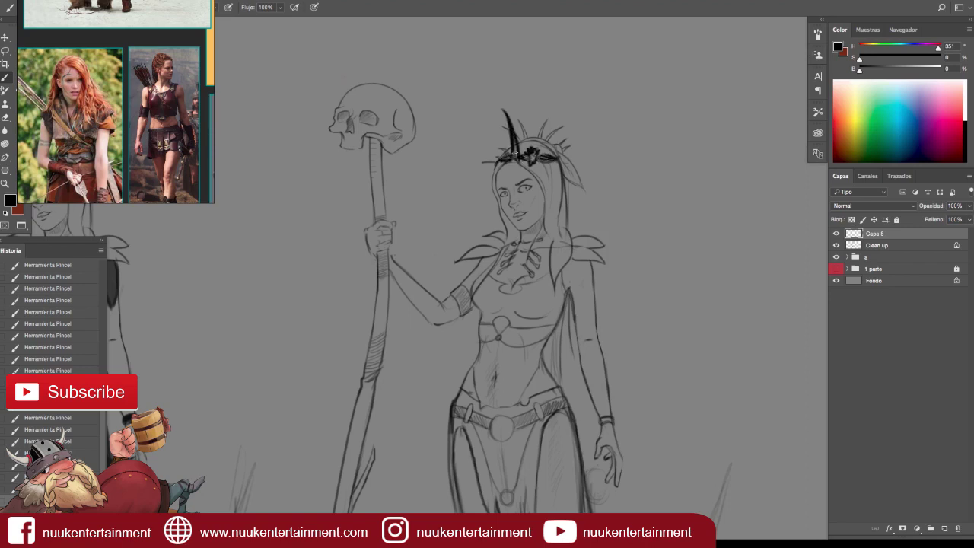
key(e)
drag(506, 114, 552, 171)
key(b)
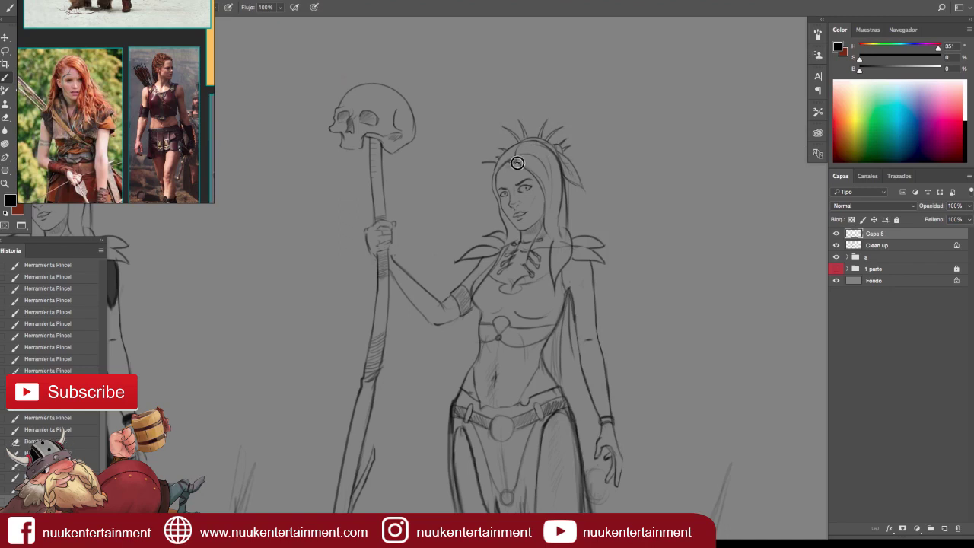
key(F5)
click(186, 108)
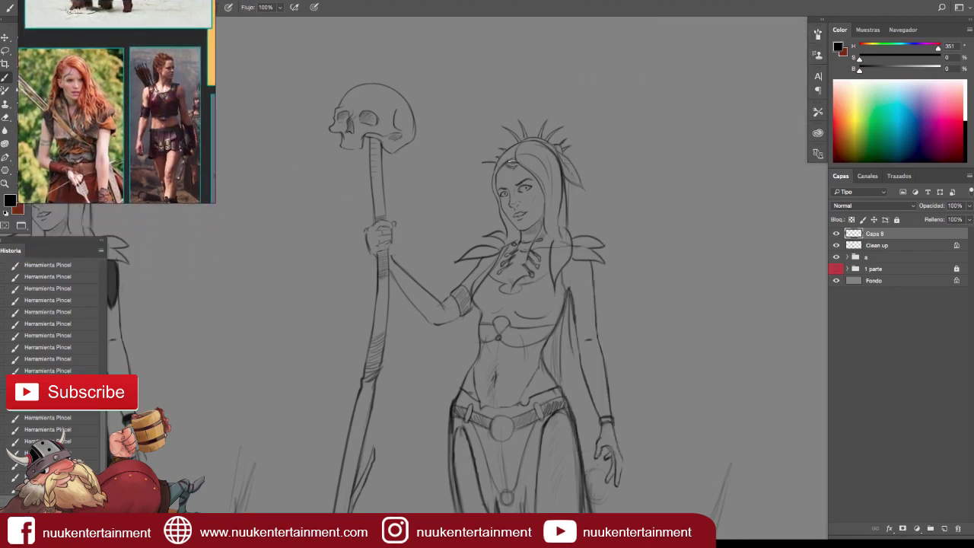
Scribble the forehead band, ink the right hair edge, and fade Clean up to 50% opacity.
drag(499, 163, 528, 164)
drag(553, 199, 571, 229)
key(F5)
key(F5)
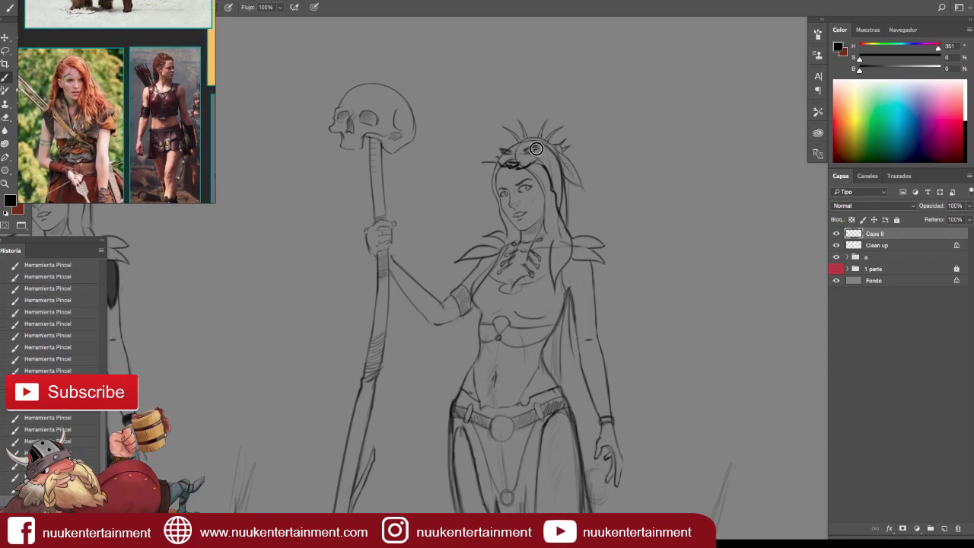
key(F5)
key(F5)
click(837, 245)
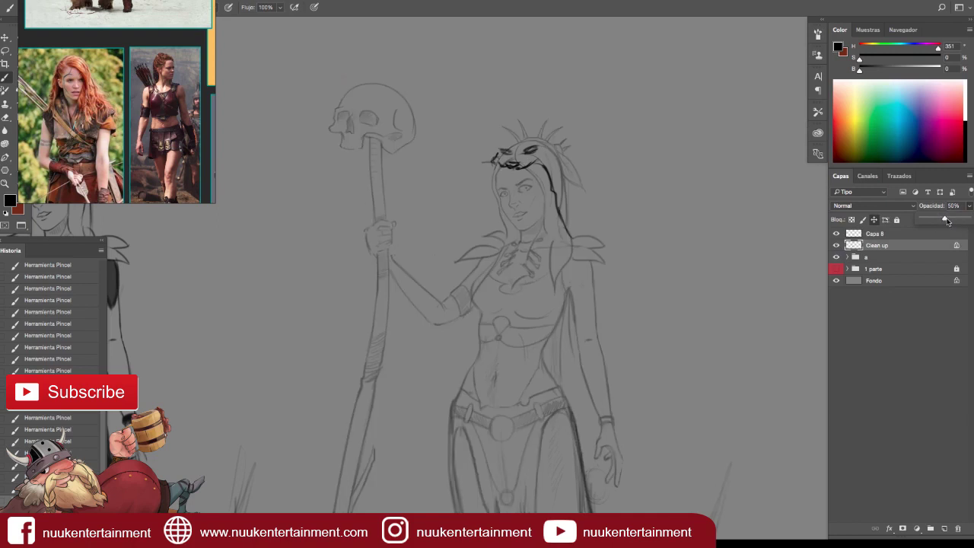
Ink both sides of the hair down to the shoulders and add animal ears to the headdress.
drag(504, 200, 473, 257)
drag(506, 162, 494, 195)
drag(539, 161, 545, 187)
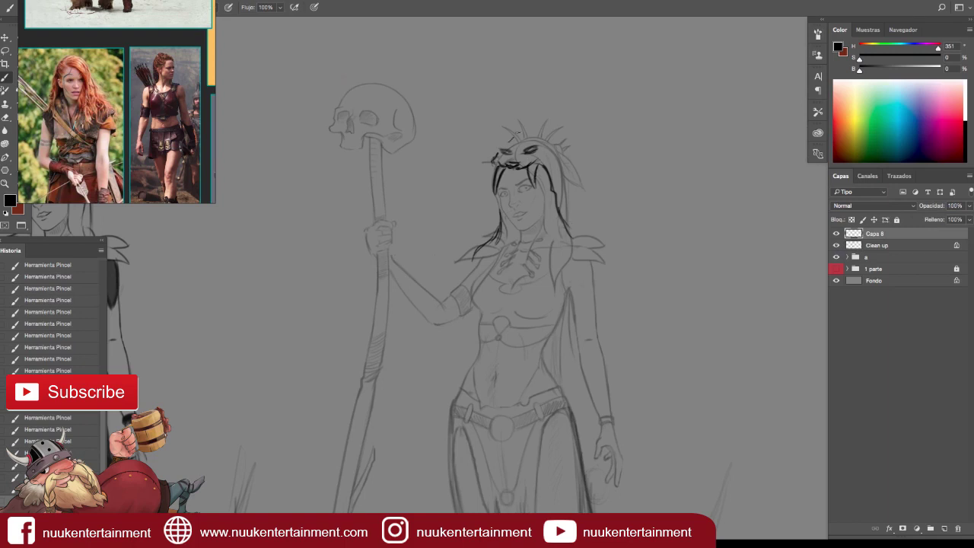
drag(554, 140, 569, 150)
drag(505, 148, 518, 138)
drag(569, 163, 602, 244)
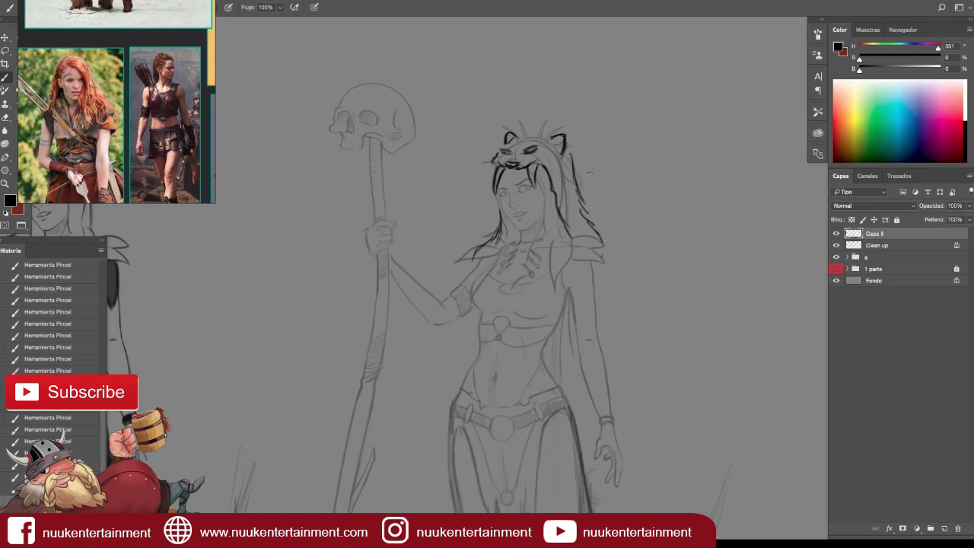
Lasso the head and shoulders and tilt them with Free Transform.
key(l)
drag(463, 142, 468, 134)
key(ctrl+t)
drag(621, 109, 632, 87)
key(Return)
key(ctrl+d)
key(b)
Outline the headdress top with fur strands off the right ear and a long curved left horn.
mouse_move(506, 141)
mouse_down()
mouse_move(557, 134)
mouse_move(576, 170)
mouse_move(578, 150)
mouse_move(583, 172)
mouse_move(614, 173)
mouse_up()
drag(575, 160, 609, 191)
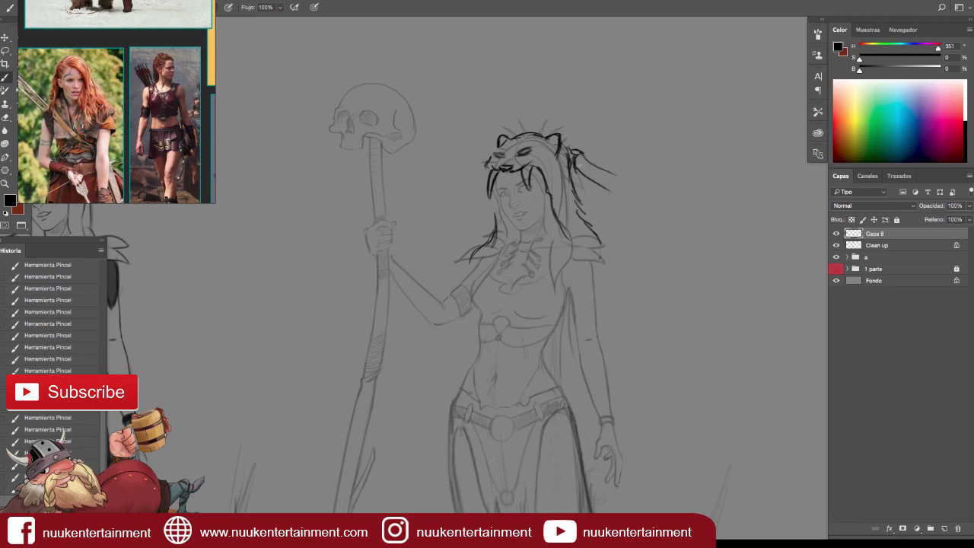
drag(623, 178, 615, 185)
drag(433, 148, 501, 146)
drag(435, 155, 489, 163)
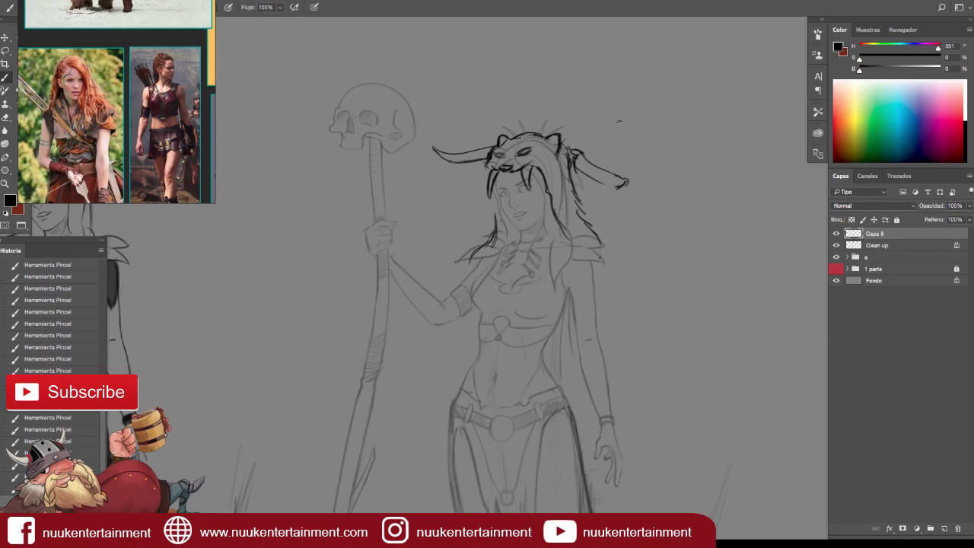
scroll(641, 233, down, 3)
Lasso the right horn and rotate it about -24° upward with Free Transform.
scroll(629, 233, up, 2)
key(l)
mouse_move(597, 148)
mouse_down()
mouse_move(652, 174)
mouse_move(586, 175)
mouse_up()
key(ctrl+t)
drag(654, 204, 640, 146)
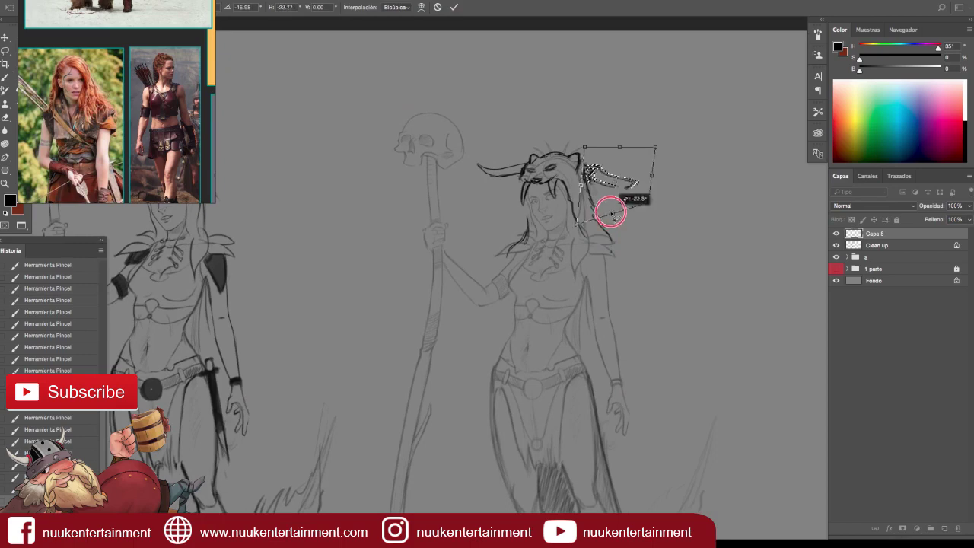
key(Return)
key(ctrl+d)
key(b)
Add a hair stroke by the shoulder, refine the eye, nose and mouth, and zoom in on the head.
drag(609, 237, 611, 247)
mouse_move(528, 203)
mouse_down()
mouse_move(533, 232)
mouse_move(581, 236)
mouse_up()
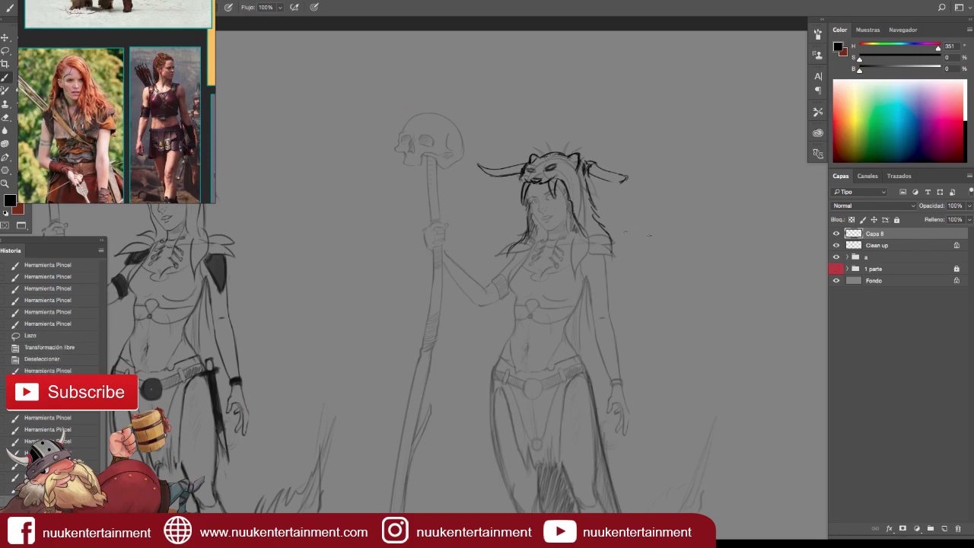
drag(640, 275, 617, 251)
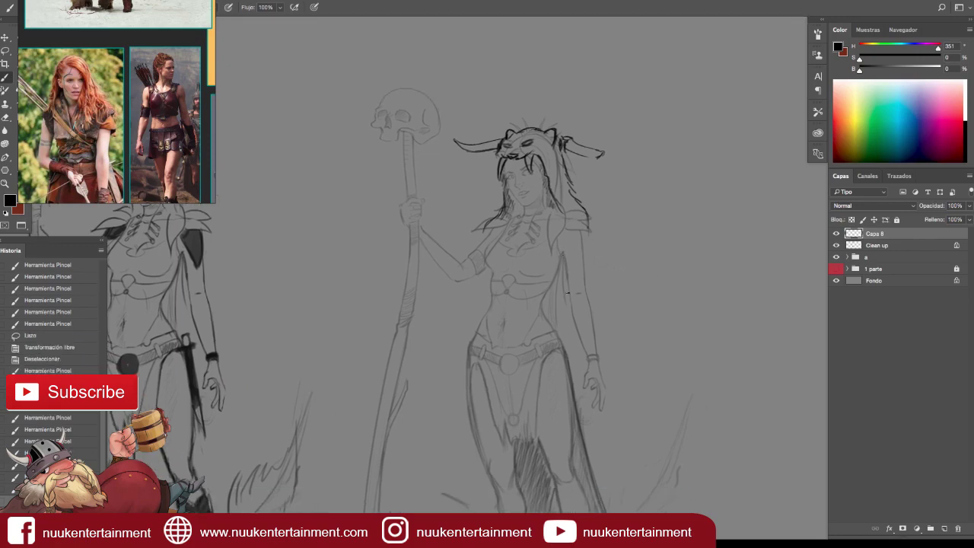
key(z)
drag(513, 209, 569, 206)
key(b)
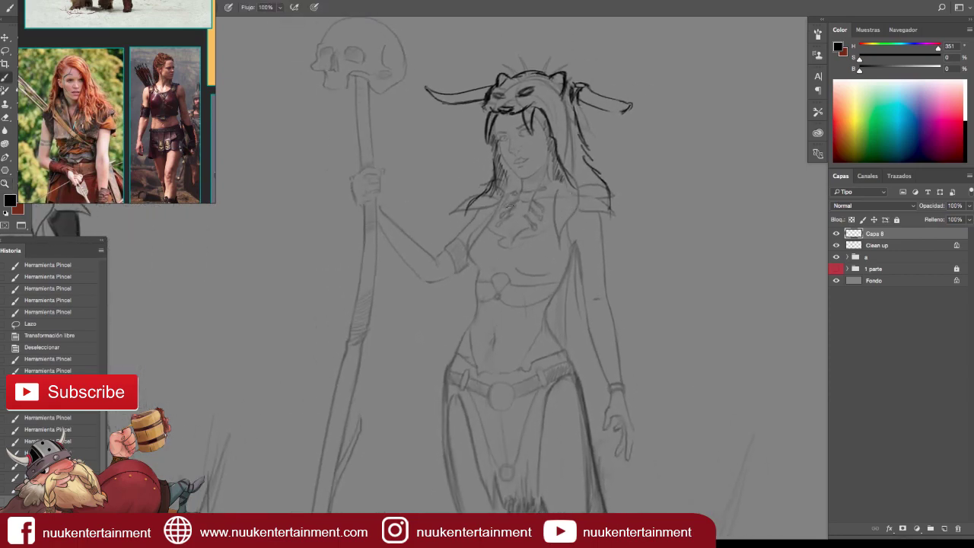
Hatch shading into both horns and the hair strands on either side of the face.
mouse_move(577, 89)
mouse_down()
mouse_move(571, 111)
mouse_move(608, 108)
mouse_up()
key(F5)
key(F5)
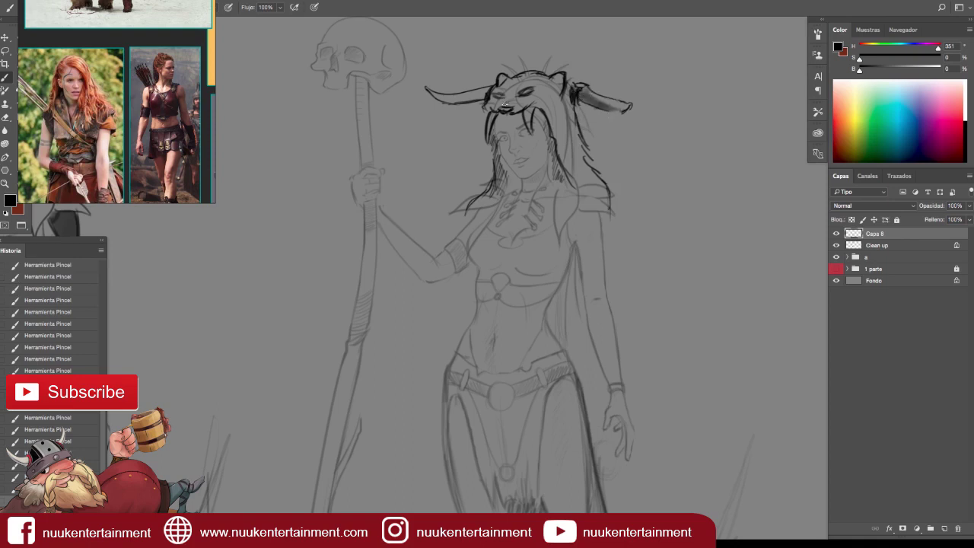
drag(492, 131, 500, 200)
drag(564, 157, 544, 180)
mouse_move(541, 114)
mouse_down()
mouse_move(562, 179)
mouse_move(550, 165)
mouse_up()
drag(438, 96, 496, 94)
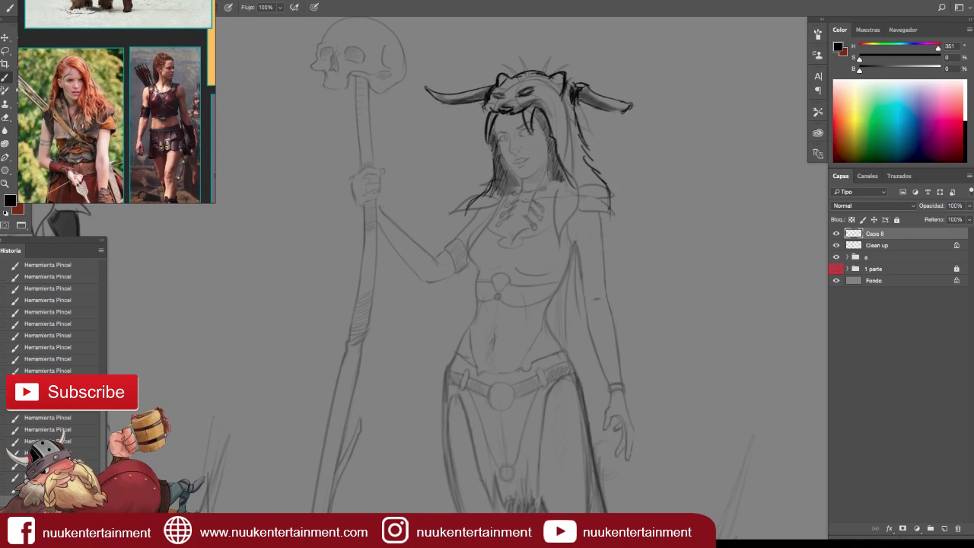
drag(561, 108, 588, 175)
mouse_move(533, 83)
mouse_down()
mouse_move(583, 172)
mouse_move(579, 143)
mouse_up()
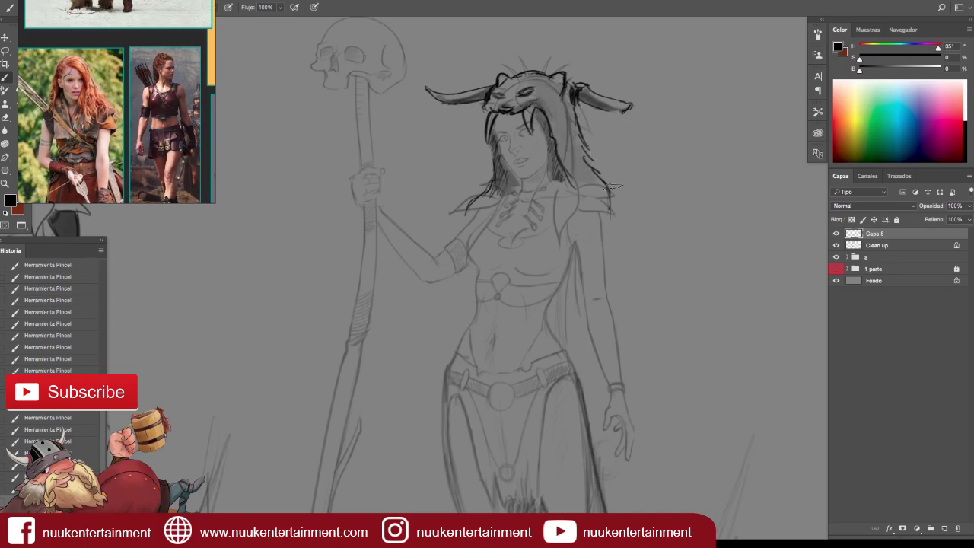
key(F5)
key(F5)
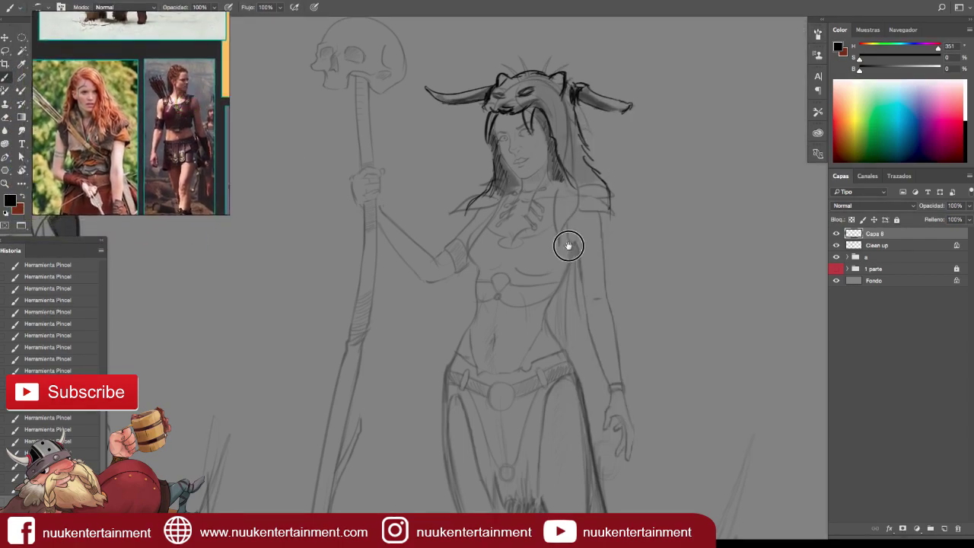
Draw dark lines along the horned warrior's right side.
scroll(568, 244, down, 2)
scroll(568, 243, down, 1)
scroll(563, 239, down, 1)
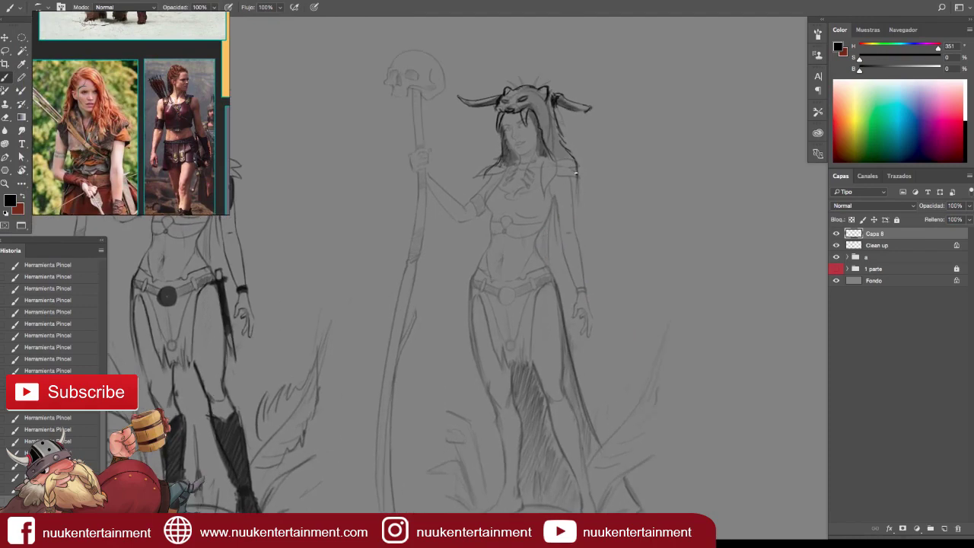
key(F5)
key(F5)
drag(578, 178, 585, 256)
drag(556, 240, 555, 203)
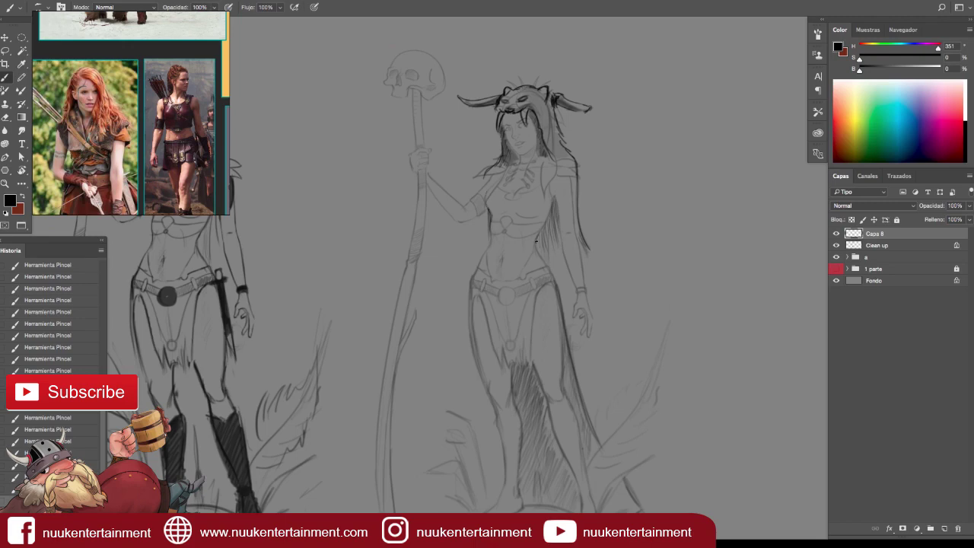
Hatch dark strokes along the warrior's hair strand.
alt+scroll(594, 228, down, 3)
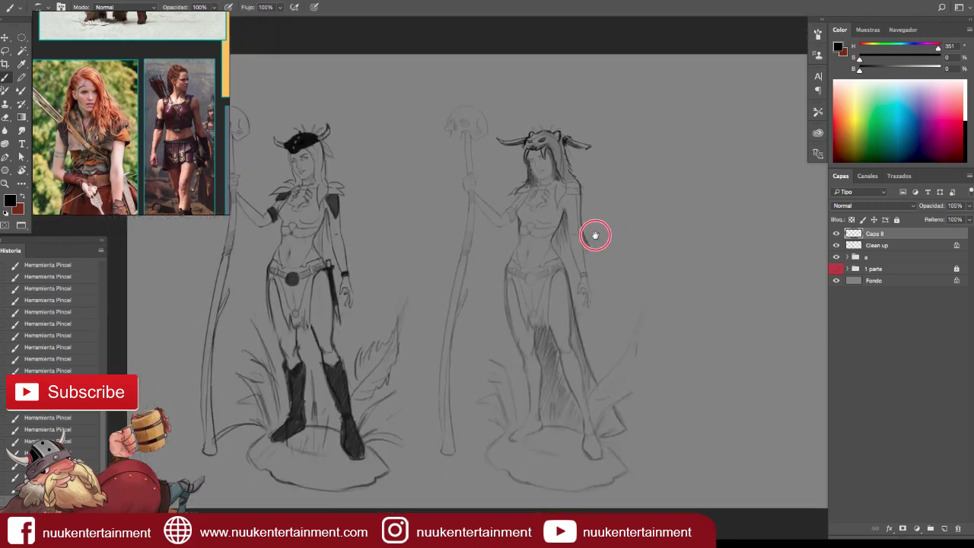
alt+scroll(621, 219, up, 1)
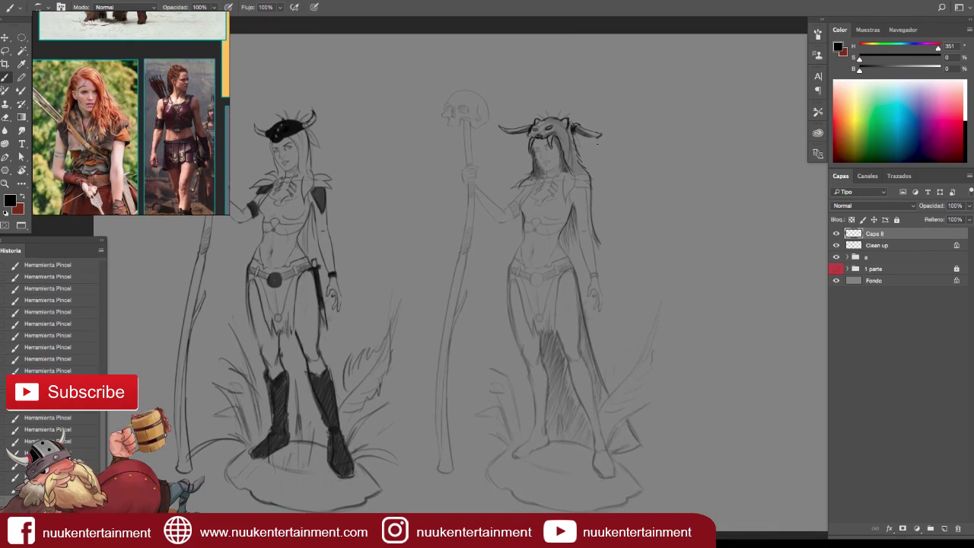
drag(602, 252, 584, 291)
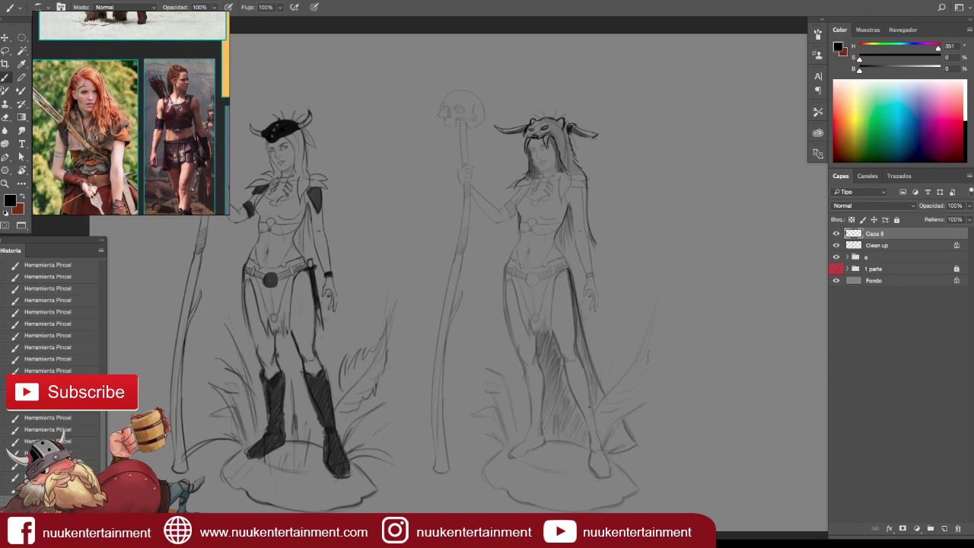
drag(578, 326, 582, 358)
alt+scroll(595, 337, up, 2)
drag(566, 312, 579, 364)
alt+scroll(601, 337, down, 1)
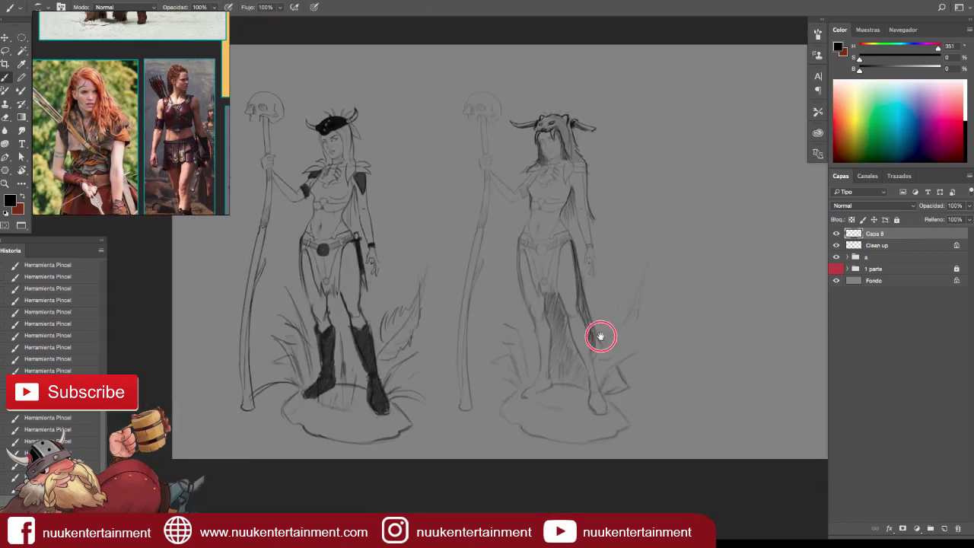
Raise the Clean up layer to 100% opacity and return to drawing on Capa 8.
click(882, 245)
click(969, 206)
drag(932, 219, 966, 219)
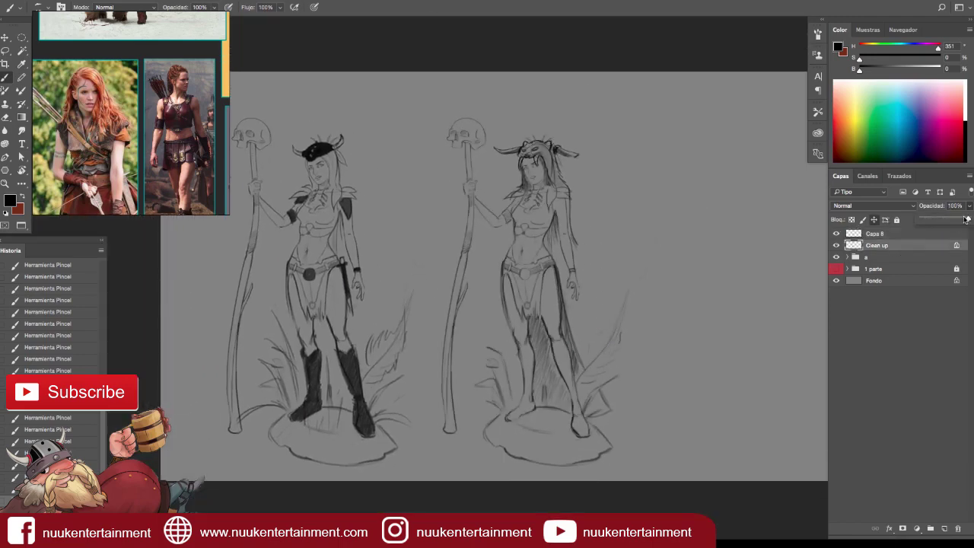
click(874, 236)
Hatch dark shading down the hair's right edge and under the right arm.
alt+scroll(618, 401, up, 1)
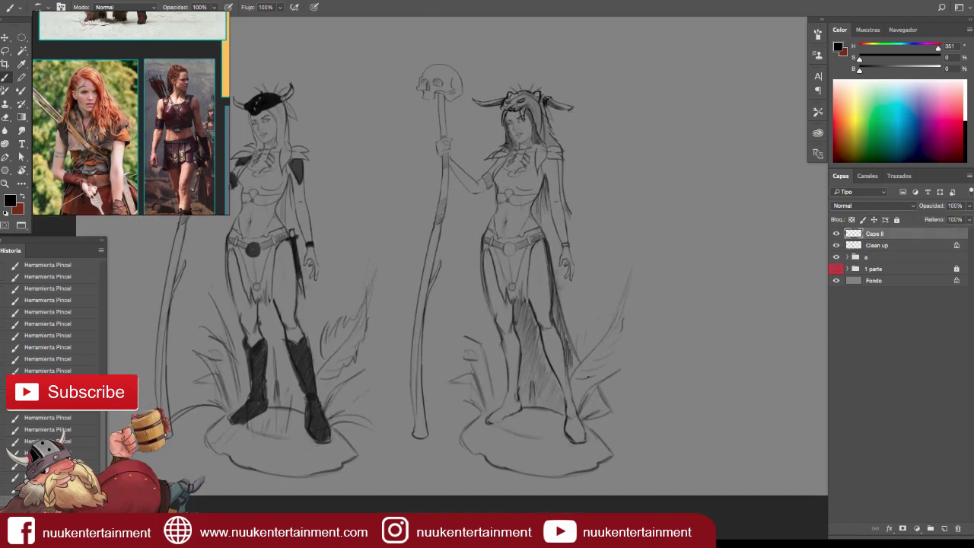
key(F5)
key(F5)
alt+scroll(547, 140, up, 1)
mouse_move(524, 84)
mouse_down()
mouse_move(550, 138)
mouse_move(523, 80)
mouse_move(463, 94)
mouse_up()
key(F5)
key(F5)
drag(528, 235, 533, 259)
drag(542, 197, 531, 242)
mouse_move(571, 172)
mouse_down()
mouse_move(575, 245)
mouse_move(545, 233)
mouse_up()
Fill the gap between the legs, inner thigh and grass with dense dark hatching.
scroll(536, 266, down, 1)
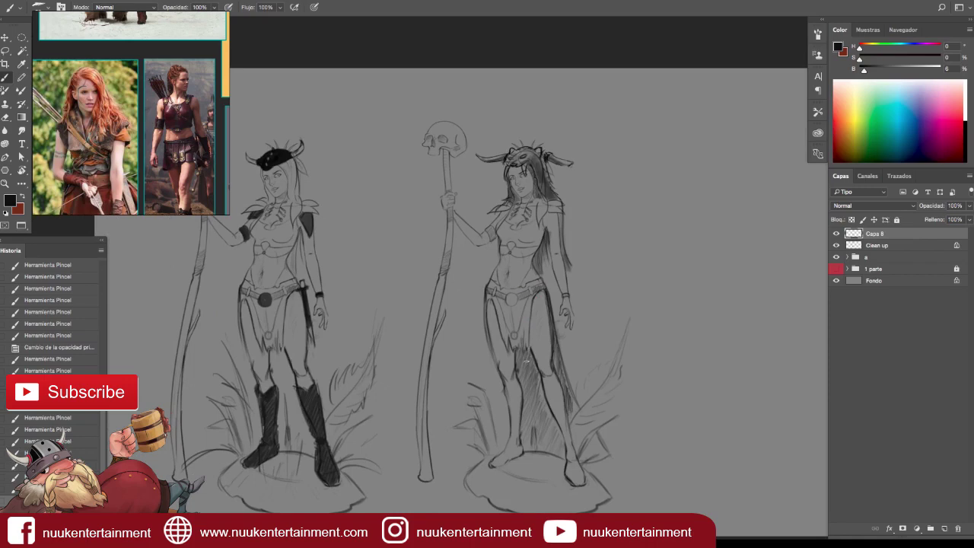
drag(522, 356, 533, 445)
drag(525, 411, 560, 453)
mouse_move(532, 388)
mouse_down()
mouse_move(531, 406)
mouse_move(567, 456)
mouse_up()
drag(602, 427, 580, 459)
mouse_move(558, 359)
mouse_down()
mouse_move(563, 377)
mouse_move(591, 373)
mouse_move(630, 325)
mouse_up()
drag(583, 262, 601, 277)
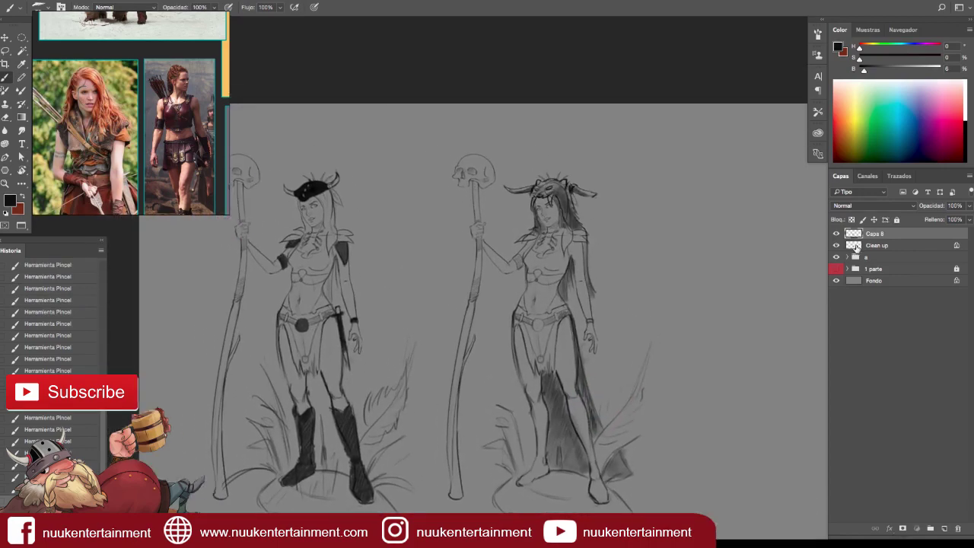
Toggle the Clean up layer's visibility to compare, then reselect Capa 8.
click(875, 245)
click(836, 244)
click(836, 245)
click(836, 245)
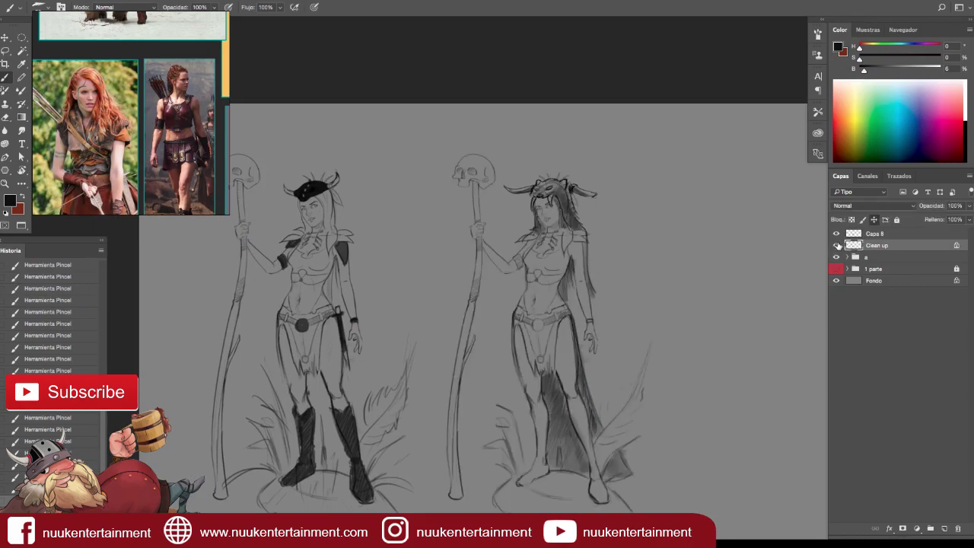
click(845, 233)
Paint dark grey along the hair, torso edge and left leg.
alt+click(578, 225)
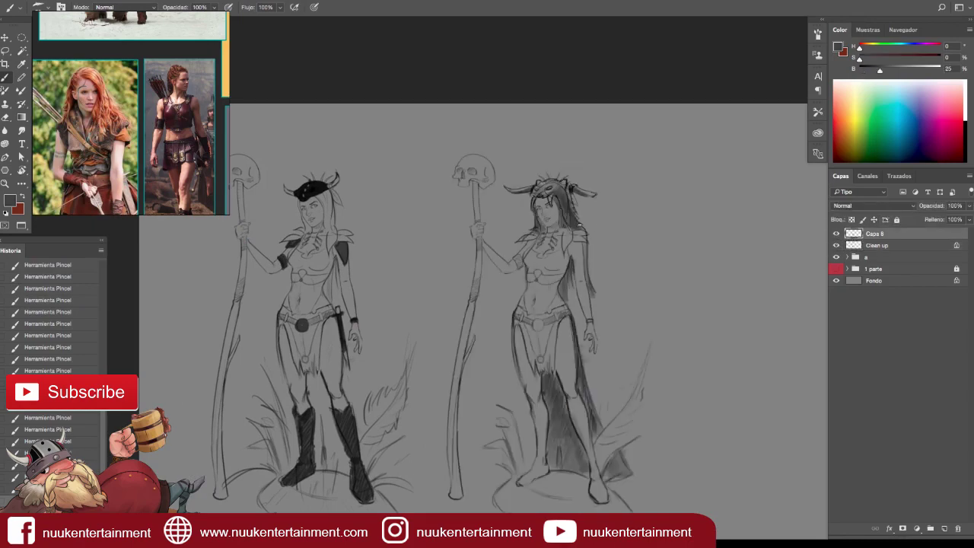
mouse_move(569, 271)
mouse_down()
mouse_move(566, 285)
mouse_move(512, 305)
mouse_up()
mouse_move(522, 392)
mouse_down()
mouse_move(531, 467)
mouse_move(521, 370)
mouse_move(533, 441)
mouse_move(530, 421)
mouse_up()
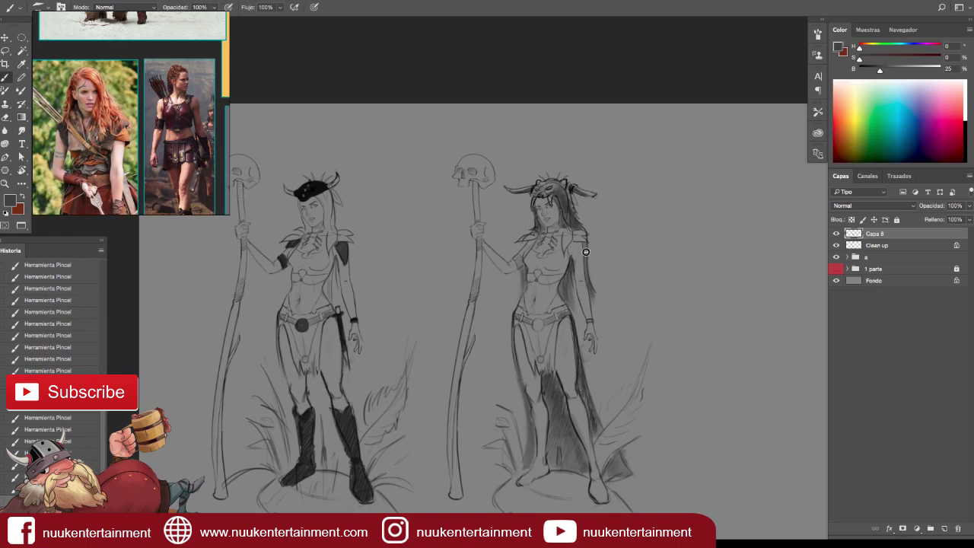
scroll(654, 250, up, 2)
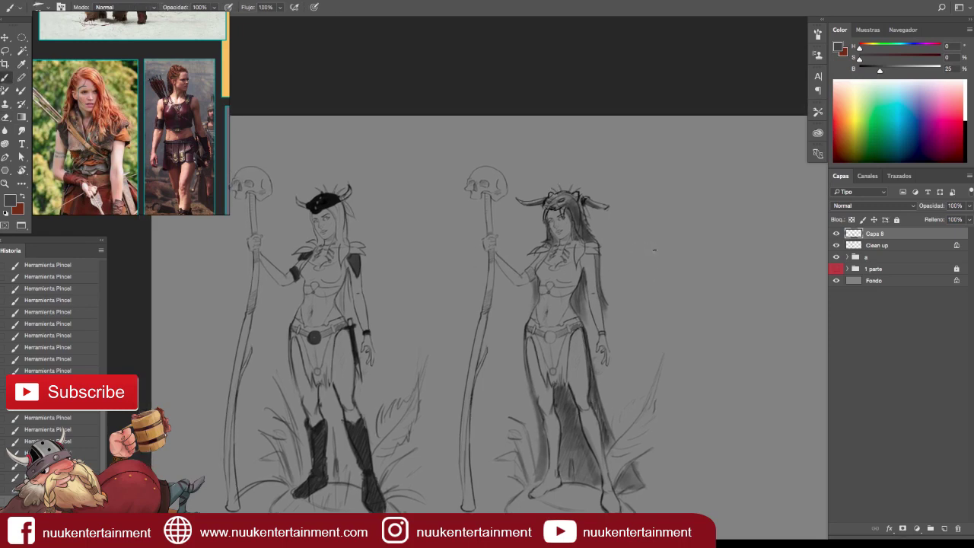
scroll(654, 250, up, 2)
scroll(659, 269, up, 2)
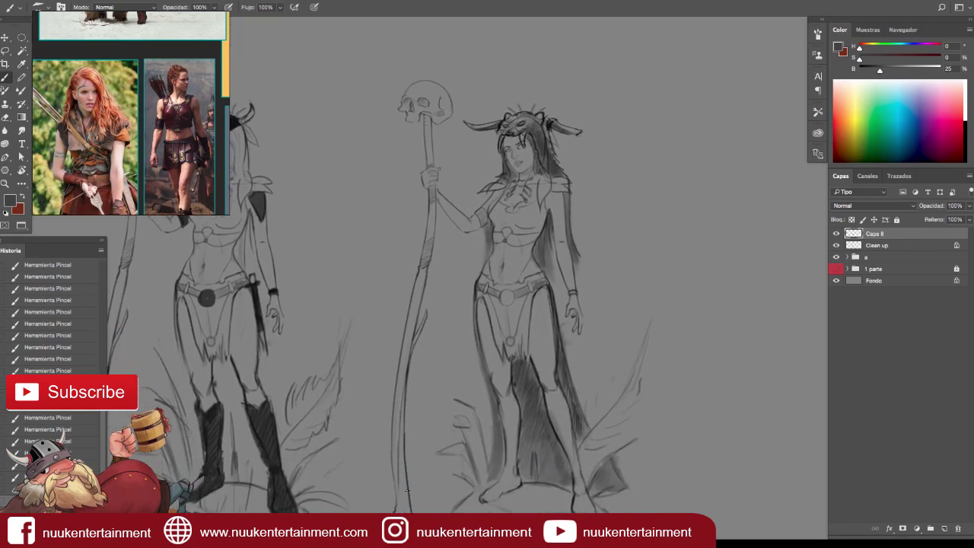
Erase the rough staff lines from the bottom up to the skull.
key(e)
drag(406, 508, 405, 348)
drag(428, 266, 429, 131)
scroll(613, 319, down, 2)
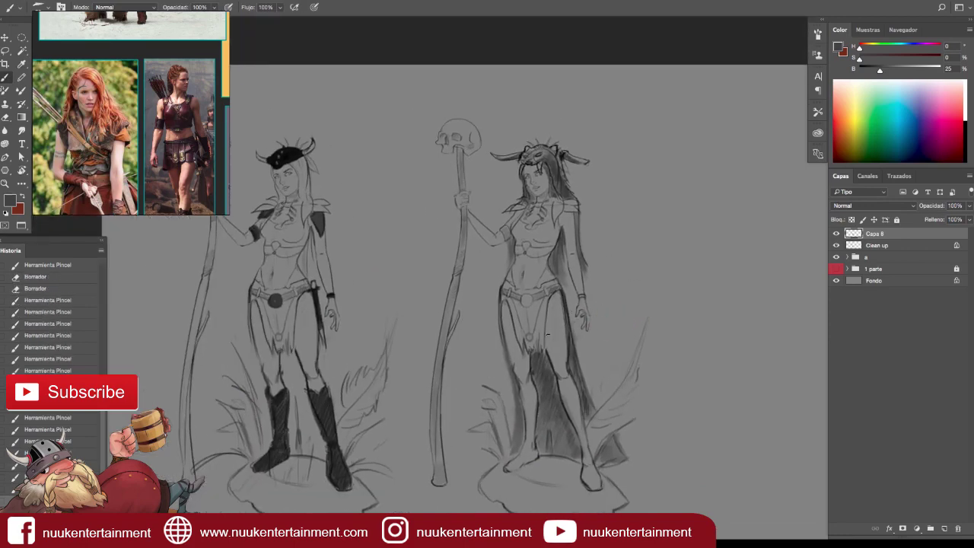
Deepen the grey shading on the right figure's loincloth and thigh.
drag(525, 313, 500, 312)
mouse_move(546, 320)
mouse_down()
mouse_move(567, 369)
mouse_move(543, 304)
mouse_move(540, 346)
mouse_move(525, 342)
mouse_up()
mouse_move(525, 296)
mouse_down()
mouse_move(508, 319)
mouse_move(529, 326)
mouse_move(512, 354)
mouse_move(501, 327)
mouse_up()
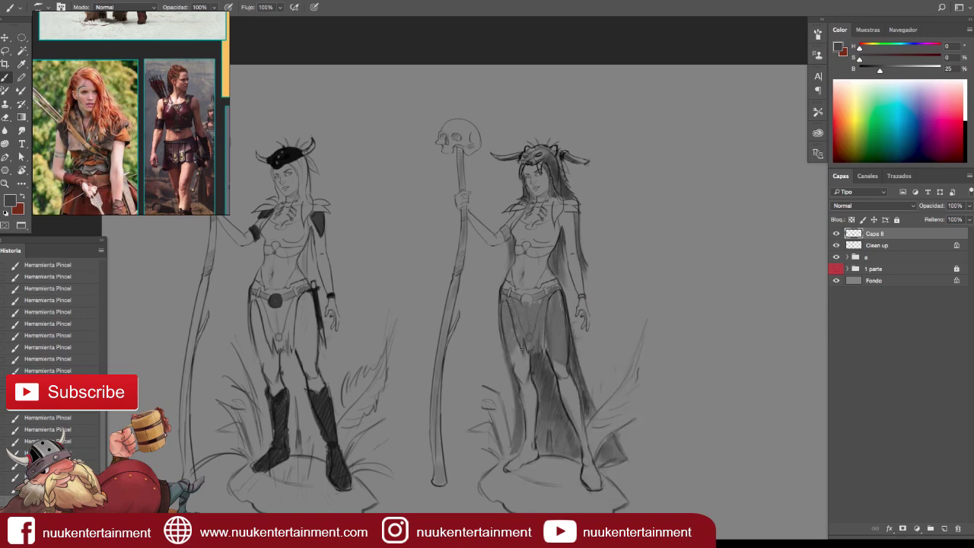
mouse_move(514, 363)
mouse_down()
mouse_move(516, 344)
mouse_move(521, 373)
mouse_up()
drag(879, 70, 869, 70)
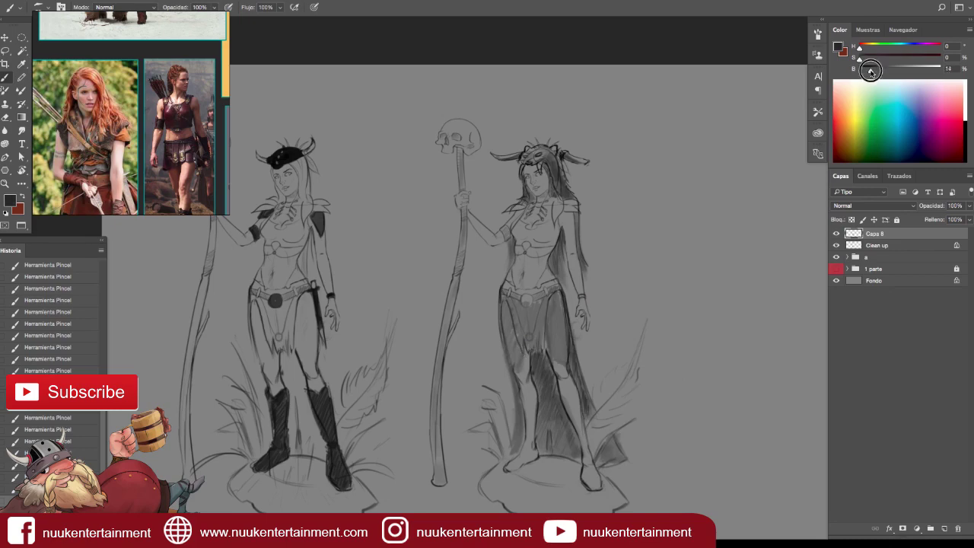
Darken the right figure's hip, thigh, lower loincloth and lower leg.
mouse_move(504, 342)
mouse_down()
mouse_move(536, 300)
mouse_move(521, 371)
mouse_move(566, 299)
mouse_move(552, 366)
mouse_move(560, 350)
mouse_move(589, 392)
mouse_up()
drag(513, 445, 516, 371)
scroll(631, 349, down, 1)
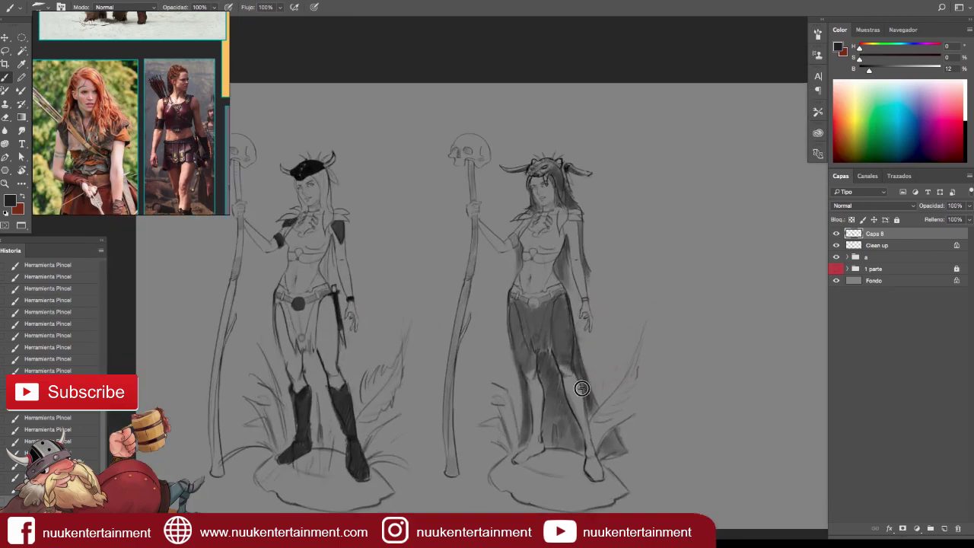
drag(549, 407, 576, 449)
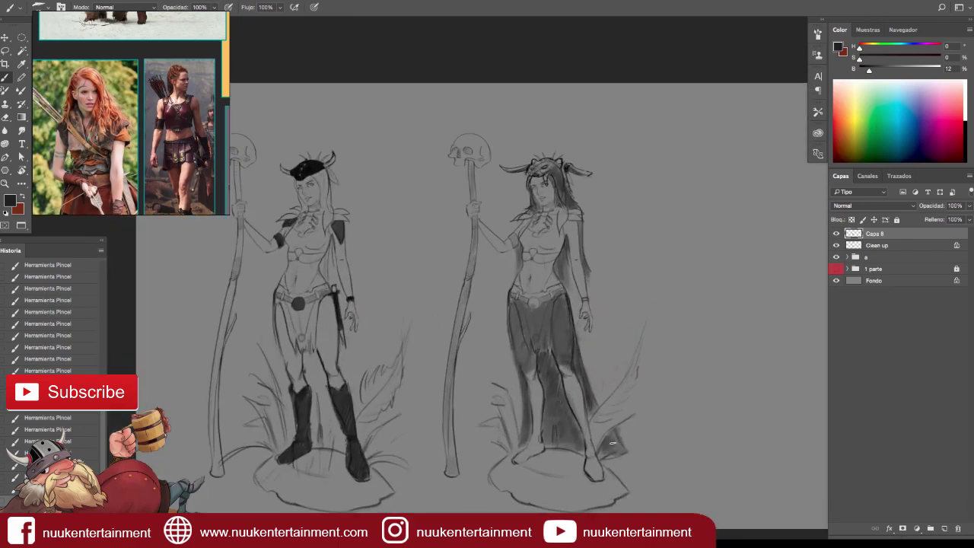
scroll(602, 415, down, 1)
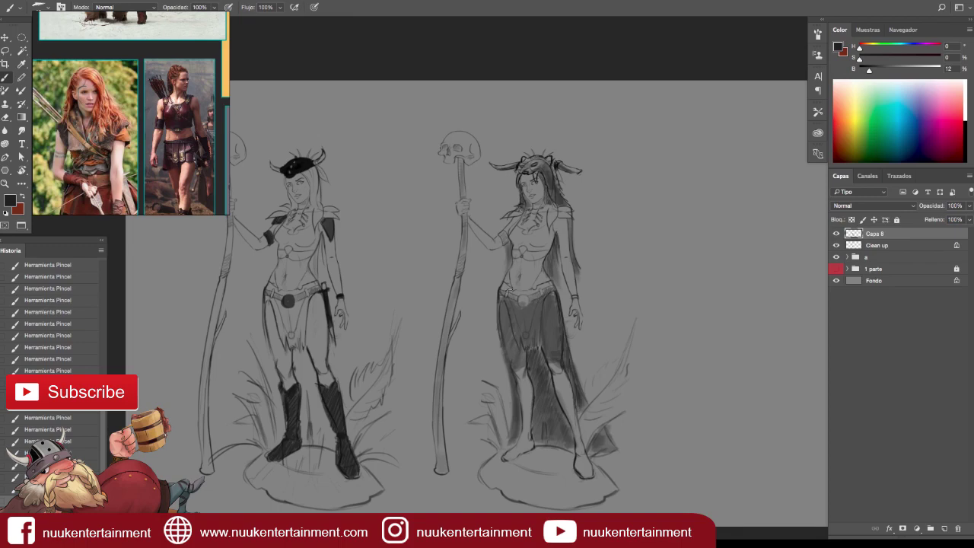
scroll(586, 308, up, 2)
scroll(537, 289, up, 1)
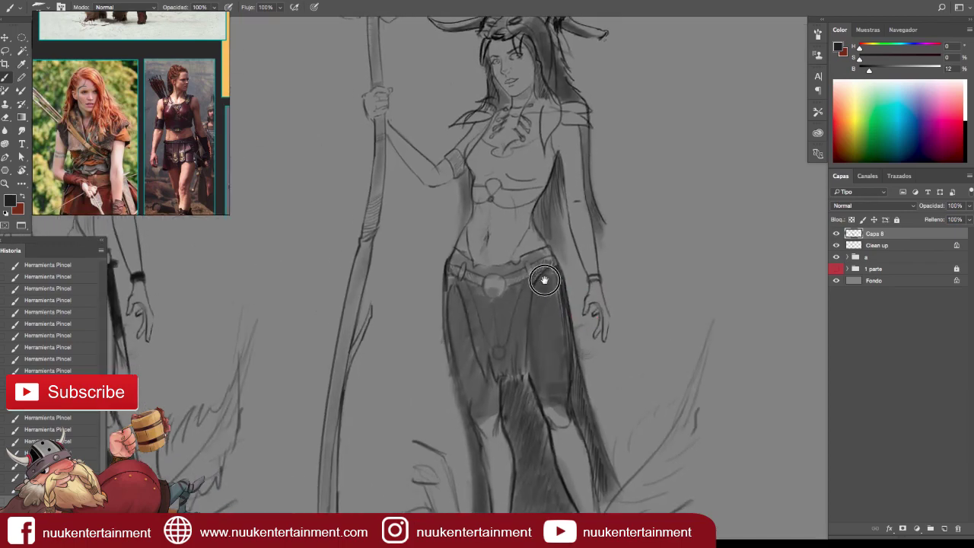
scroll(495, 314, down, 2)
scroll(495, 314, down, 1)
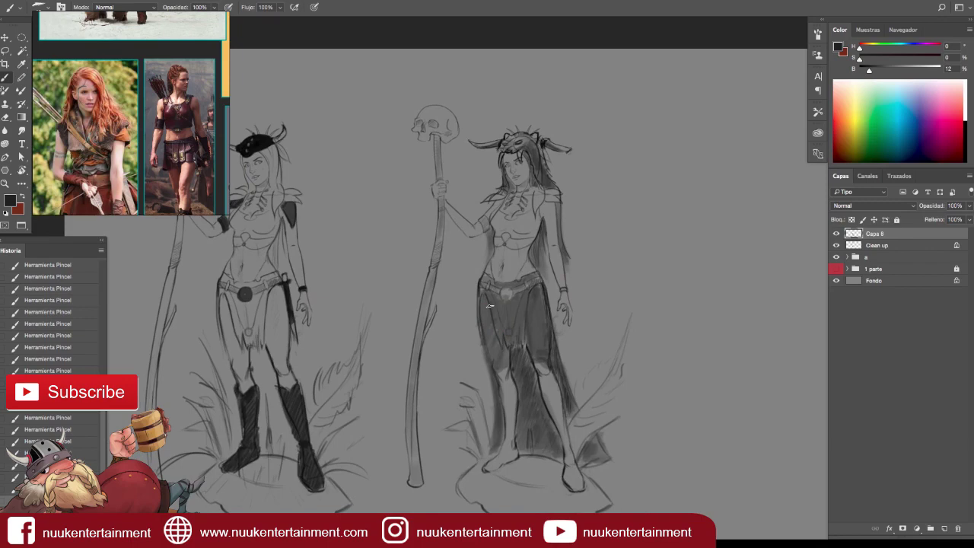
scroll(539, 235, up, 1)
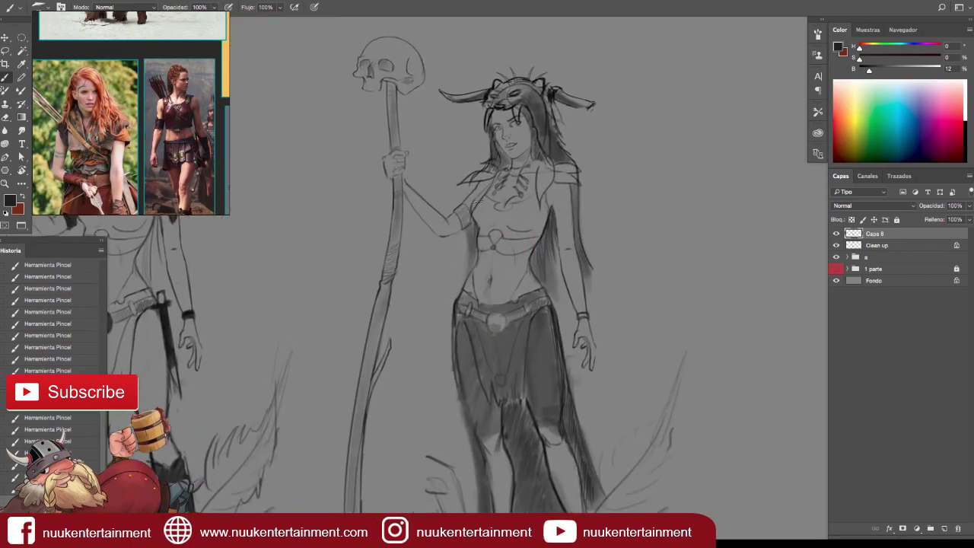
Darken the chest top, redraw the staff boldly up to the skull, and shade the cape corner.
mouse_move(484, 233)
mouse_down()
mouse_move(536, 202)
mouse_move(534, 228)
mouse_move(481, 207)
mouse_move(531, 197)
mouse_up()
key(ctrl+0)
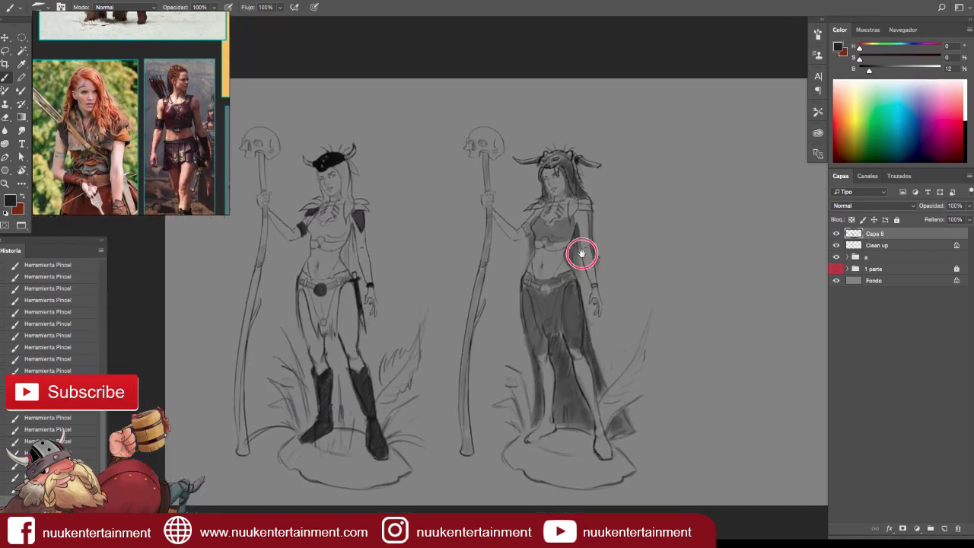
mouse_move(466, 455)
mouse_down()
mouse_move(462, 358)
mouse_move(485, 246)
mouse_up()
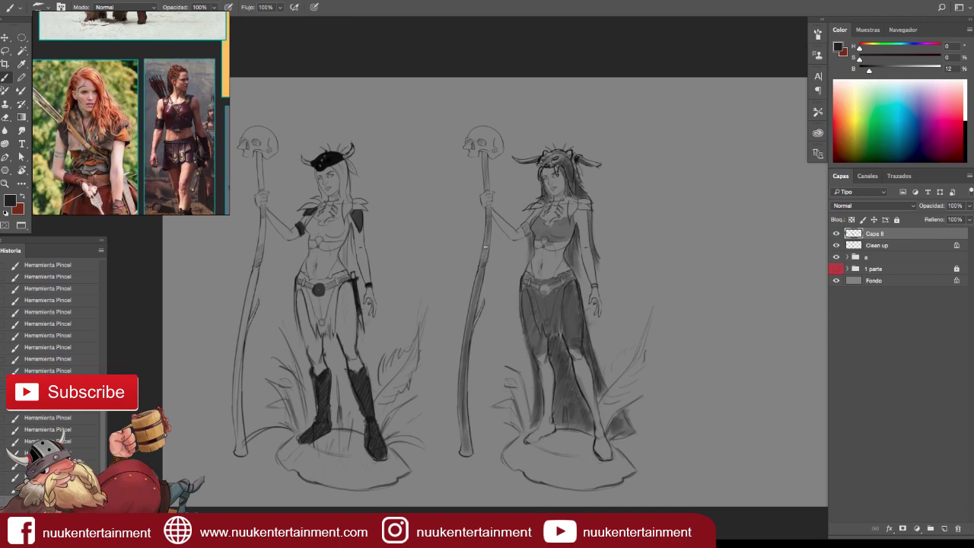
drag(487, 188, 485, 165)
mouse_move(624, 429)
mouse_down()
mouse_move(612, 436)
mouse_move(626, 413)
mouse_move(618, 423)
mouse_up()
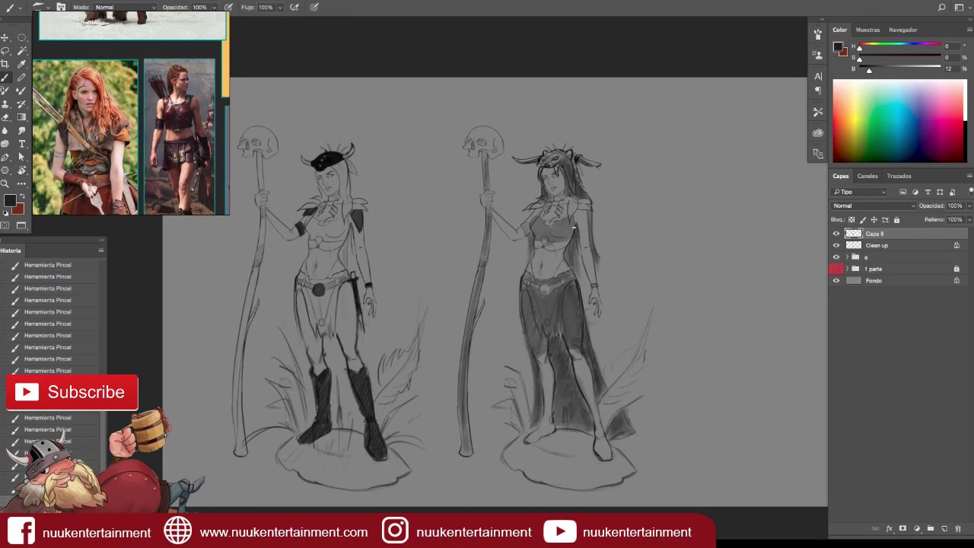
key(e)
scroll(605, 330, down, 2)
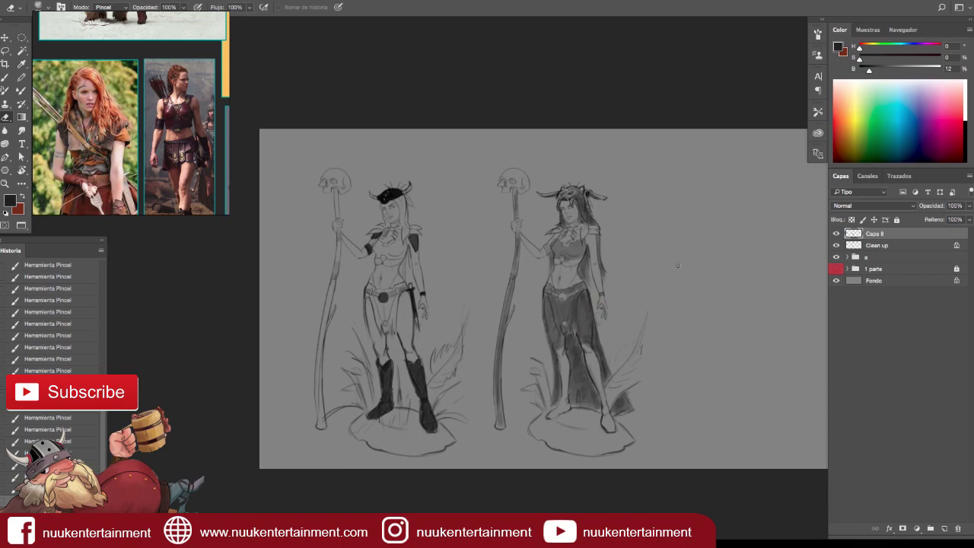
Hatch the right figure's lower leg into a dark boot down to the ankle.
key(b)
scroll(643, 333, up, 1)
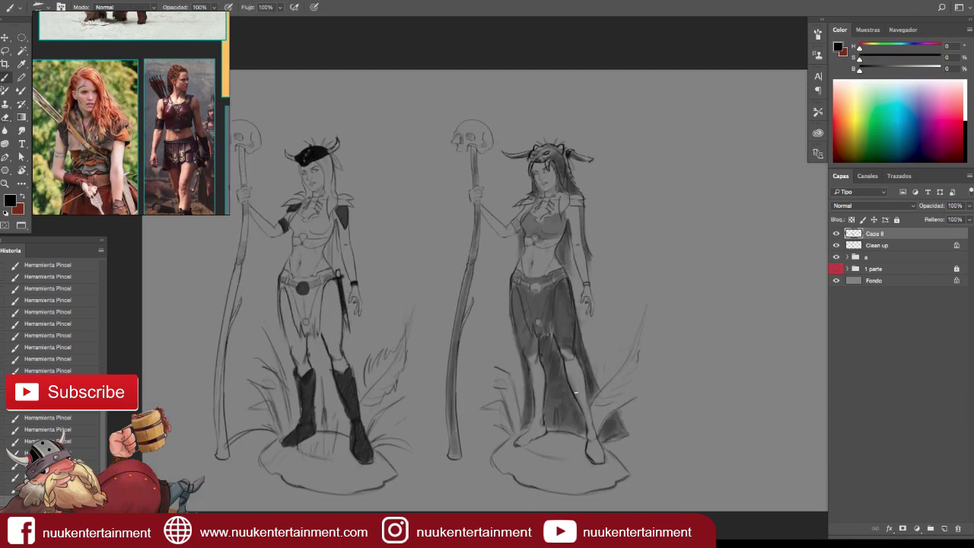
drag(574, 397, 588, 390)
key(F5)
key(F5)
mouse_move(569, 394)
mouse_down()
mouse_move(592, 397)
mouse_move(576, 407)
mouse_move(590, 441)
mouse_move(592, 416)
mouse_move(595, 441)
mouse_up()
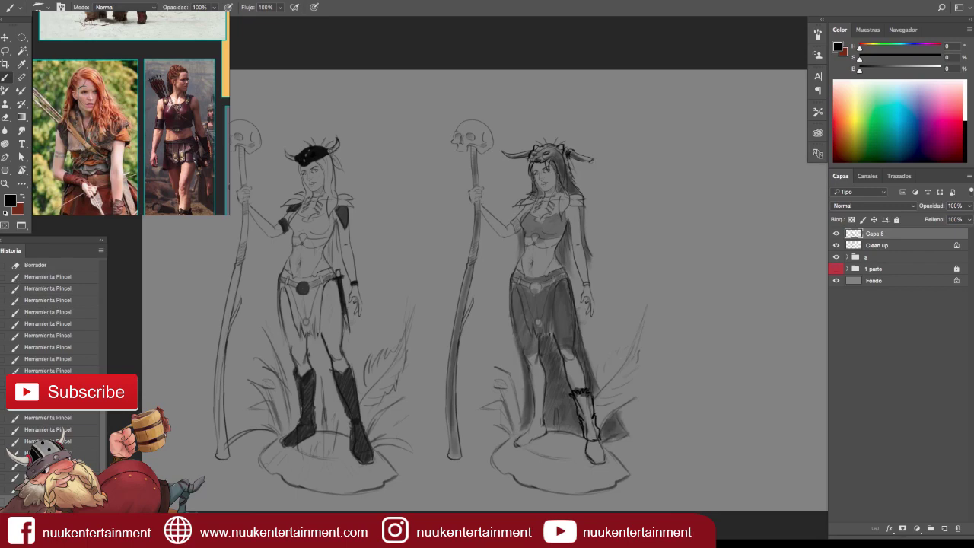
drag(577, 395, 596, 440)
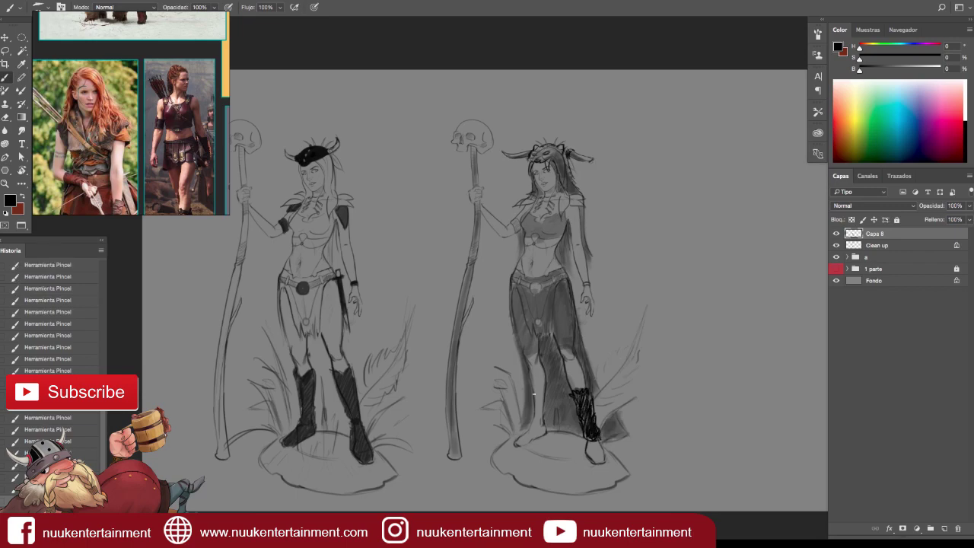
Darken the skirt edge, leg and ankle, and add a faint inner-arm line.
drag(521, 419, 524, 378)
drag(577, 296, 593, 379)
drag(615, 437, 602, 442)
drag(575, 279, 570, 252)
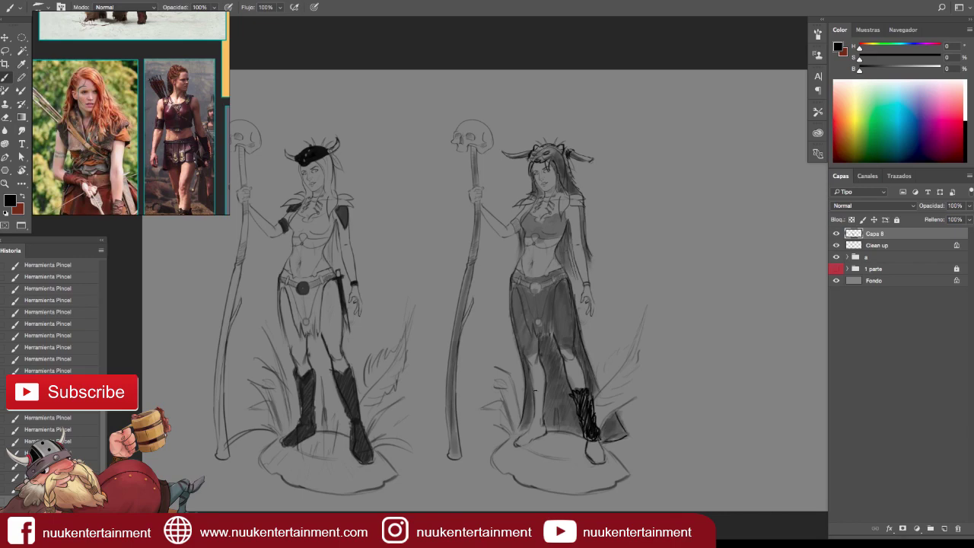
Draw the other dark boot and foot using a resized brush.
drag(532, 394, 540, 414)
right_click(545, 411)
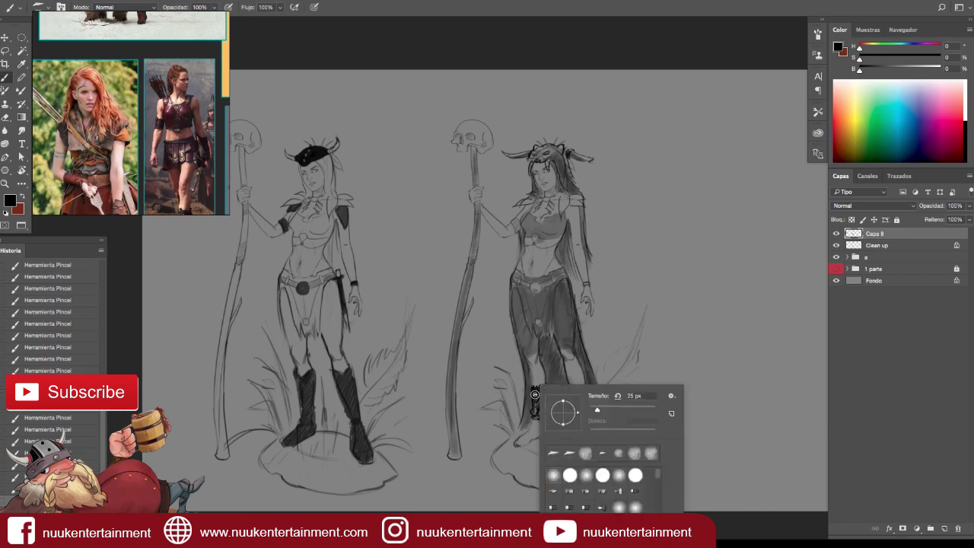
mouse_move(528, 429)
mouse_down()
mouse_move(512, 445)
mouse_move(543, 434)
mouse_move(529, 423)
mouse_move(513, 443)
mouse_move(544, 429)
mouse_move(586, 458)
mouse_move(610, 464)
mouse_move(593, 457)
mouse_move(606, 453)
mouse_up()
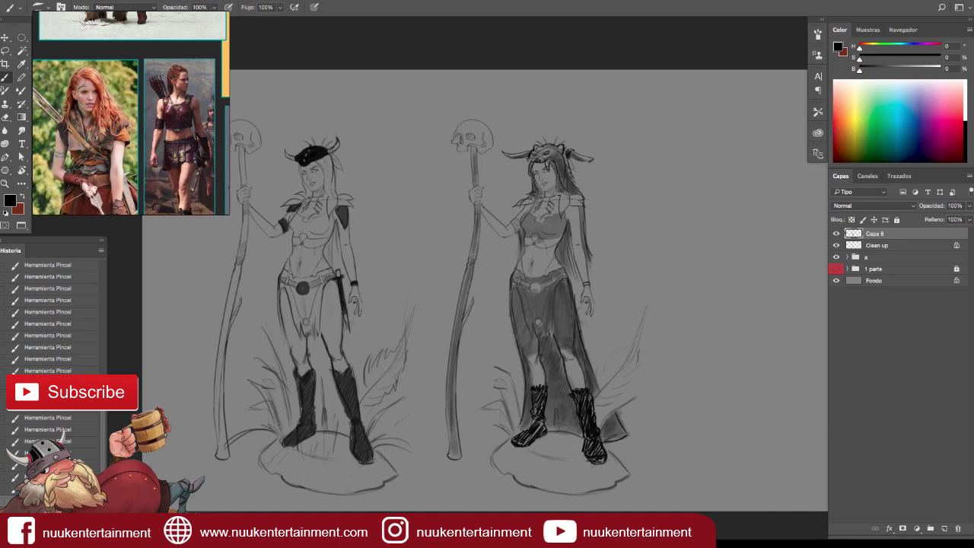
key(F5)
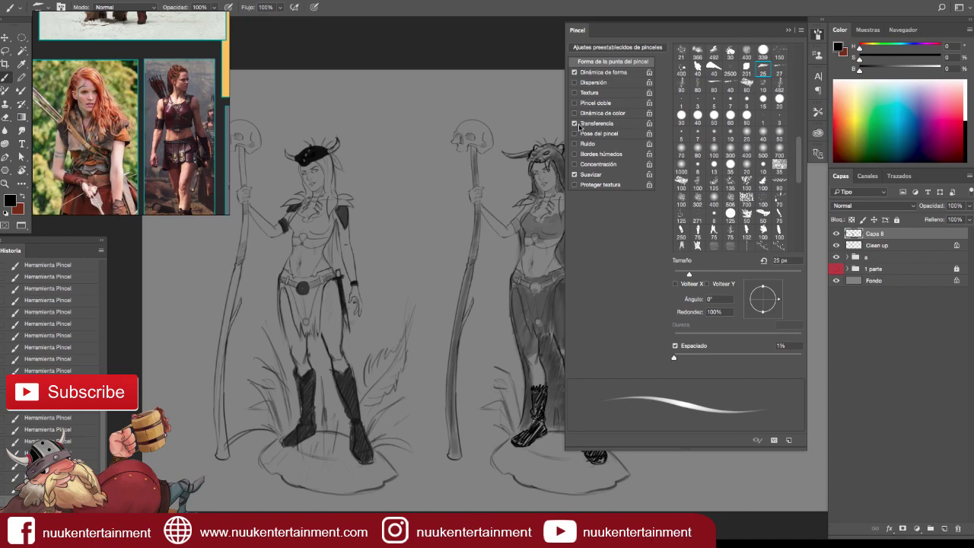
Darken the right figure's chest top, loincloth and hip.
key(F5)
mouse_move(519, 219)
mouse_down()
mouse_move(537, 230)
mouse_move(550, 220)
mouse_move(526, 234)
mouse_move(561, 221)
mouse_up()
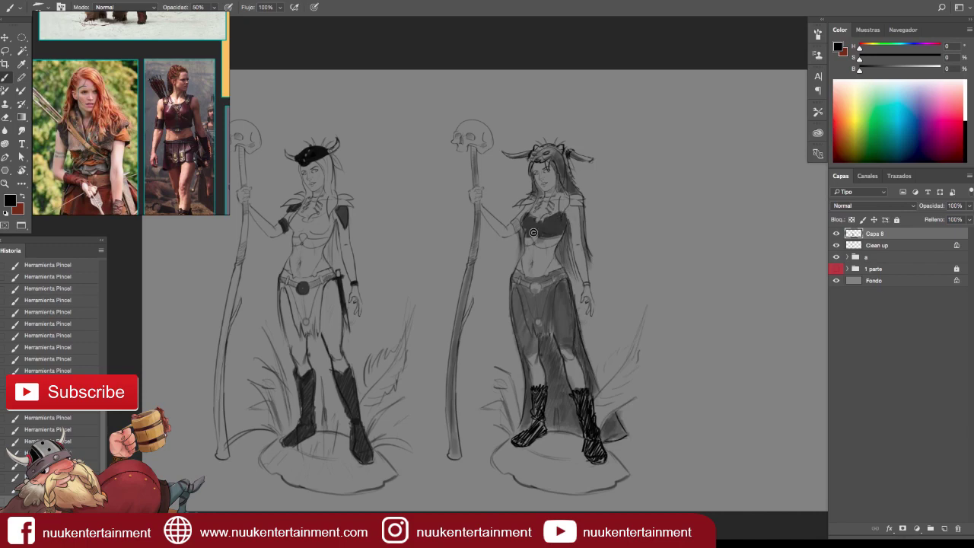
ctrl+click(628, 240)
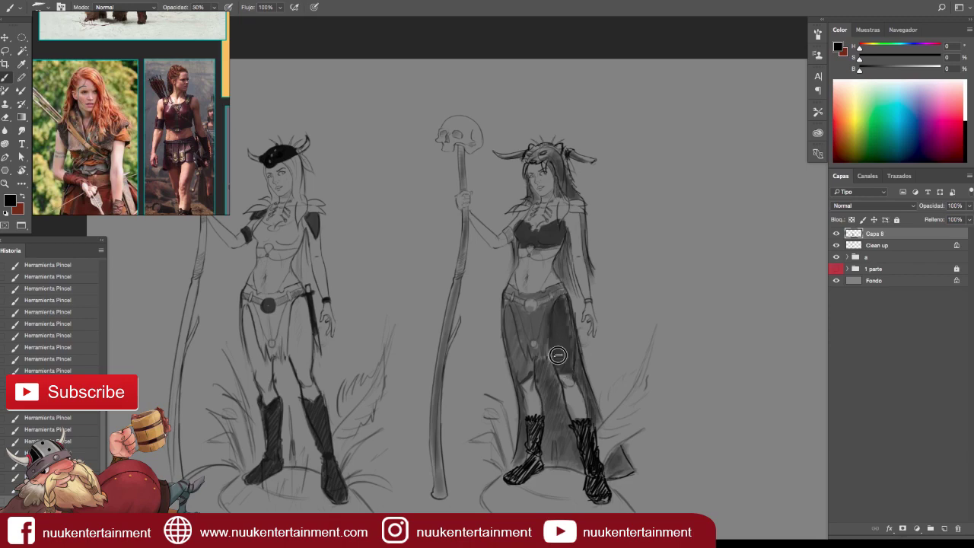
mouse_move(547, 315)
mouse_down()
mouse_move(508, 312)
mouse_move(518, 341)
mouse_move(524, 336)
mouse_move(523, 365)
mouse_move(552, 350)
mouse_move(543, 309)
mouse_move(509, 293)
mouse_up()
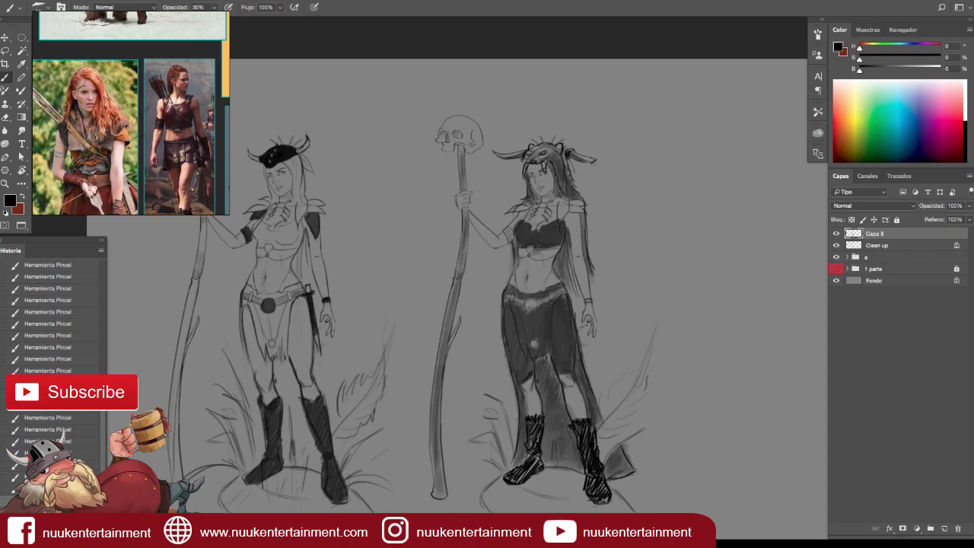
Write a circled 1 above the first figure and a 2 above the second.
scroll(562, 381, down, 2)
scroll(563, 370, up, 1)
scroll(598, 338, up, 2)
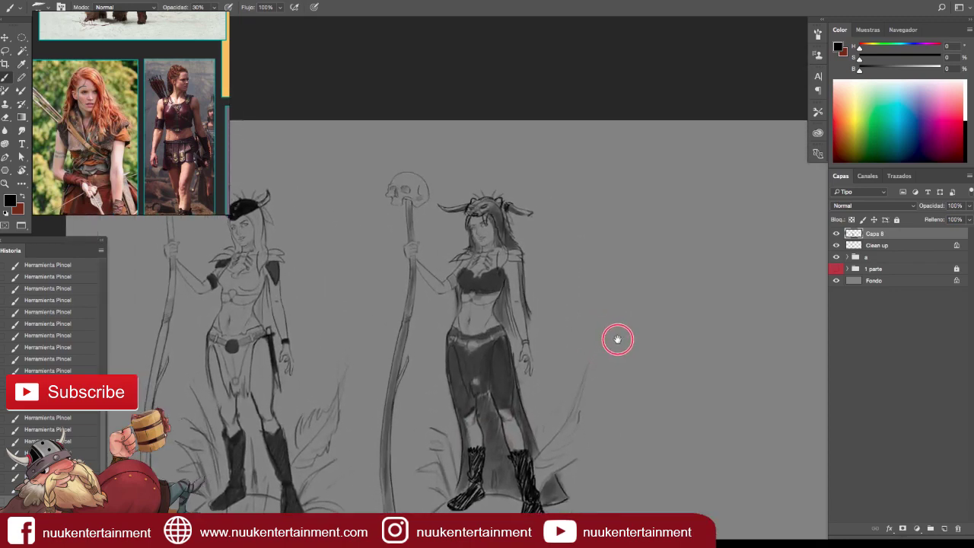
scroll(617, 340, down, 1)
key(F5)
key(F5)
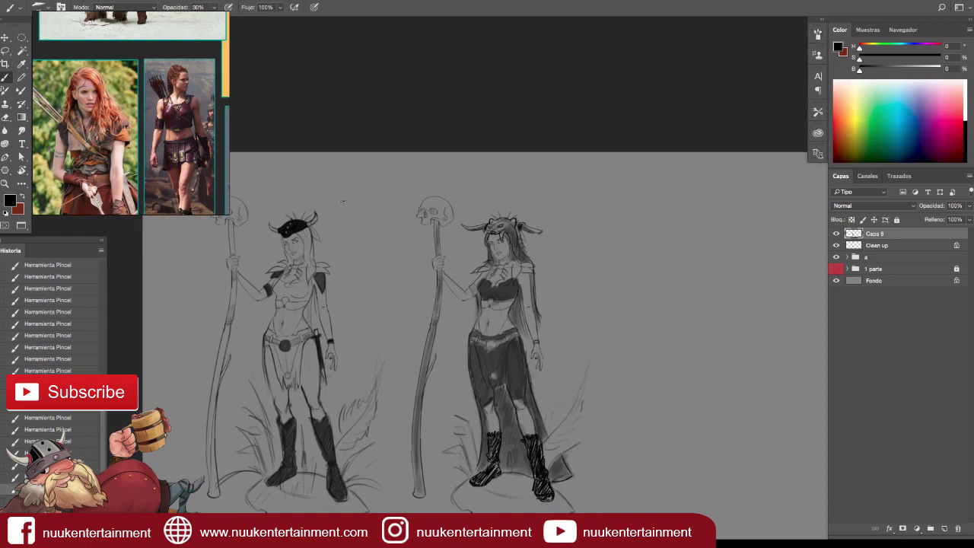
scroll(336, 199, up, 3)
drag(333, 226, 335, 205)
scroll(418, 247, down, 2)
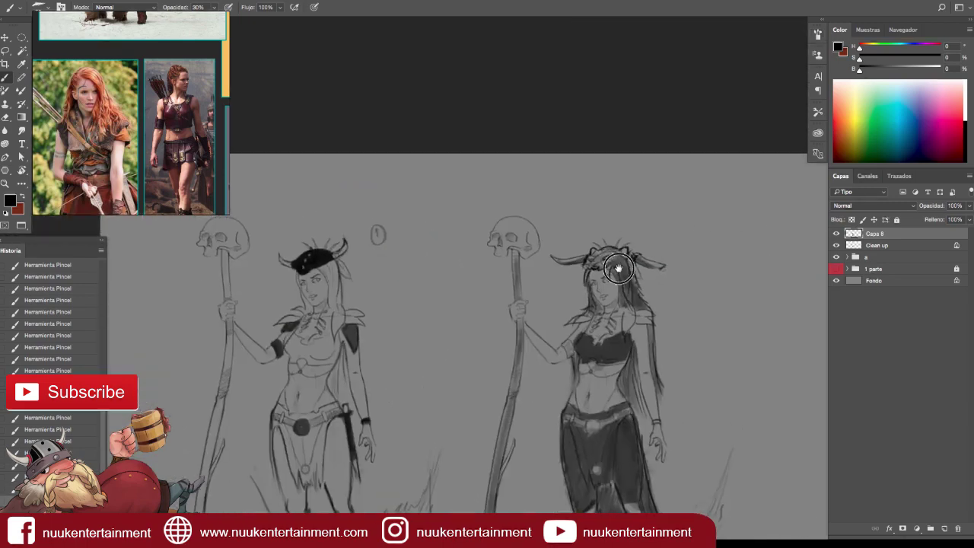
scroll(456, 251, up, 1)
mouse_move(480, 244)
mouse_down()
mouse_move(491, 254)
mouse_move(490, 242)
mouse_up()
Toggle Capa 8 to compare, then darken figure 2's upper arm and forearm shading.
scroll(487, 283, down, 2)
scroll(487, 282, down, 1)
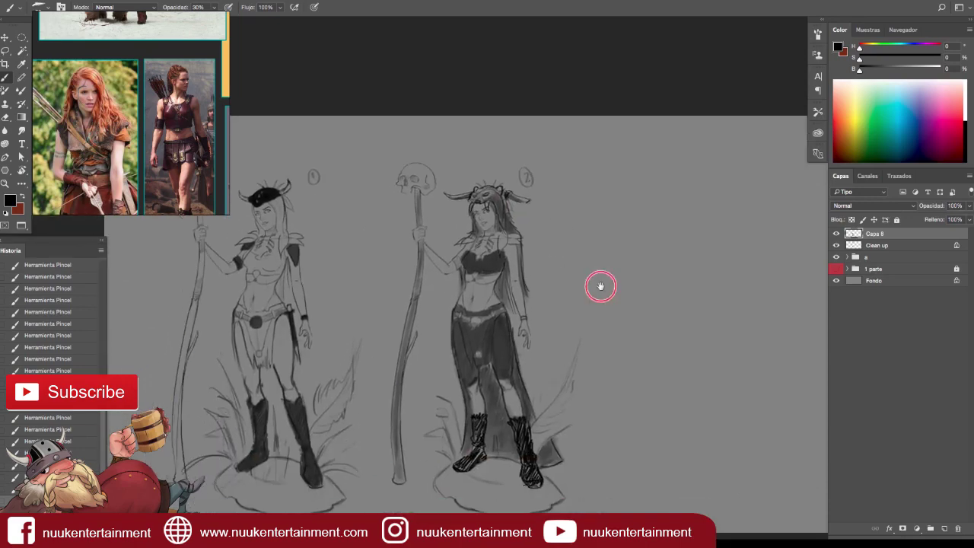
scroll(662, 322, down, 1)
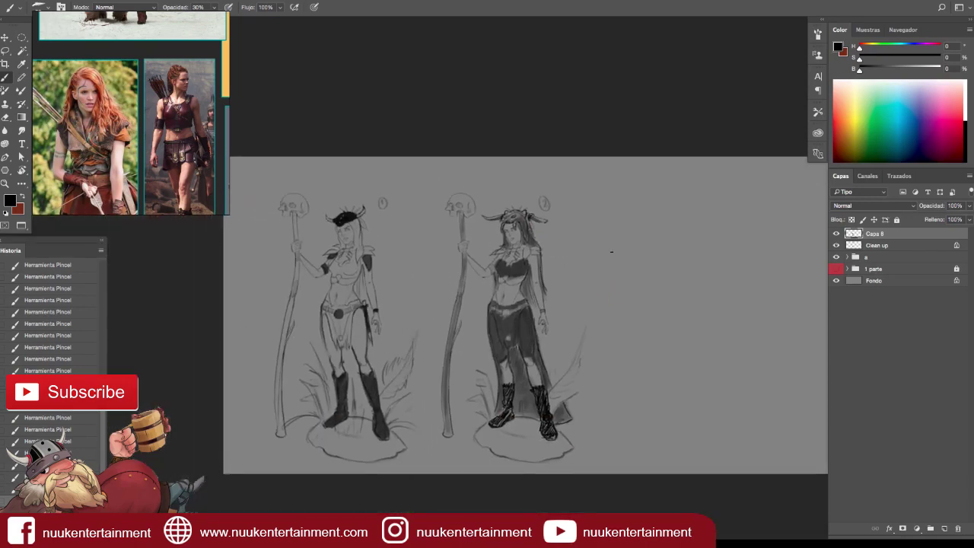
scroll(652, 312, down, 1)
click(836, 233)
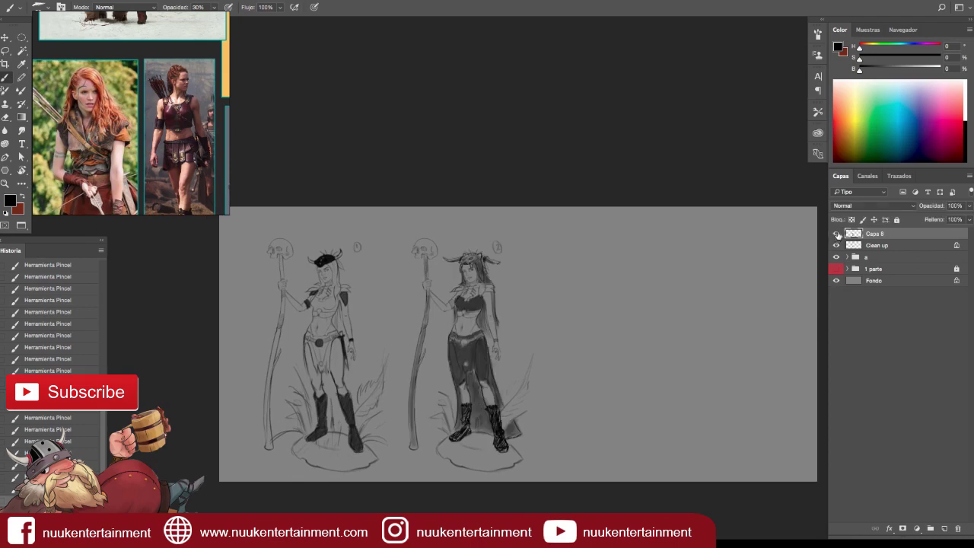
click(836, 234)
scroll(540, 311, up, 2)
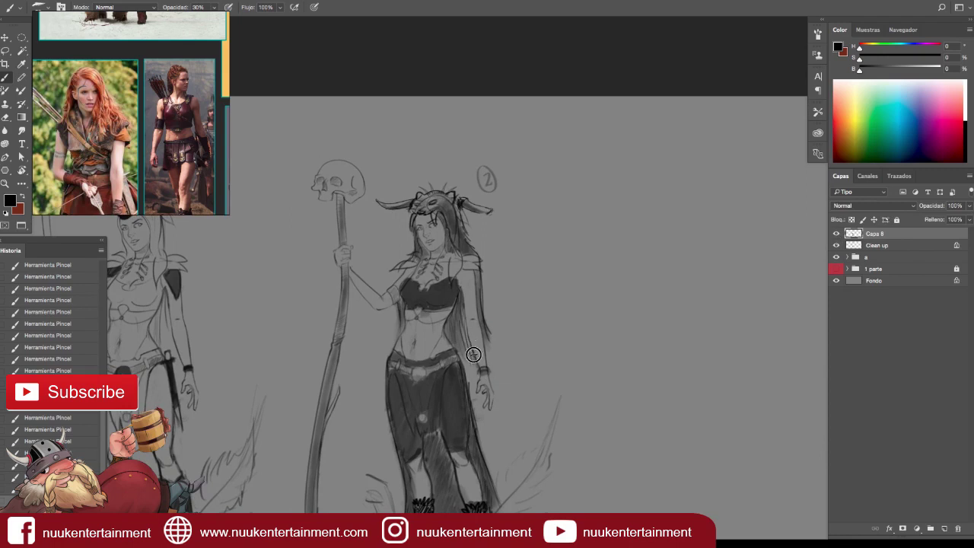
drag(473, 355, 484, 342)
drag(478, 335, 483, 354)
mouse_move(348, 274)
mouse_down()
mouse_move(367, 296)
mouse_move(357, 277)
mouse_up()
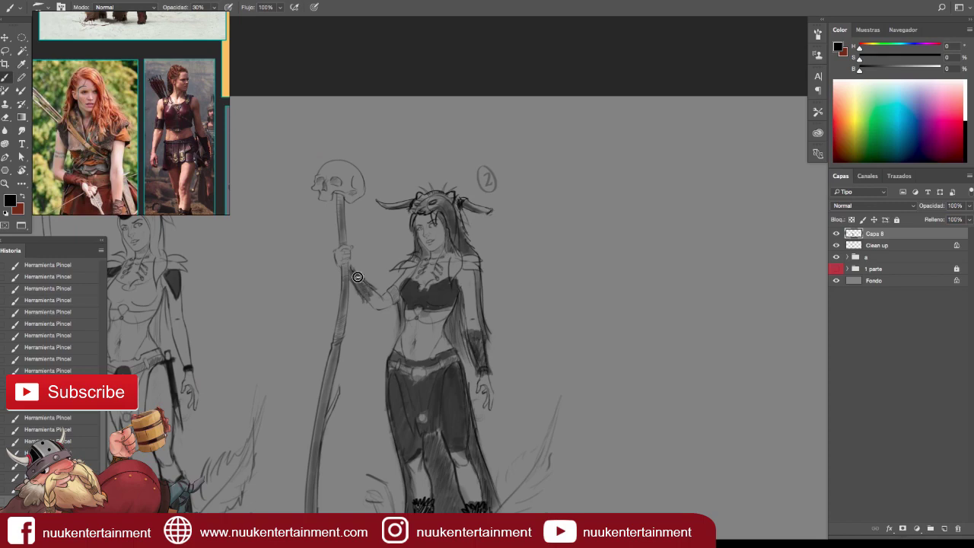
Pan around the sketches and toggle the shading layer to compare.
scroll(487, 287, down, 3)
scroll(518, 308, up, 3)
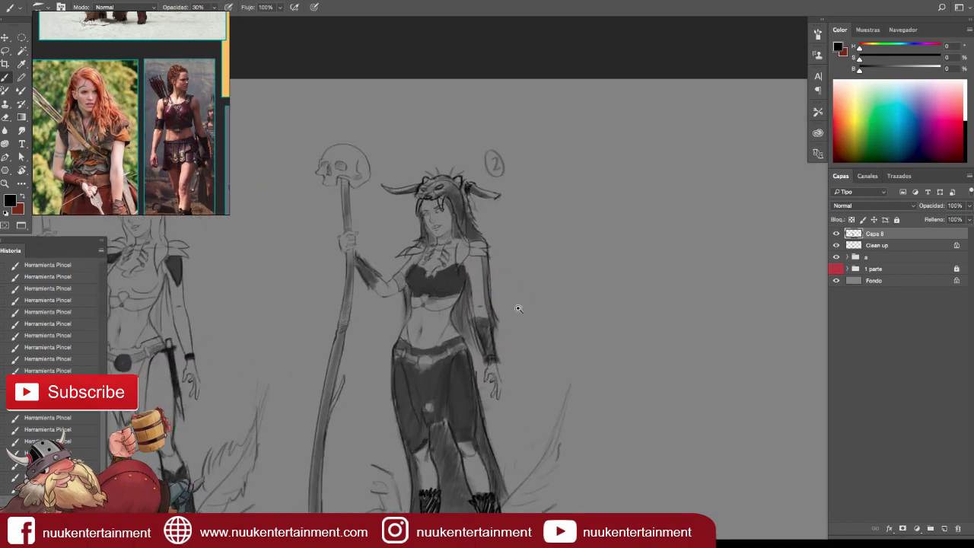
scroll(474, 259, up, 1)
scroll(477, 269, down, 3)
scroll(487, 305, up, 2)
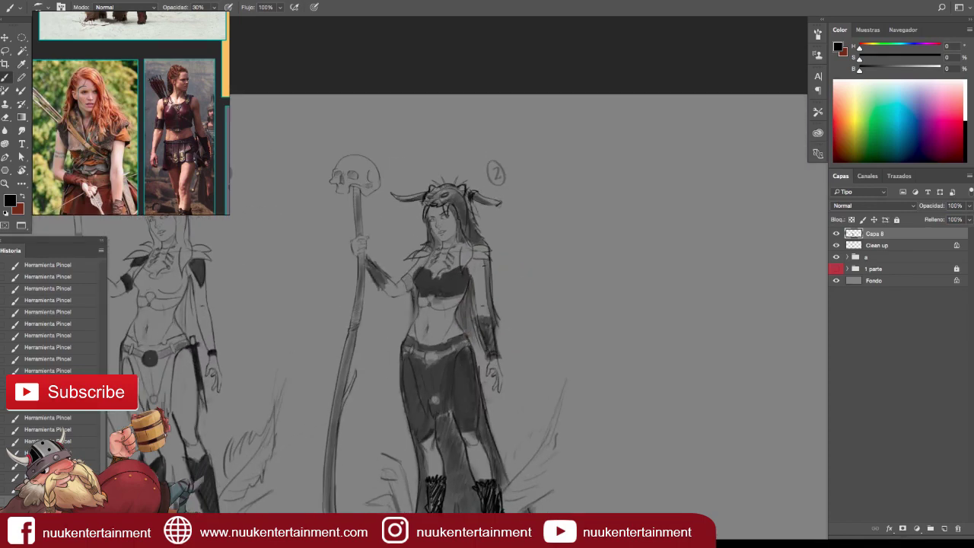
scroll(495, 307, down, 3)
scroll(525, 318, up, 1)
scroll(598, 298, down, 2)
scroll(609, 297, up, 3)
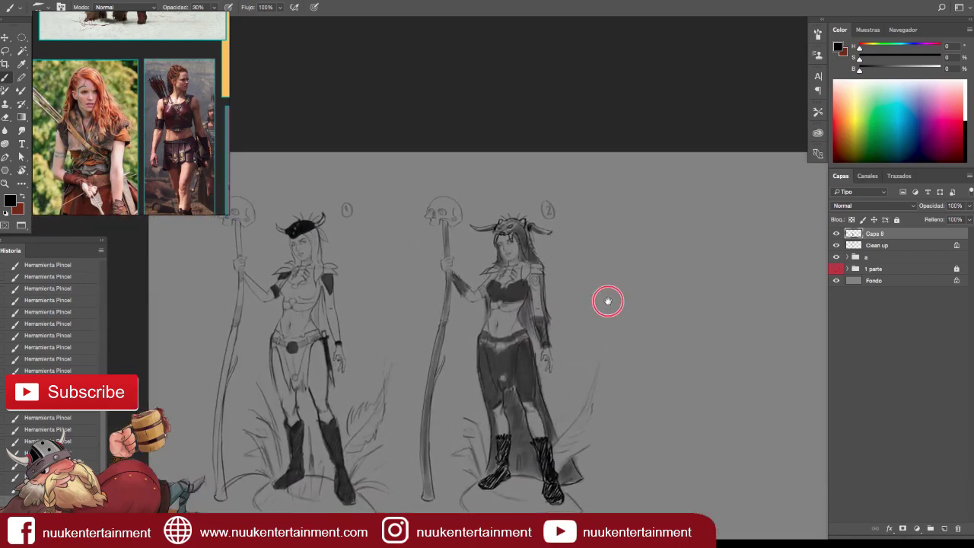
drag(595, 293, 623, 304)
click(836, 234)
Draw an arrow to figure 2's staff skull and duplicate the Clean up layer as Clean up copia.
scroll(586, 399, down, 2)
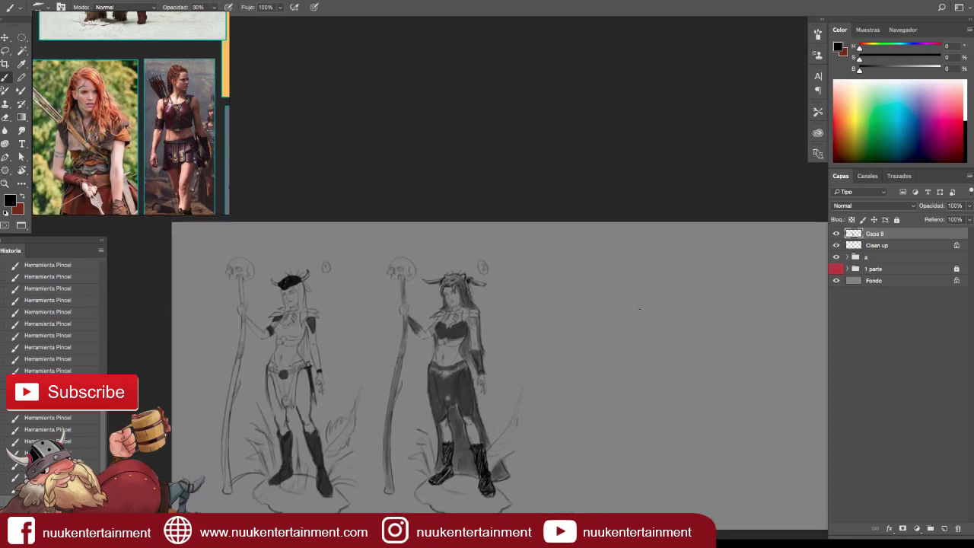
scroll(580, 304, up, 2)
scroll(568, 311, up, 2)
mouse_move(568, 311)
mouse_down()
mouse_move(687, 326)
mouse_move(711, 318)
mouse_up()
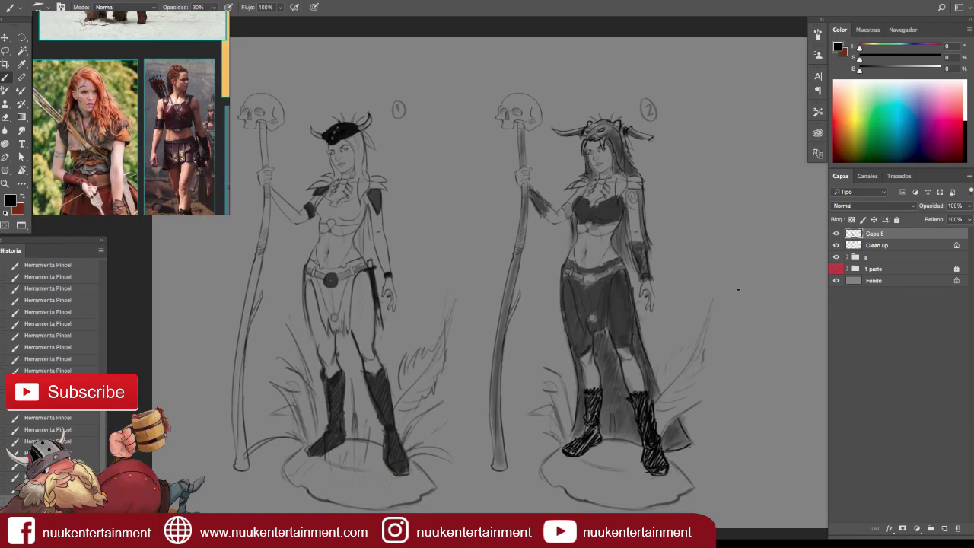
mouse_move(583, 67)
mouse_down()
mouse_move(549, 85)
mouse_move(643, 76)
mouse_up()
drag(662, 294, 591, 335)
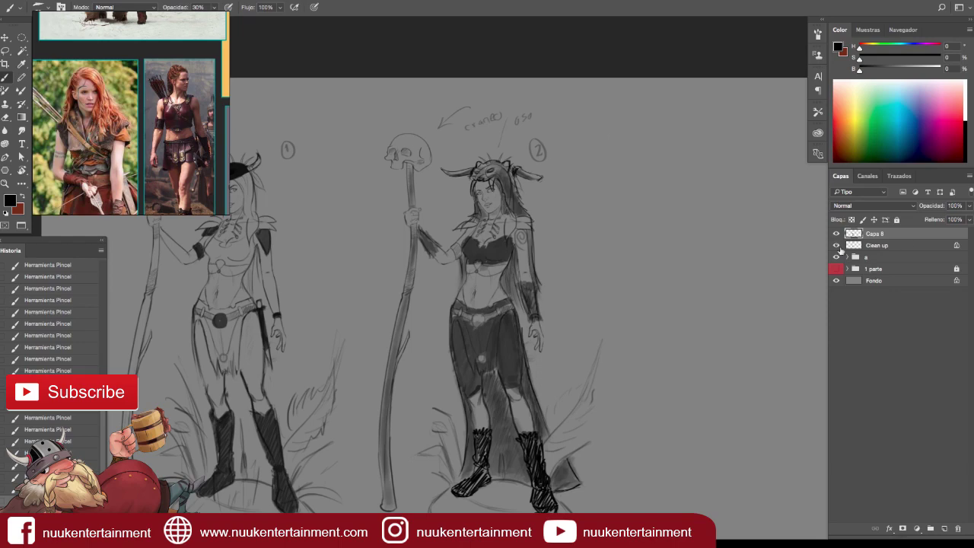
click(867, 245)
key(ctrl+j)
Hide the original clean-up lines and erase the skull atop figure 2's staff.
click(836, 257)
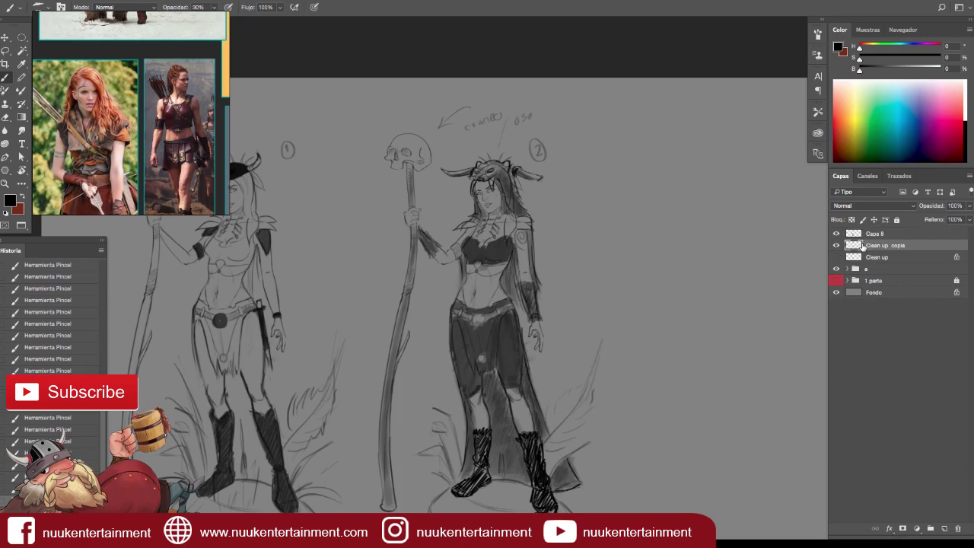
key(e)
drag(415, 149, 391, 163)
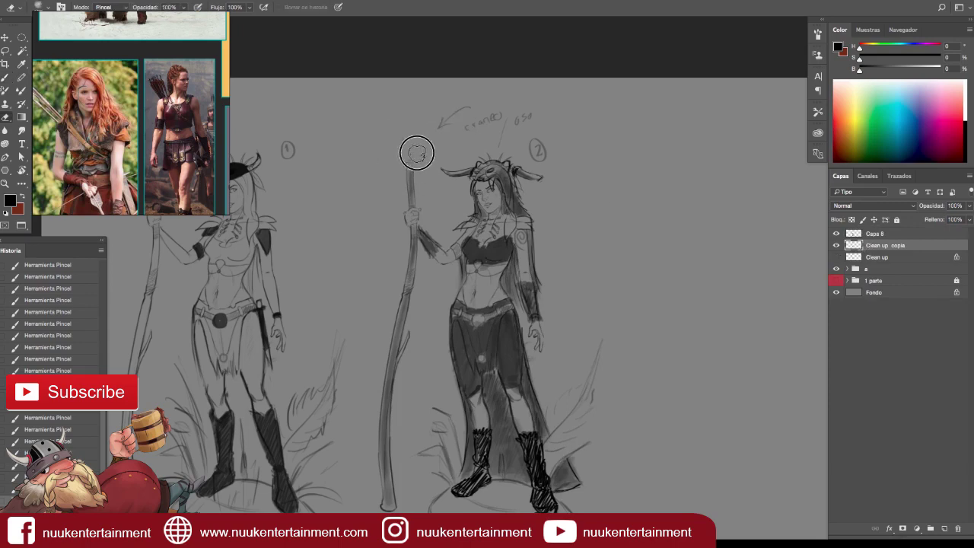
Switch to a different brush preset and make the brush smaller.
key(b)
key(F5)
click(747, 53)
click(697, 114)
key(F5)
key(bracketleft)
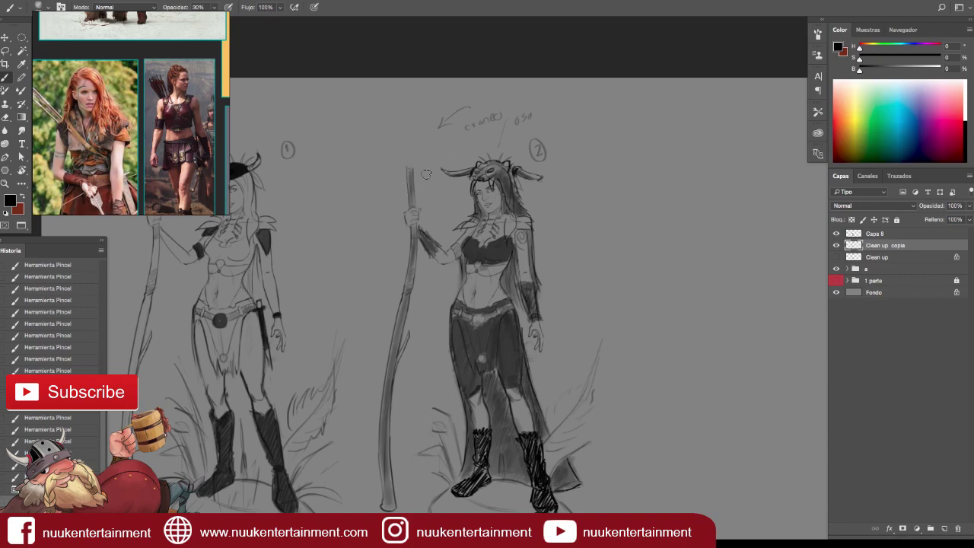
alt+scroll(417, 166, up, 3)
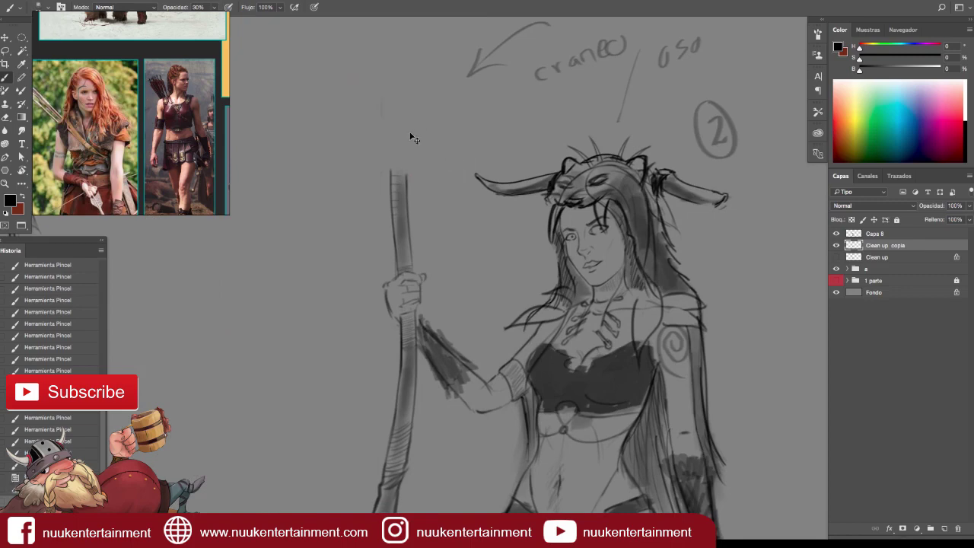
Set brush opacity to 100% and Transfer flow jitter minimum to 38%.
key(0)
key(F5)
click(615, 124)
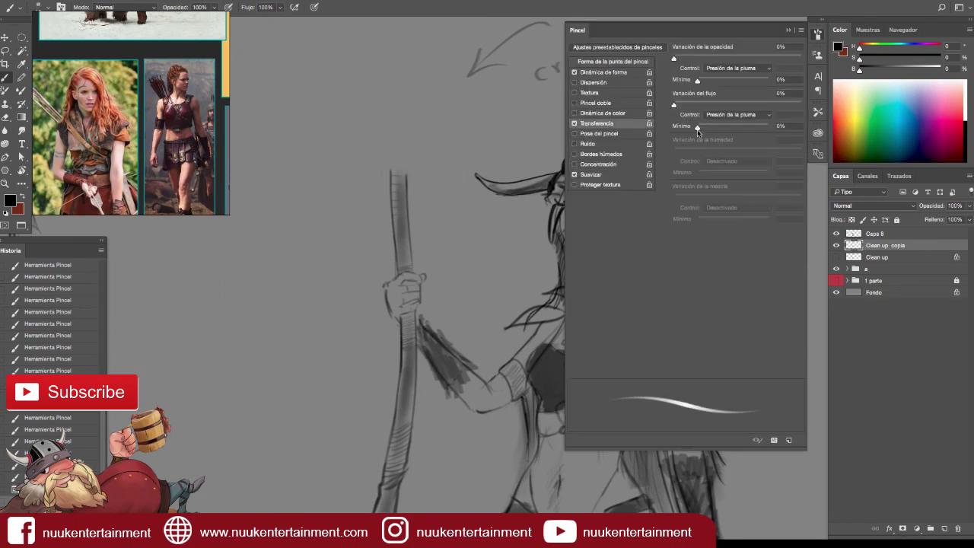
drag(698, 127, 725, 130)
key(F5)
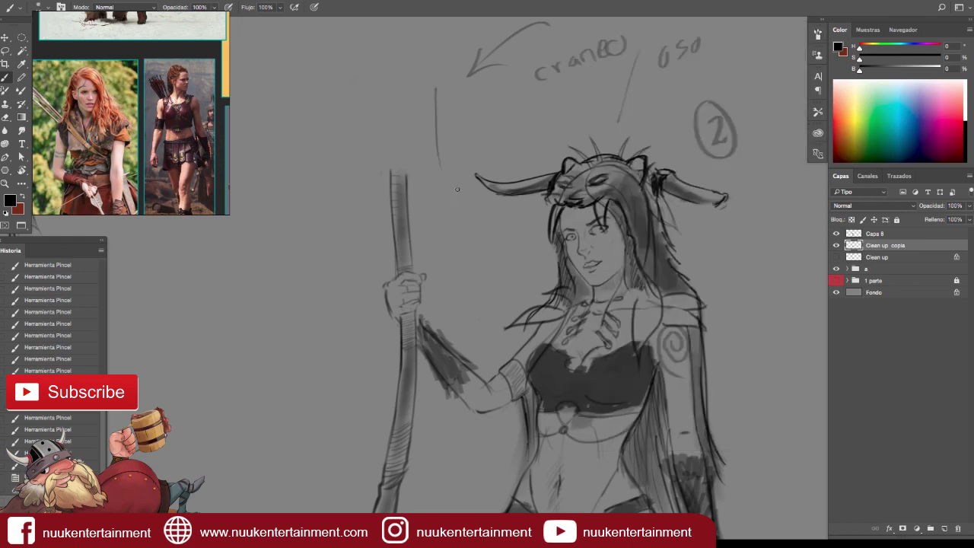
Sketch a circle and side curve for the new bear skull, erasing the leftover old skull.
drag(448, 177, 454, 219)
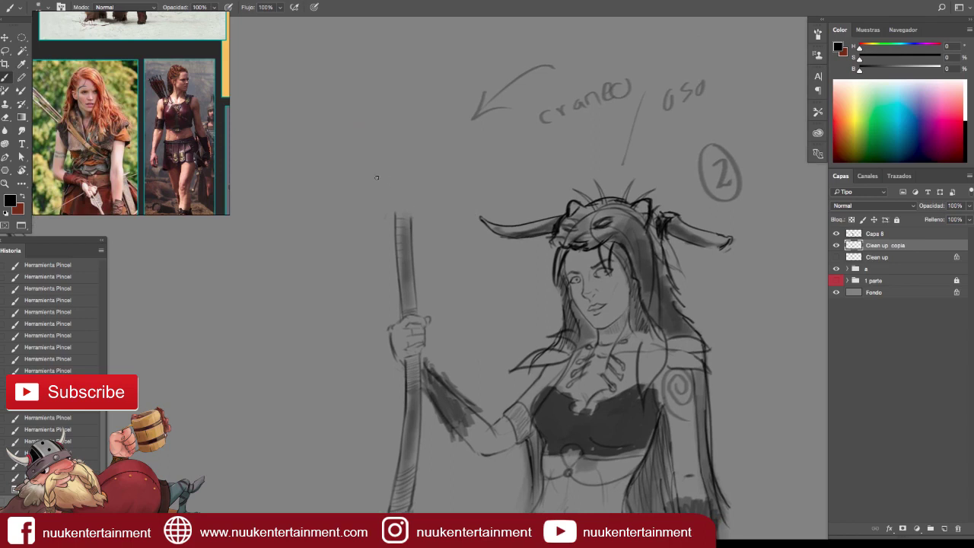
mouse_move(389, 169)
mouse_down()
mouse_move(444, 170)
mouse_move(395, 149)
mouse_move(332, 215)
mouse_move(379, 182)
mouse_move(400, 211)
mouse_up()
drag(467, 183, 465, 195)
drag(736, 214, 741, 213)
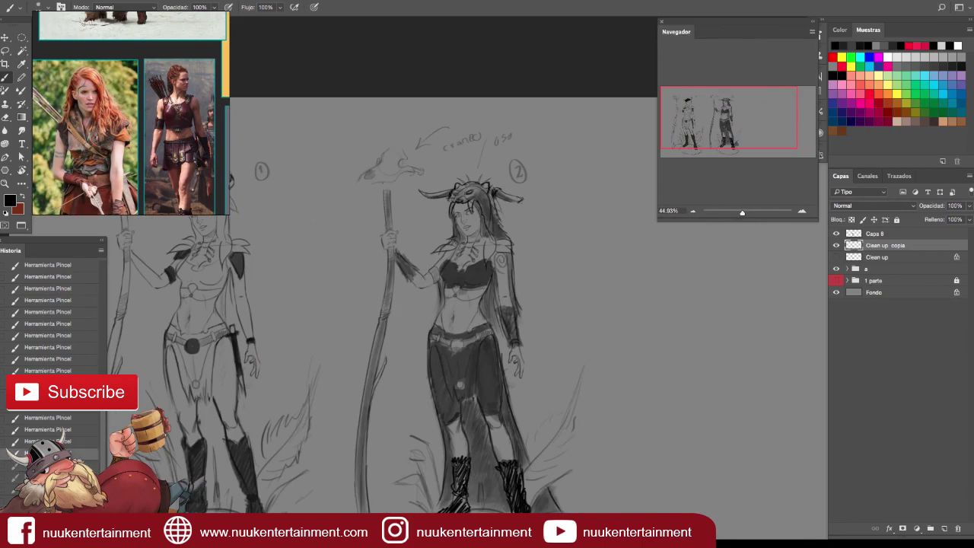
drag(411, 156, 379, 162)
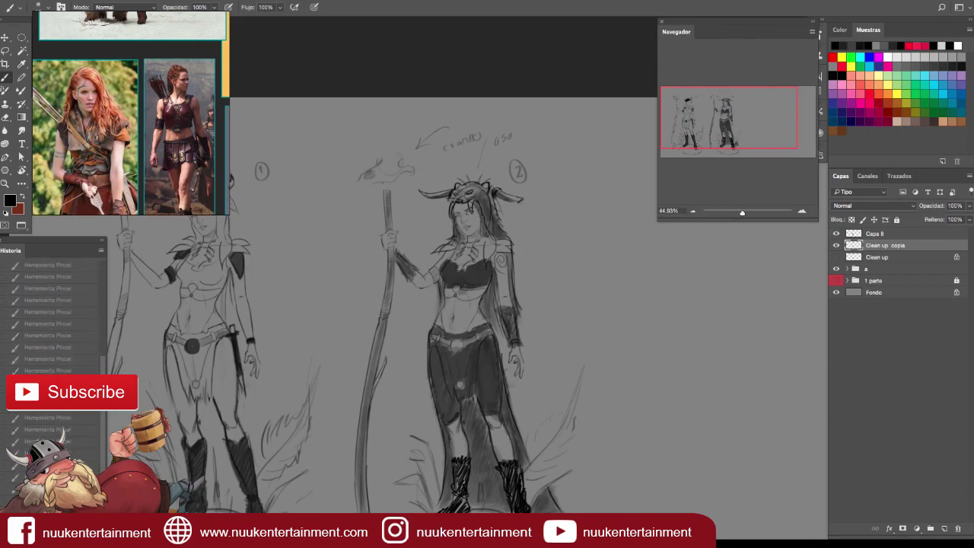
drag(677, 31, 903, 29)
click(839, 30)
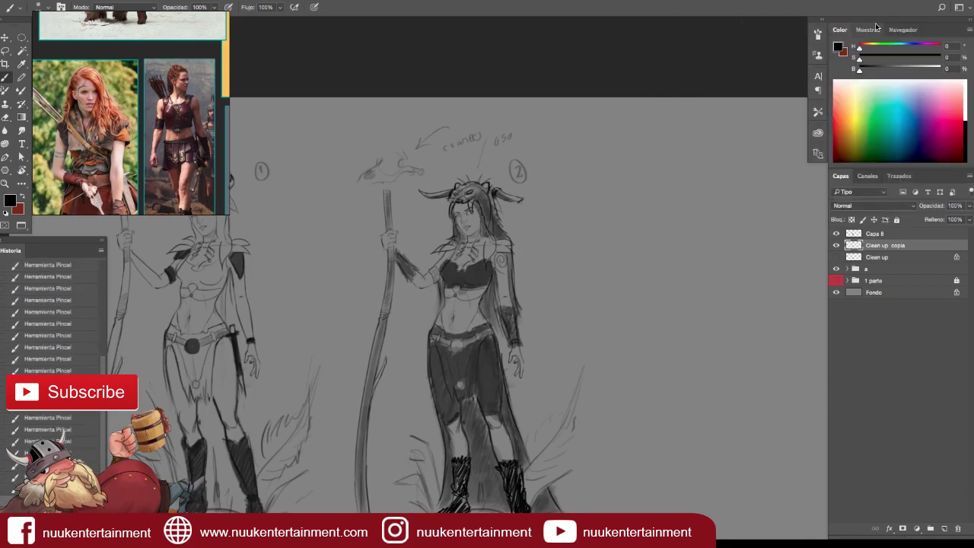
Draw the skull's fang, eye socket, snout, jaw line and top outline.
scroll(559, 267, up, 1)
scroll(559, 266, up, 2)
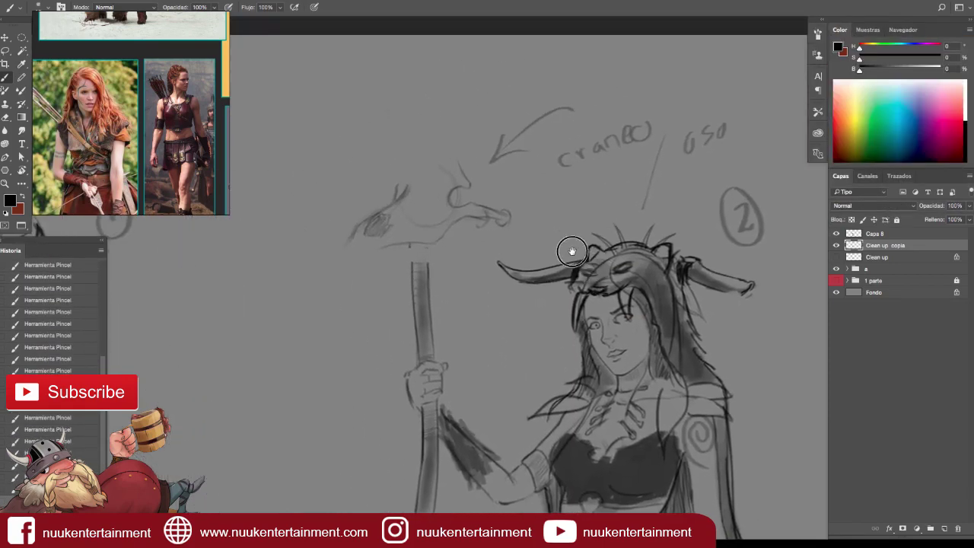
drag(570, 252, 471, 193)
drag(364, 260, 358, 271)
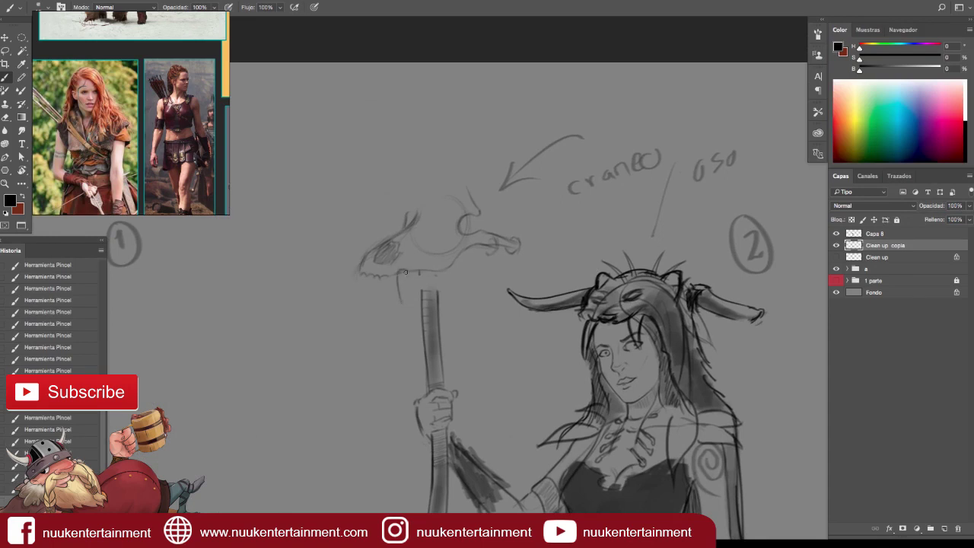
mouse_move(401, 271)
mouse_down()
mouse_move(402, 305)
mouse_move(406, 277)
mouse_move(384, 300)
mouse_up()
mouse_move(400, 250)
mouse_down()
mouse_move(394, 242)
mouse_move(392, 258)
mouse_up()
drag(475, 233, 495, 215)
drag(459, 271, 472, 244)
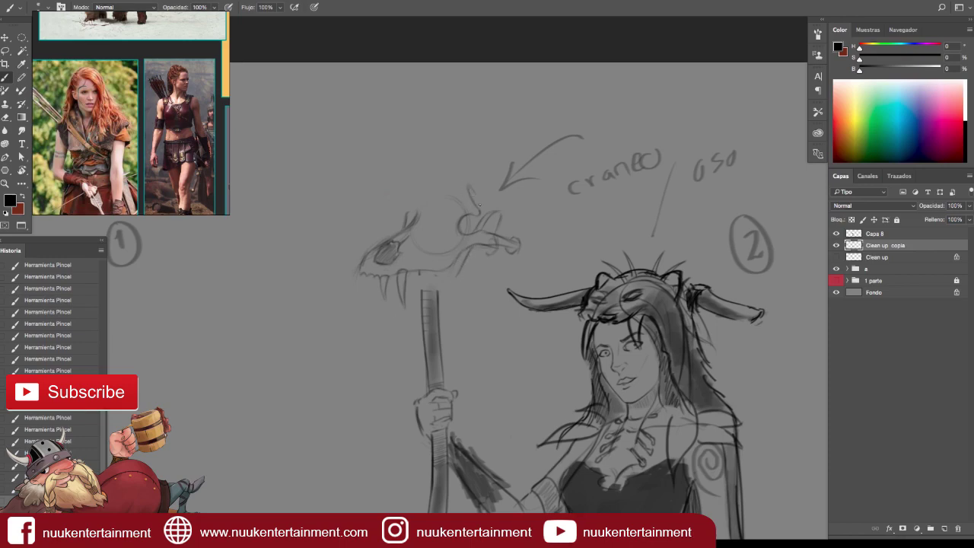
mouse_move(418, 204)
mouse_down()
mouse_move(439, 185)
mouse_move(477, 185)
mouse_up()
Erase the guide arrow on Capa 8 and return to the clean-up copy layer.
key(e)
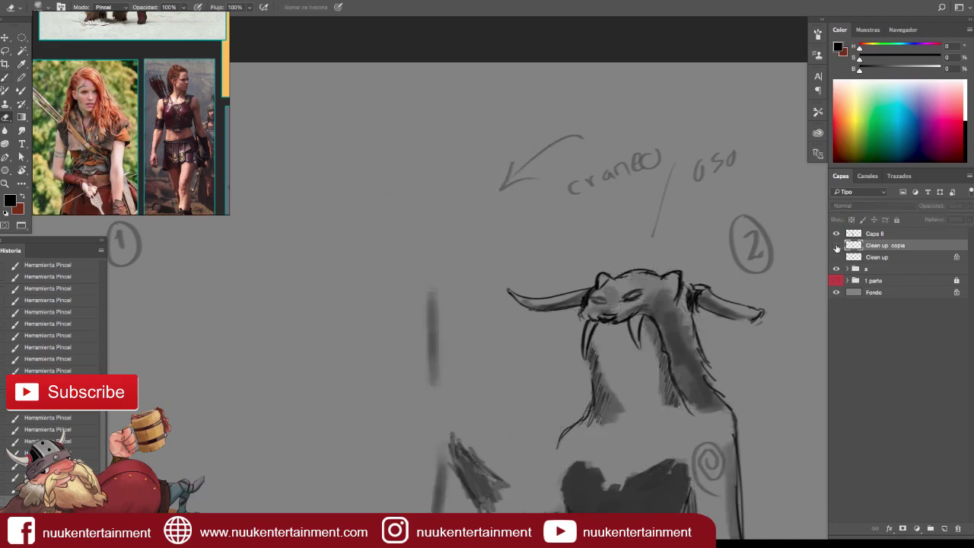
click(868, 233)
drag(524, 171, 563, 144)
click(871, 245)
key(b)
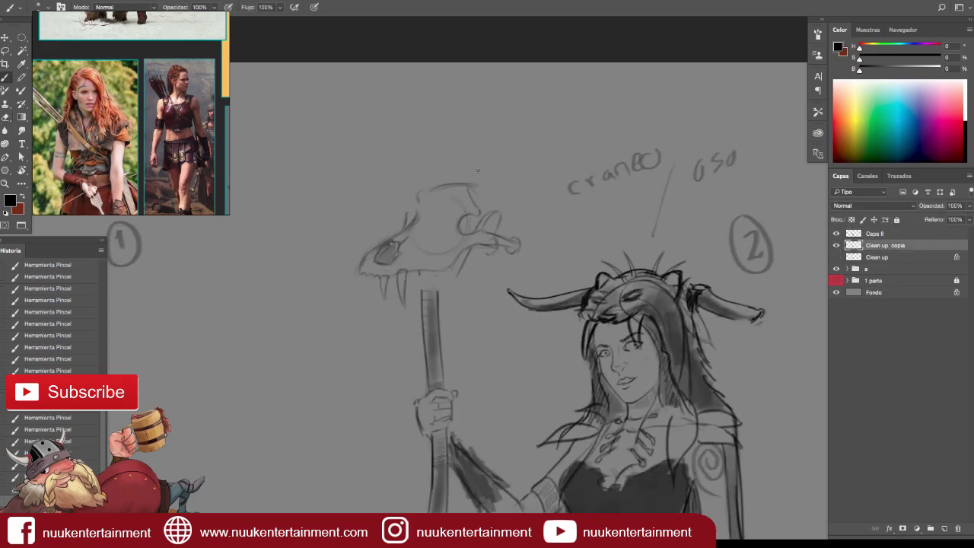
Extend the skull's top and back contours, add small teeth and eye-socket arcs.
drag(479, 185, 499, 187)
mouse_move(518, 242)
mouse_down()
mouse_move(514, 204)
mouse_move(494, 185)
mouse_move(465, 221)
mouse_move(469, 228)
mouse_up()
drag(358, 275, 380, 292)
drag(415, 240, 438, 211)
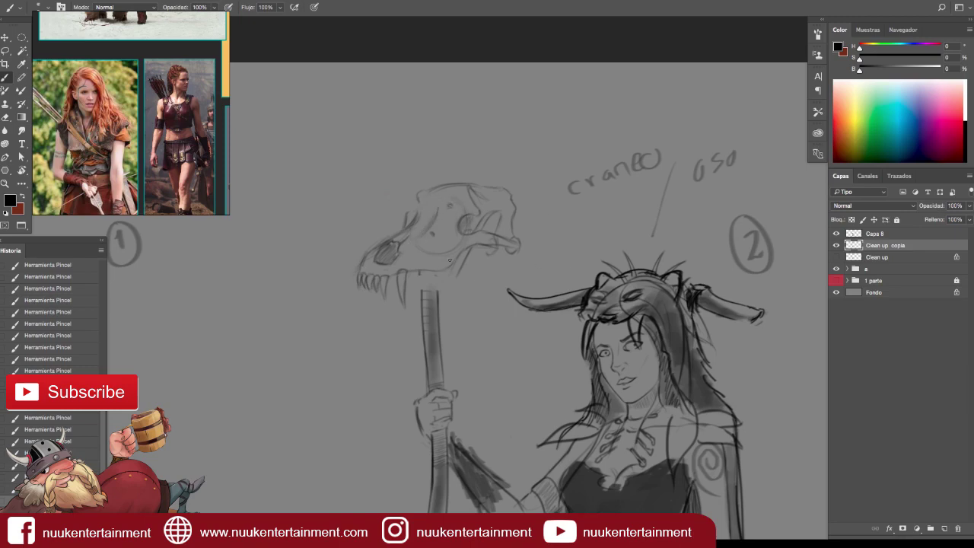
Lasso the skull, scale it down and move it up and right.
key(l)
mouse_move(413, 282)
mouse_down()
mouse_move(526, 257)
mouse_move(459, 265)
mouse_up()
key(ctrl+t)
drag(542, 271, 478, 279)
drag(438, 228, 463, 196)
key(Return)
key(b)
Restore an undone stroke, ink the lower jaw lines with a larger brush, and hide panels.
scroll(491, 239, up, 2)
drag(629, 308, 625, 313)
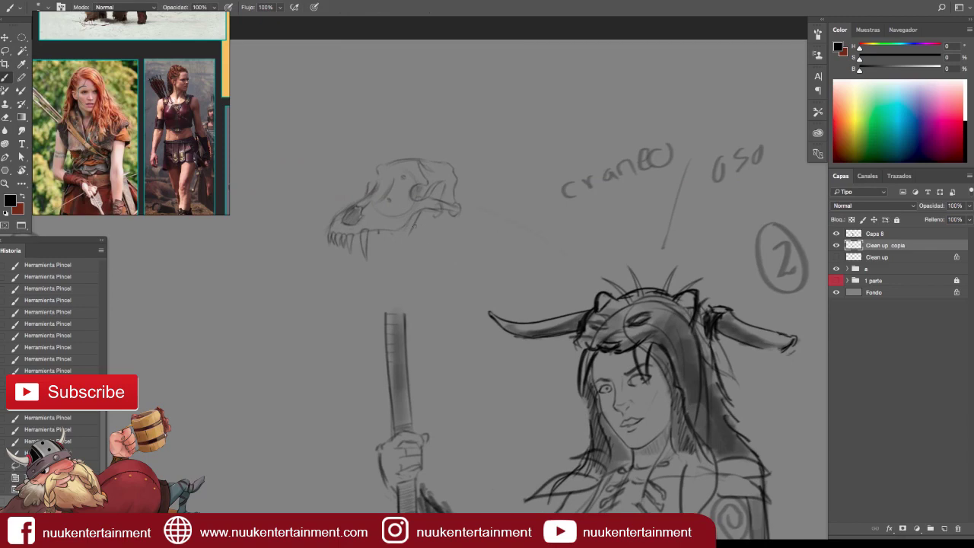
drag(335, 232, 353, 246)
key(ctrl+shift+z)
key(ctrl+shift+z)
key(ctrl+shift+z)
key(ctrl+shift+z)
key(ctrl+shift+z)
key(ctrl+shift+z)
key(ctrl+shift+z)
key(ctrl+shift+z)
key(ctrl+shift+z)
key(ctrl+shift+z)
key(ctrl+shift+z)
key(ctrl+shift+z)
key(ctrl+shift+z)
key(ctrl+shift+z)
drag(335, 269, 330, 272)
drag(374, 265, 407, 241)
key(bracketright)
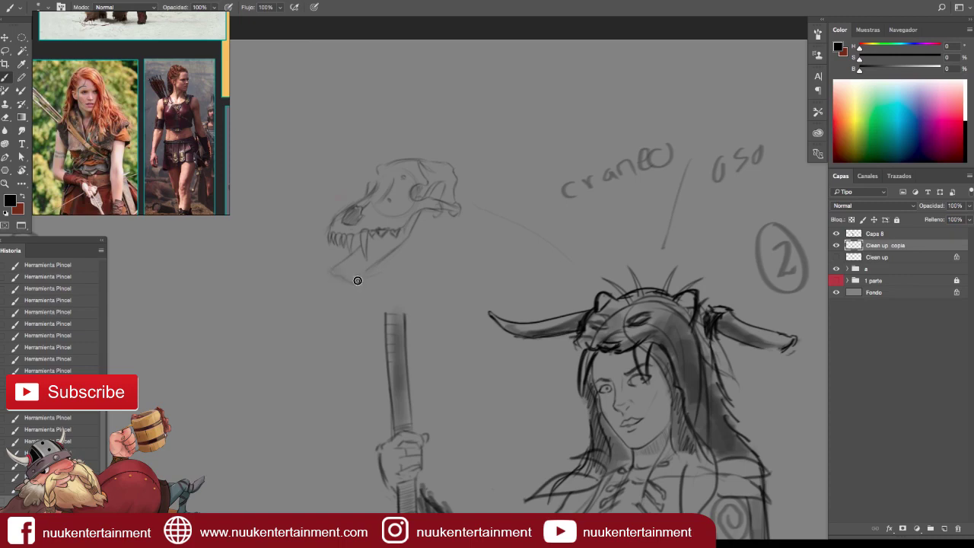
drag(375, 270, 457, 222)
key(Tab)
key(Tab)
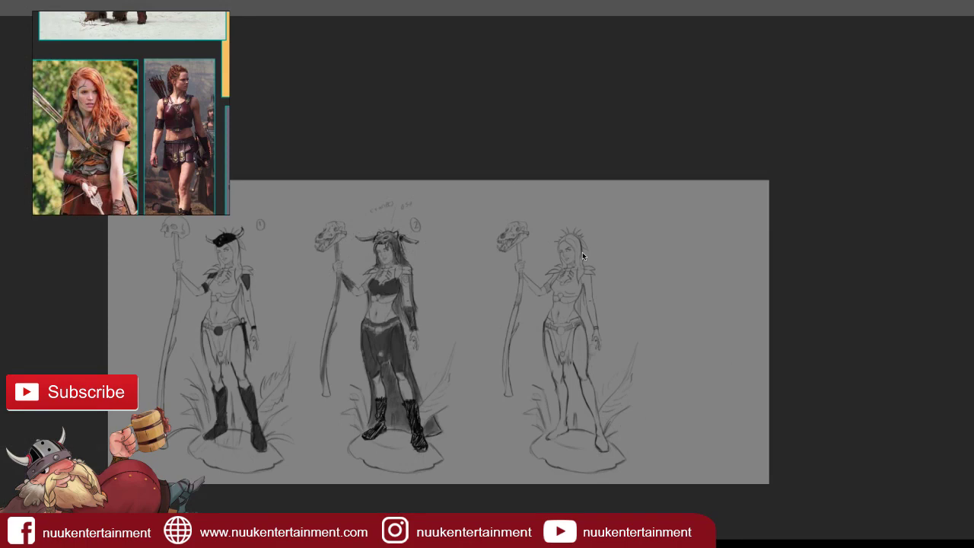
Restore the panels and add a new empty layer inside group c.
key(Tab)
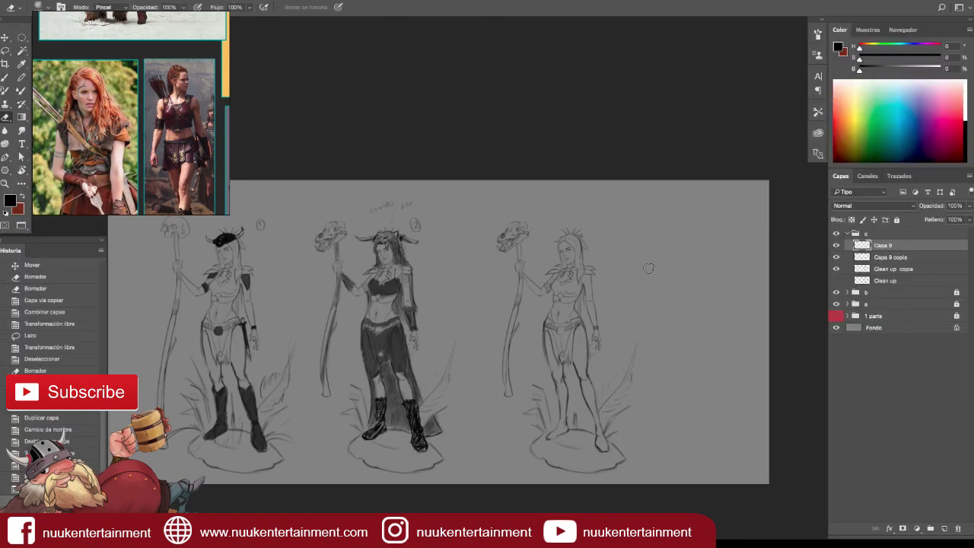
key(b)
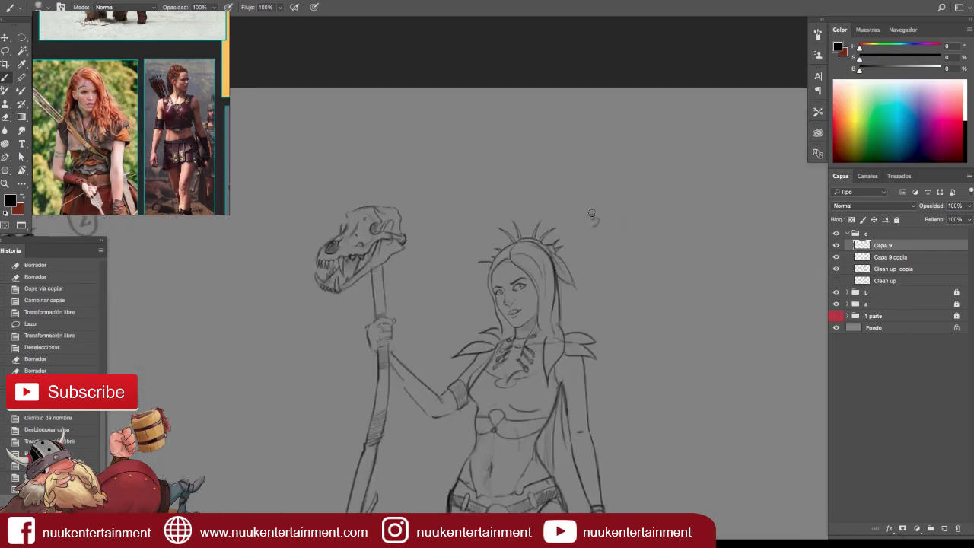
click(847, 234)
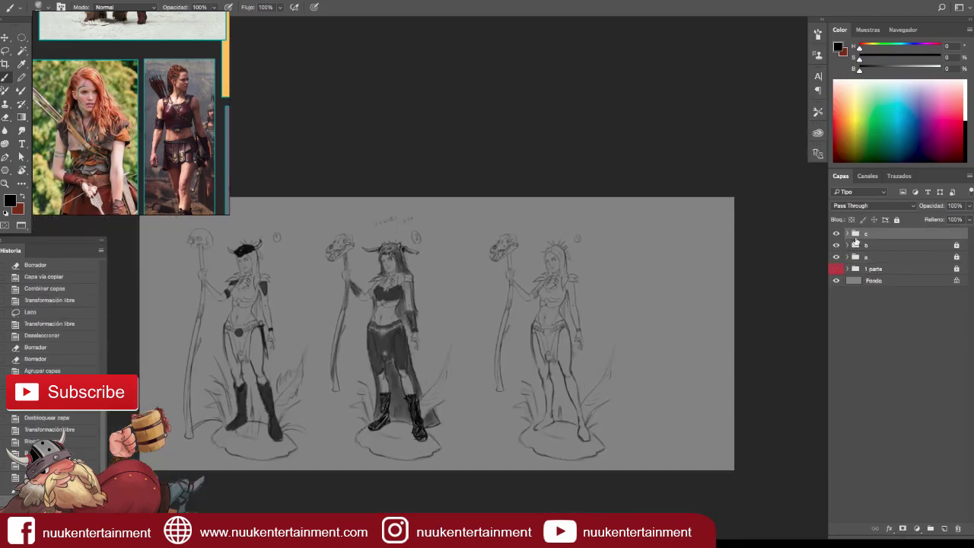
click(847, 233)
click(875, 257)
key(ctrl+e)
click(944, 528)
Unlock group b and paint darker hair beside the middle warrior's face and shoulder.
key(ctrl+plus)
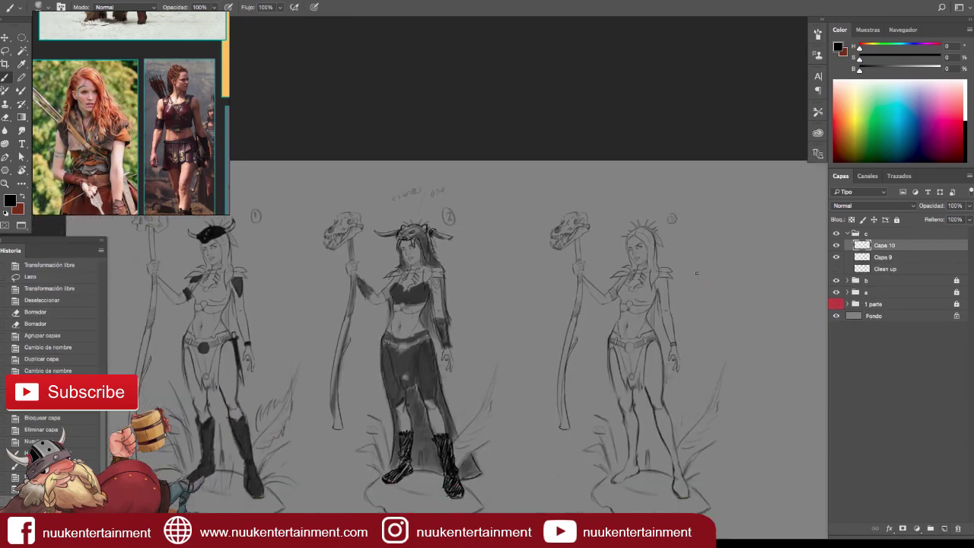
drag(697, 296, 608, 261)
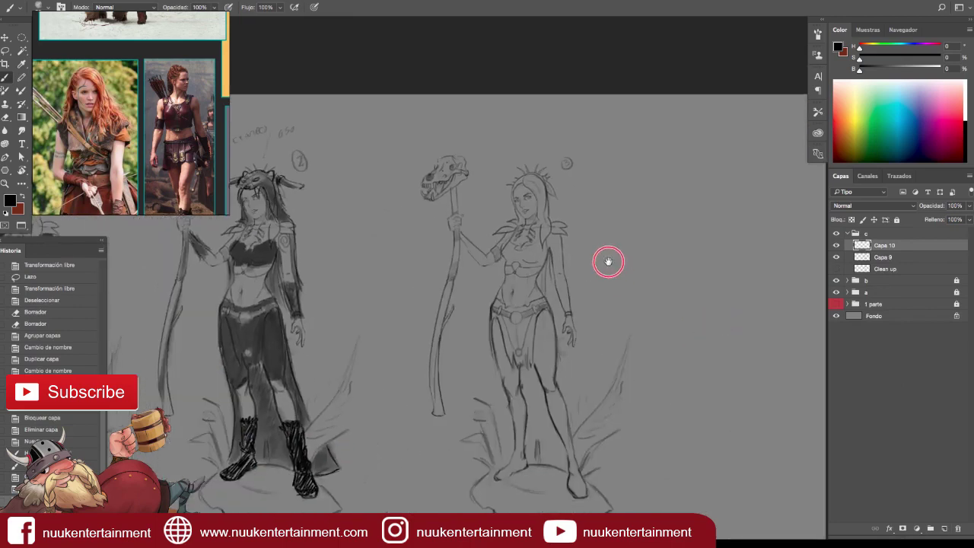
key(ctrl+plus)
click(836, 233)
click(896, 219)
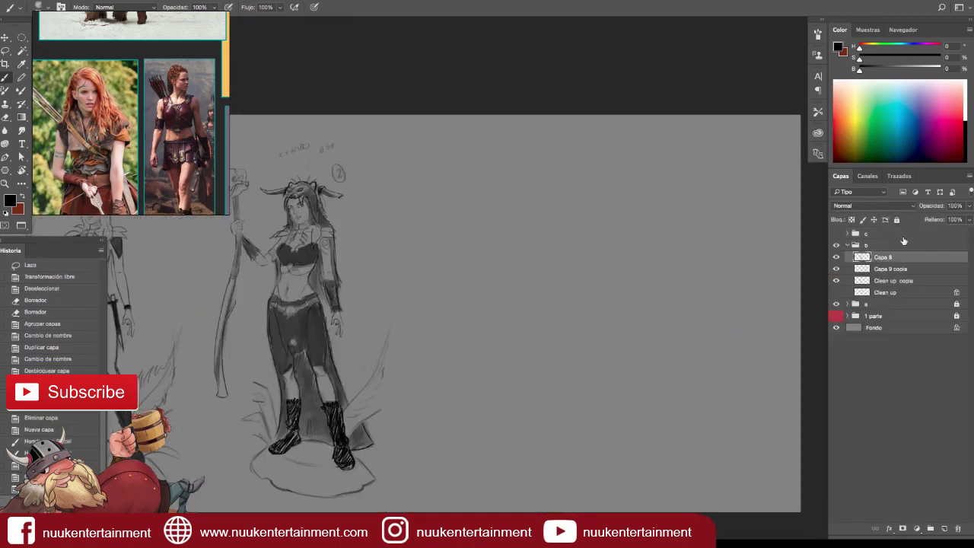
key(ctrl+plus)
drag(491, 220, 488, 270)
drag(496, 220, 496, 259)
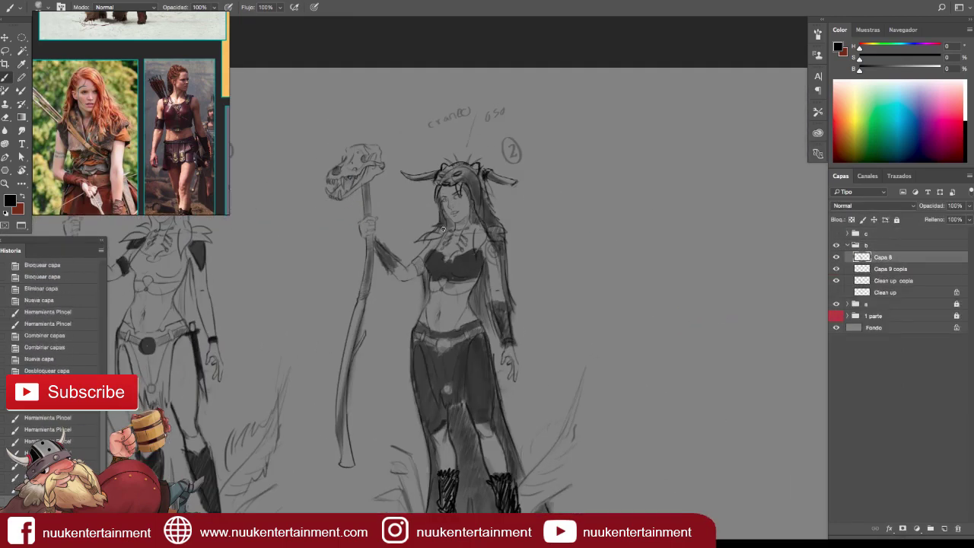
mouse_move(444, 224)
mouse_down()
mouse_move(430, 245)
mouse_move(472, 232)
mouse_move(435, 246)
mouse_move(472, 260)
mouse_move(480, 251)
mouse_up()
Make group c visible again and zoom in on the third figure.
key(ctrl+minus)
key(ctrl+minus)
key(ctrl+minus)
click(836, 232)
click(848, 245)
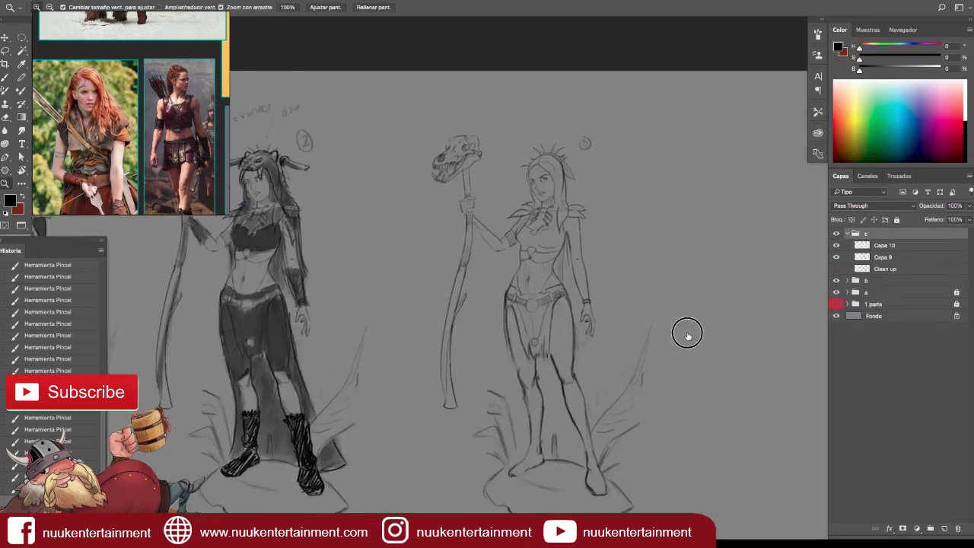
drag(687, 330, 536, 350)
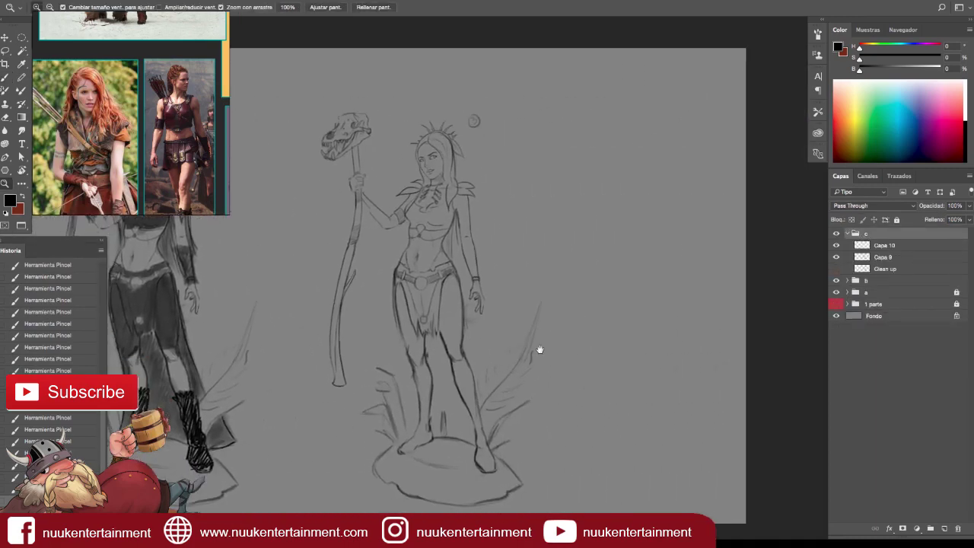
Skew the bottom of the third figure's staff on Capa 9 with Free Transform.
click(840, 244)
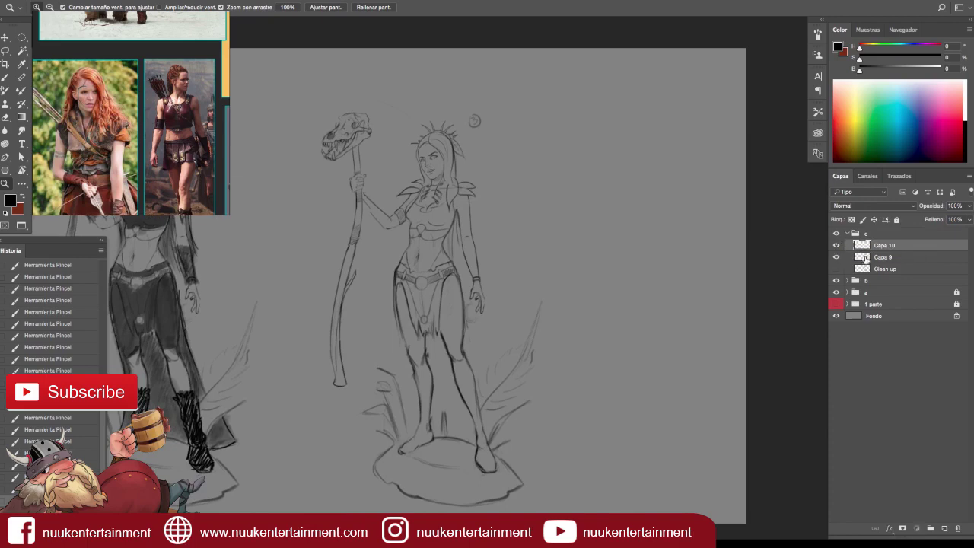
click(882, 257)
key(v)
key(ctrl+t)
drag(291, 508, 315, 506)
key(Return)
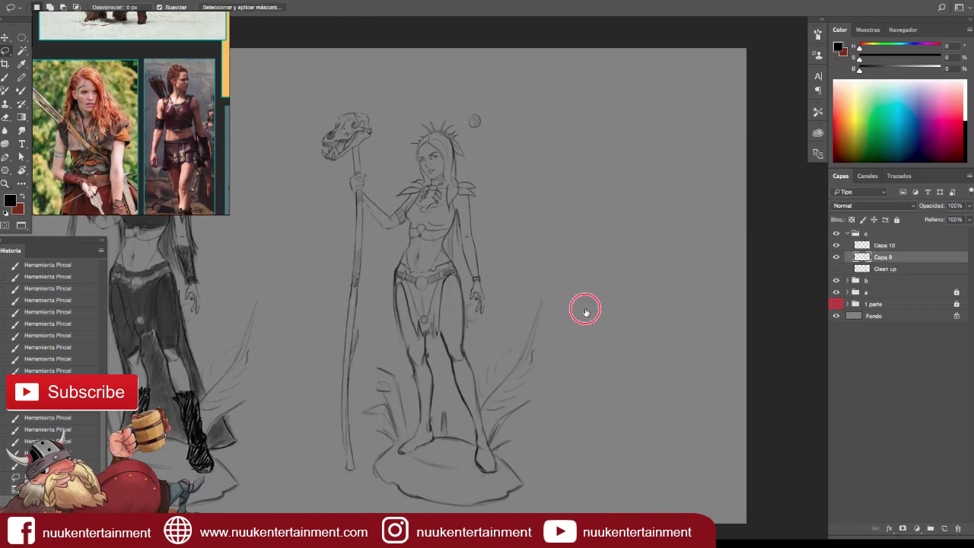
scroll(582, 315, up, 2)
key(ctrl+minus)
drag(650, 310, 715, 301)
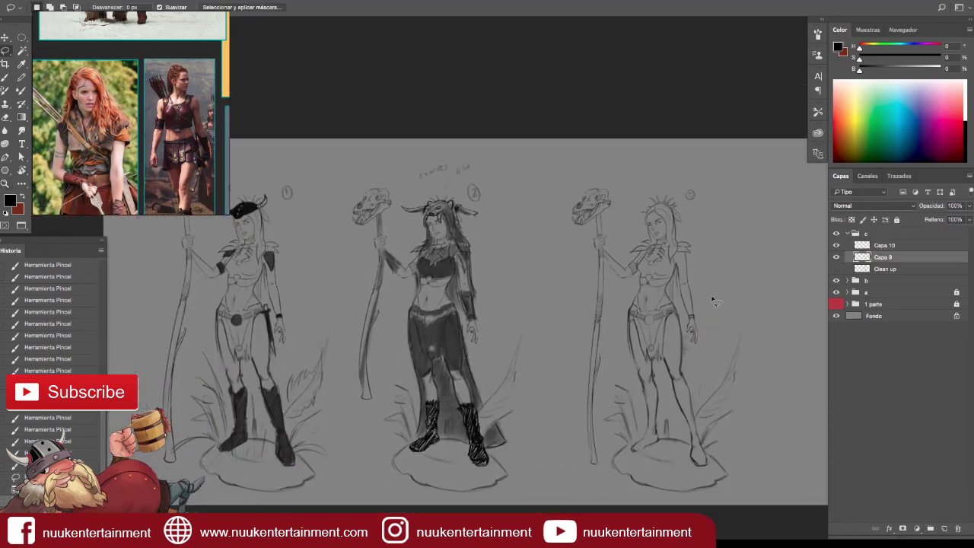
Lower Capa 9's opacity, lock its transparency and fill the sketch lines blue.
key(b)
click(883, 245)
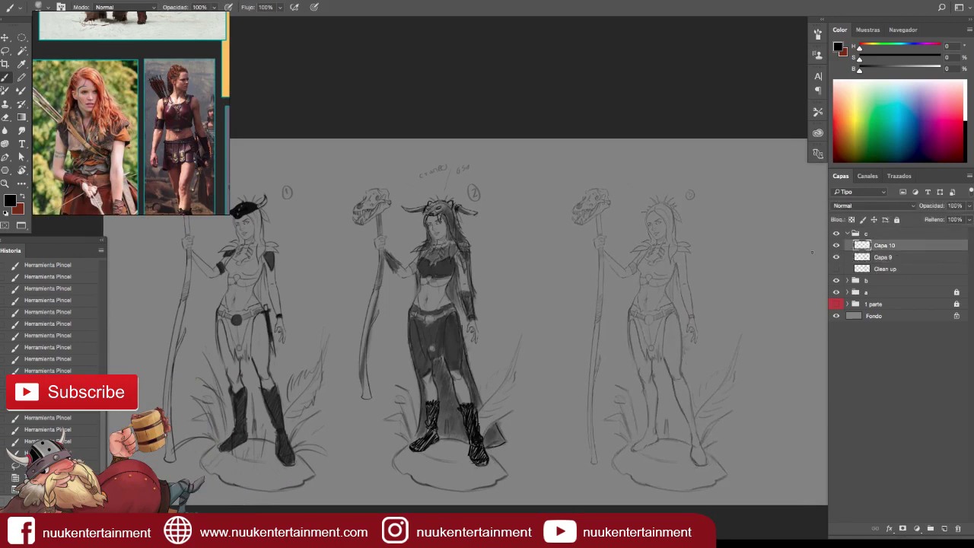
scroll(812, 253, up, 2)
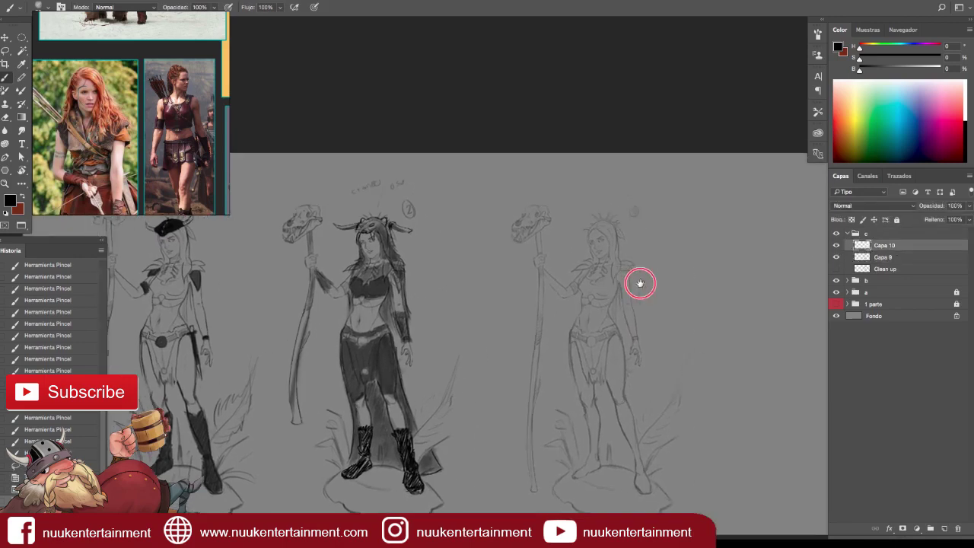
click(883, 257)
click(906, 47)
click(910, 58)
click(851, 219)
key(alt+BackSpace)
Pick a dark grey ink on Capa 10 and ink hair strands beside and atop the head.
click(882, 245)
click(862, 58)
drag(862, 58, 855, 59)
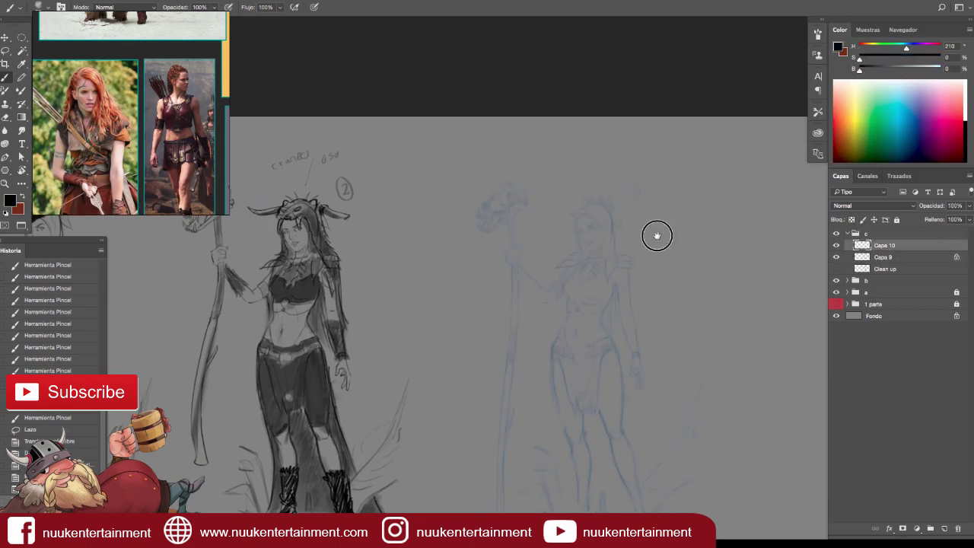
scroll(657, 233, up, 2)
scroll(687, 229, up, 2)
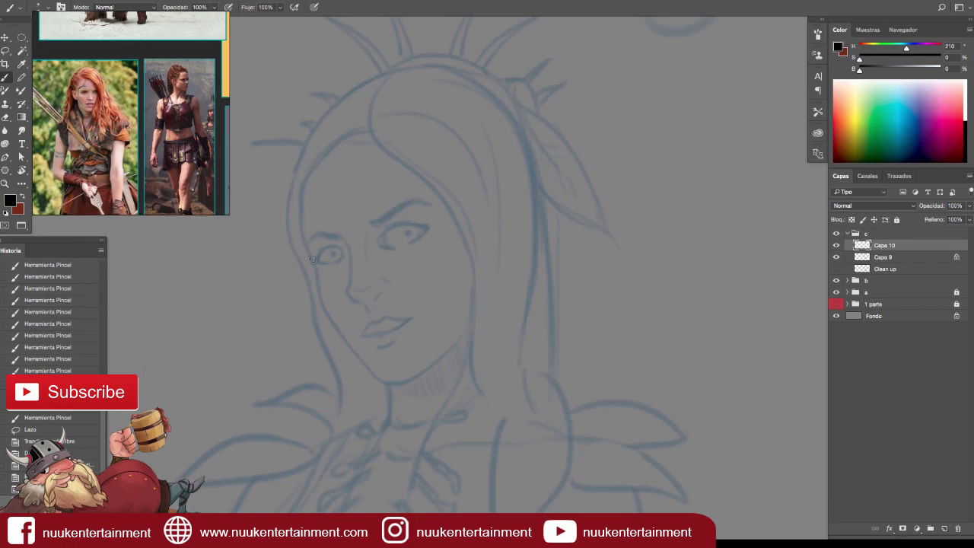
drag(299, 185, 306, 235)
scroll(437, 135, down, 2)
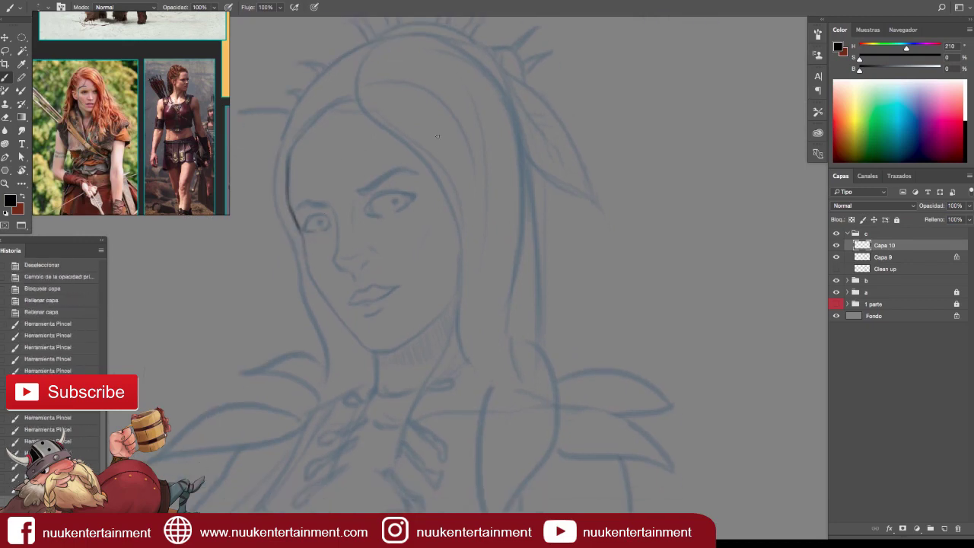
scroll(393, 138, down, 2)
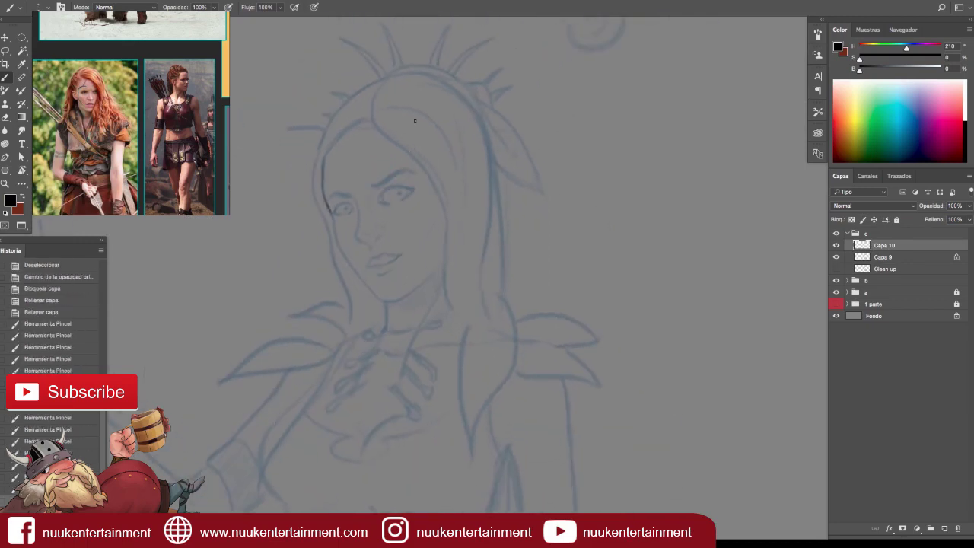
drag(457, 80, 425, 138)
scroll(363, 187, up, 1)
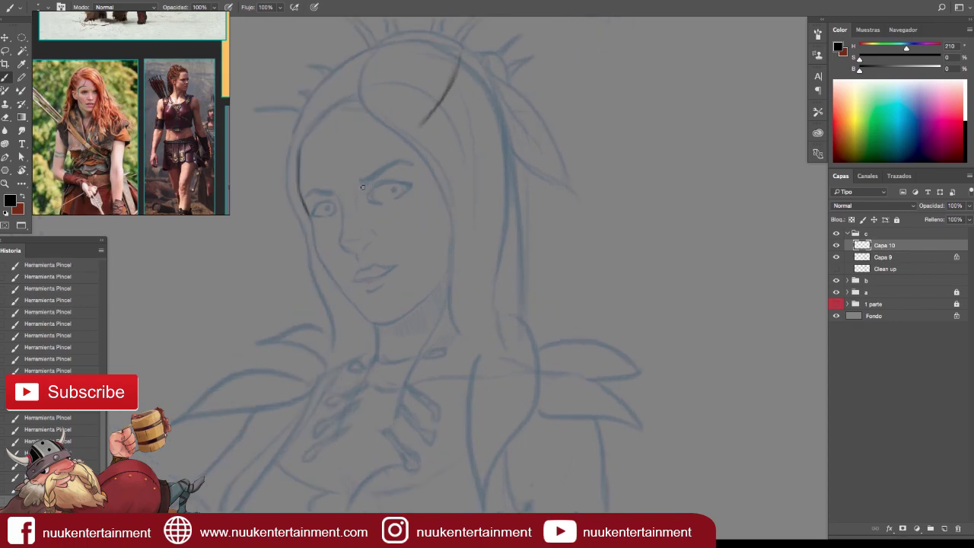
Ink the eyebrow, forehead hairline, eyes, tear marks and a stroke under the nose.
mouse_move(362, 186)
mouse_down()
mouse_move(384, 206)
mouse_move(434, 184)
mouse_up()
drag(324, 161, 438, 146)
mouse_move(381, 208)
mouse_down()
mouse_move(430, 206)
mouse_move(418, 241)
mouse_up()
drag(348, 259, 346, 240)
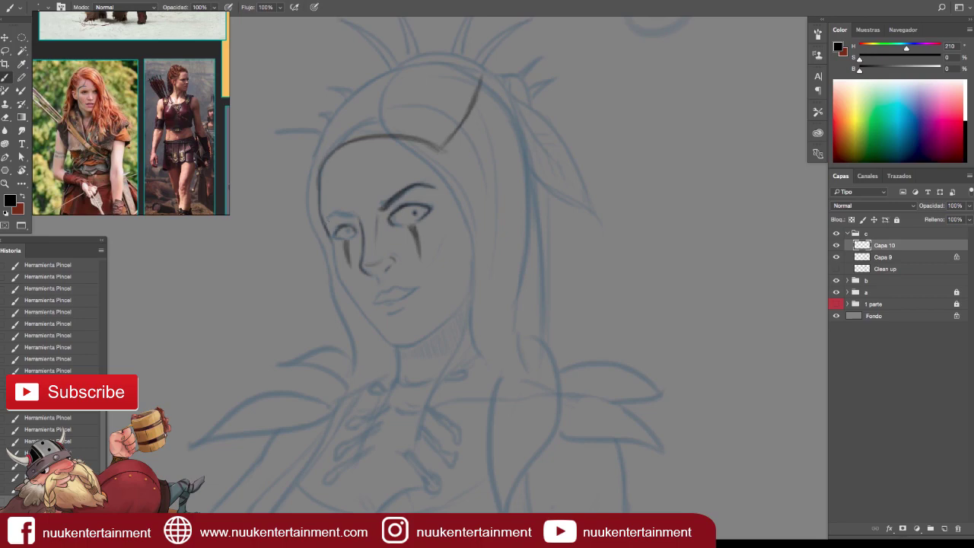
drag(329, 218, 358, 221)
drag(369, 271, 375, 277)
Close the lower eyelid, darken the eye corner and pupil, ink the nostril and shade below the lip.
key(z)
mouse_move(489, 265)
mouse_down()
mouse_move(452, 318)
mouse_move(484, 311)
mouse_up()
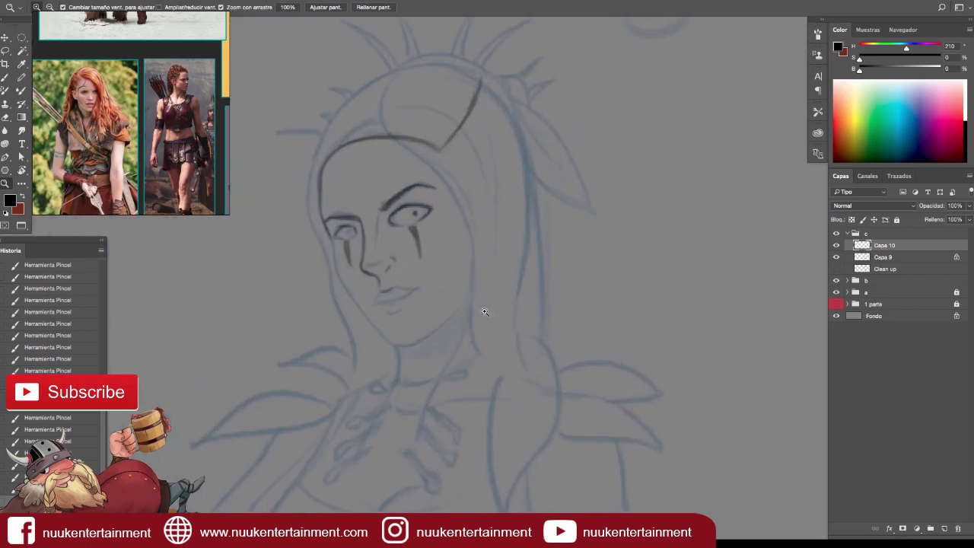
key(b)
drag(431, 207, 330, 233)
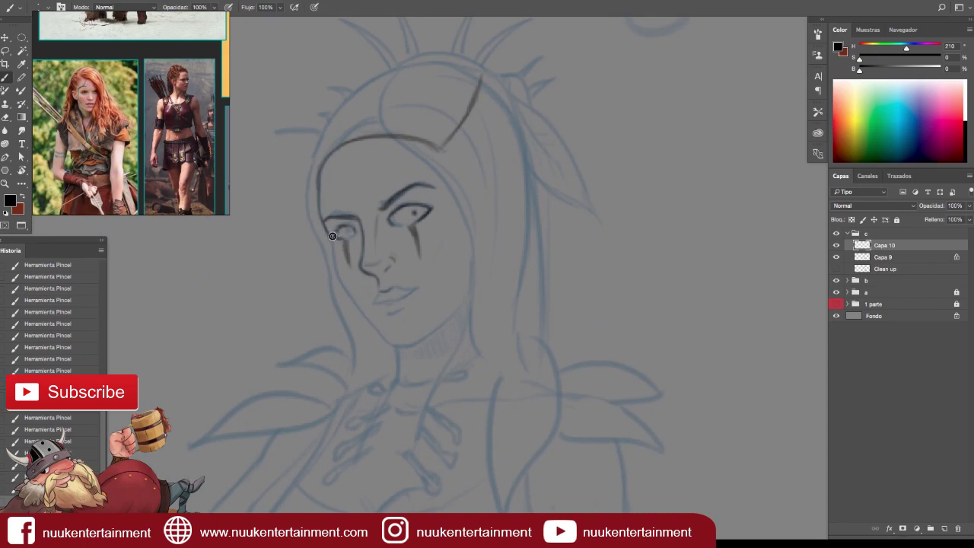
drag(428, 204, 431, 214)
drag(347, 234, 346, 235)
drag(363, 269, 381, 277)
mouse_move(385, 315)
mouse_down()
mouse_move(398, 311)
mouse_move(394, 289)
mouse_move(414, 287)
mouse_up()
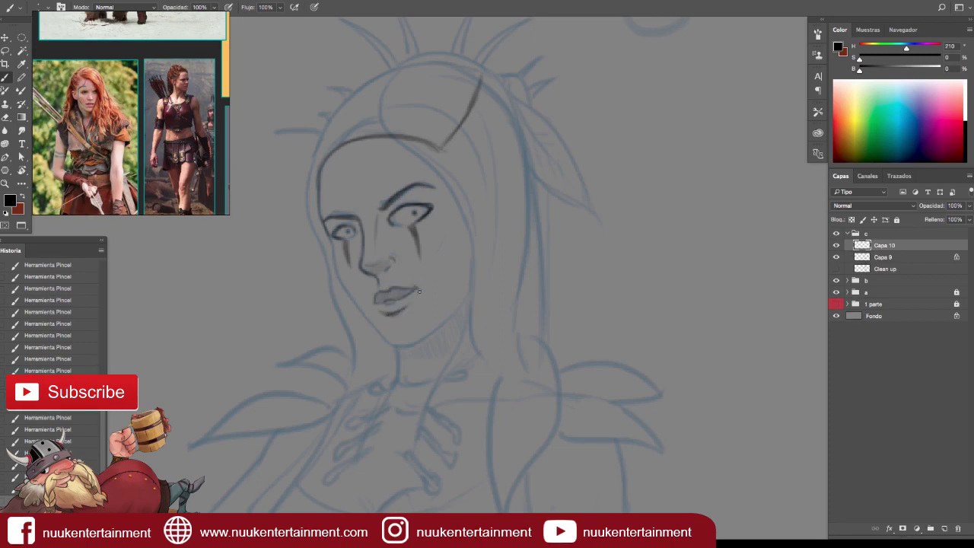
Refine the lower-lip shading by erasing stray marks and repainting it darker.
key(e)
drag(411, 307, 385, 305)
key(b)
key(e)
click(386, 310)
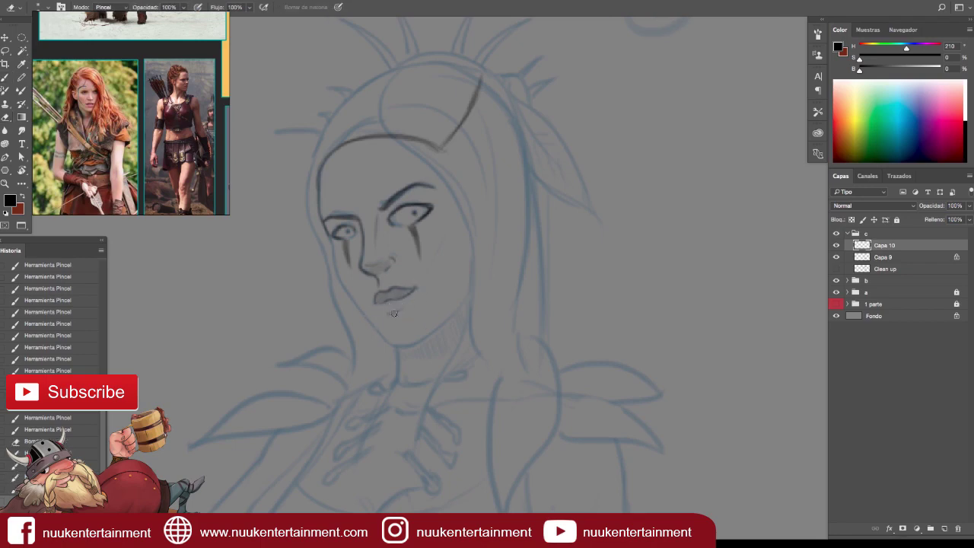
key(b)
click(380, 303)
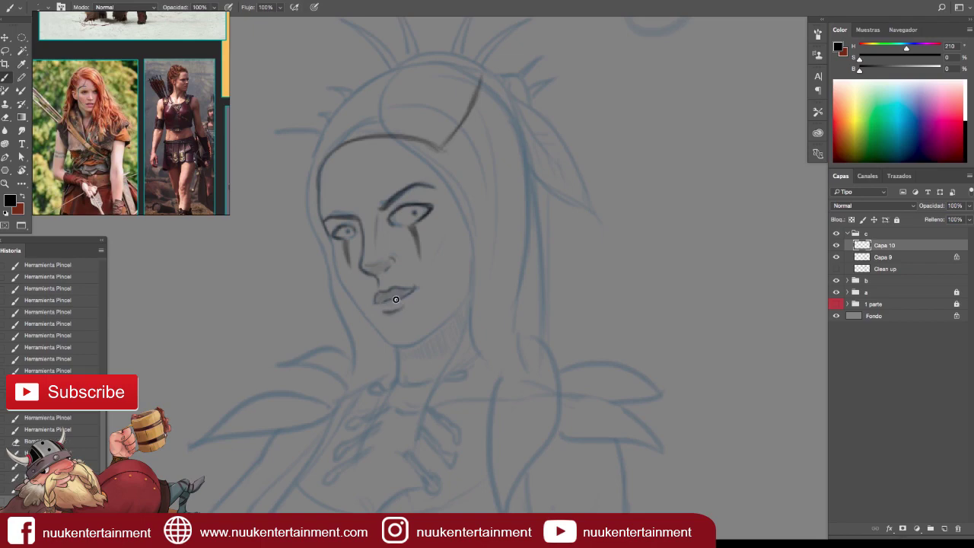
mouse_move(375, 303)
mouse_down()
mouse_move(399, 305)
mouse_move(398, 287)
mouse_up()
mouse_move(424, 304)
mouse_down()
mouse_move(509, 266)
mouse_move(464, 278)
mouse_up()
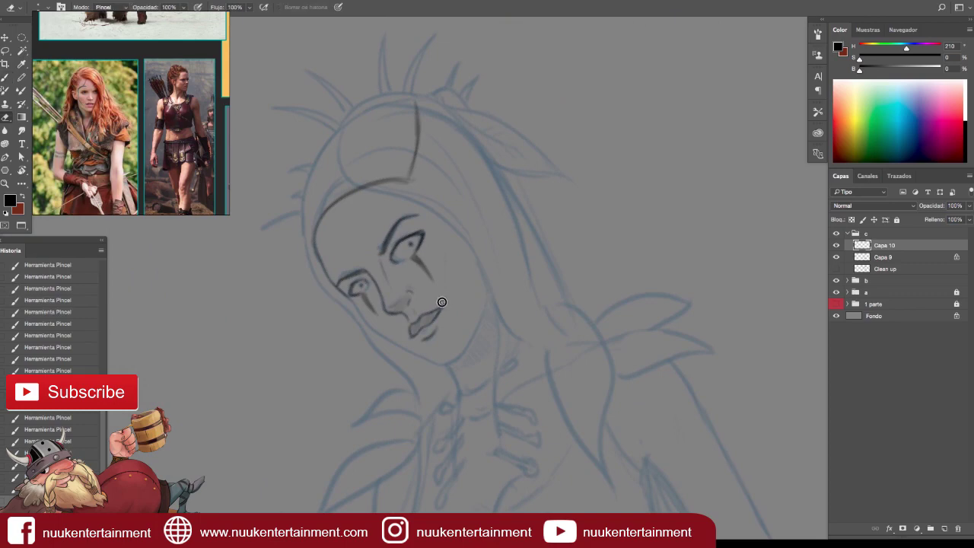
Rotate the canvas upright, darken the left eyebrow, then tilt the view for eye strokes.
key(ctrl+minus)
key(r)
drag(443, 358, 399, 356)
key(ctrl+plus)
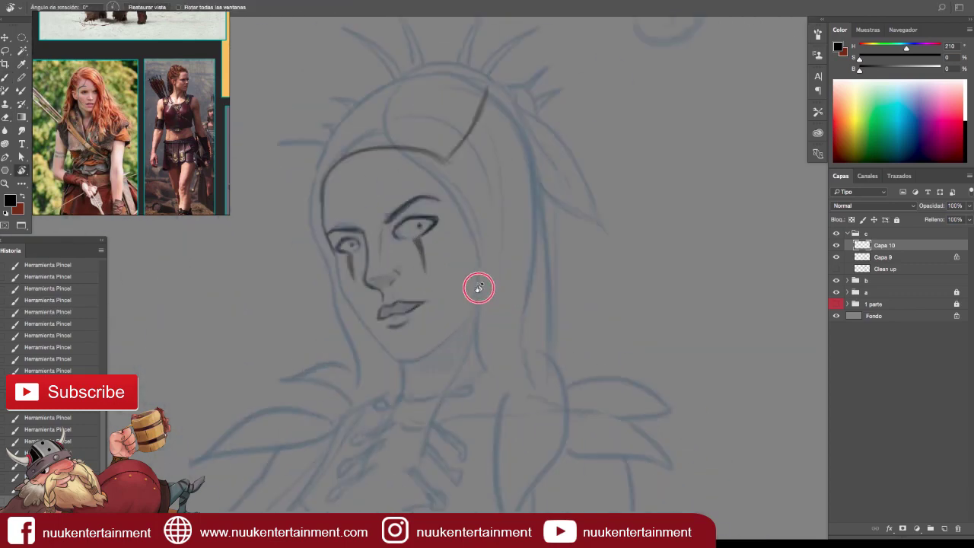
key(b)
mouse_move(387, 223)
mouse_down()
mouse_move(407, 198)
mouse_move(382, 226)
mouse_move(400, 207)
mouse_up()
key(e)
key(b)
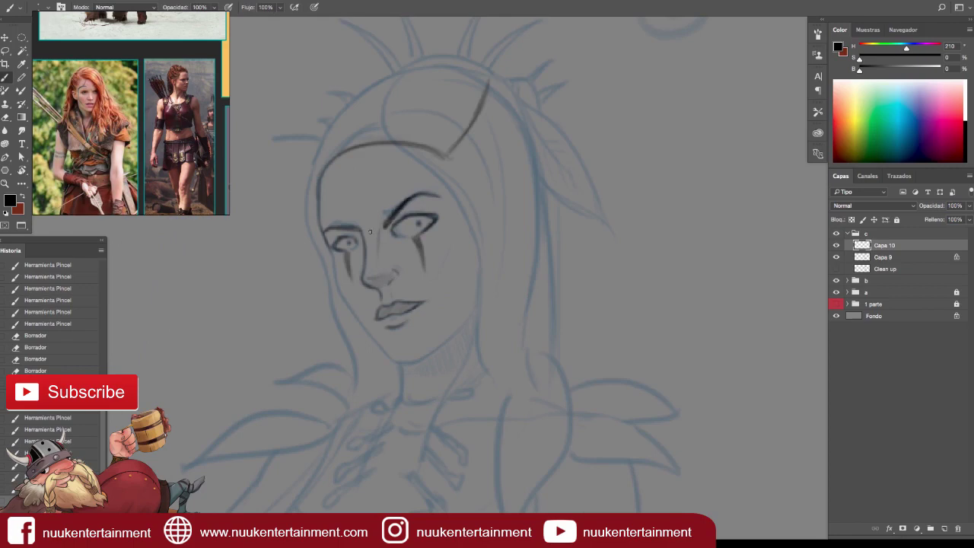
key(r)
drag(524, 193, 476, 211)
Redraw the upper eyelid darker and rotate the canvas back upright.
key(b)
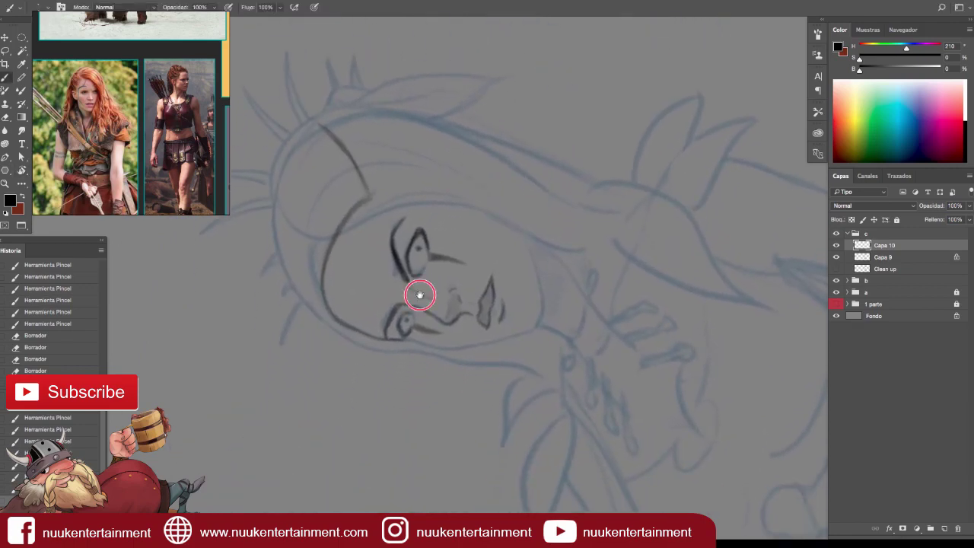
scroll(379, 328, up, 2)
drag(378, 319, 402, 307)
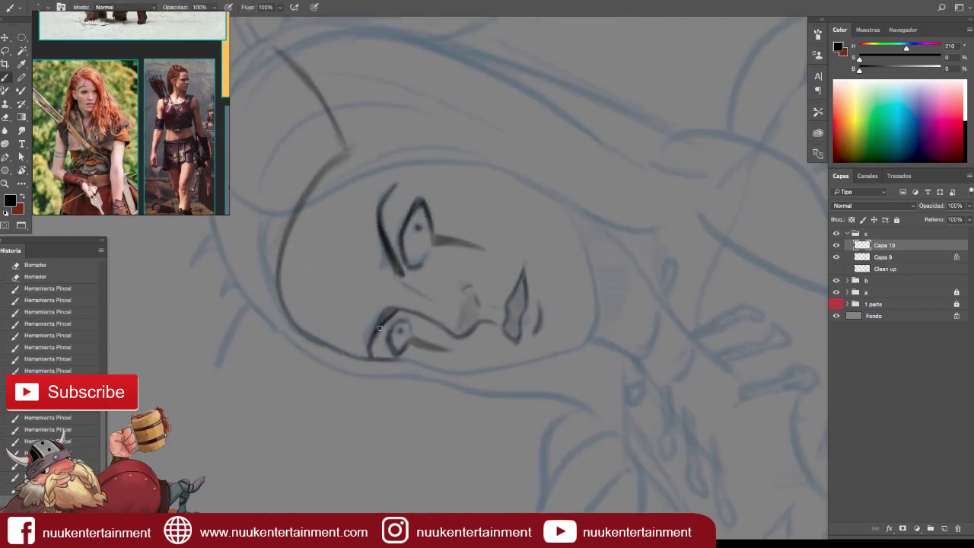
scroll(413, 303, down, 2)
key(r)
drag(500, 299, 511, 272)
scroll(494, 285, up, 2)
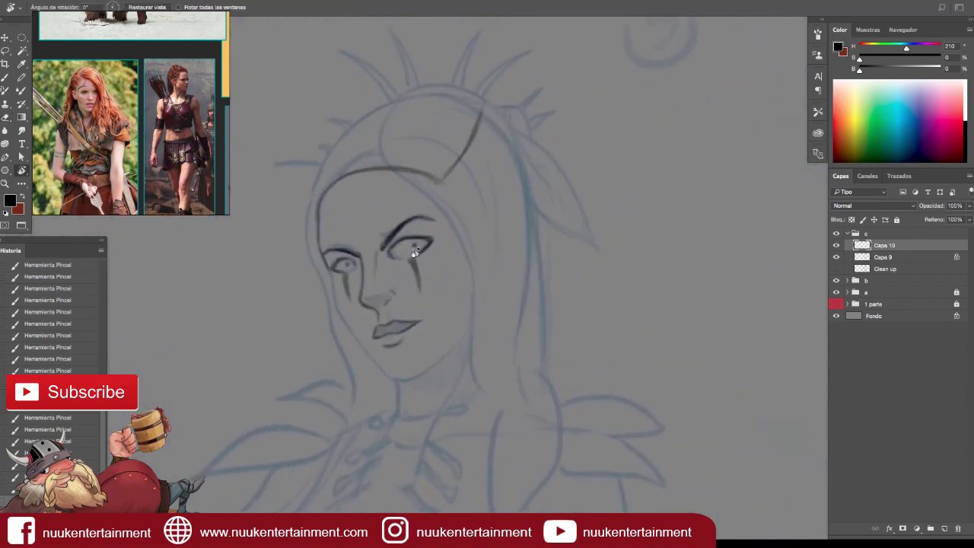
key(b)
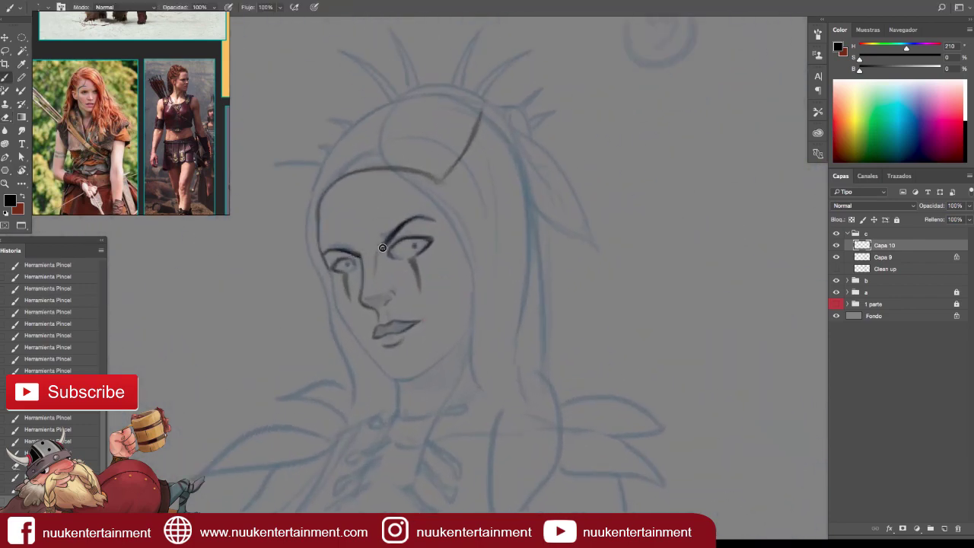
Erase a stray mark near the eye and touch up the right eye and nose.
key(e)
click(443, 223)
drag(443, 223, 421, 205)
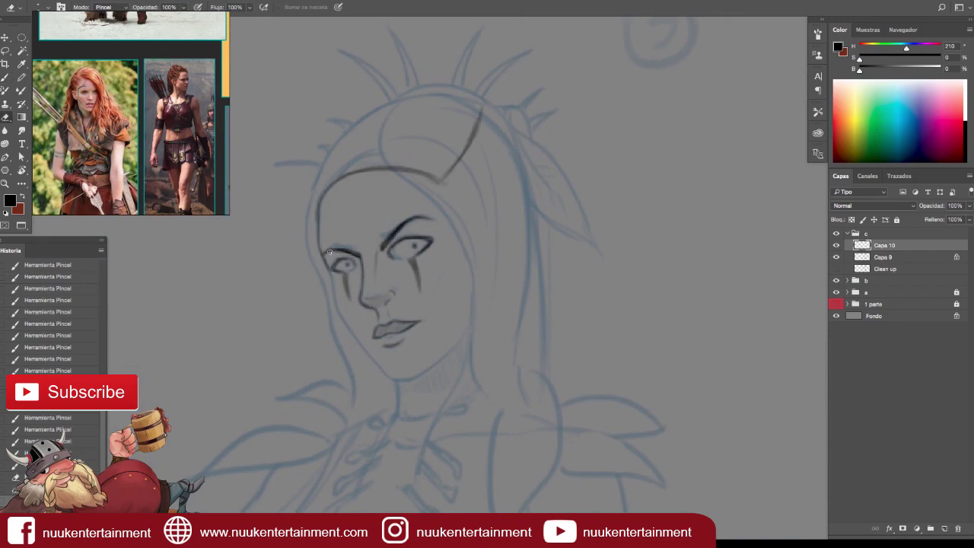
key(b)
drag(414, 261, 416, 244)
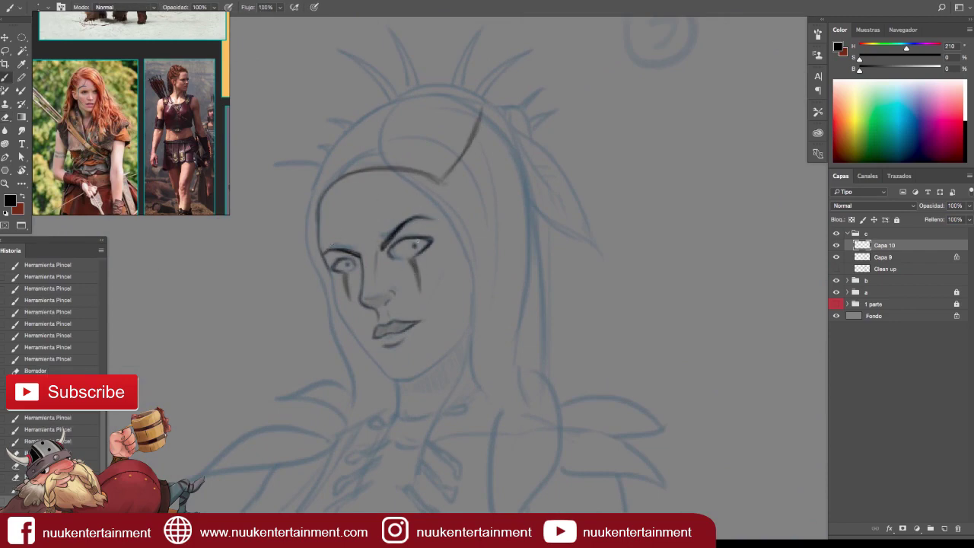
drag(363, 299, 366, 303)
Ink the left cheek and jaw contour darker.
scroll(465, 300, down, 3)
scroll(490, 282, up, 2)
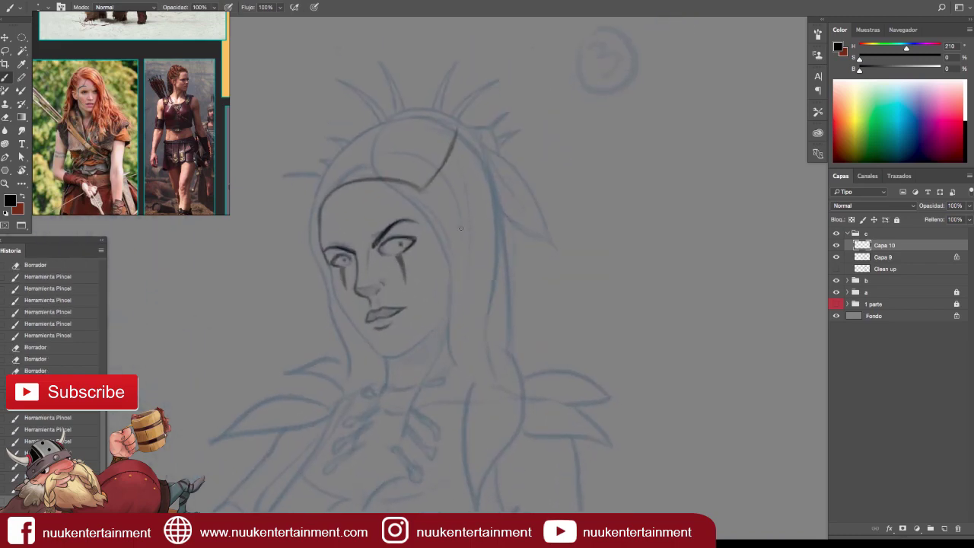
mouse_move(323, 246)
mouse_down()
mouse_move(321, 204)
mouse_move(320, 242)
mouse_up()
key(e)
scroll(318, 278, down, 3)
scroll(395, 257, up, 2)
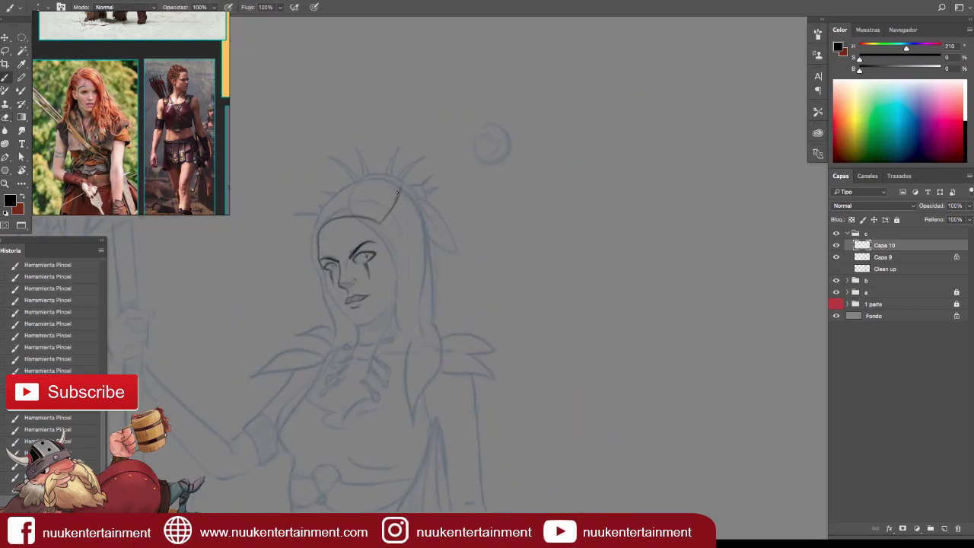
scroll(389, 257, up, 2)
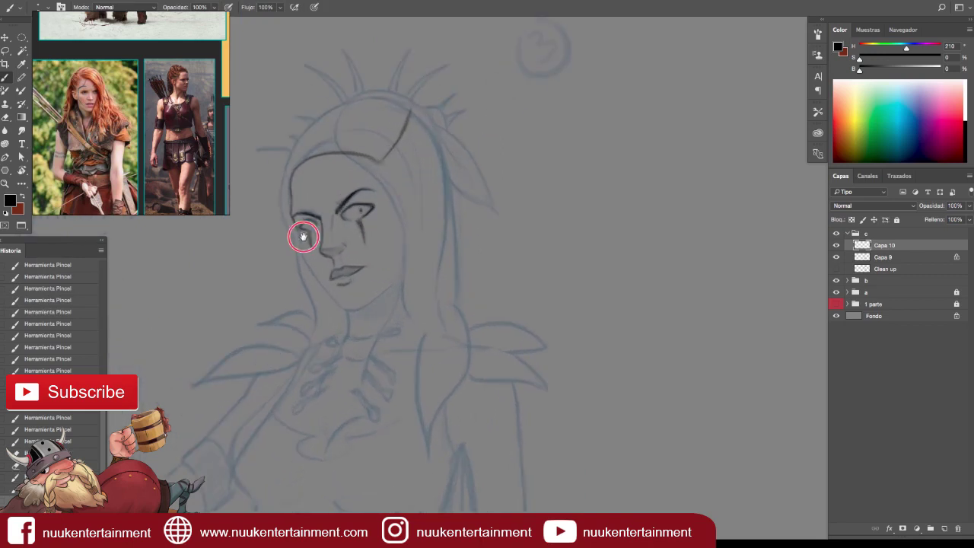
scroll(303, 236, up, 2)
drag(297, 228, 323, 303)
key(ctrl+z)
drag(295, 245, 323, 304)
drag(319, 300, 362, 343)
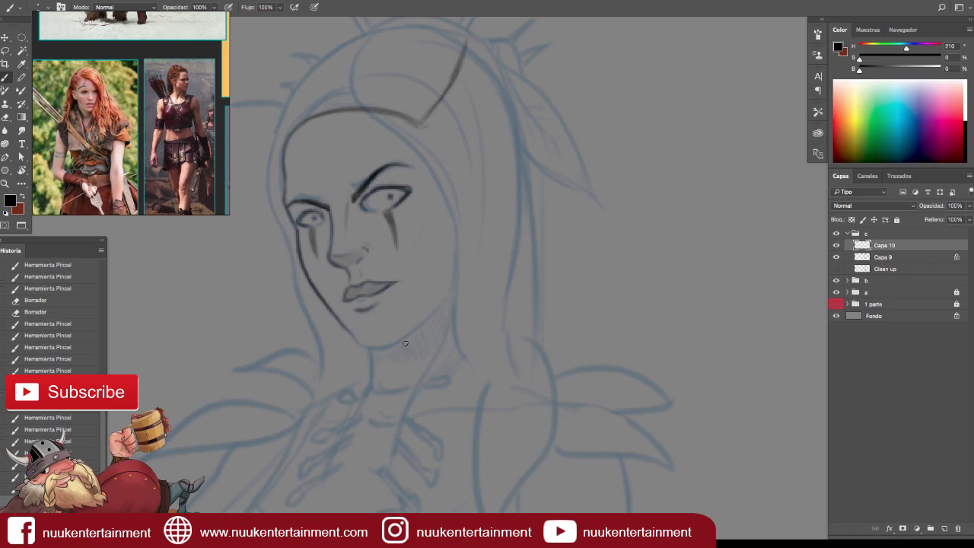
Extend the jawline ink from the chin up to the ear.
mouse_move(363, 342)
mouse_down()
mouse_move(358, 333)
mouse_move(372, 344)
mouse_move(443, 308)
mouse_move(451, 294)
mouse_up()
key(e)
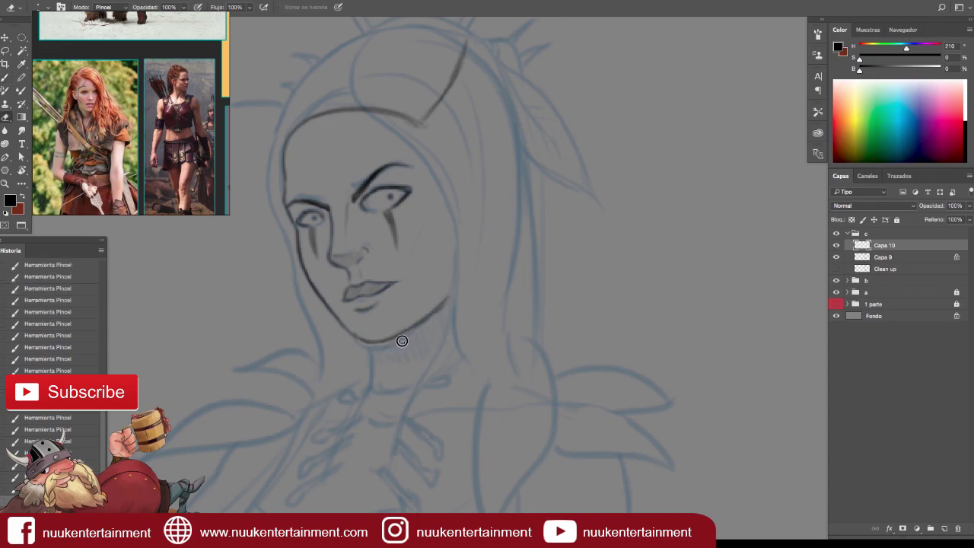
key(b)
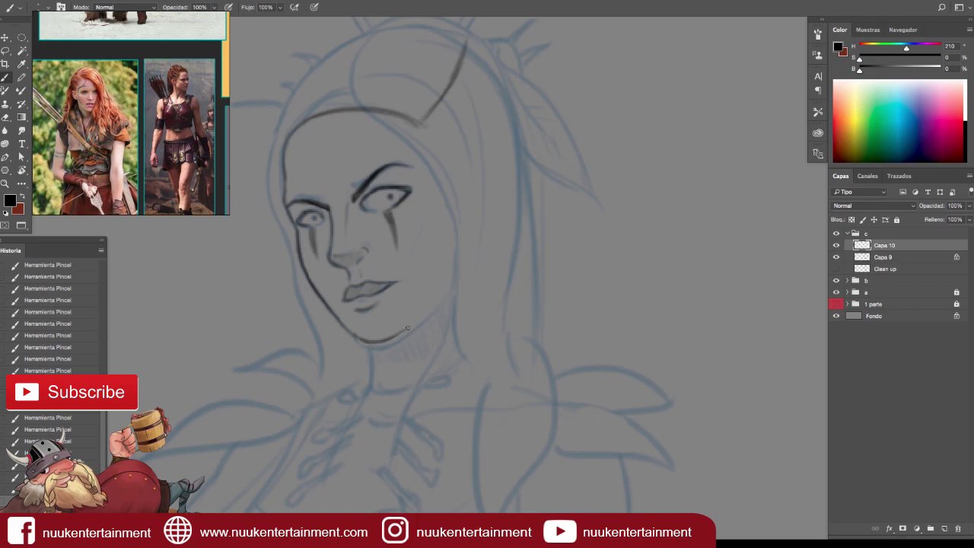
drag(387, 337, 449, 294)
Darken the eyebrow with a war paint line and extend the upper eyelid.
scroll(455, 282, down, 3)
drag(407, 373, 509, 306)
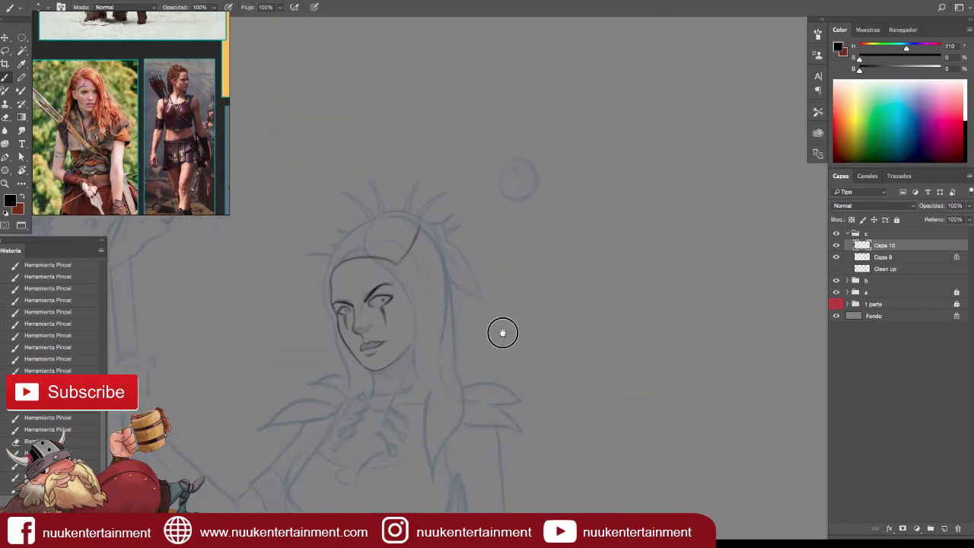
scroll(509, 305, up, 3)
mouse_move(348, 238)
mouse_down()
mouse_move(365, 221)
mouse_move(356, 224)
mouse_up()
drag(289, 247, 276, 251)
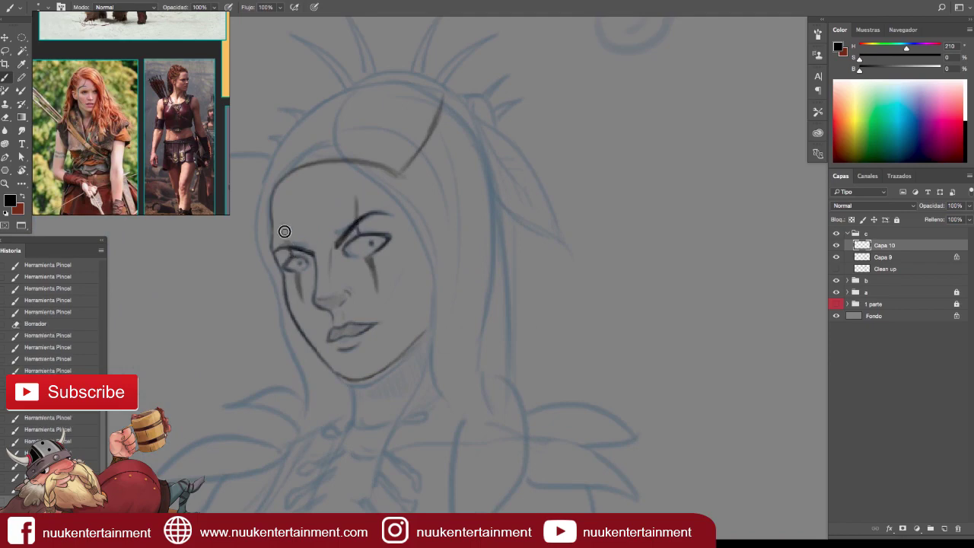
Draw a dark outline arc over the top of the head.
scroll(354, 203, down, 3)
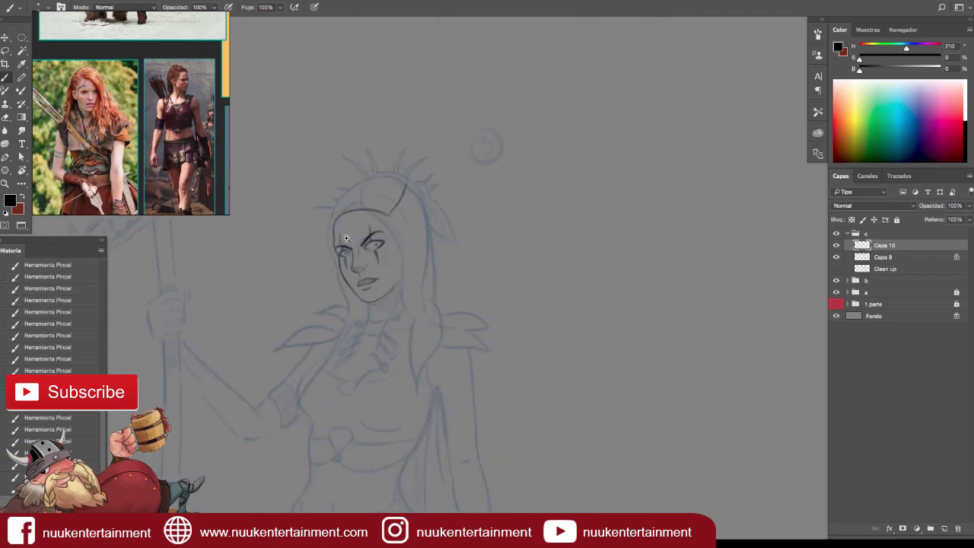
scroll(394, 266, up, 1)
scroll(403, 266, up, 1)
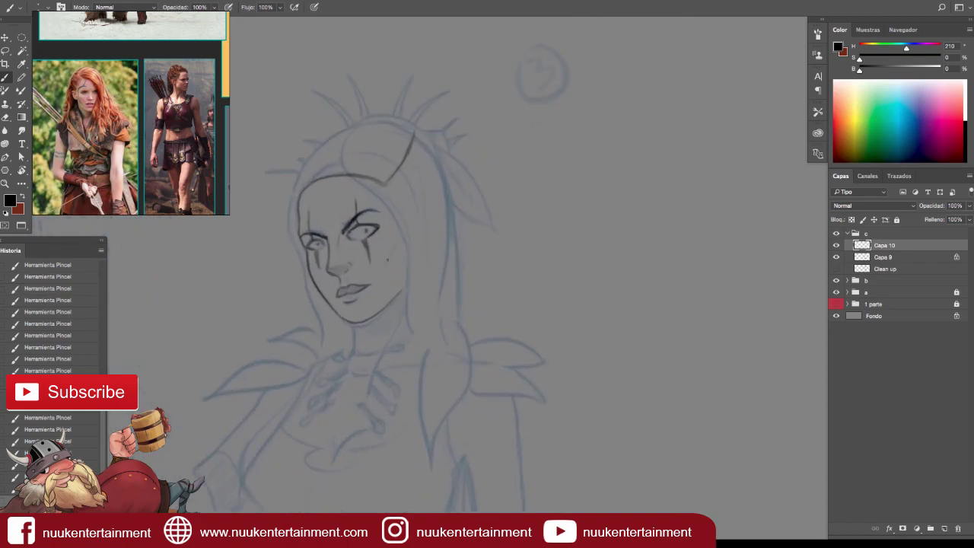
mouse_move(380, 297)
mouse_down()
mouse_move(362, 311)
mouse_move(449, 166)
mouse_up()
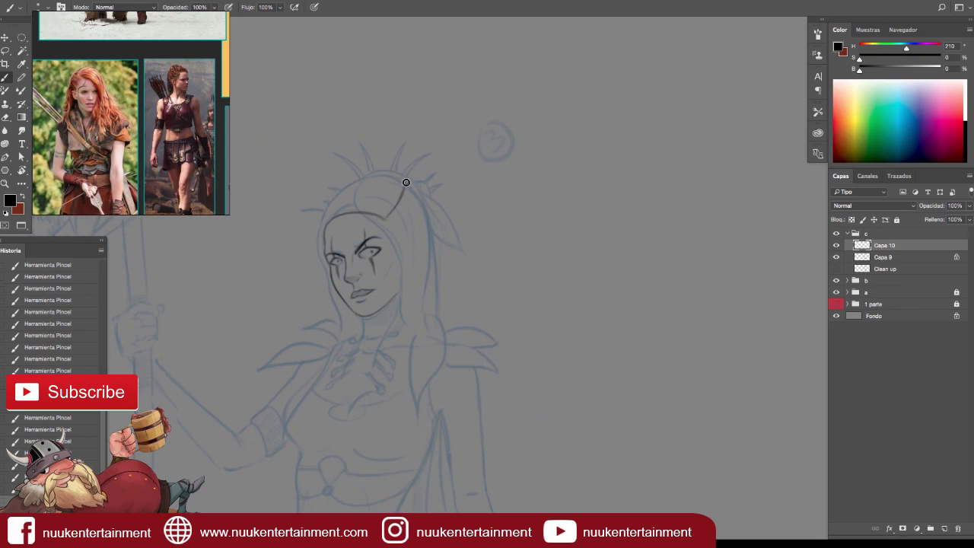
mouse_move(317, 222)
mouse_down()
mouse_move(319, 199)
mouse_move(398, 179)
mouse_move(357, 175)
mouse_move(418, 183)
mouse_up()
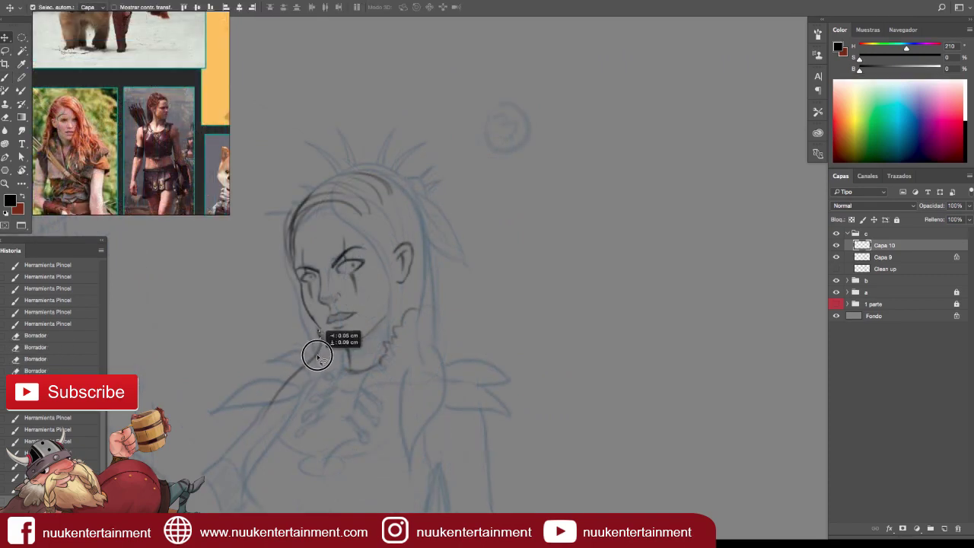
Reshape the selected lower neck lines and drop the selection.
key(m)
drag(337, 325, 265, 440)
key(Delete)
key(ctrl+d)
Darken the top and right hair edge, toggling Capa 9 to compare the ink.
key(b)
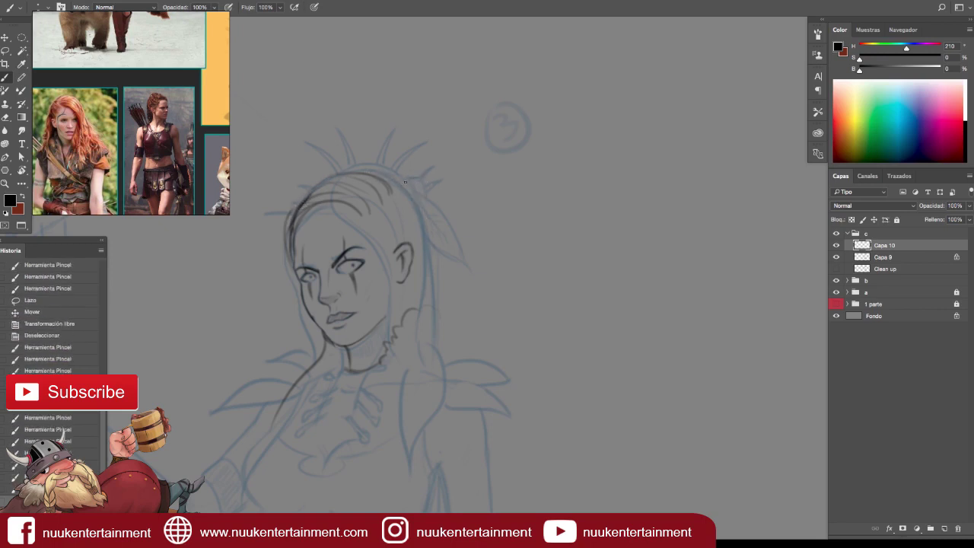
drag(376, 169, 421, 238)
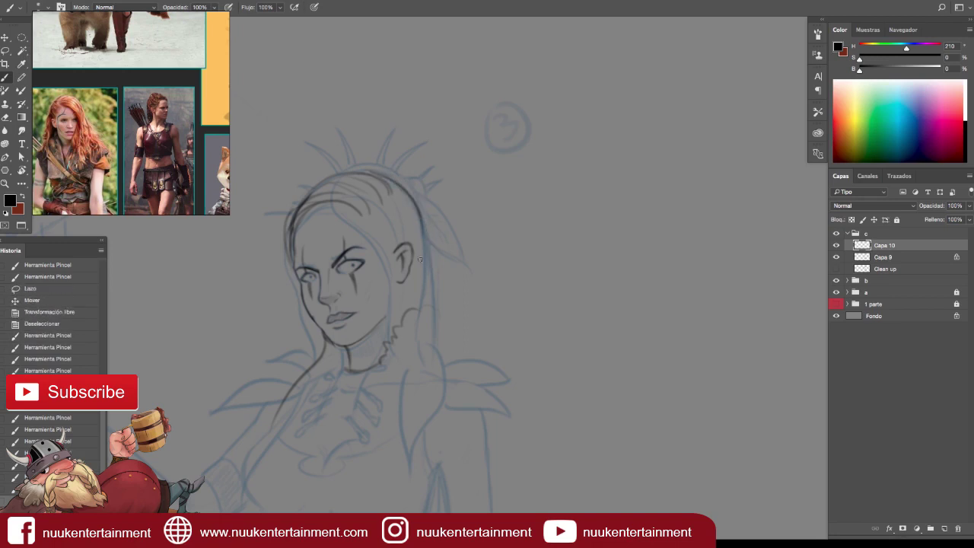
click(837, 257)
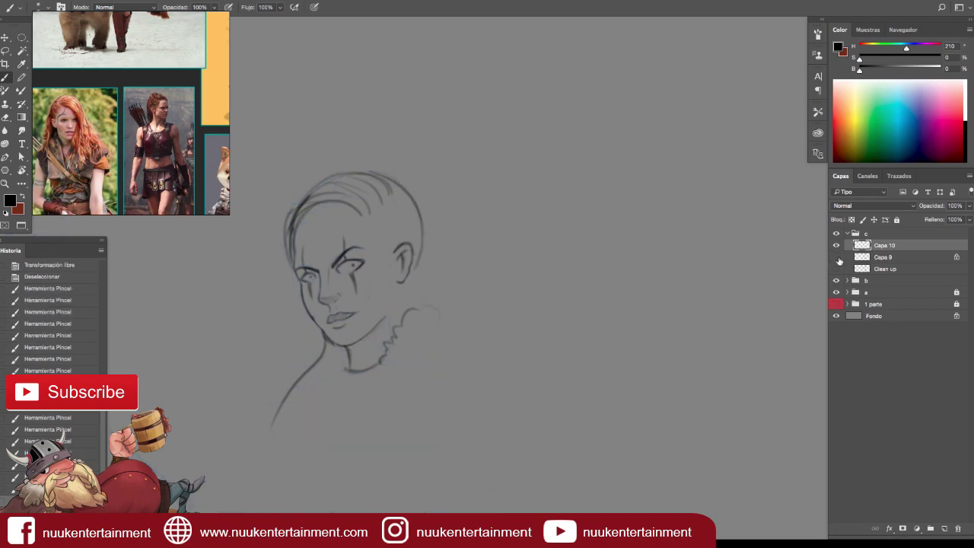
click(837, 257)
click(836, 257)
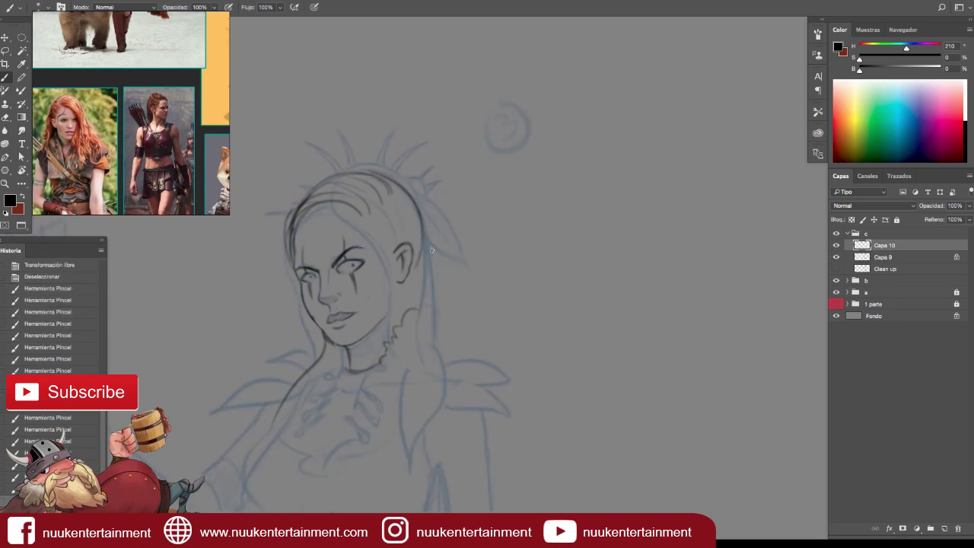
click(373, 230)
Zoom the archer reference window onto her face with panels hidden.
key(Tab)
scroll(169, 164, up, 2)
scroll(169, 165, up, 2)
scroll(169, 165, up, 2)
key(Tab)
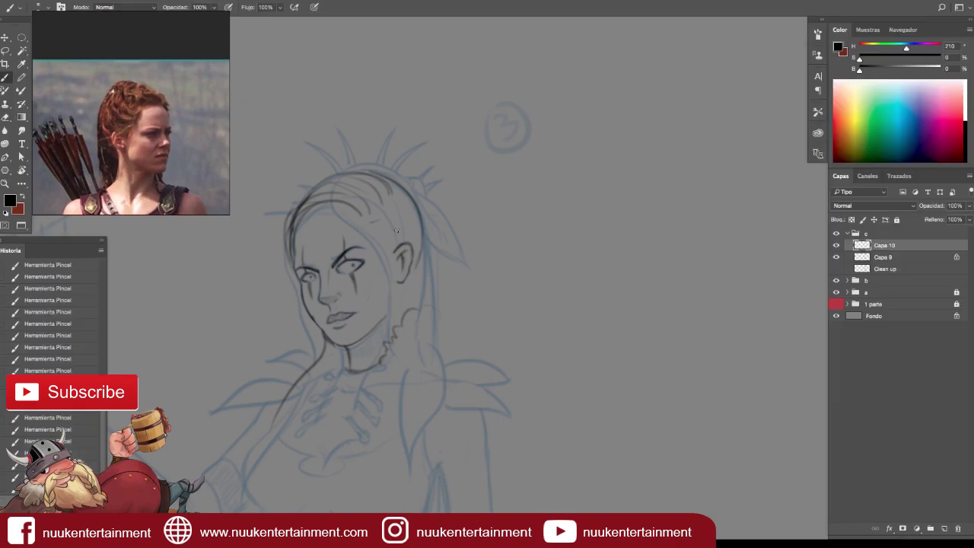
Draw a temple braid strand, an ear-to-neck line and the left and top hair outline.
mouse_move(404, 200)
mouse_down()
mouse_move(383, 216)
mouse_move(403, 209)
mouse_move(412, 234)
mouse_up()
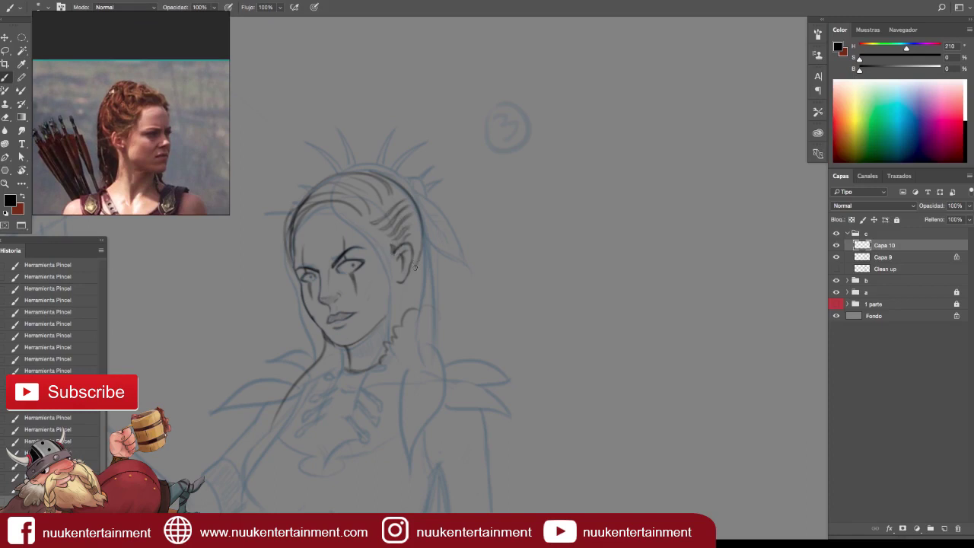
drag(411, 280, 399, 318)
mouse_move(294, 266)
mouse_down()
mouse_move(283, 207)
mouse_move(357, 182)
mouse_move(348, 178)
mouse_up()
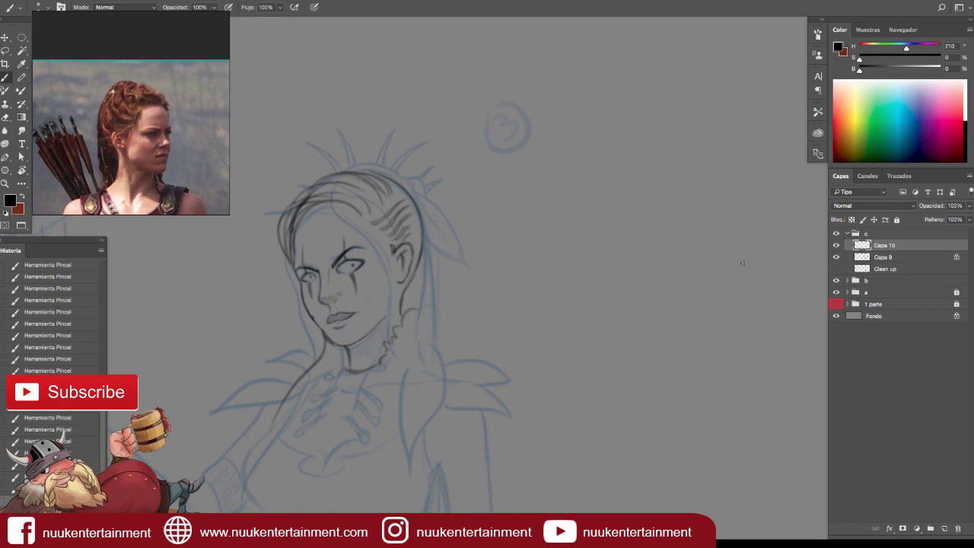
click(836, 257)
click(836, 257)
scroll(413, 254, down, 3)
click(836, 257)
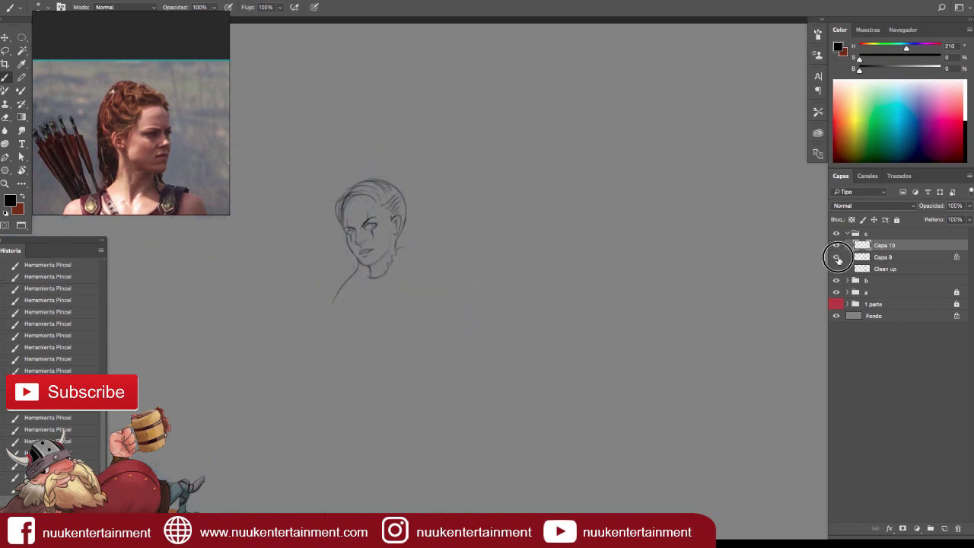
Hatch shading on the neck and under the jaw, and draw a V-shaped collar line.
scroll(446, 250, up, 2)
scroll(495, 267, up, 2)
drag(500, 294, 502, 264)
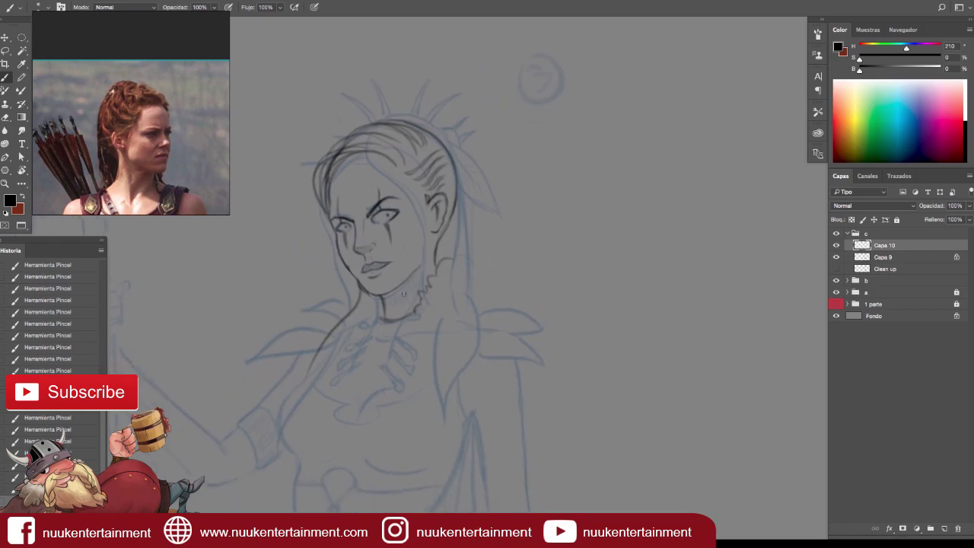
drag(382, 299, 383, 318)
mouse_move(412, 273)
mouse_down()
mouse_move(417, 267)
mouse_move(405, 291)
mouse_up()
mouse_move(418, 250)
mouse_down()
mouse_move(550, 228)
mouse_move(525, 220)
mouse_up()
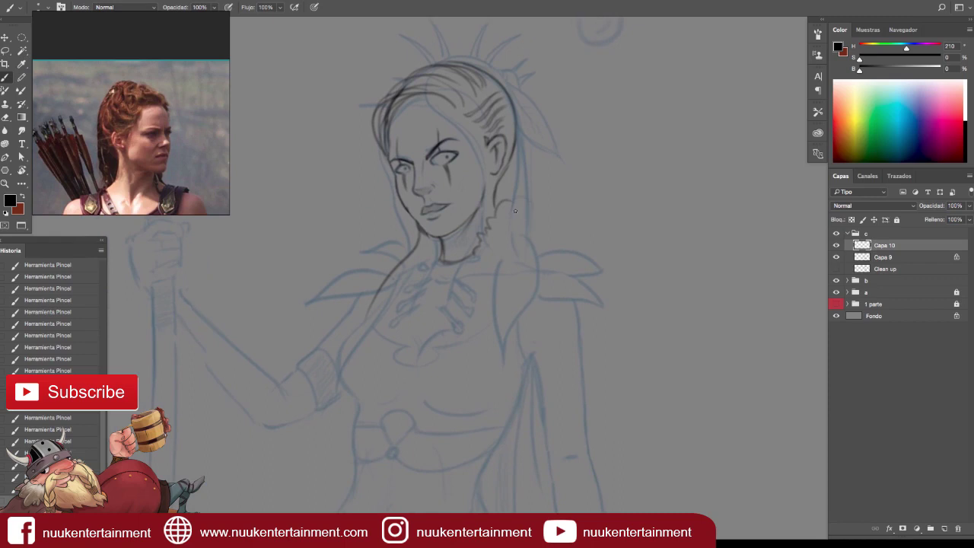
drag(430, 270, 424, 259)
drag(439, 292, 485, 260)
drag(556, 342, 581, 296)
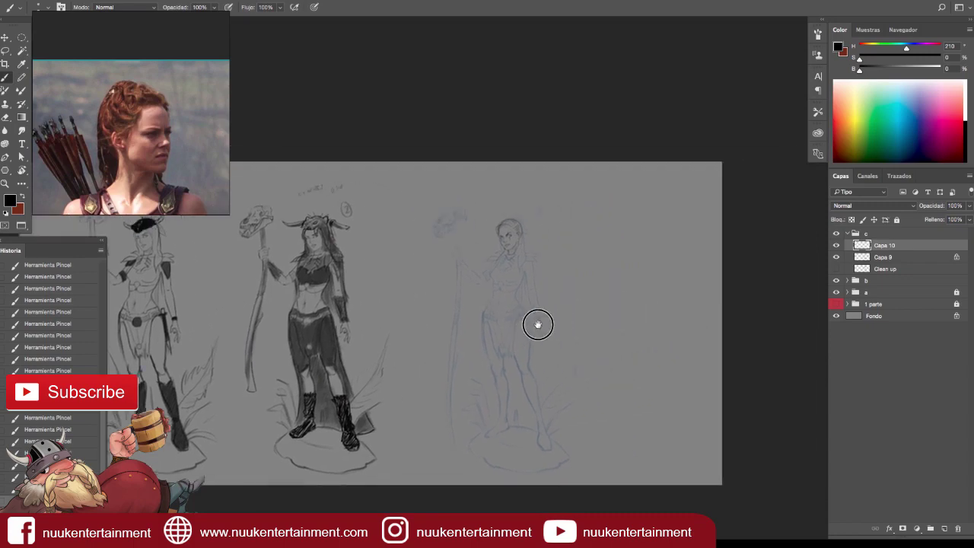
Zoom in on the third figure's head and ink both neck lines.
drag(554, 321, 644, 315)
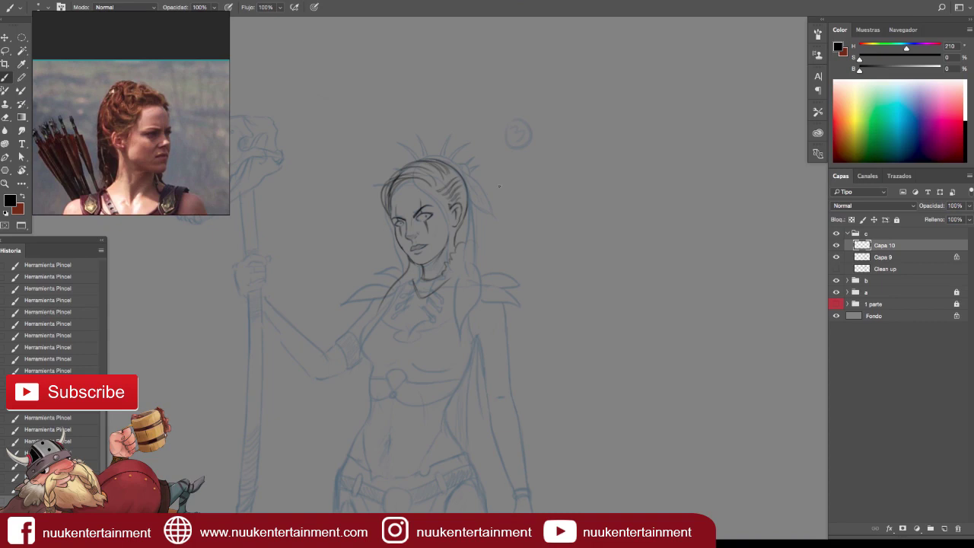
scroll(478, 220, up, 1)
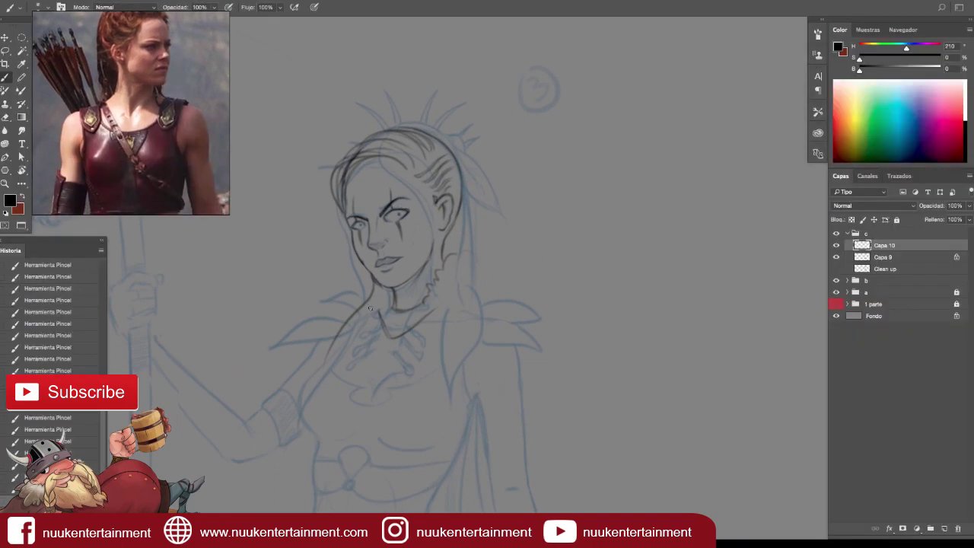
drag(389, 295, 394, 286)
drag(373, 303, 371, 295)
Extend and reinforce the collar line down toward the chest.
key(e)
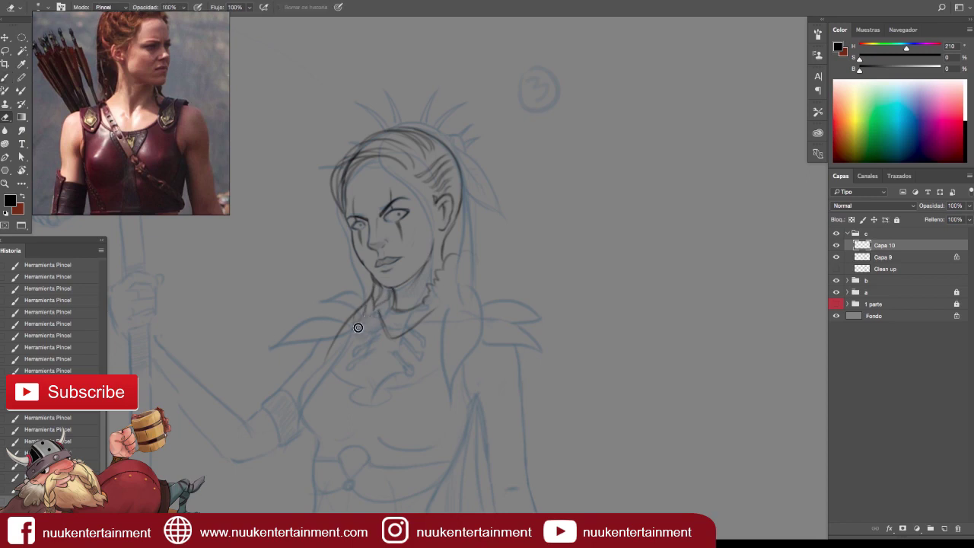
key(b)
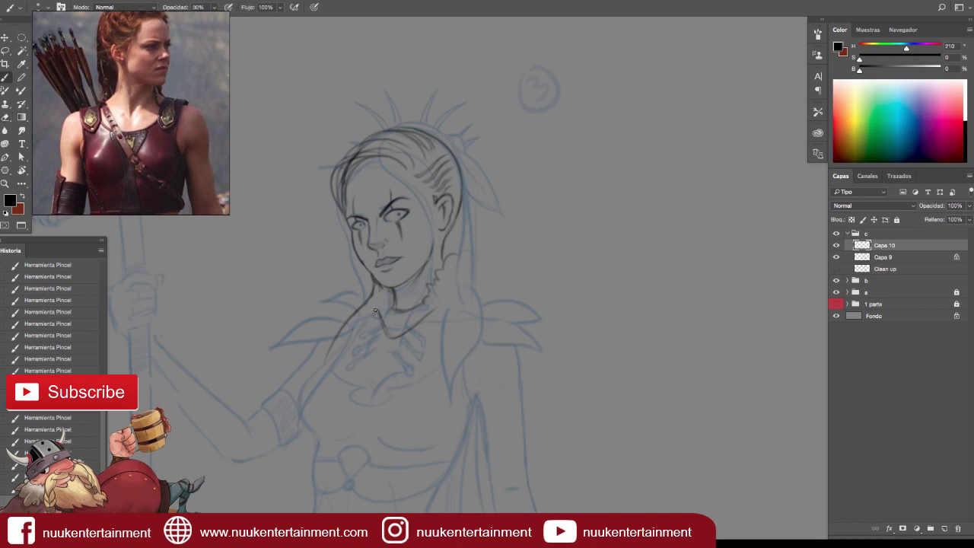
drag(333, 342, 323, 373)
drag(326, 368, 318, 377)
drag(348, 334, 365, 306)
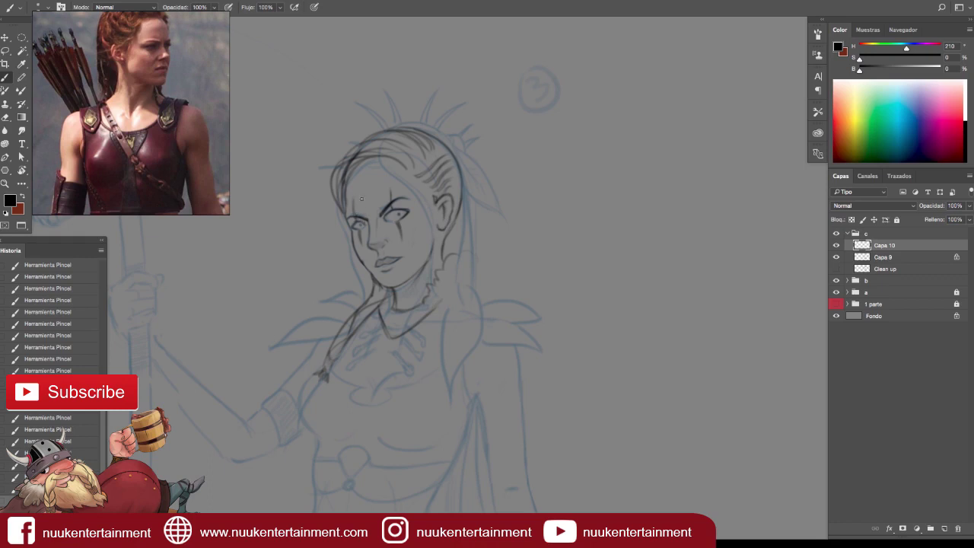
Hide Capa 9 to check the lines, then zoom out and back in on the third figure.
click(836, 257)
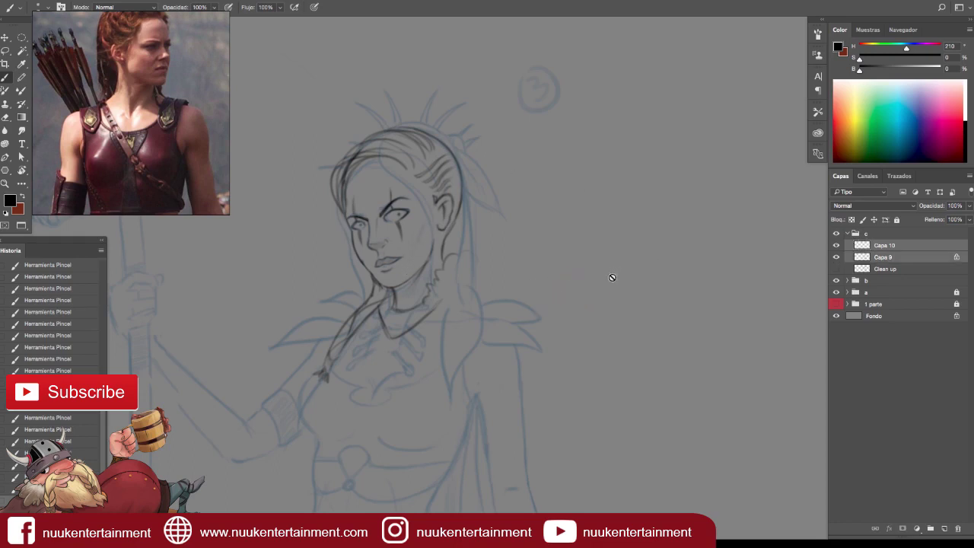
drag(643, 280, 684, 258)
mouse_move(514, 171)
mouse_down()
mouse_move(525, 180)
mouse_move(526, 170)
mouse_move(506, 186)
mouse_up()
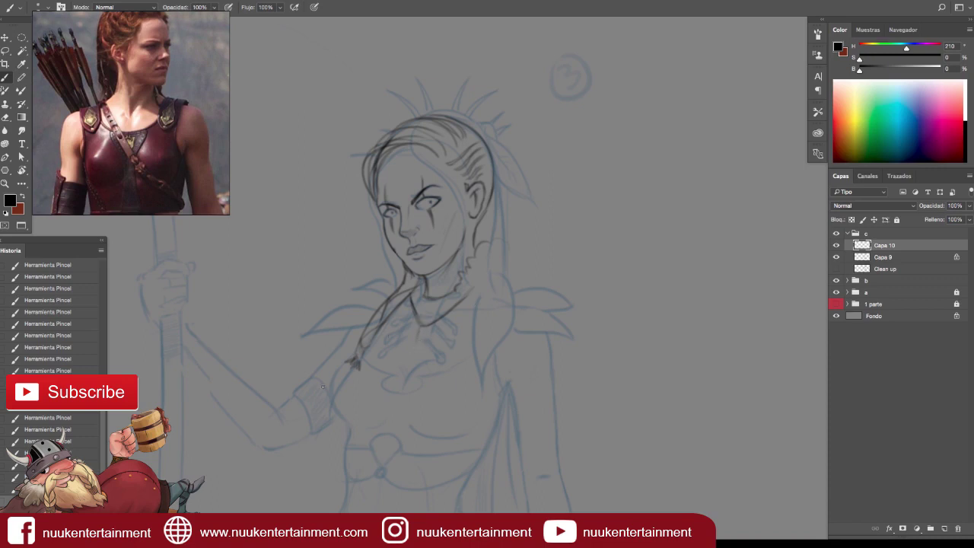
scroll(594, 228, down, 3)
scroll(647, 221, left, 3)
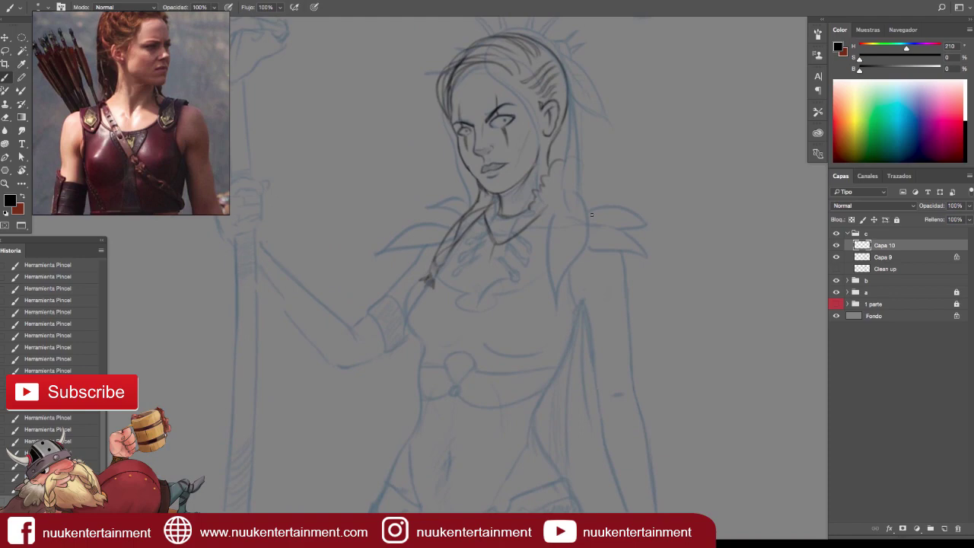
key(z)
alt+click(550, 348)
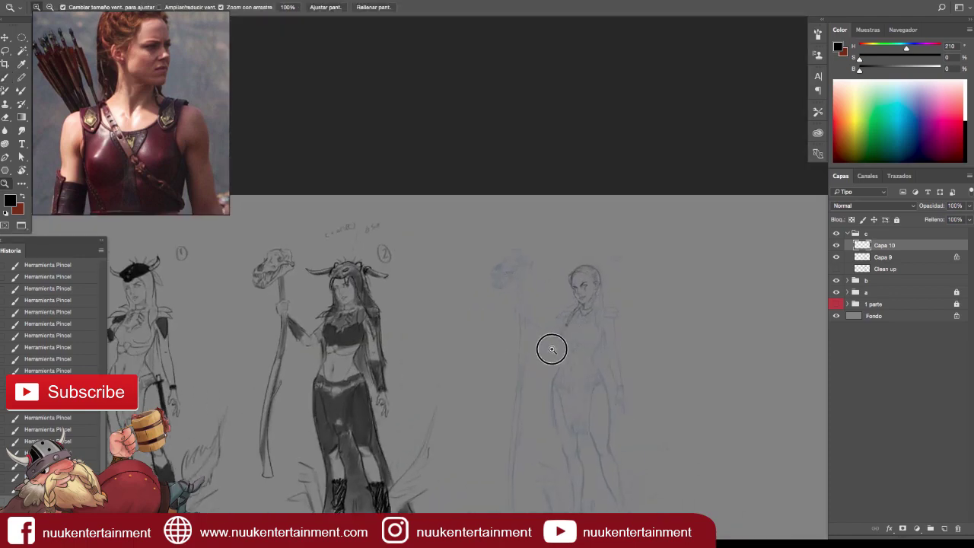
alt+click(619, 285)
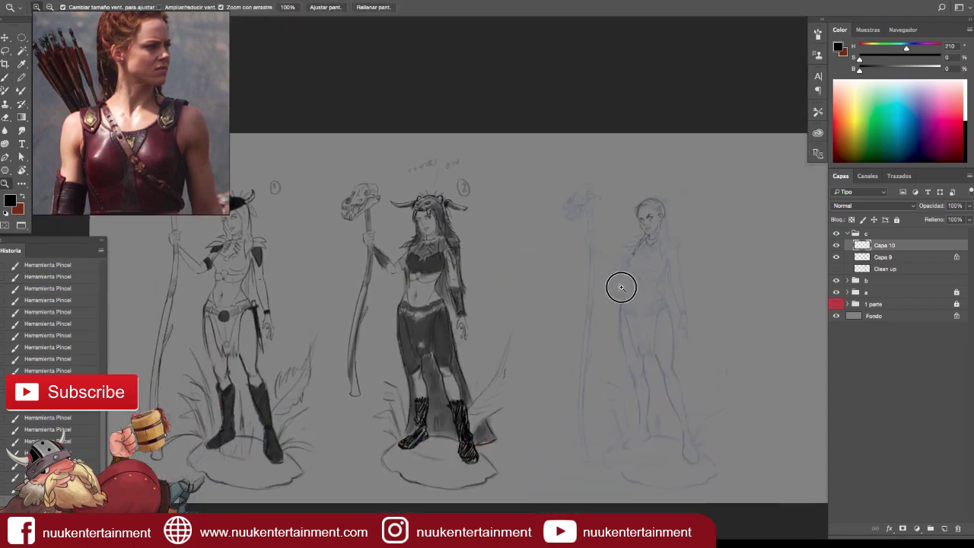
click(691, 442)
Erase and redraw the shoulder fur strokes on Capa 10, hiding Capa 9 to judge them.
key(Tab)
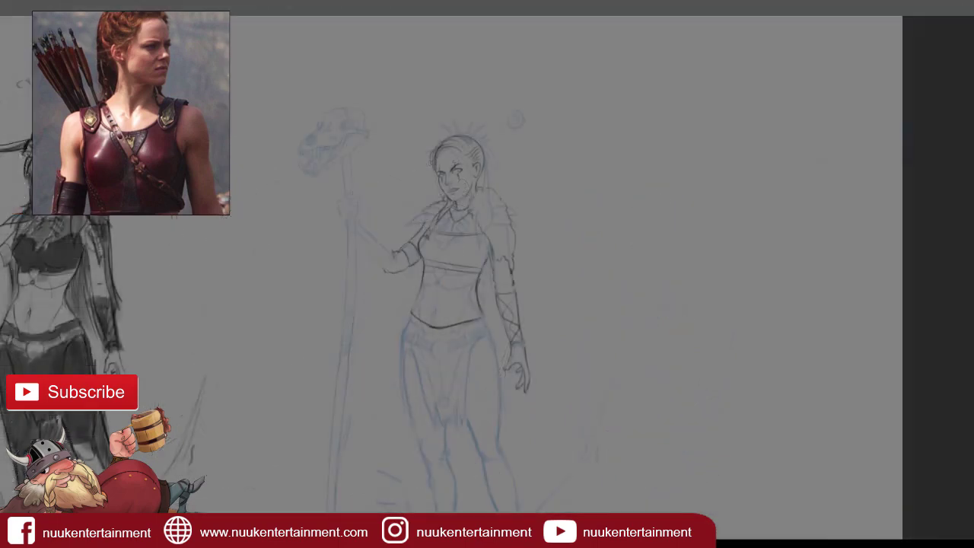
key(Tab)
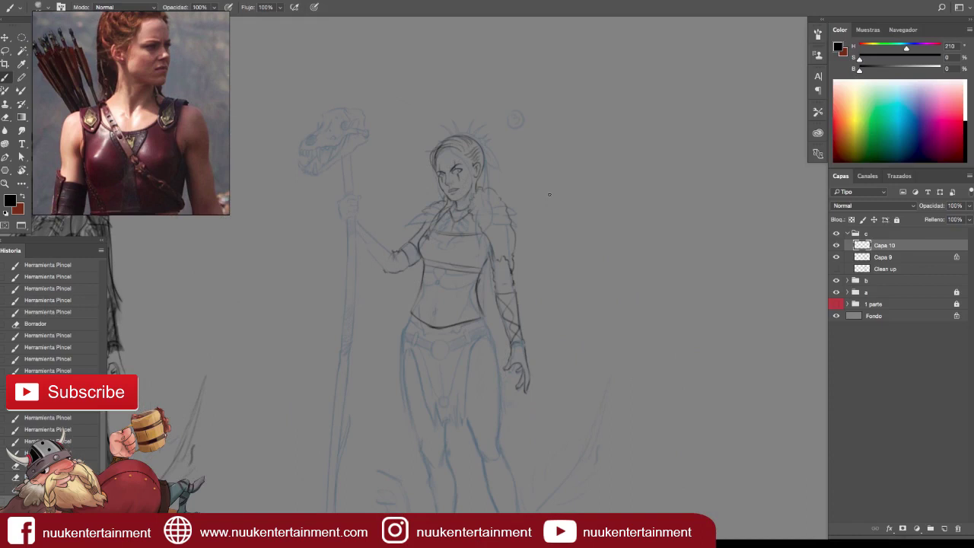
scroll(548, 194, up, 2)
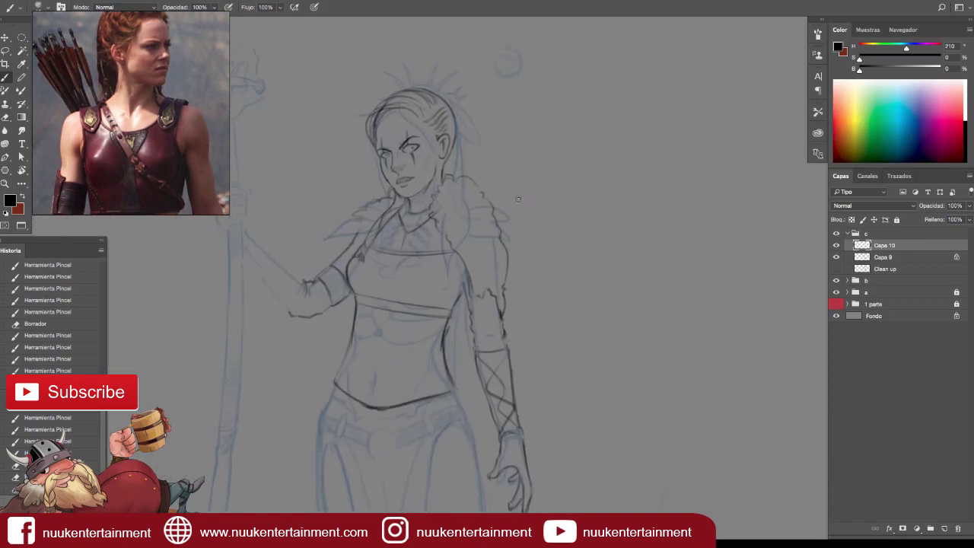
drag(463, 190, 483, 245)
drag(453, 218, 449, 227)
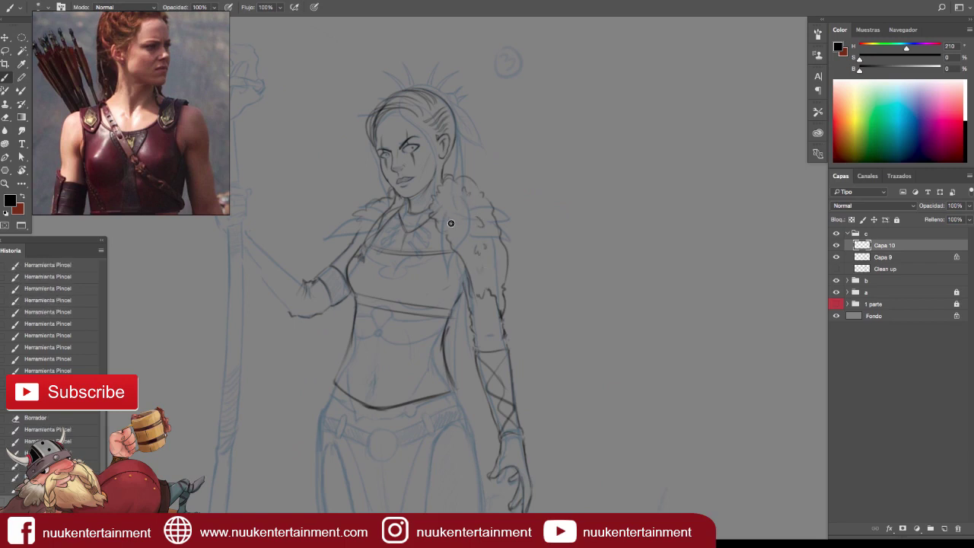
click(836, 257)
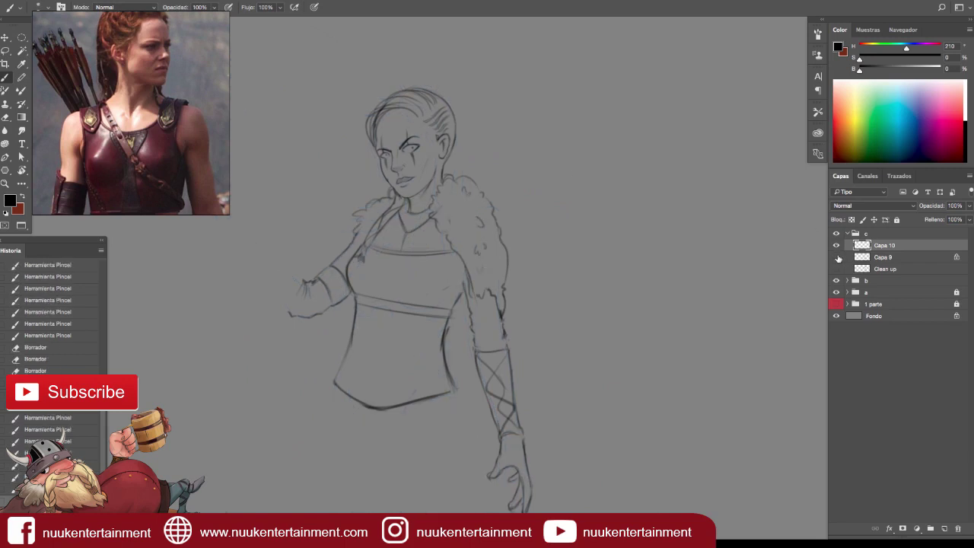
scroll(608, 333, down, 3)
Lasso the lowered forearm and try a transform on each layer, cancelling the stretched attempt.
click(836, 257)
key(l)
mouse_move(487, 308)
mouse_down()
mouse_move(490, 369)
mouse_move(522, 454)
mouse_move(504, 312)
mouse_move(483, 295)
mouse_up()
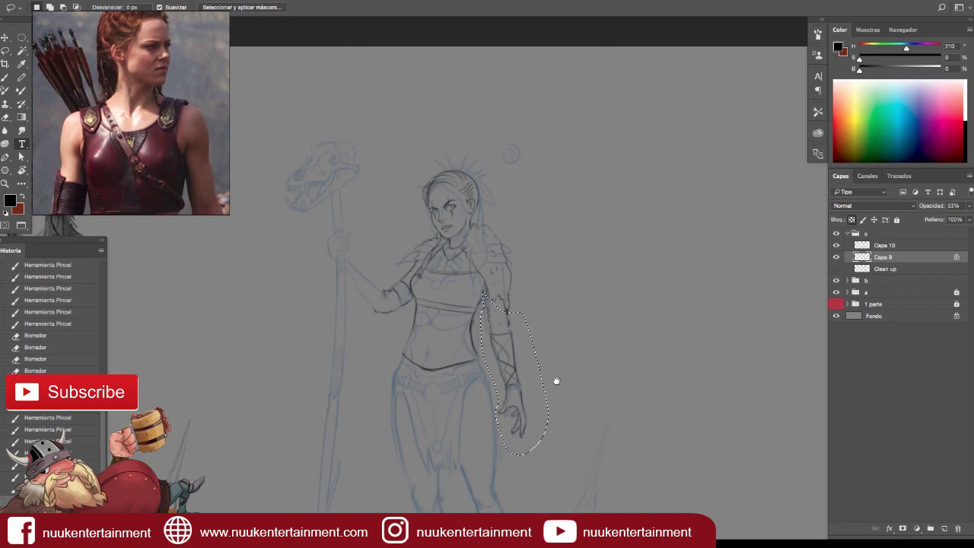
key(t)
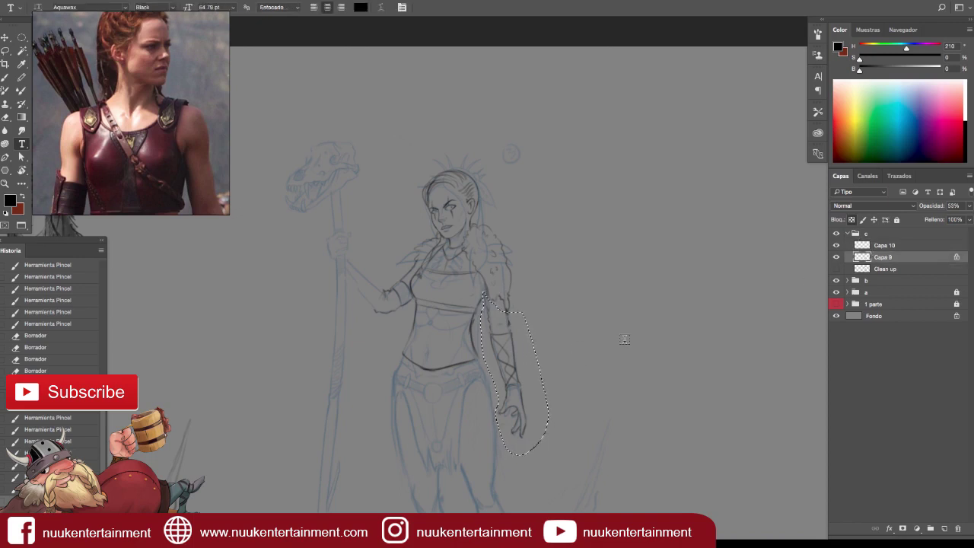
key(ctrl+t)
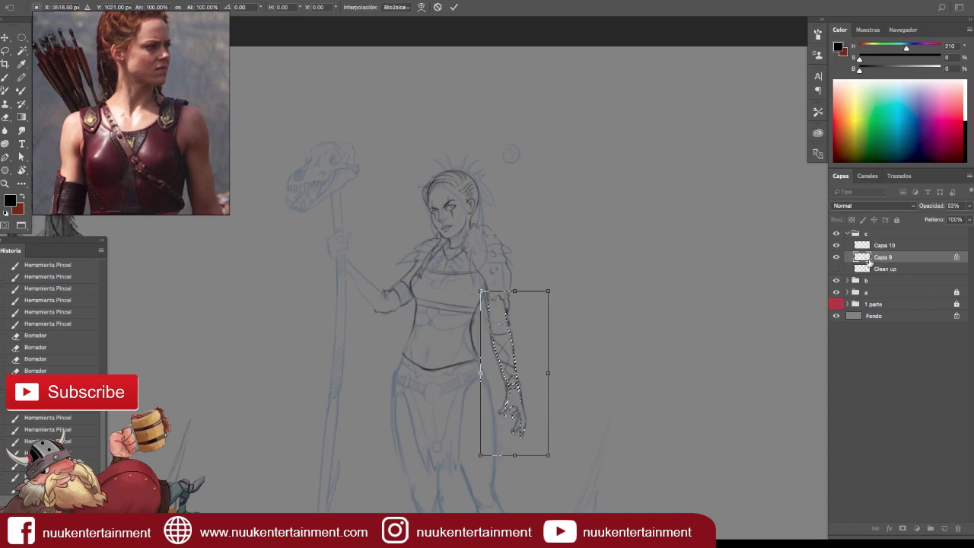
key(Escape)
click(882, 245)
key(ctrl+t)
drag(526, 451, 530, 484)
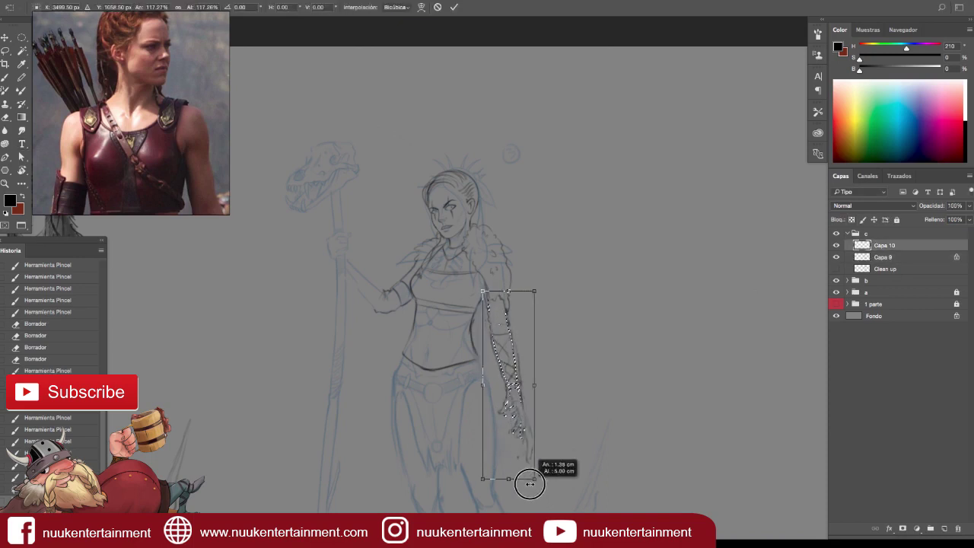
key(Escape)
alt+click(836, 245)
alt+click(836, 245)
alt+click(836, 245)
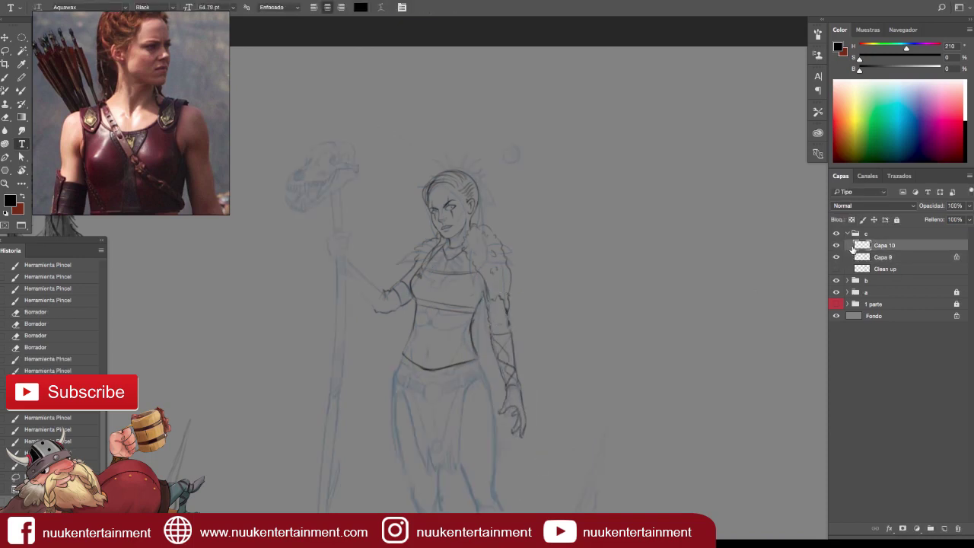
Reselect the forearm and hand on Capa 9 and scale them down to about 87%.
drag(487, 292, 495, 343)
key(ctrl+t)
drag(526, 451, 520, 431)
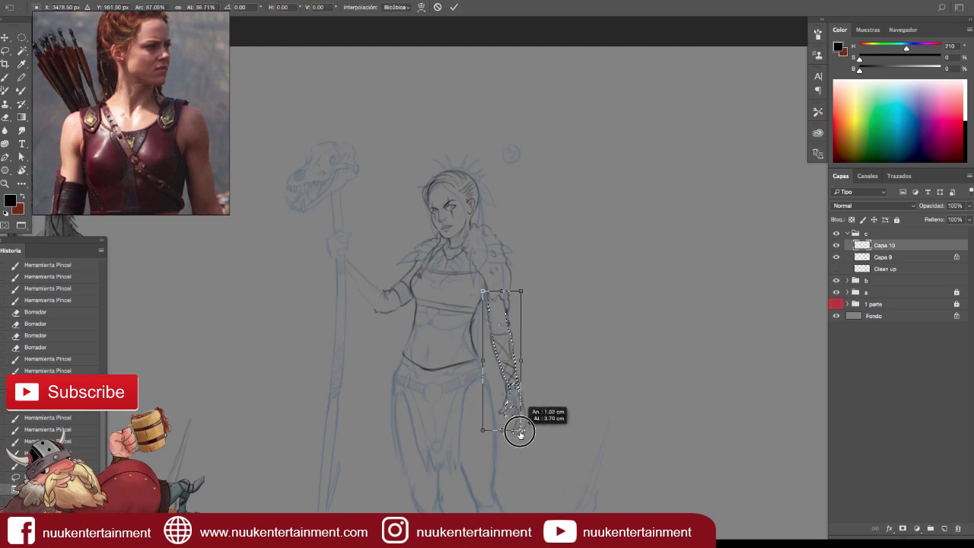
key(Return)
click(836, 257)
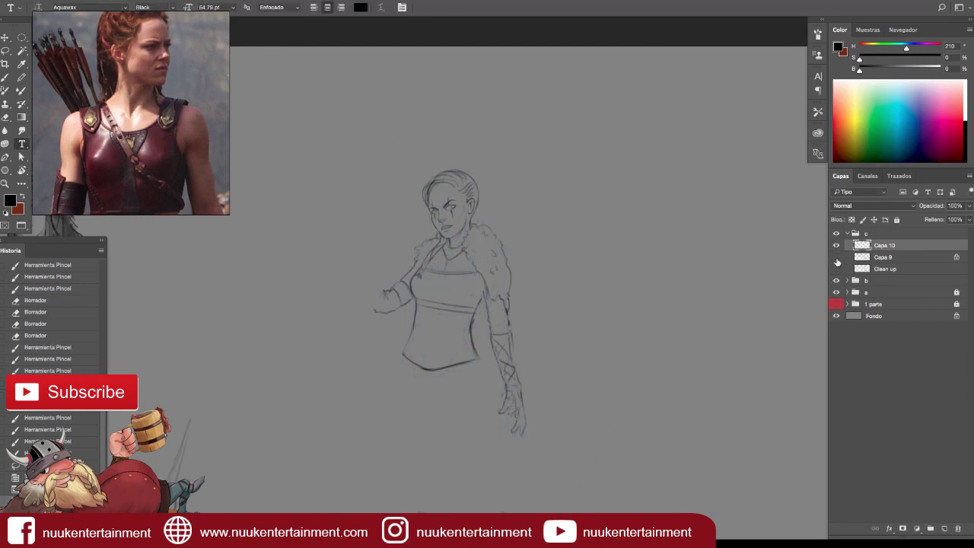
key(alt+bracketleft)
Shorten the matching clean-line arm on Capa 10 and hide the blue sketch.
key(ctrl+shift+d)
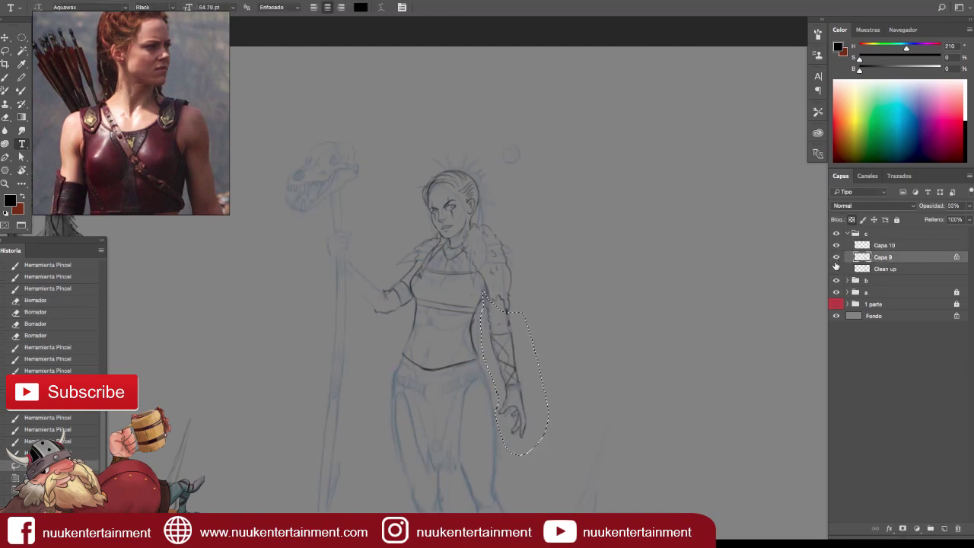
click(882, 245)
key(ctrl+t)
drag(548, 455, 541, 427)
key(Return)
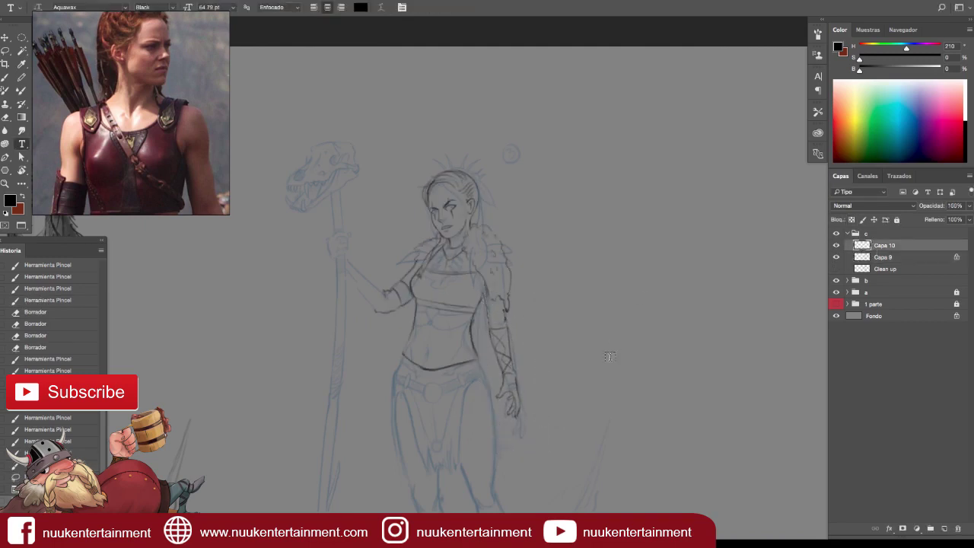
key(b)
scroll(549, 366, up, 2)
click(836, 257)
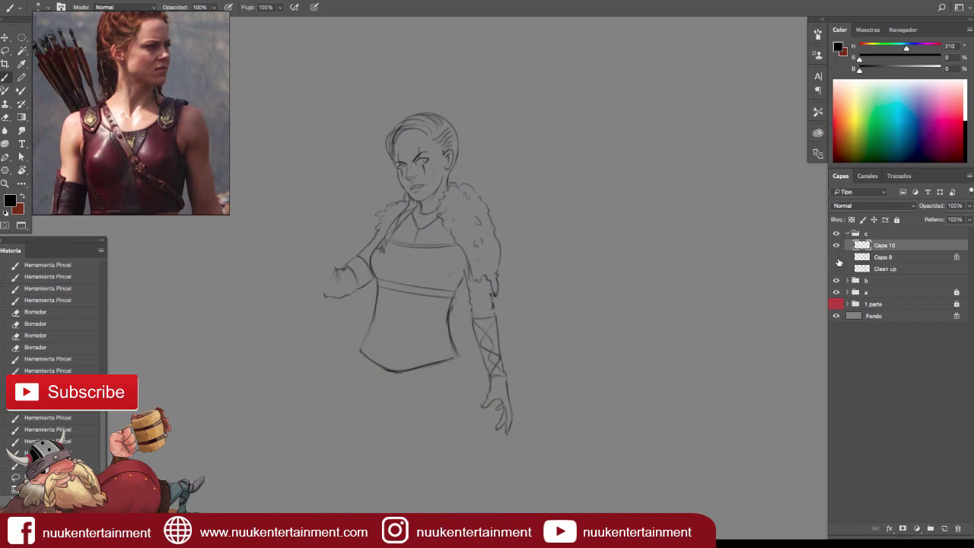
Show Capa 9, frame the lower body, and brush a long line from belt down the leg.
click(836, 257)
scroll(546, 356, down, 1)
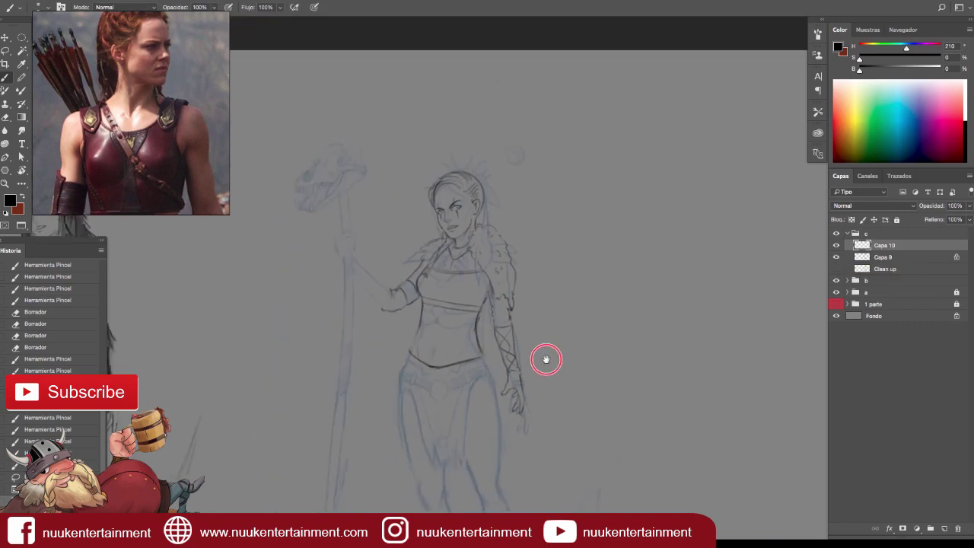
scroll(460, 298, up, 2)
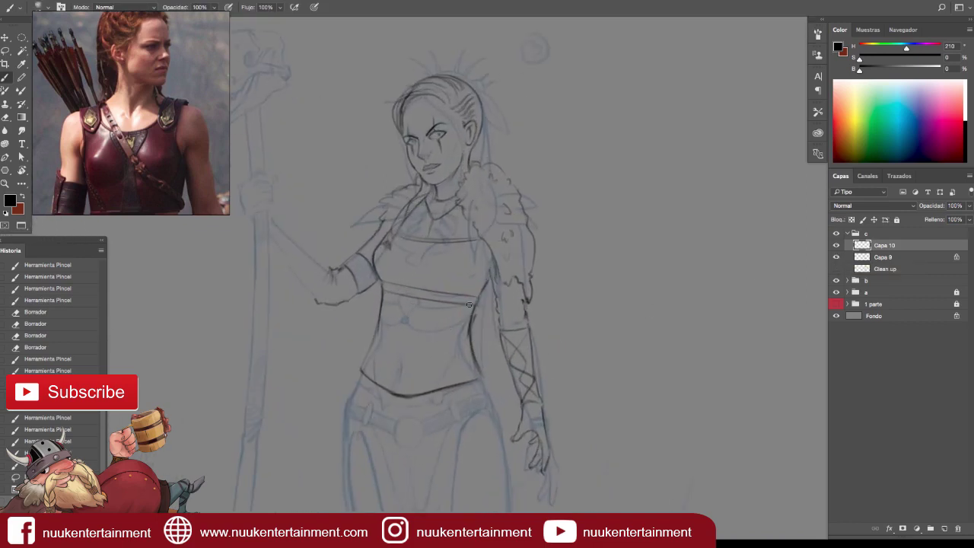
scroll(496, 280, down, 2)
scroll(522, 296, down, 2)
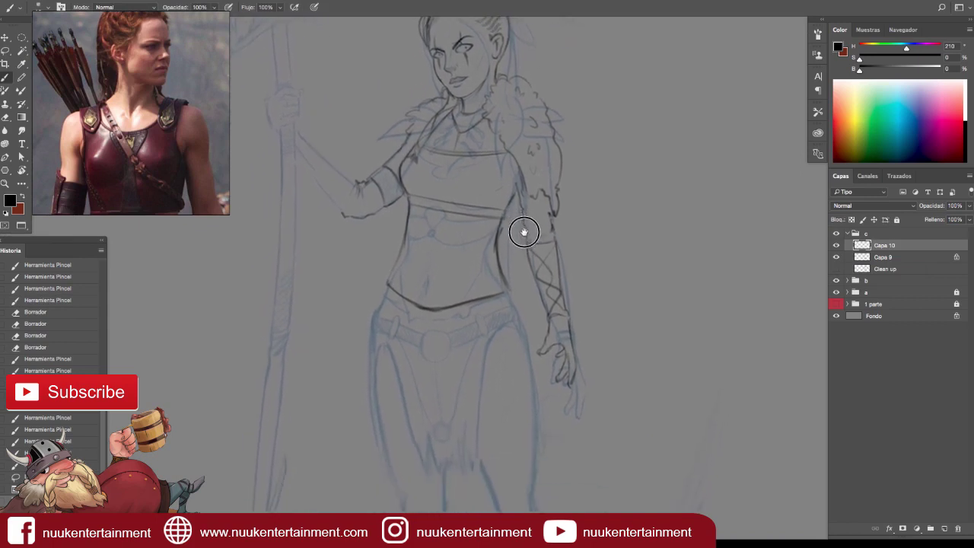
scroll(525, 231, down, 1)
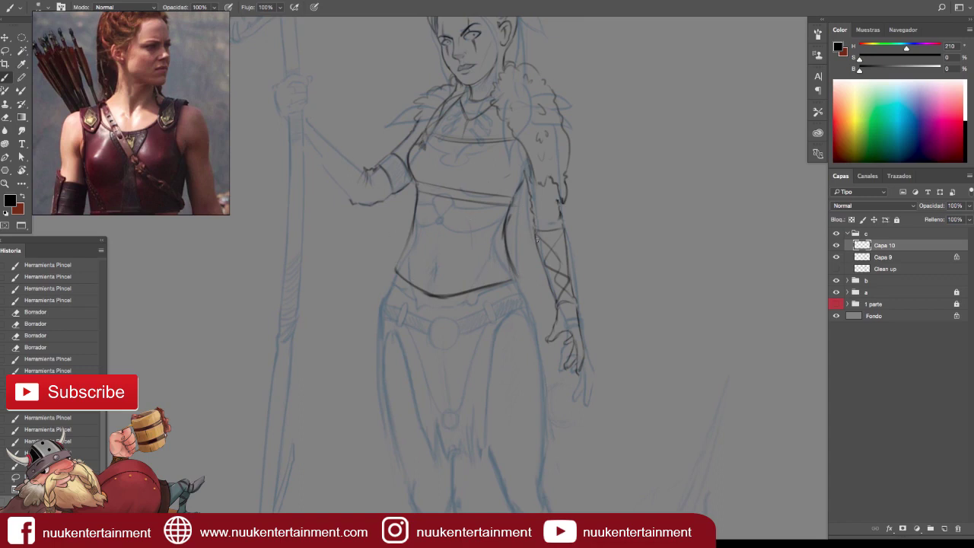
drag(500, 239, 497, 279)
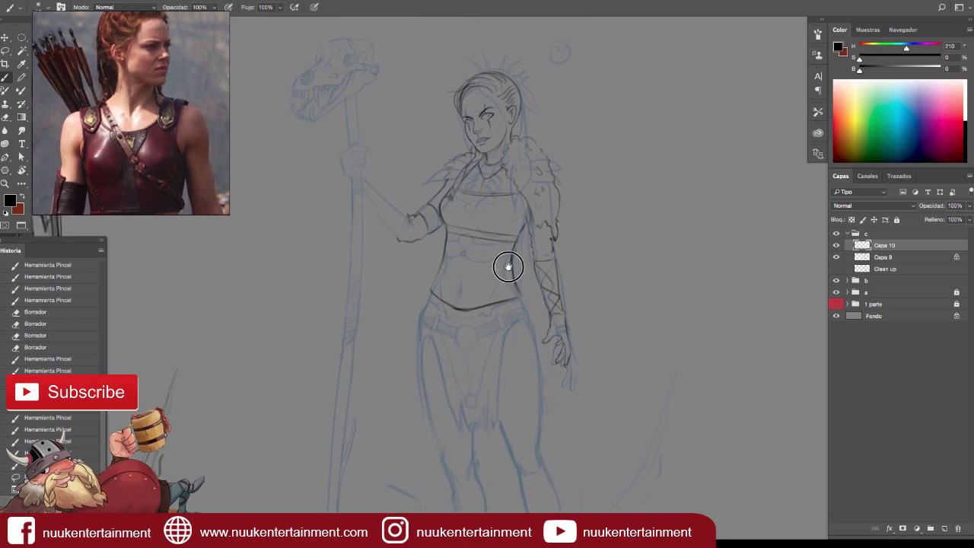
drag(498, 280, 496, 283)
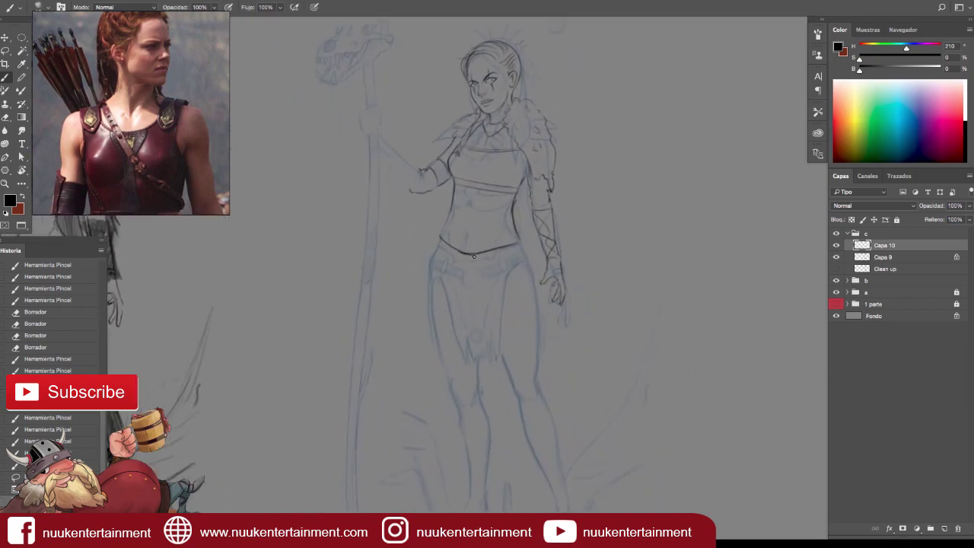
drag(479, 276, 472, 248)
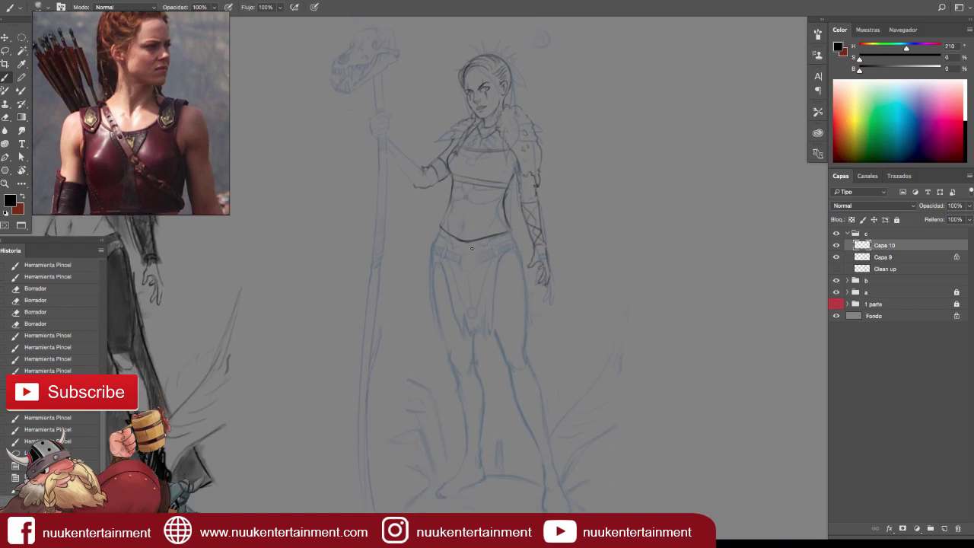
mouse_move(474, 264)
mouse_down()
mouse_move(473, 251)
mouse_move(519, 424)
mouse_up()
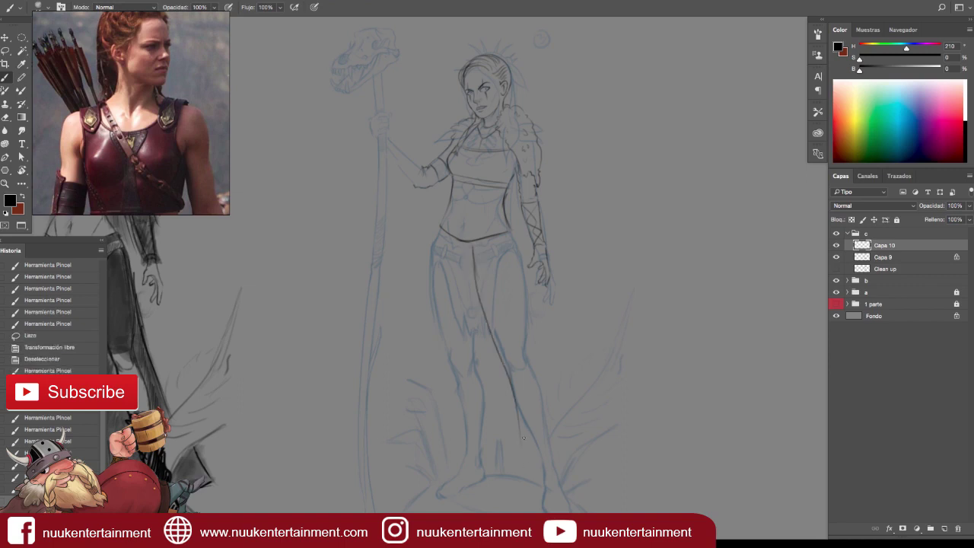
key(ctrl+z)
mouse_move(472, 245)
mouse_down()
mouse_move(539, 465)
mouse_move(556, 395)
mouse_up()
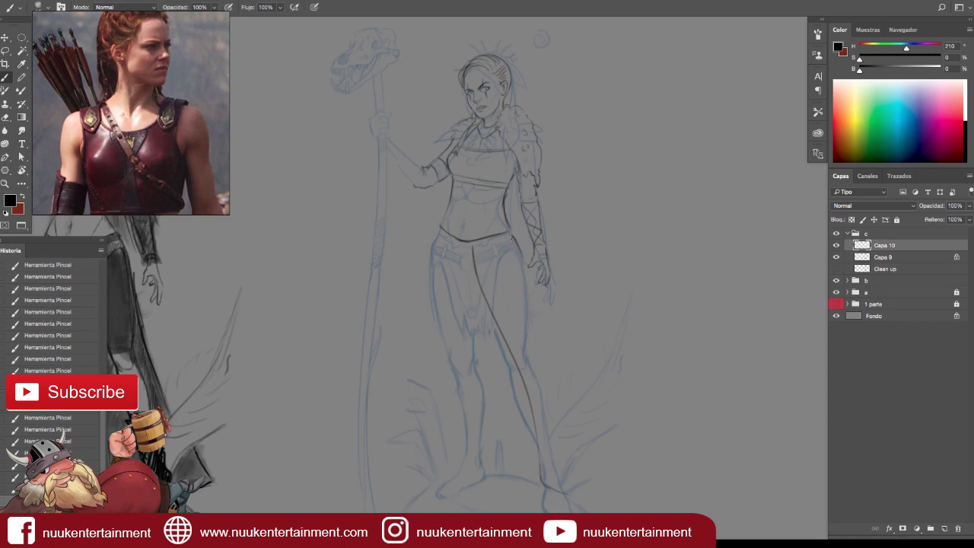
Ink the leg contour, the skirt's left side, hem and central folds on Capa 10.
drag(541, 356, 605, 493)
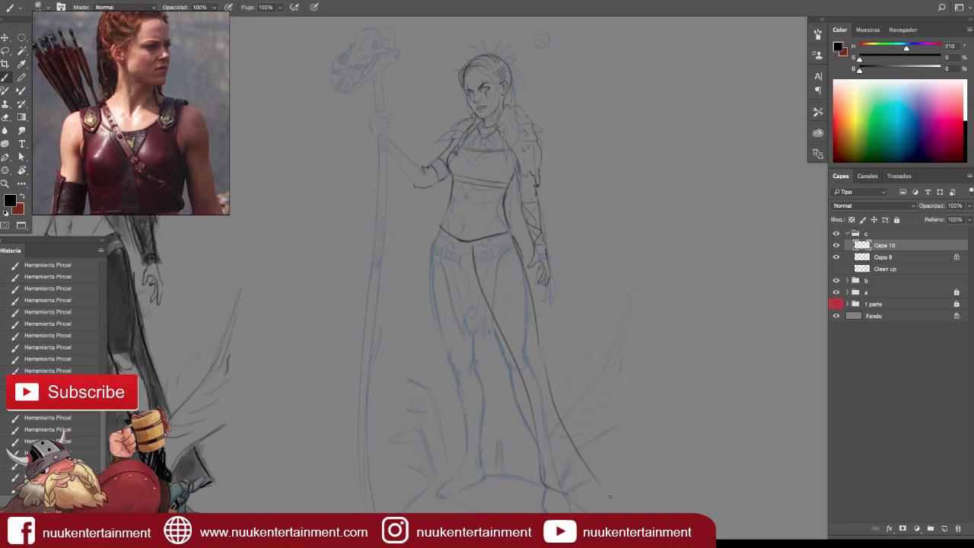
click(837, 257)
drag(435, 229, 438, 506)
drag(433, 449, 421, 487)
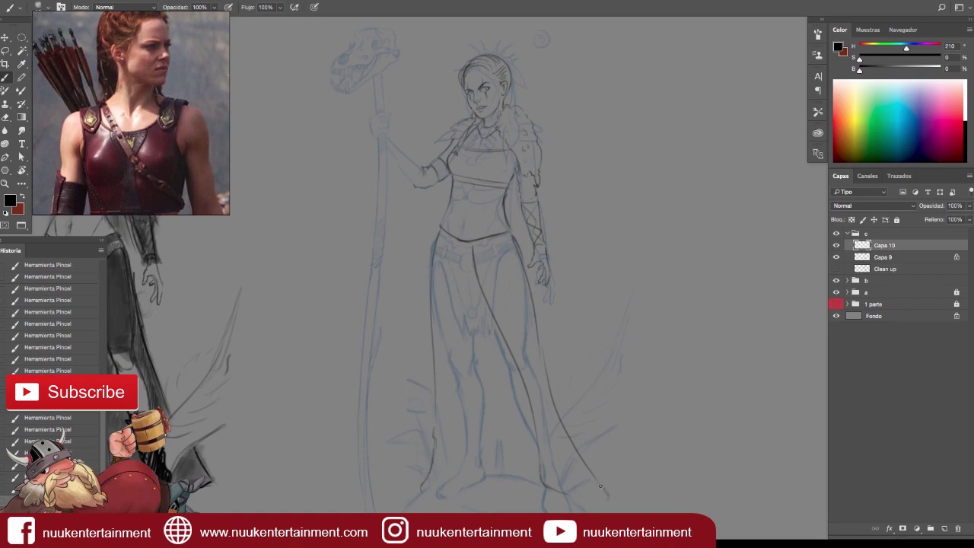
drag(605, 495, 583, 503)
drag(455, 421, 472, 245)
drag(457, 304, 451, 380)
click(837, 259)
click(836, 259)
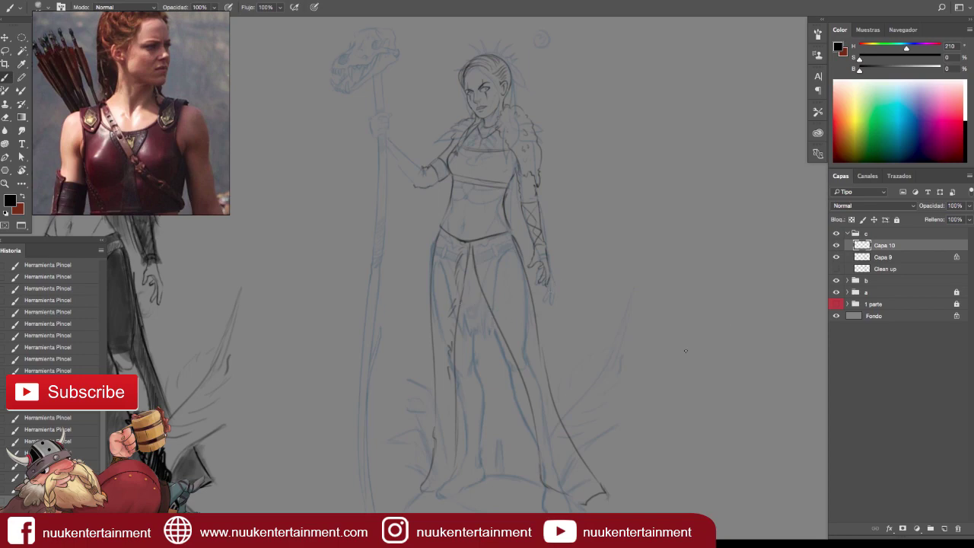
Ink the waistband, thigh, knee and lower-leg lines, then hide the blue rough sketch.
drag(458, 320, 482, 319)
drag(439, 232, 502, 236)
drag(476, 342, 484, 423)
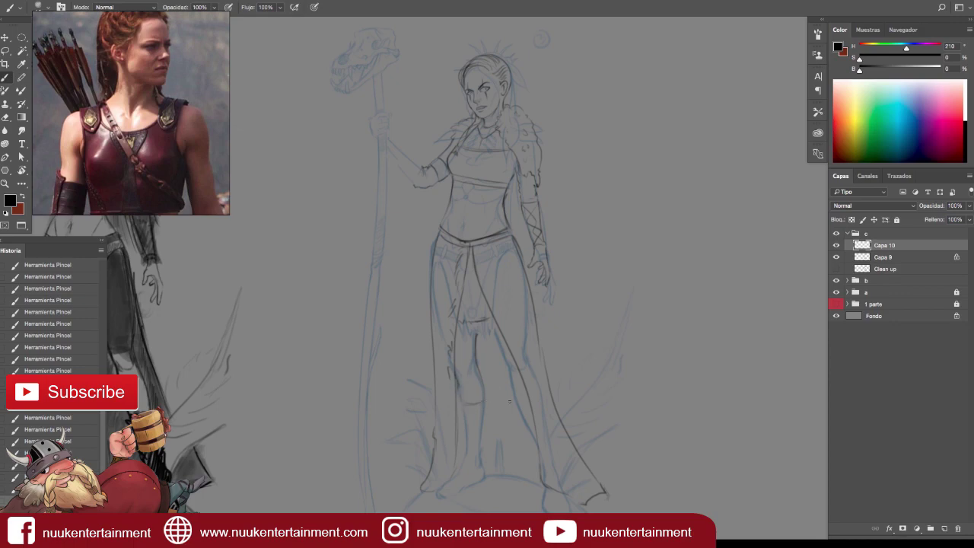
mouse_move(459, 402)
mouse_down()
mouse_move(476, 411)
mouse_move(482, 434)
mouse_up()
mouse_move(460, 411)
mouse_down()
mouse_move(471, 434)
mouse_move(473, 415)
mouse_move(491, 403)
mouse_up()
drag(489, 322, 515, 375)
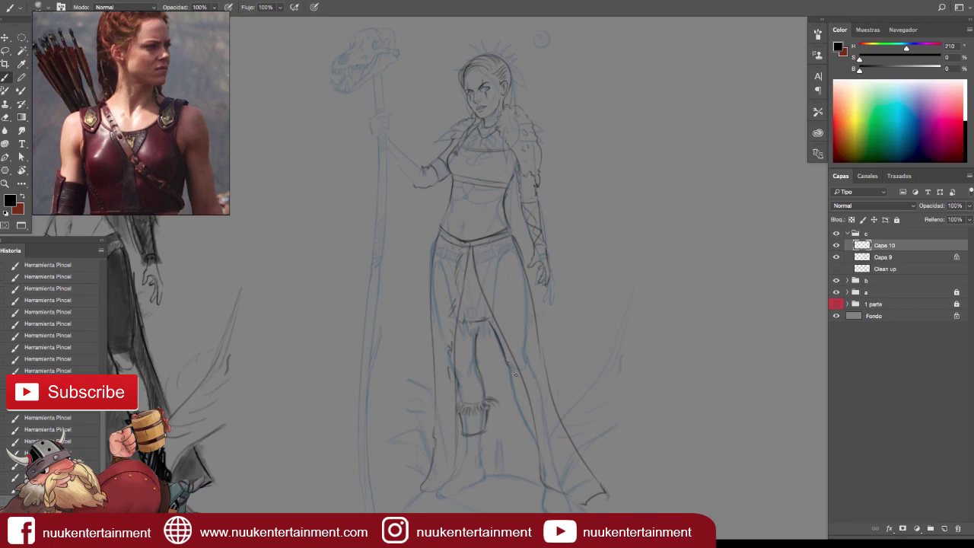
click(838, 258)
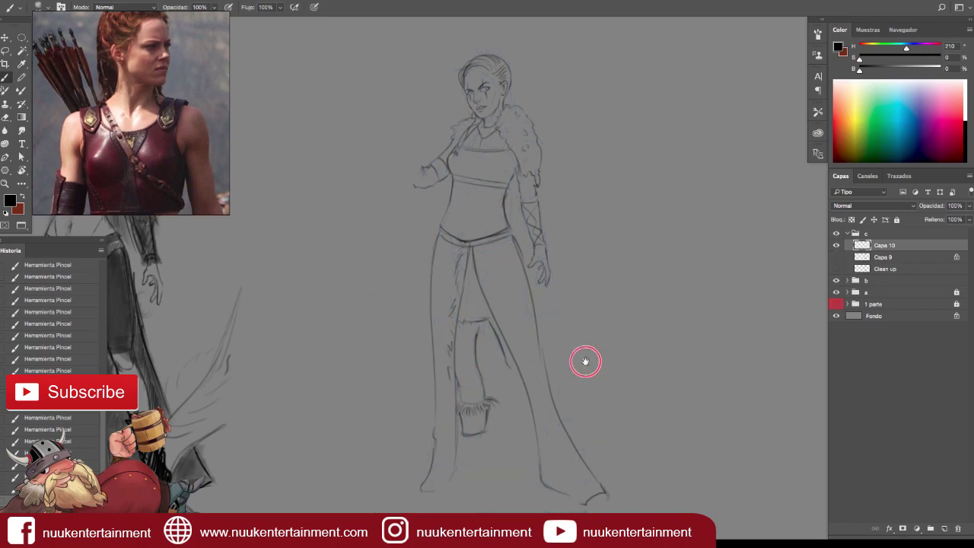
Toggle Capa 9 on and off to compare the leg lines against the rough.
scroll(582, 358, down, 2)
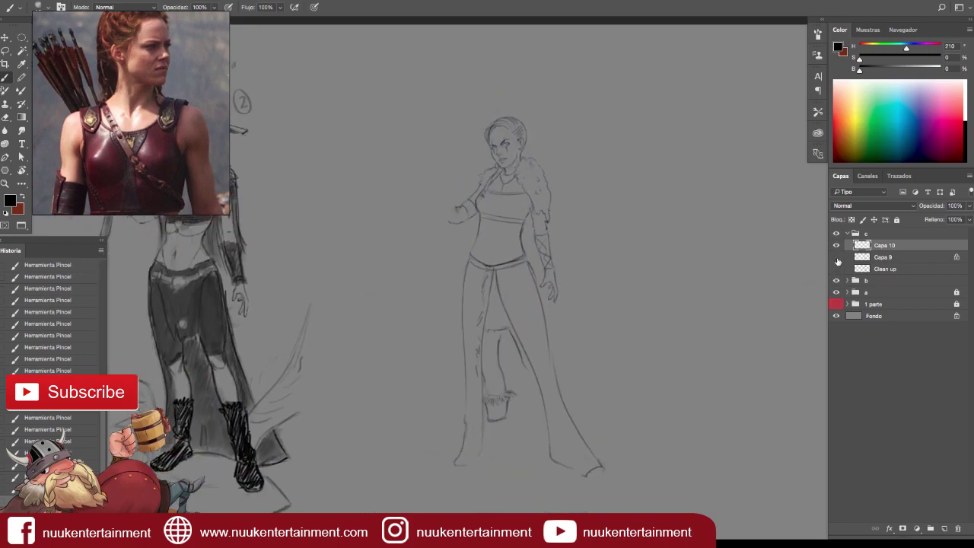
click(837, 258)
click(836, 258)
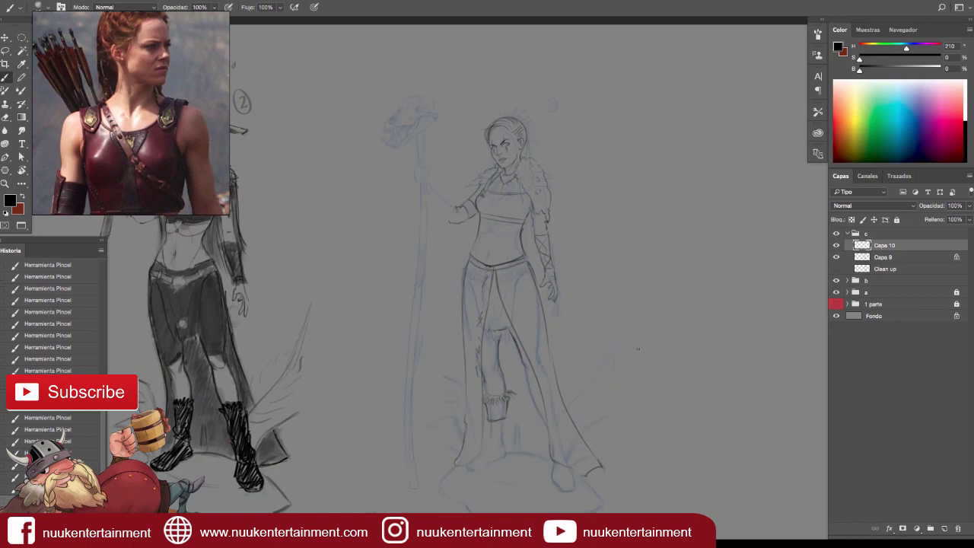
scroll(522, 380, up, 2)
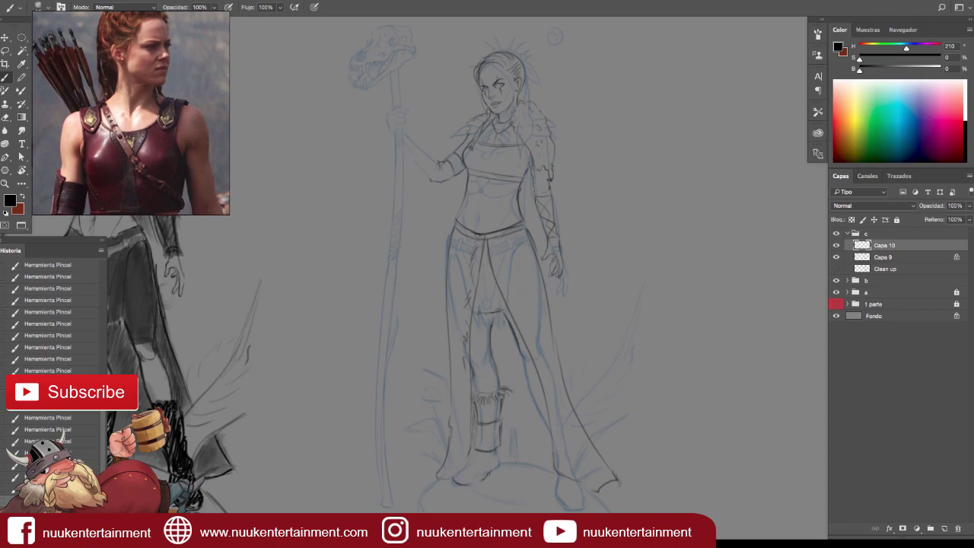
click(836, 257)
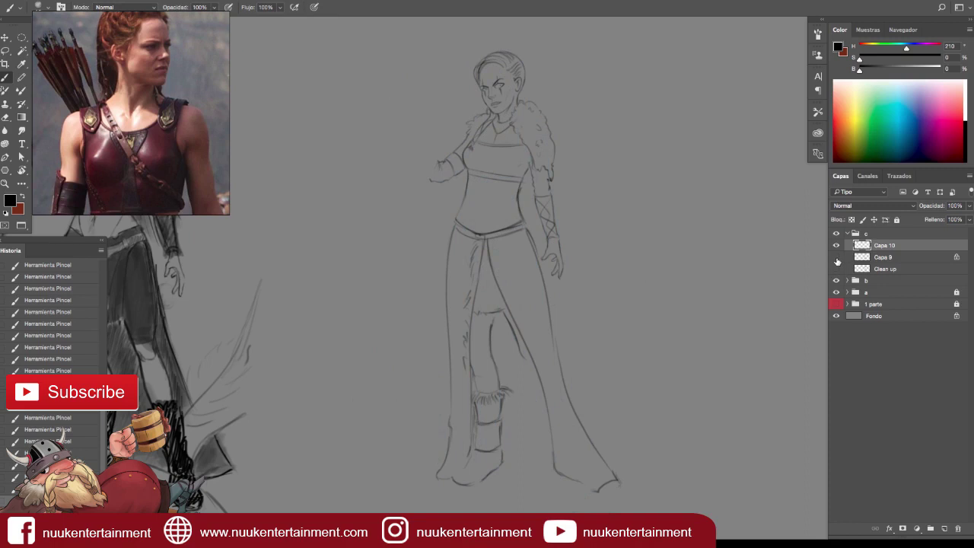
click(836, 259)
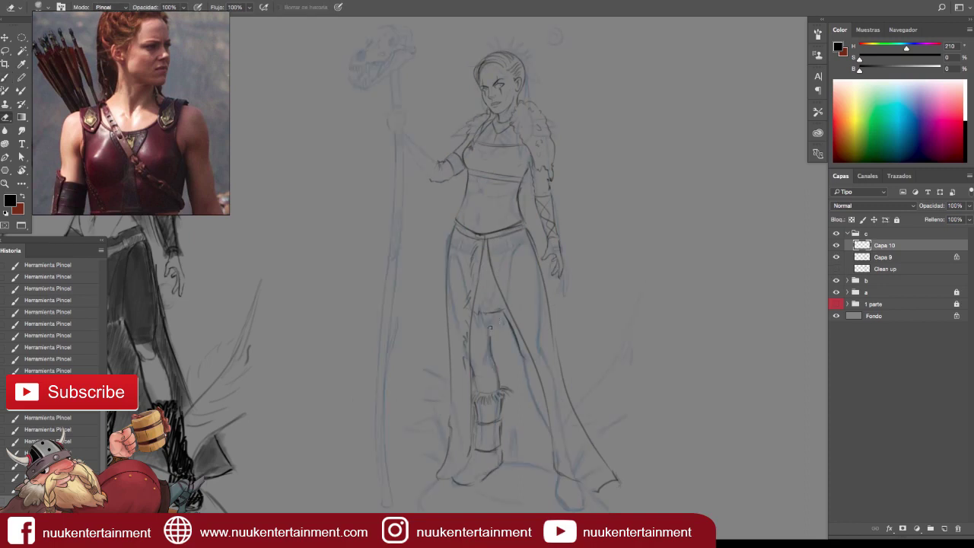
Erase stray leg lines, brush a new leg stroke and a line under the right foot.
click(836, 257)
drag(522, 350, 542, 408)
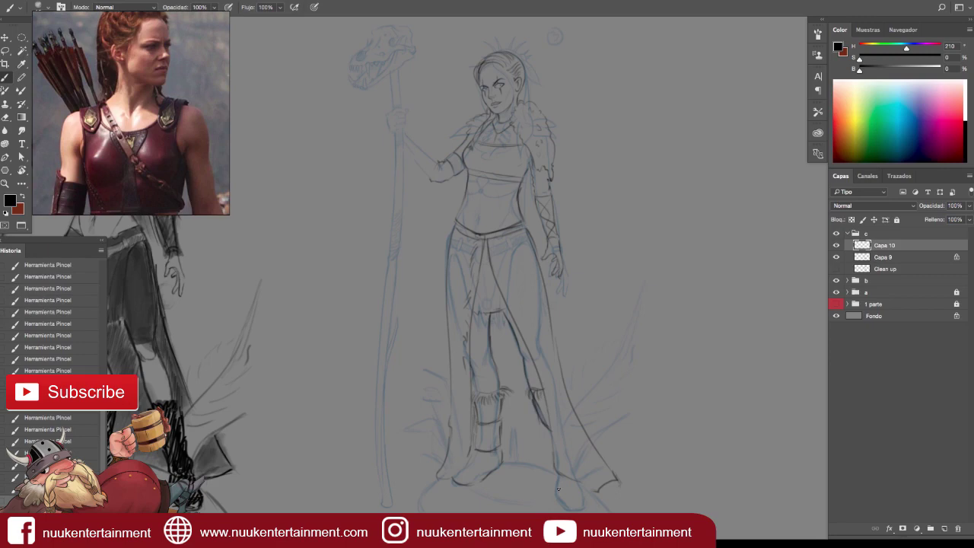
drag(557, 474, 595, 502)
click(836, 257)
scroll(620, 368, down, 3)
scroll(619, 367, up, 2)
scroll(619, 368, up, 1)
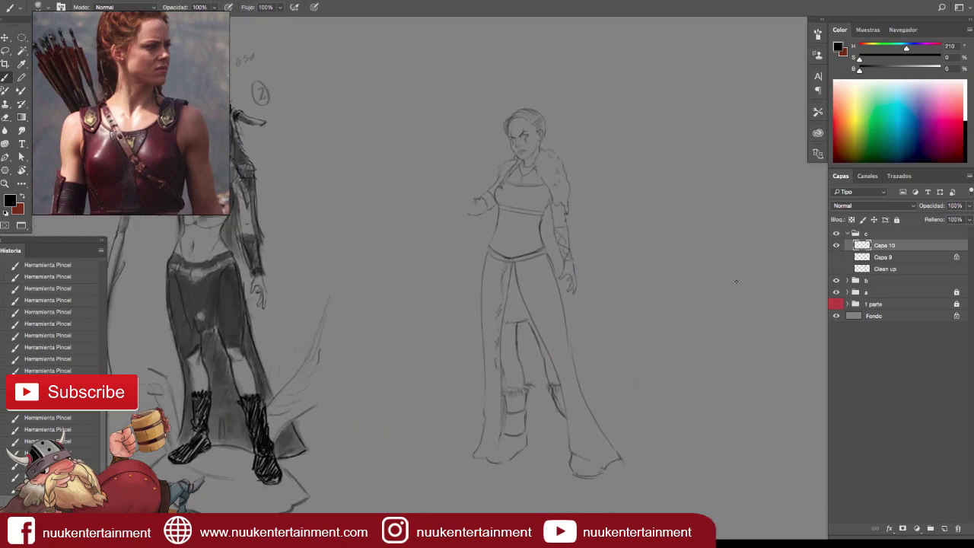
click(836, 257)
scroll(533, 222, up, 2)
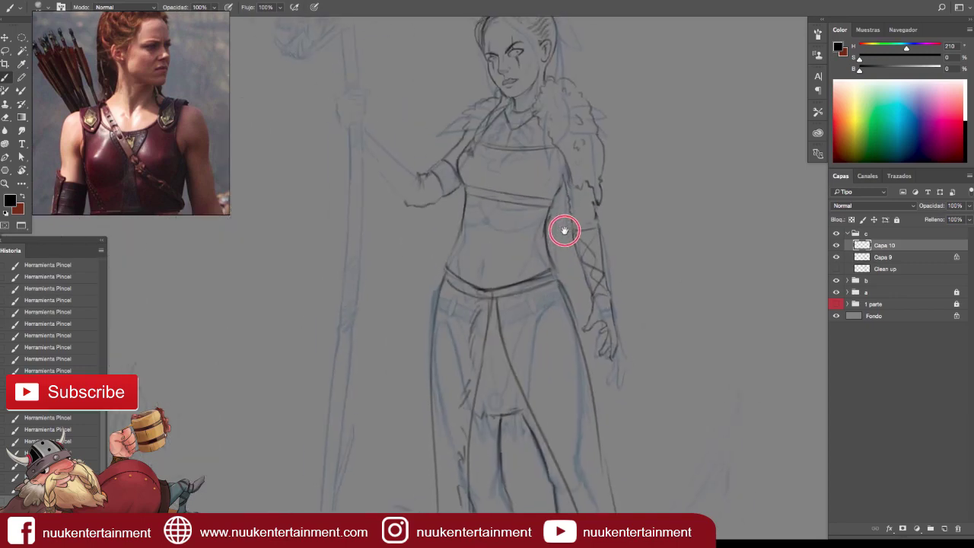
scroll(565, 228, up, 2)
Lasso the chest band, rotate it, then warp its middle downward across the torso.
key(l)
drag(475, 183, 479, 181)
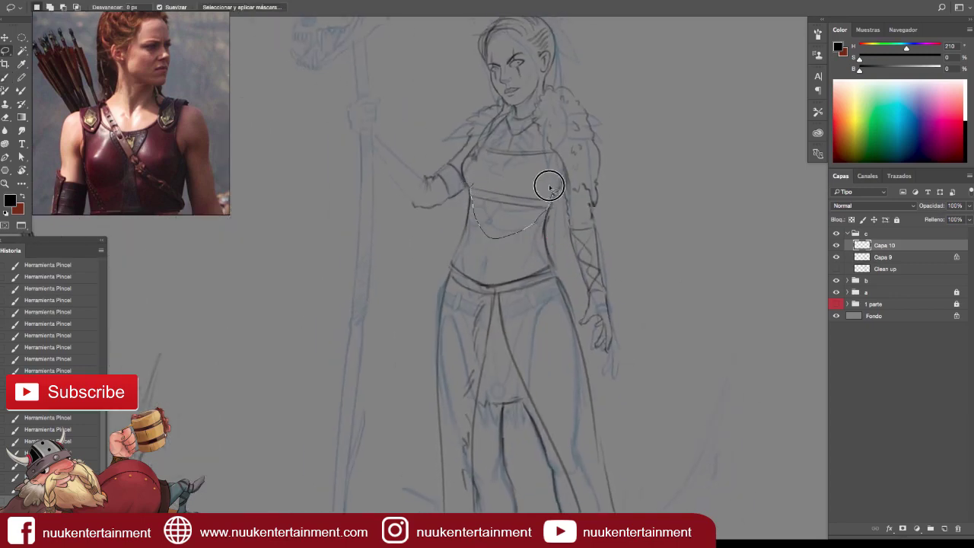
key(ctrl+t)
drag(555, 228, 467, 243)
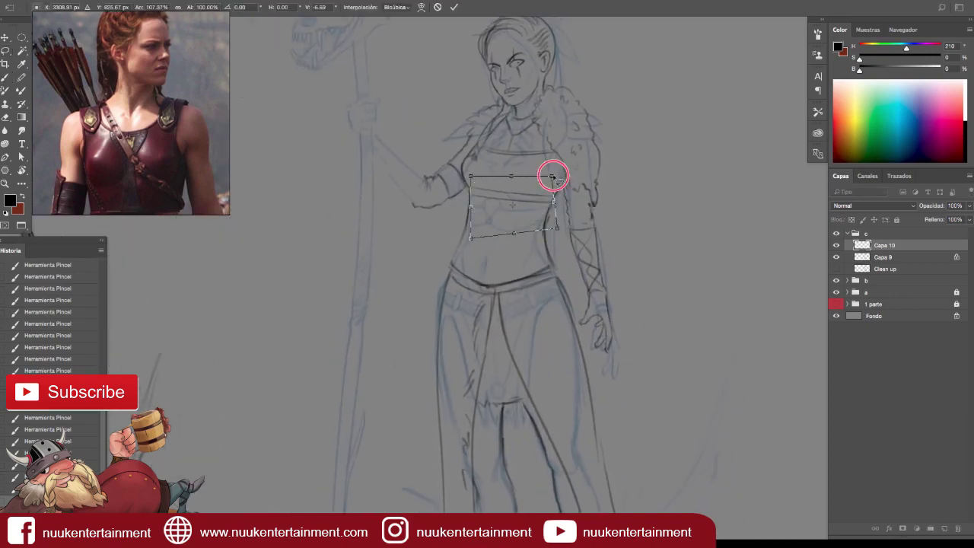
drag(556, 228, 551, 232)
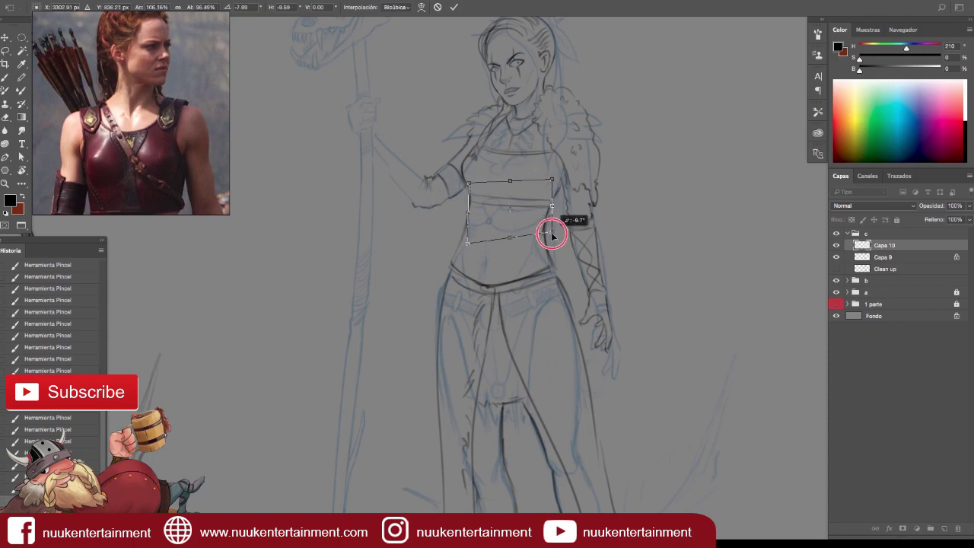
right_click(522, 200)
click(543, 261)
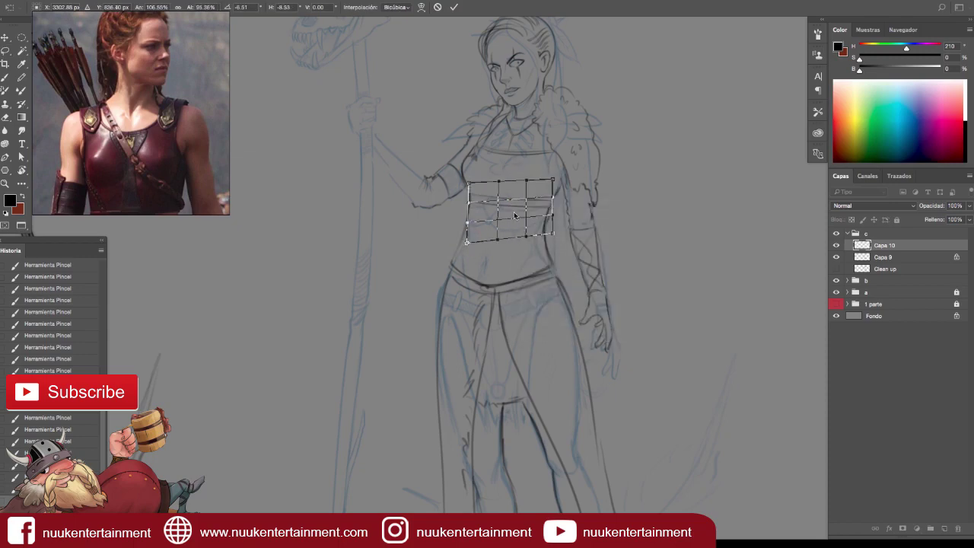
mouse_move(497, 211)
mouse_down()
mouse_move(526, 201)
mouse_move(500, 218)
mouse_move(540, 178)
mouse_up()
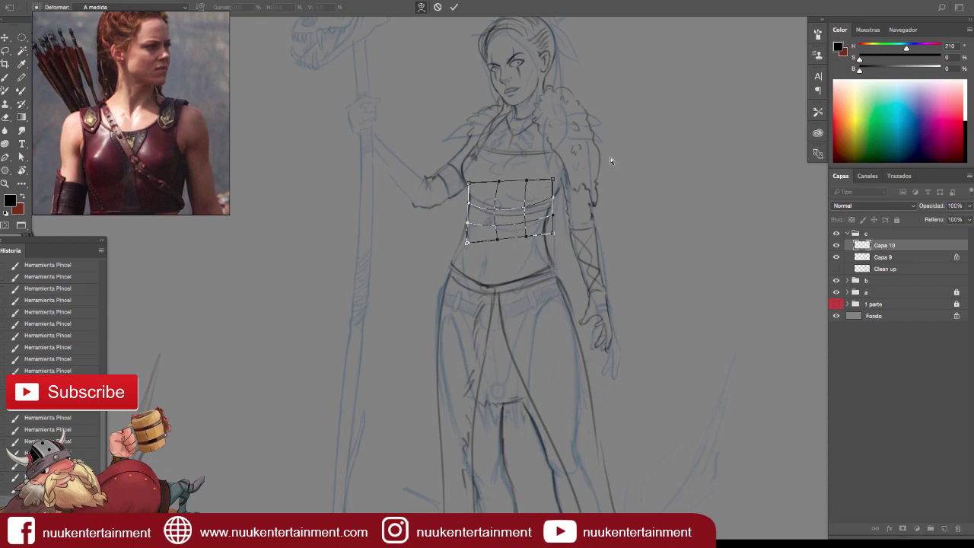
key(Return)
key(ctrl+0)
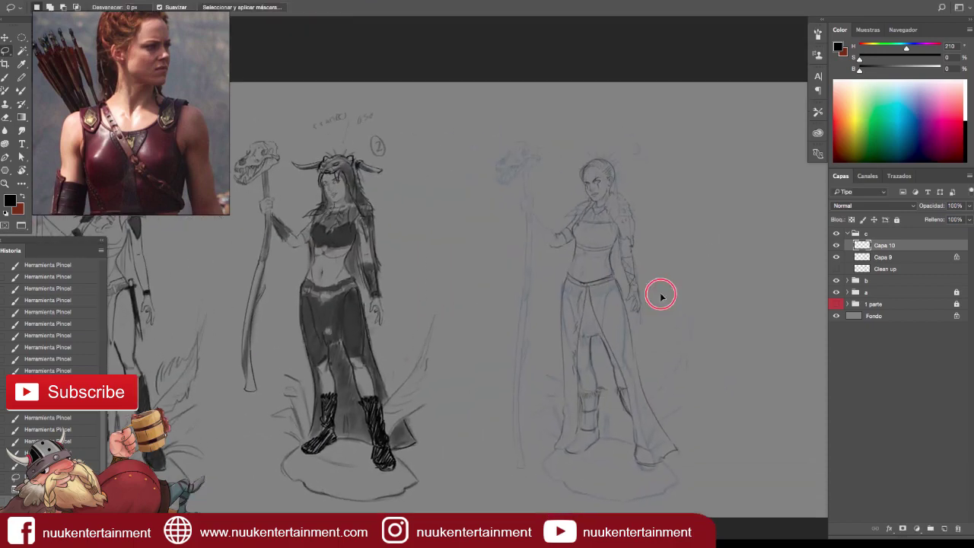
Show Capa 9 again and redraw the arm line near the staff hand with the Brush.
scroll(651, 298, up, 2)
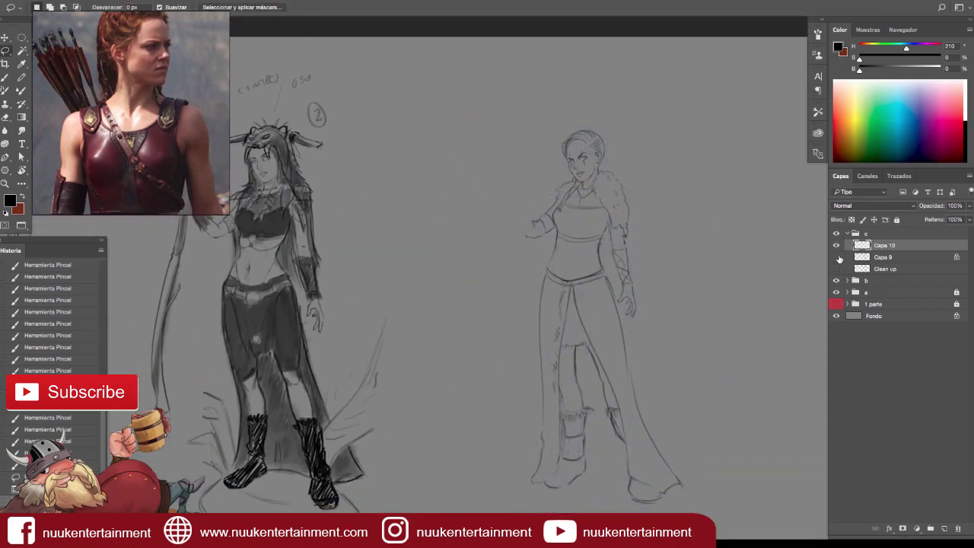
click(836, 257)
key(b)
scroll(571, 255, up, 2)
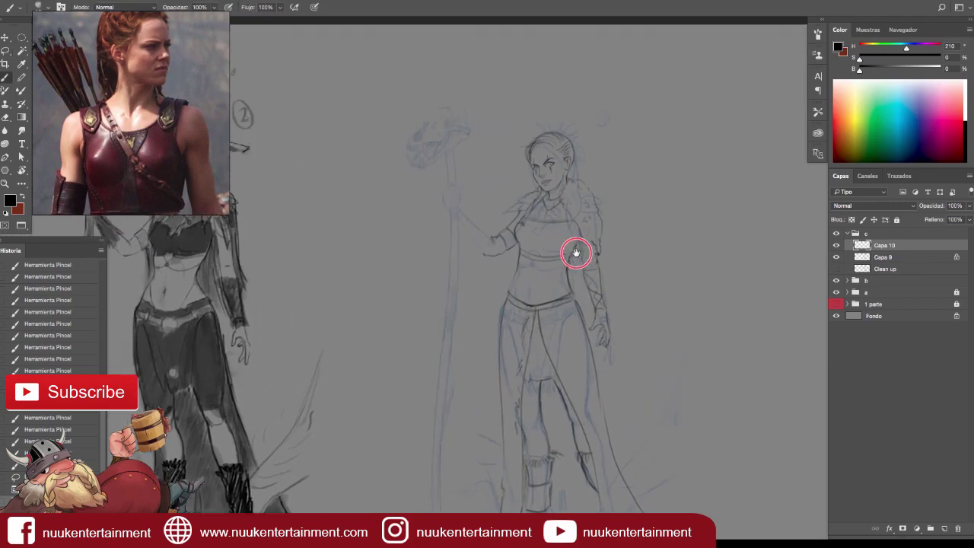
scroll(592, 238, up, 1)
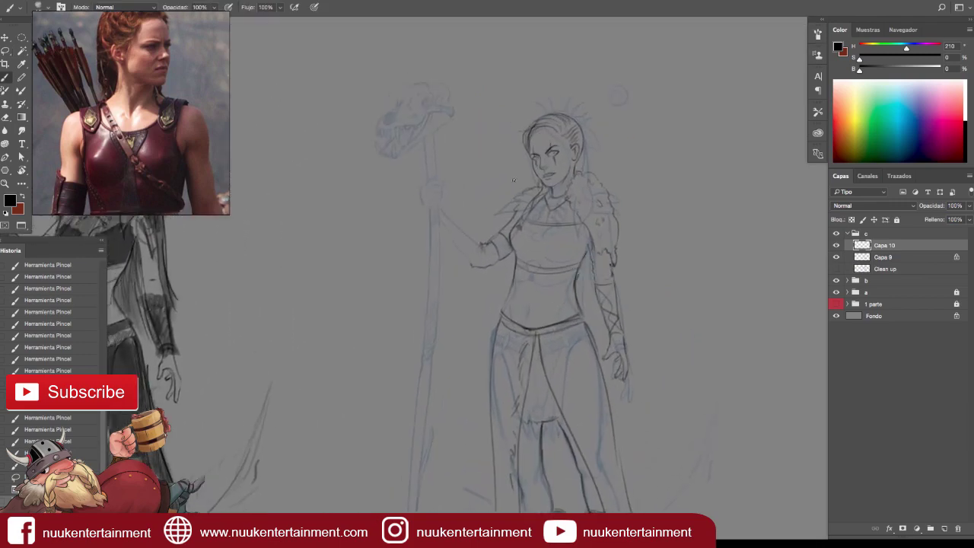
scroll(474, 278, down, 3)
scroll(522, 243, up, 5)
scroll(435, 177, down, 2)
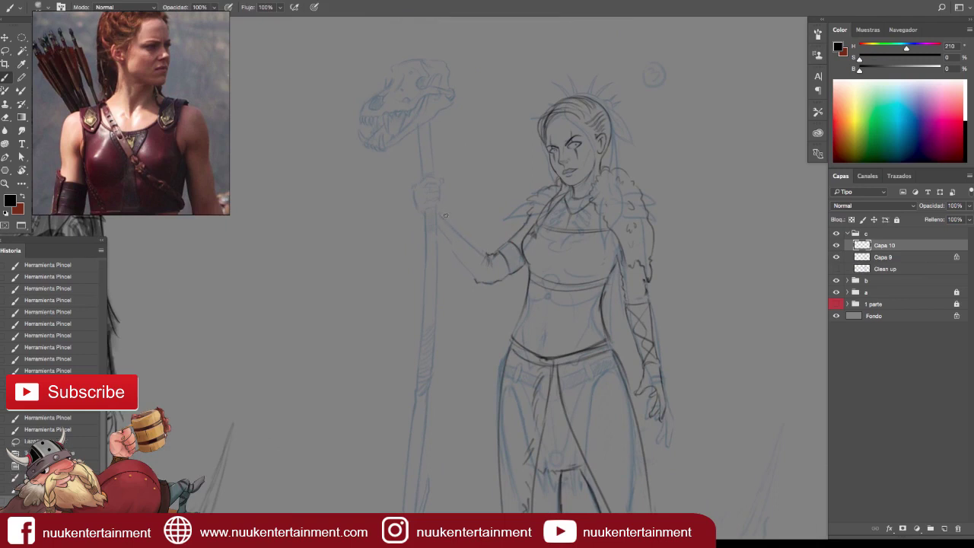
mouse_move(441, 216)
mouse_down()
mouse_move(472, 244)
mouse_move(471, 279)
mouse_up()
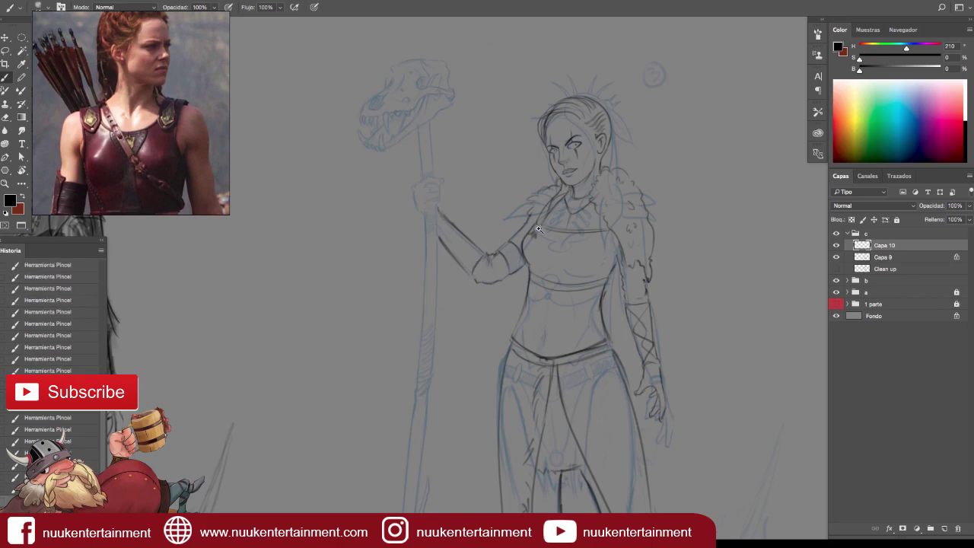
Draw the hand gripping the staff, redoing the knuckle stroke as new fingers.
scroll(538, 228, down, 2)
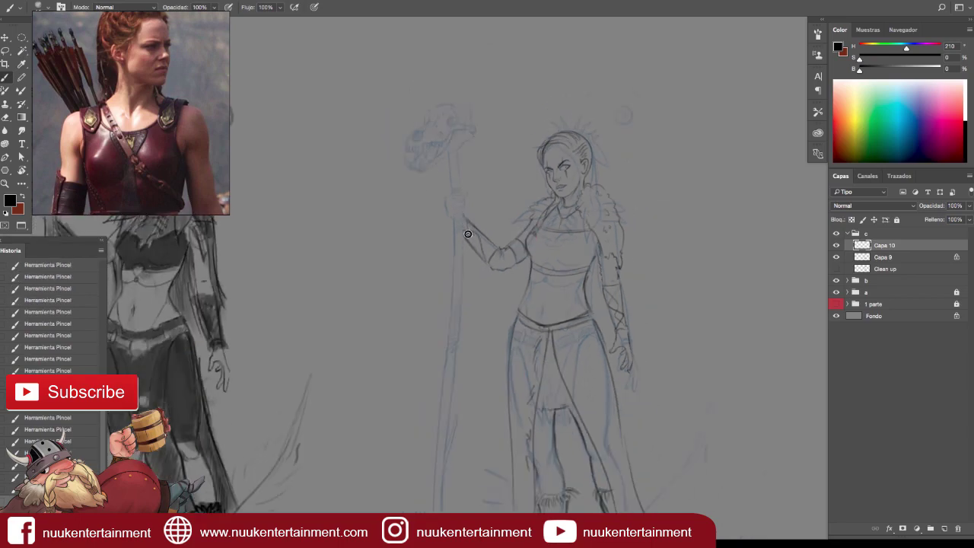
scroll(604, 255, down, 2)
scroll(603, 260, down, 2)
scroll(646, 183, down, 1)
scroll(635, 353, up, 2)
scroll(708, 372, up, 1)
scroll(732, 354, down, 1)
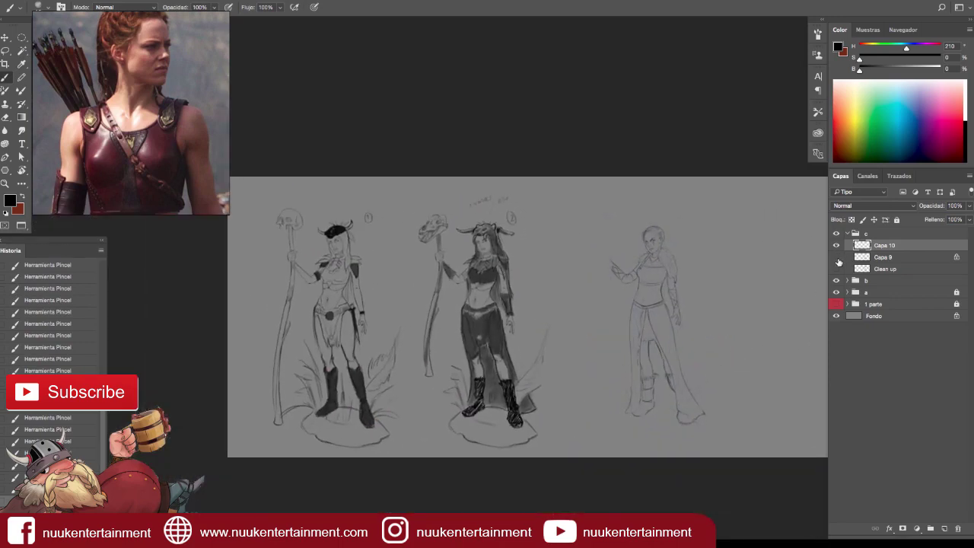
scroll(696, 308, up, 3)
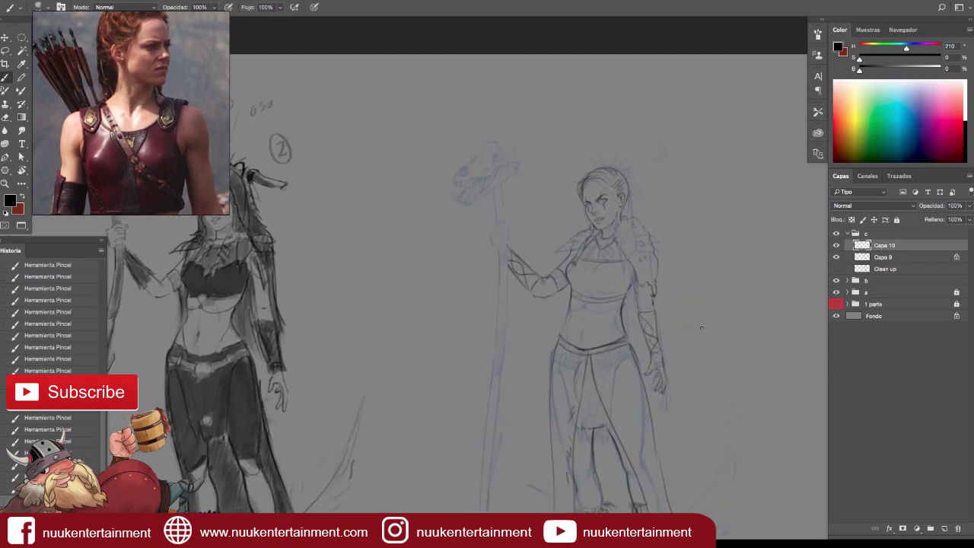
scroll(534, 214, up, 2)
scroll(530, 229, up, 2)
scroll(494, 236, up, 3)
drag(449, 239, 469, 224)
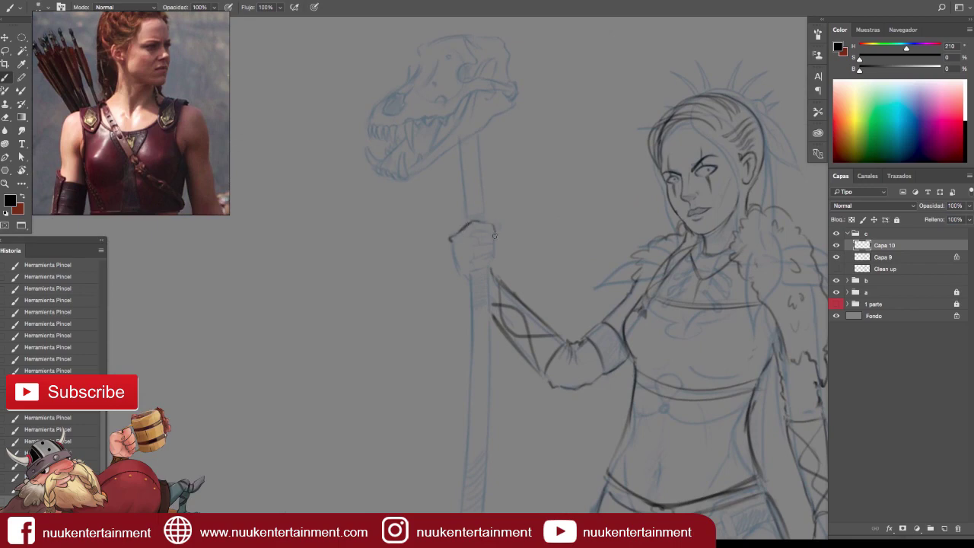
mouse_move(474, 231)
mouse_down()
mouse_move(494, 234)
mouse_move(497, 224)
mouse_move(458, 278)
mouse_move(487, 271)
mouse_up()
key(ctrl+z)
drag(492, 248, 488, 265)
Add fur hatching at the boot top, then show Capa 9 with both figures in view.
scroll(543, 213, down, 3)
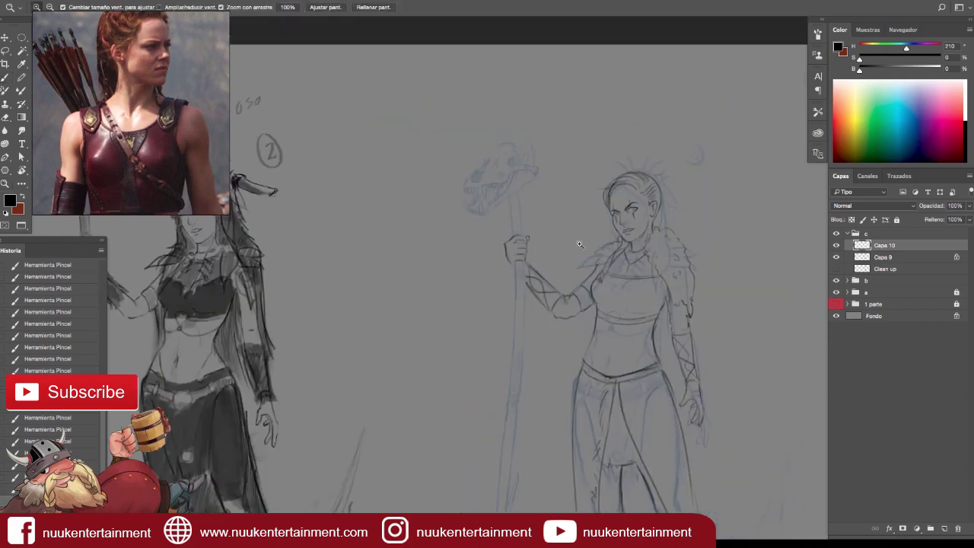
drag(457, 205, 605, 279)
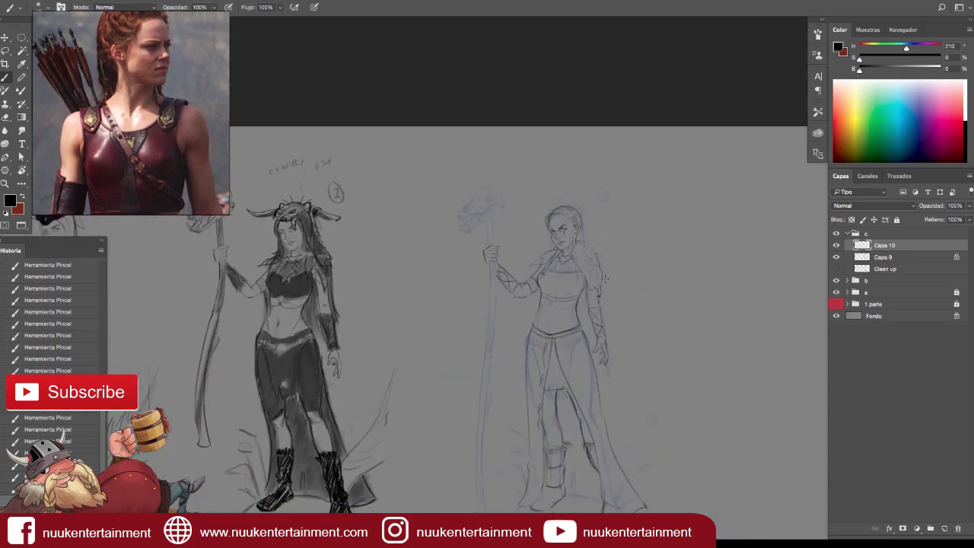
click(837, 257)
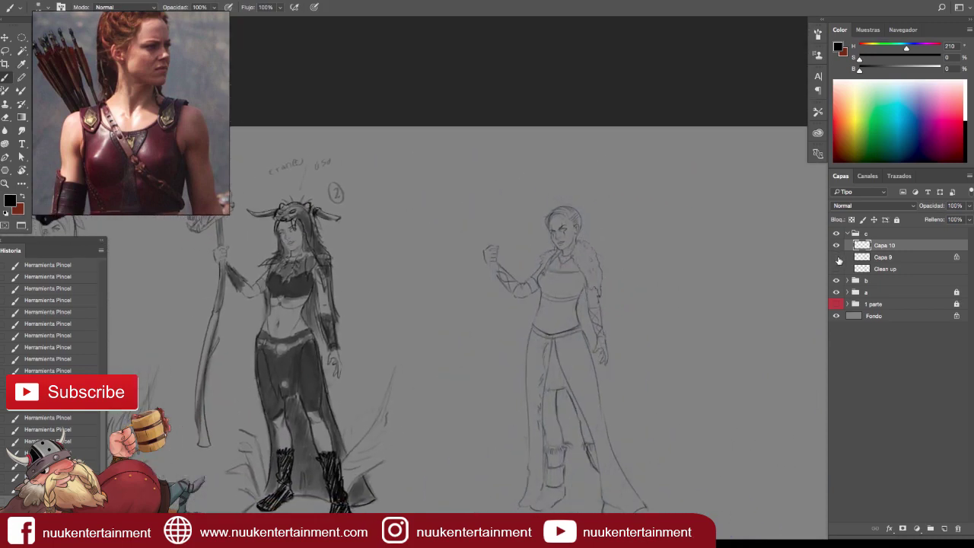
drag(550, 442, 544, 440)
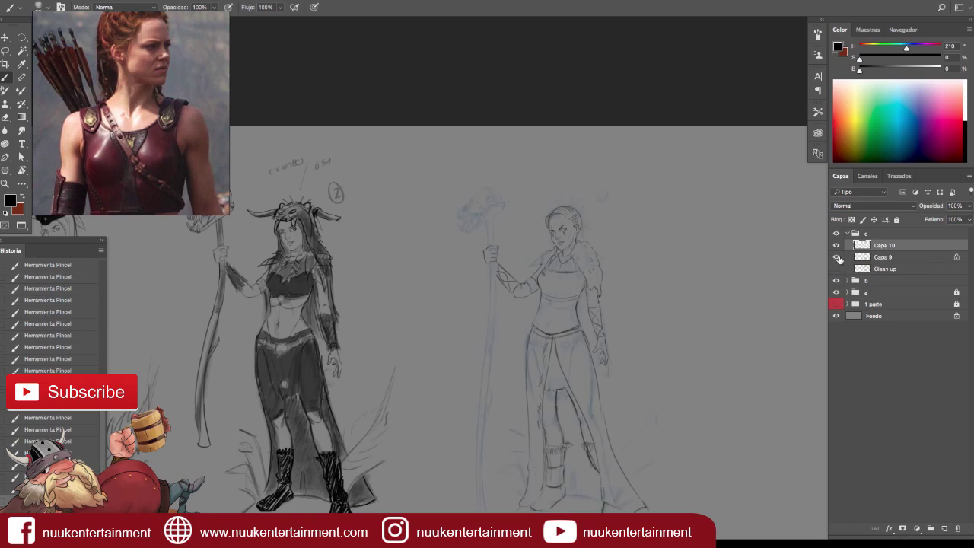
click(837, 257)
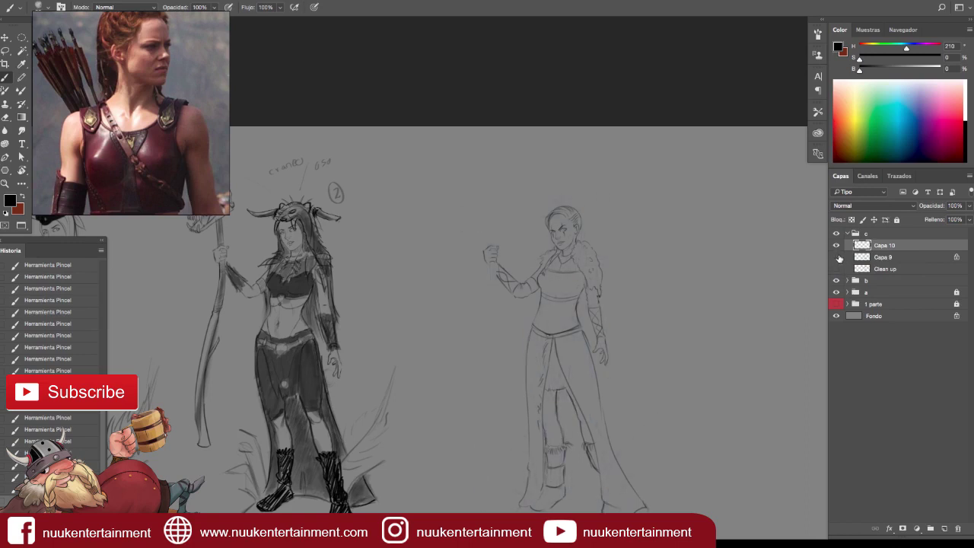
mouse_move(559, 273)
mouse_down()
mouse_move(641, 322)
mouse_move(615, 305)
mouse_up()
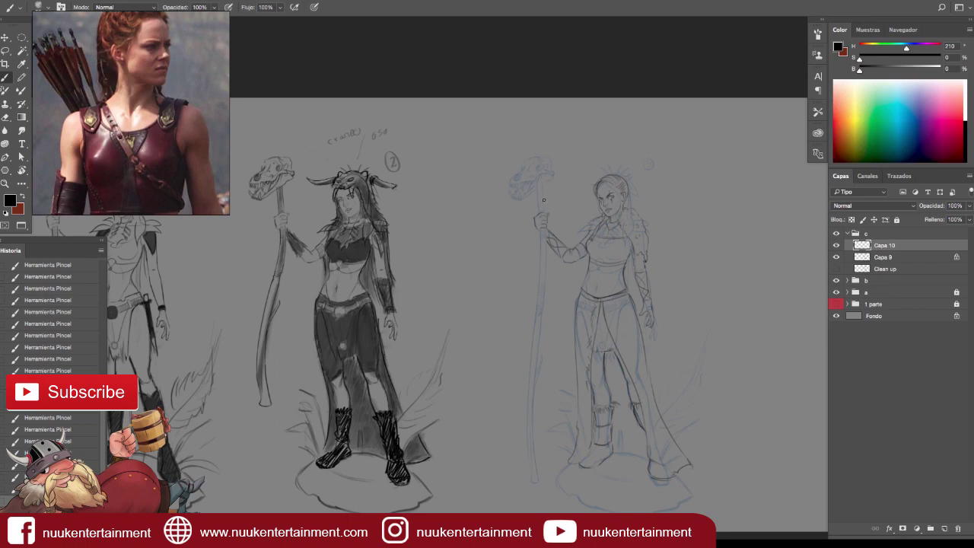
Zoom into the right figure's torso and draw a darker right-side contour.
mouse_move(582, 209)
mouse_down()
mouse_move(588, 238)
mouse_move(603, 190)
mouse_up()
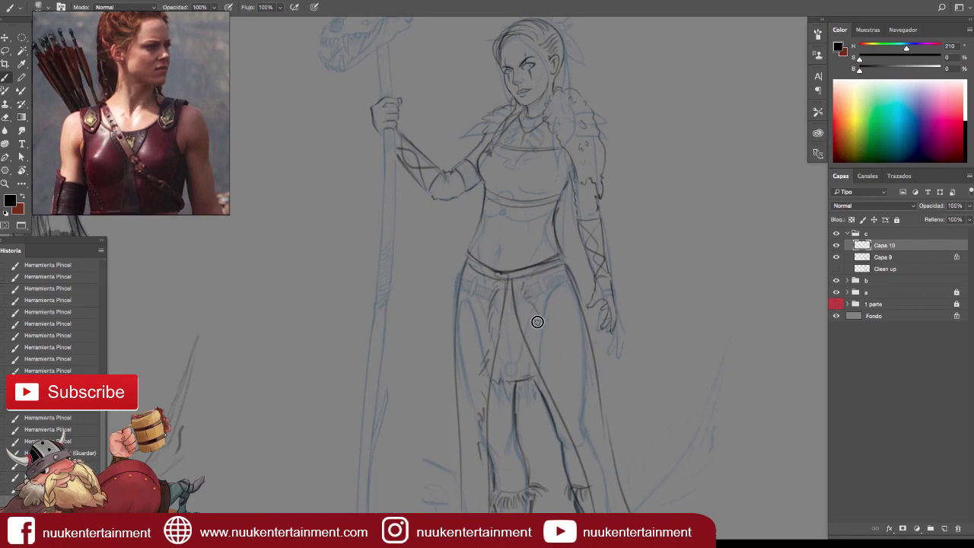
drag(540, 398, 633, 317)
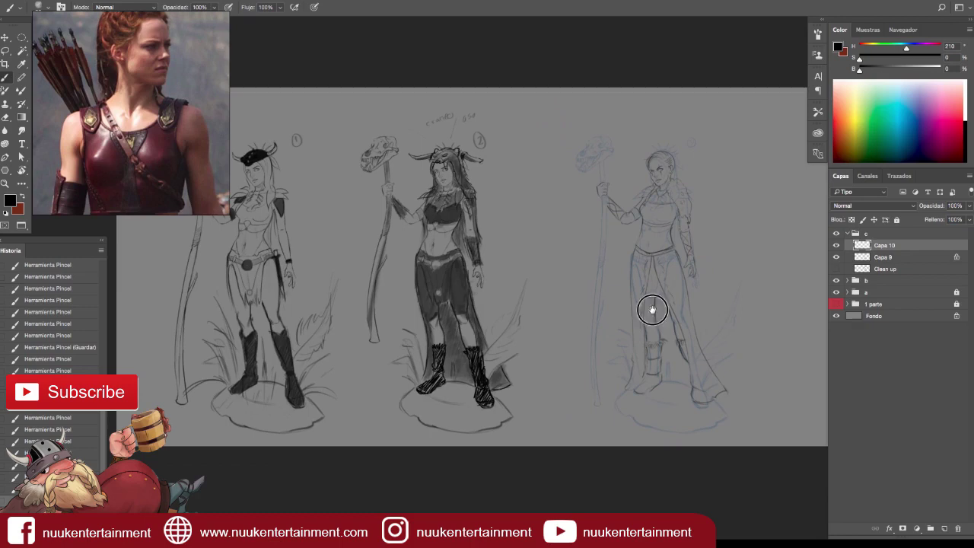
drag(653, 309, 652, 309)
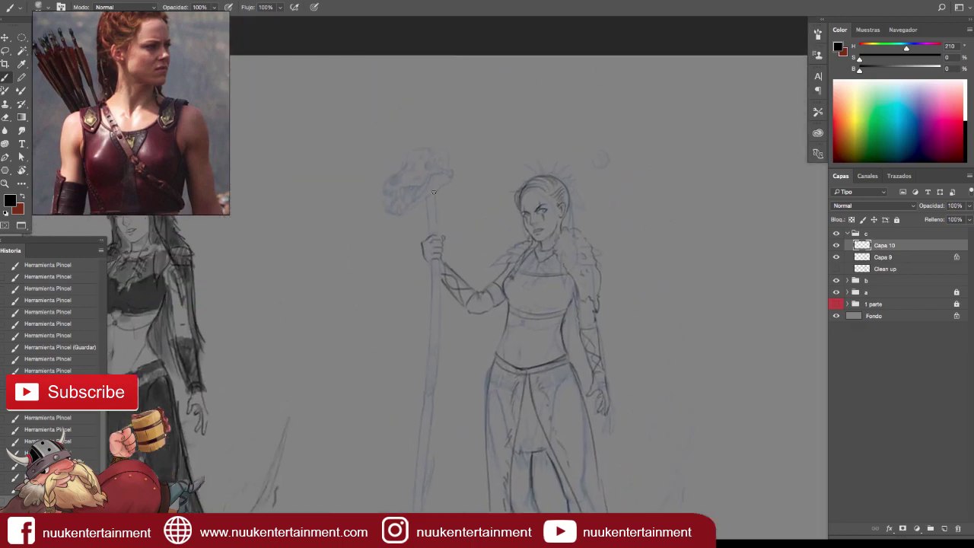
scroll(537, 263, down, 2)
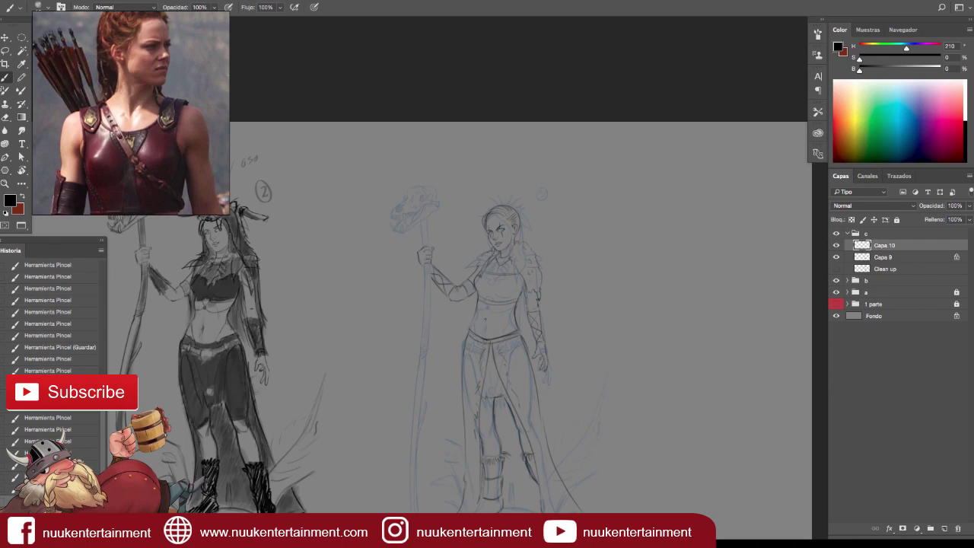
scroll(485, 319, up, 3)
mouse_move(524, 292)
mouse_down()
mouse_move(529, 309)
mouse_move(531, 297)
mouse_move(502, 323)
mouse_up()
drag(533, 302, 503, 315)
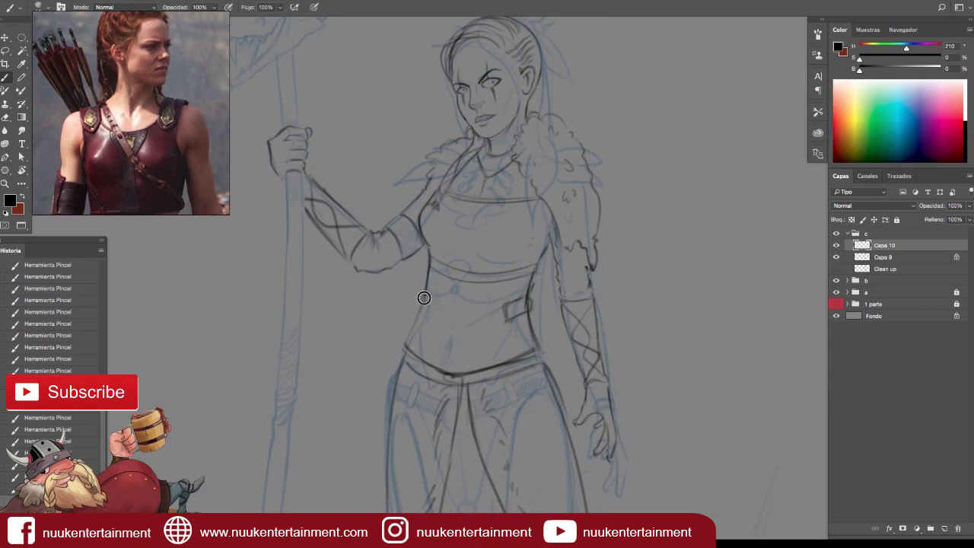
Draw the navel and two straps crossing the belt, then zoom out and step back in History.
drag(447, 316, 480, 332)
key(ctrl+z)
drag(473, 326, 539, 350)
drag(406, 346, 462, 325)
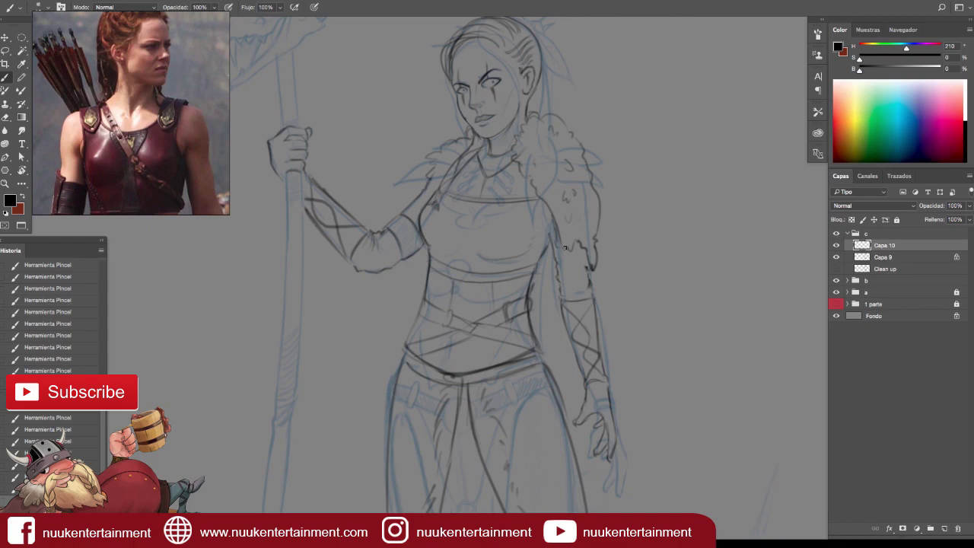
key(ctrl+0)
key(ctrl+alt+z)
key(ctrl+alt+z)
key(ctrl+alt+z)
key(ctrl+alt+z)
key(ctrl+alt+z)
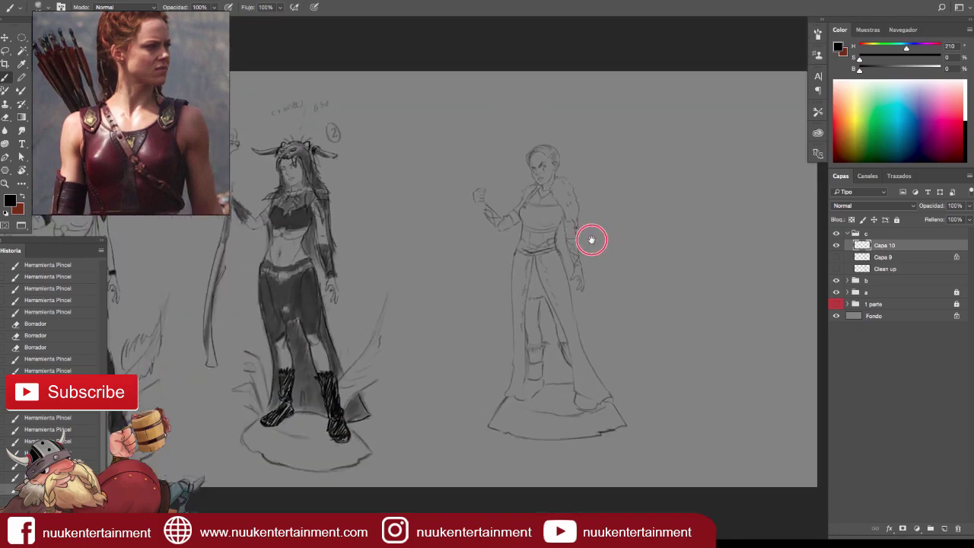
Trace the staff over the Capa 9 guide sketch, toggling the guide to check the lines.
click(838, 257)
scroll(474, 217, up, 2)
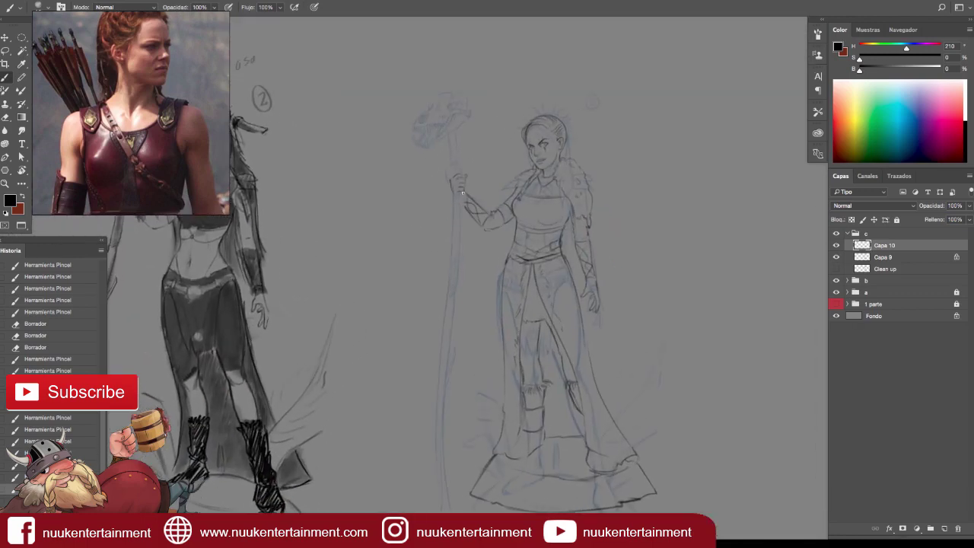
mouse_move(459, 342)
mouse_down()
mouse_move(461, 406)
mouse_move(474, 406)
mouse_up()
click(836, 258)
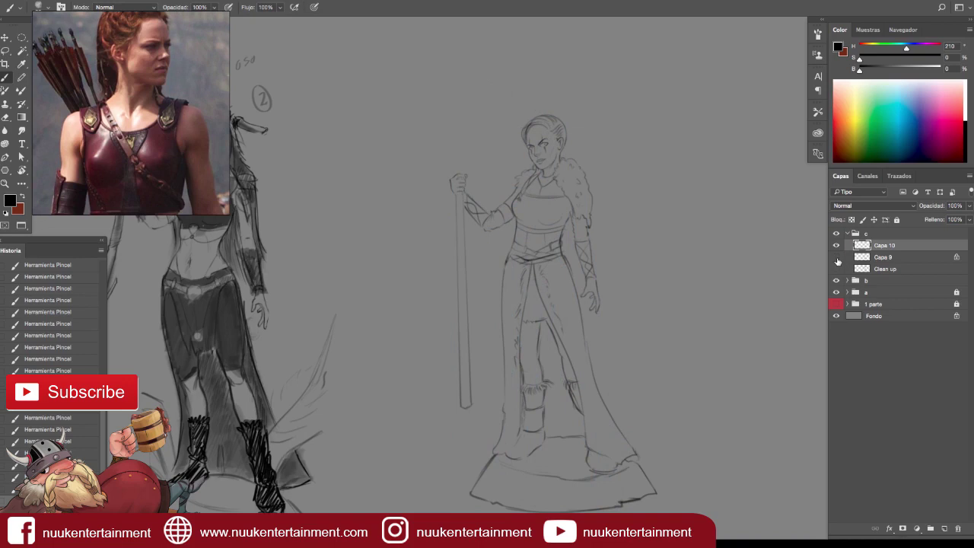
click(836, 258)
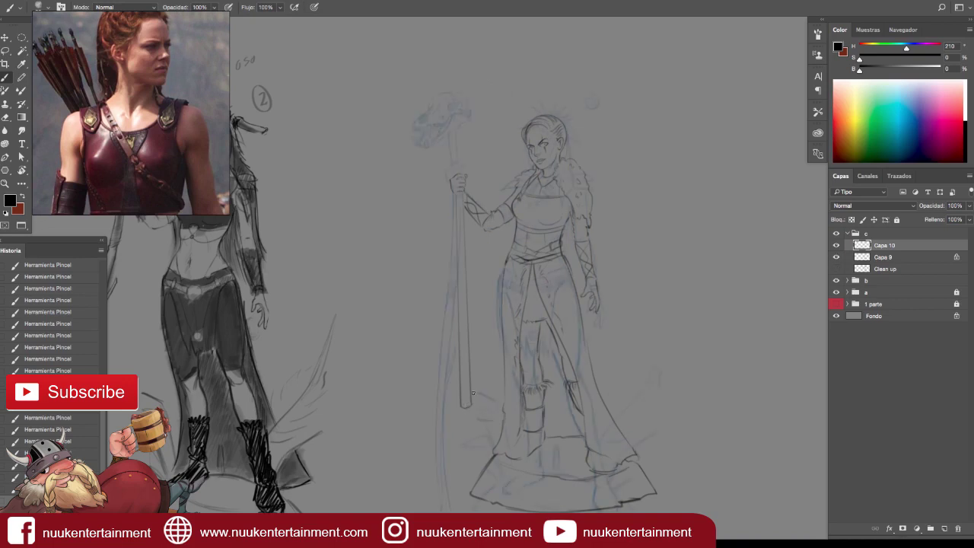
Lasso the staff, stretch it longer downward with Free Transform, then deselect.
key(l)
drag(437, 327, 453, 201)
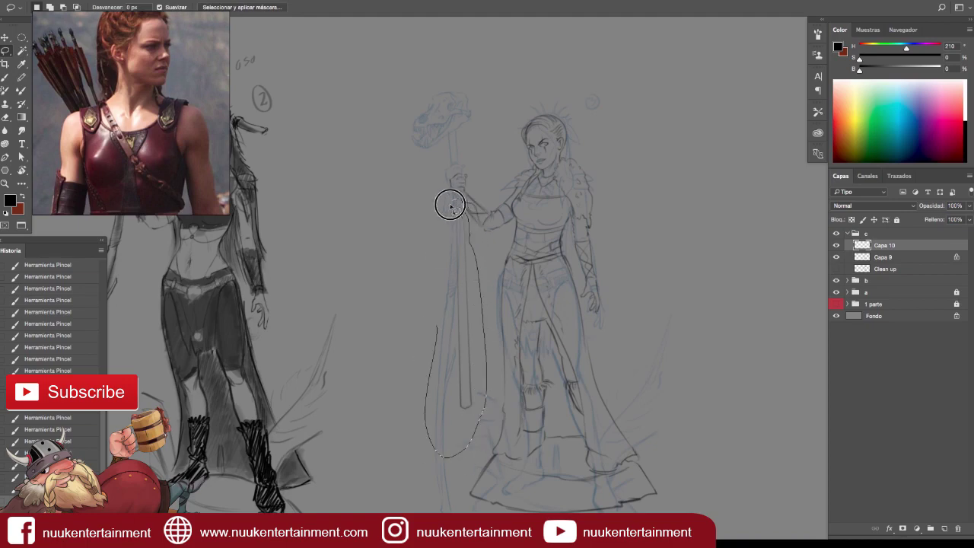
key(ctrl+t)
drag(455, 456, 455, 500)
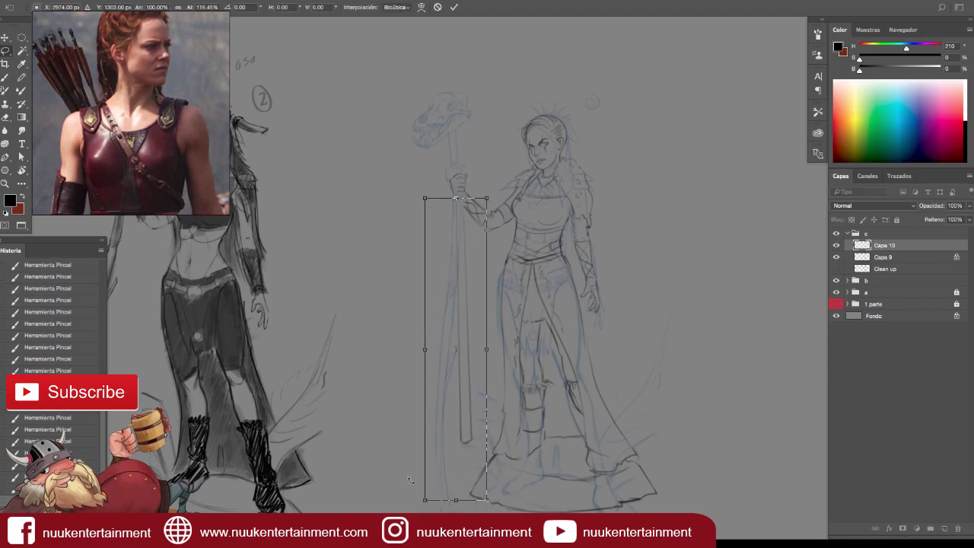
key(Return)
key(b)
mouse_move(491, 419)
mouse_down()
mouse_move(508, 385)
mouse_move(483, 408)
mouse_up()
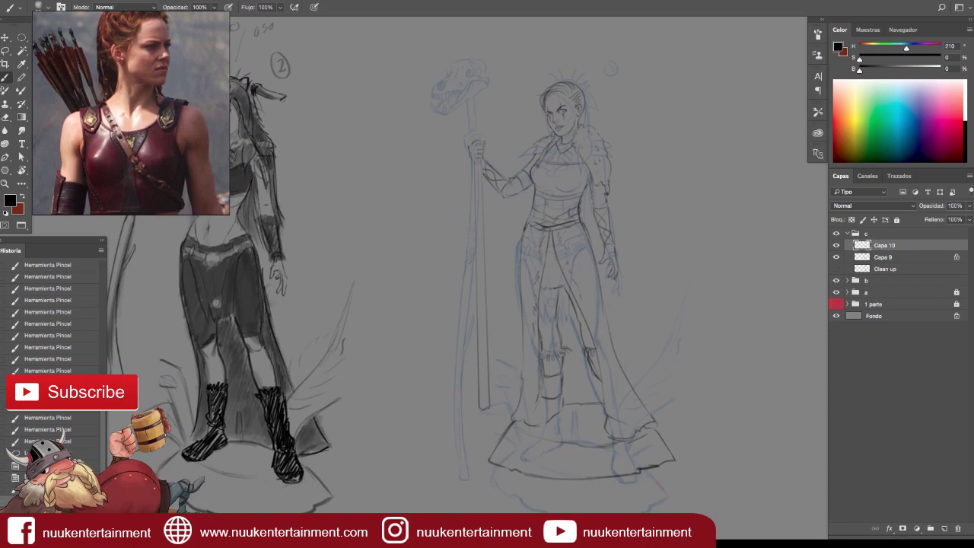
key(ctrl+alt+z)
key(ctrl+alt+z)
key(ctrl+alt+z)
key(ctrl+alt+z)
key(Return)
key(ctrl+d)
Sketch the first curve of the axe blade beside the staff's base.
drag(479, 417, 490, 420)
drag(483, 420, 496, 421)
mouse_move(489, 420)
mouse_down()
mouse_move(498, 422)
mouse_move(481, 425)
mouse_move(455, 386)
mouse_move(448, 465)
mouse_up()
key(ctrl+z)
drag(432, 375, 455, 457)
key(ctrl+z)
mouse_move(434, 363)
mouse_down()
mouse_move(457, 483)
mouse_move(487, 423)
mouse_up()
key(ctrl+z)
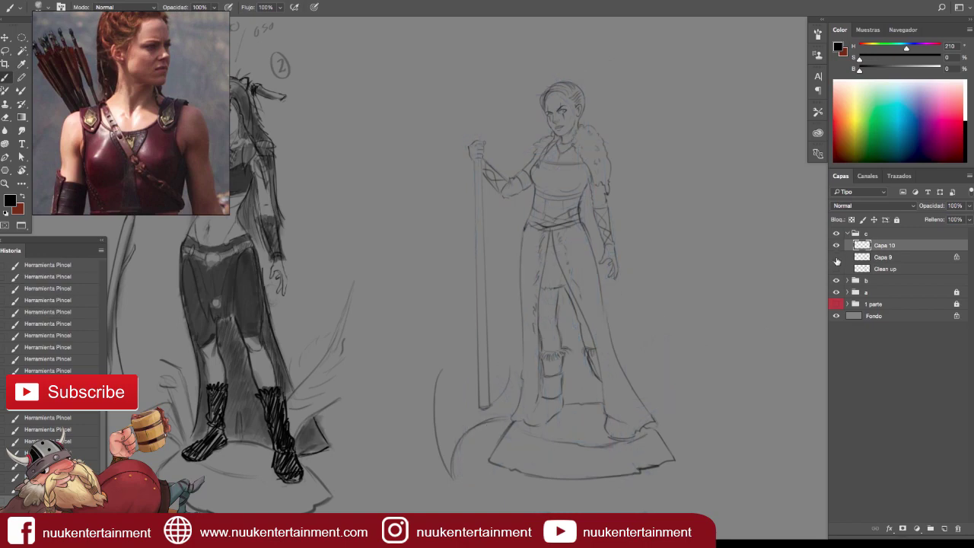
Extend the top of the staff upward.
scroll(768, 331, down, 2)
scroll(561, 391, down, 1)
scroll(677, 379, down, 1)
scroll(668, 383, up, 1)
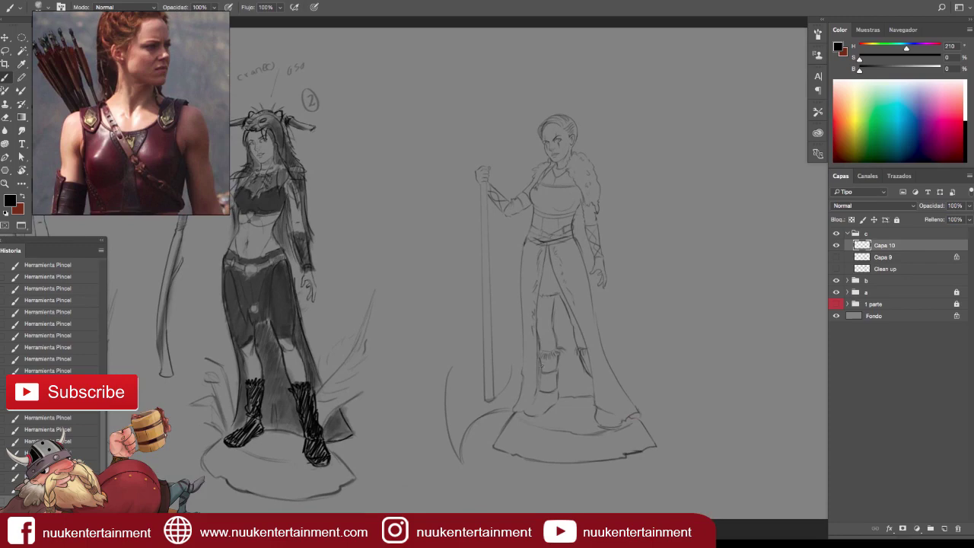
scroll(487, 160, up, 1)
scroll(491, 163, up, 1)
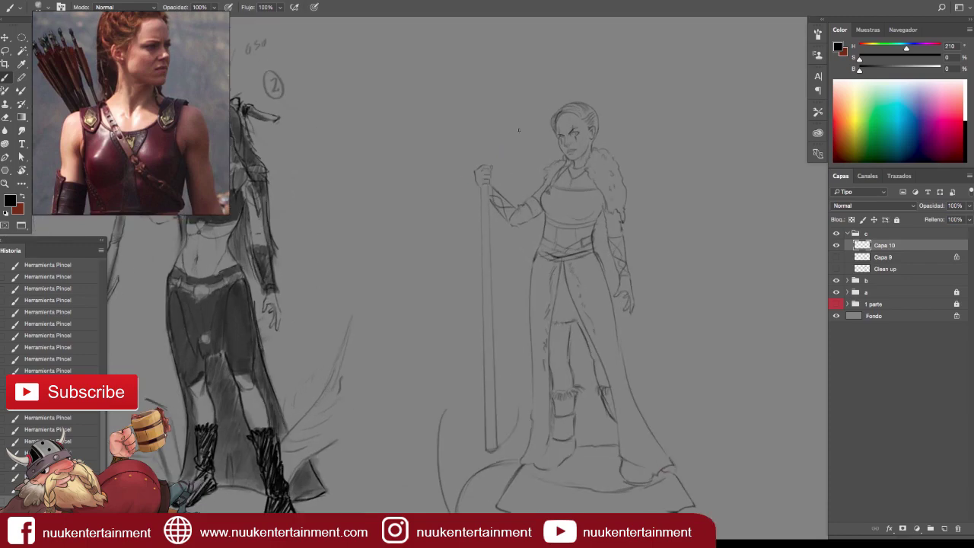
scroll(511, 221, up, 1)
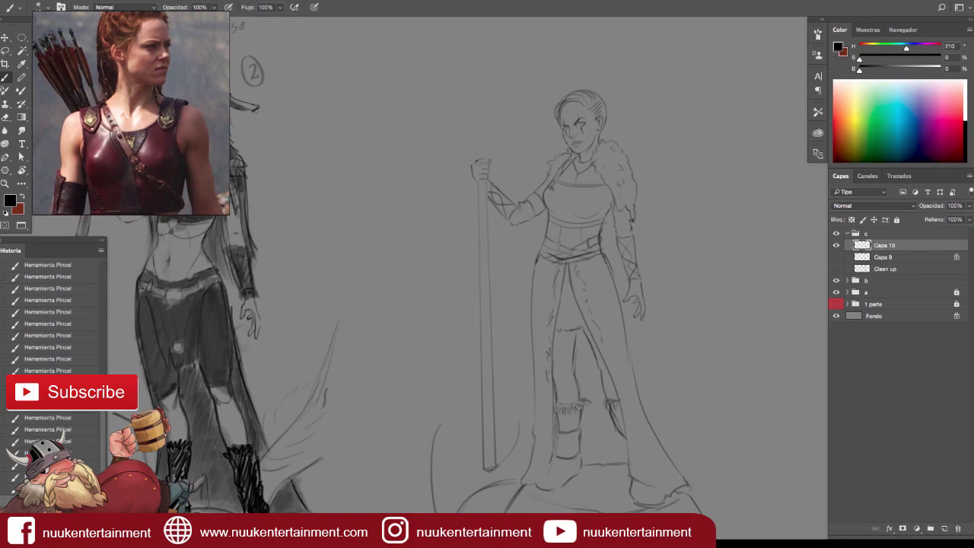
drag(476, 148, 476, 134)
scroll(510, 231, down, 1)
scroll(504, 235, down, 1)
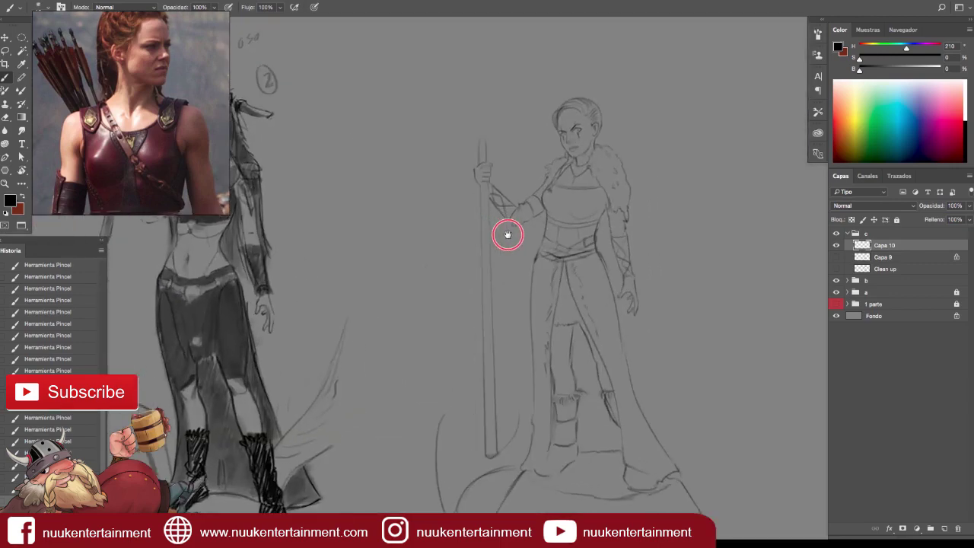
scroll(490, 235, down, 2)
scroll(491, 235, down, 1)
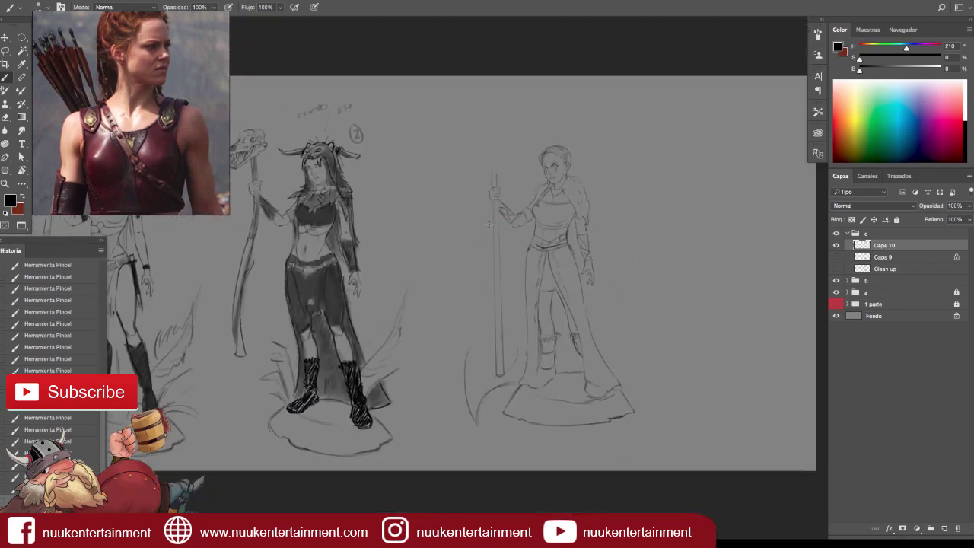
scroll(693, 261, up, 1)
scroll(678, 272, up, 2)
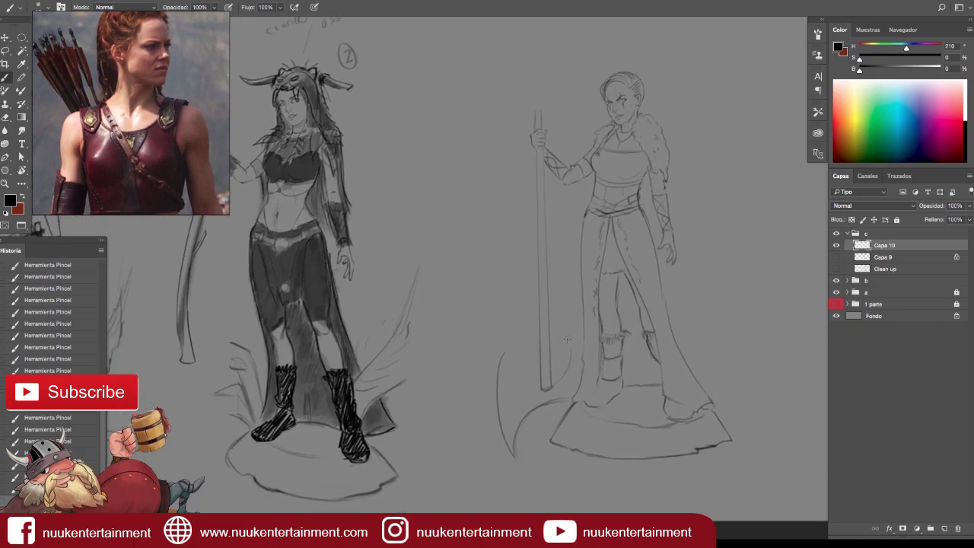
Add strokes to the axe blade and a crossbar at the staff bottom.
mouse_move(505, 345)
mouse_down()
mouse_move(500, 359)
mouse_move(512, 332)
mouse_up()
drag(556, 387, 566, 378)
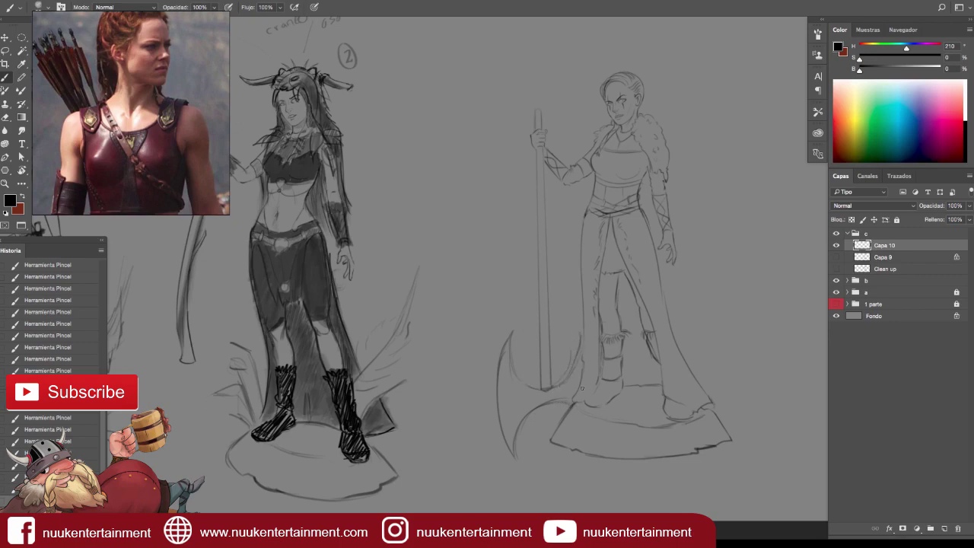
key(e)
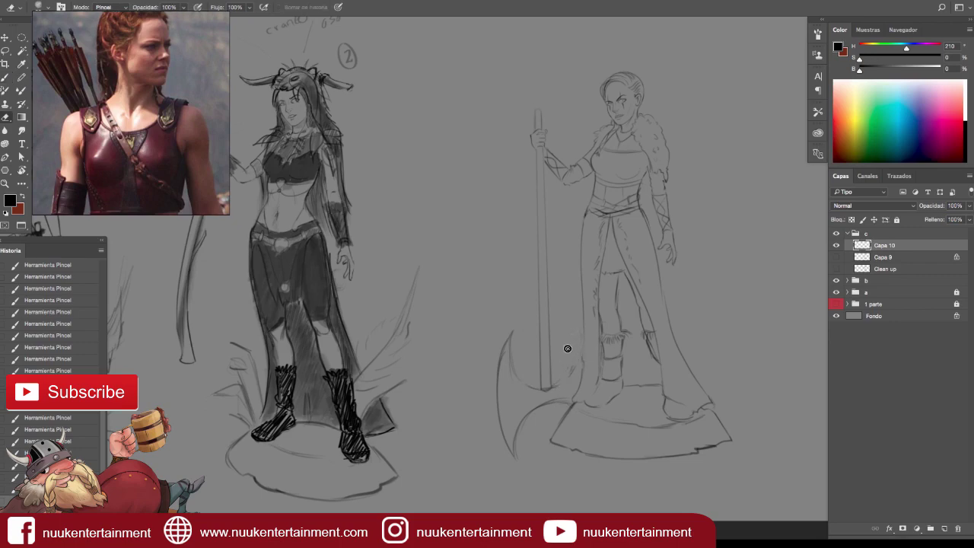
key(b)
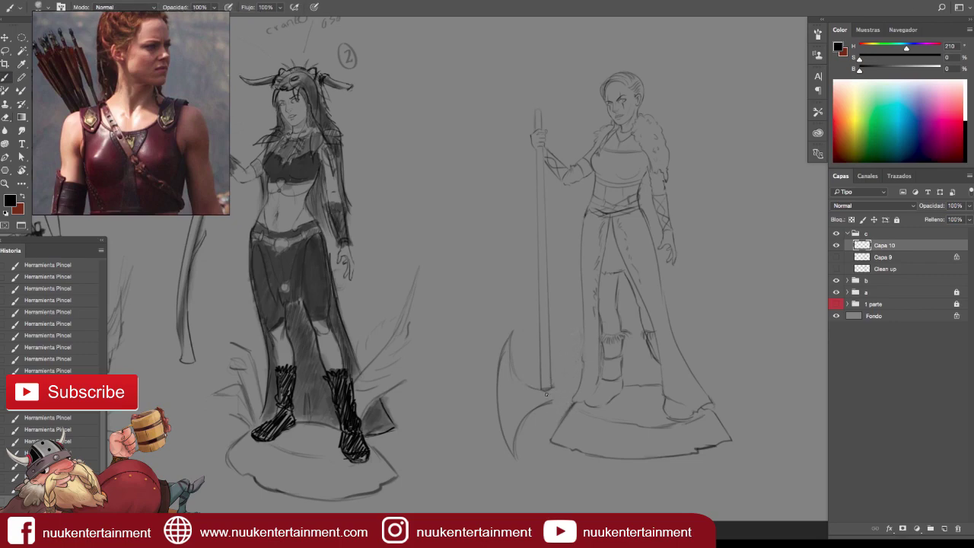
mouse_move(542, 387)
mouse_down()
mouse_move(553, 414)
mouse_move(552, 390)
mouse_up()
scroll(553, 417, down, 2)
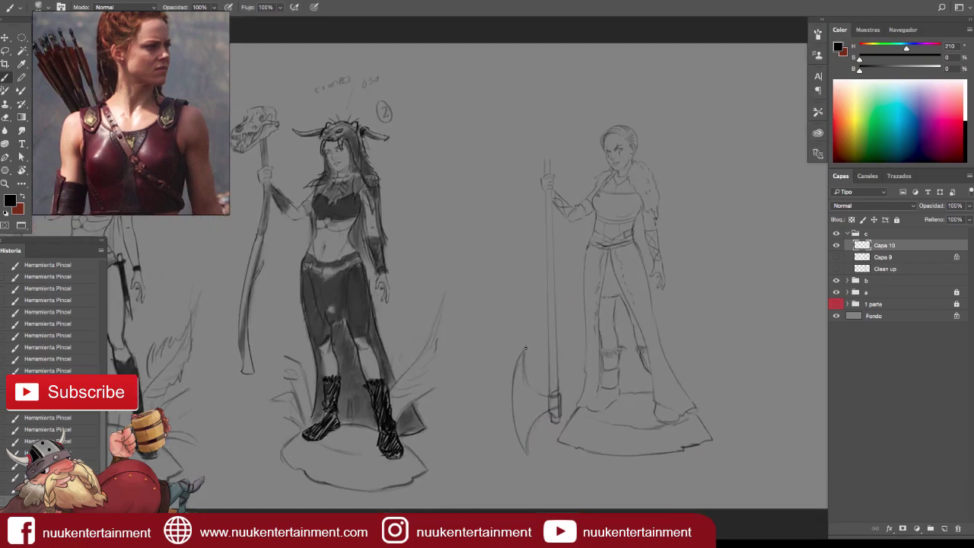
mouse_move(514, 372)
mouse_down()
mouse_move(525, 308)
mouse_move(526, 350)
mouse_up()
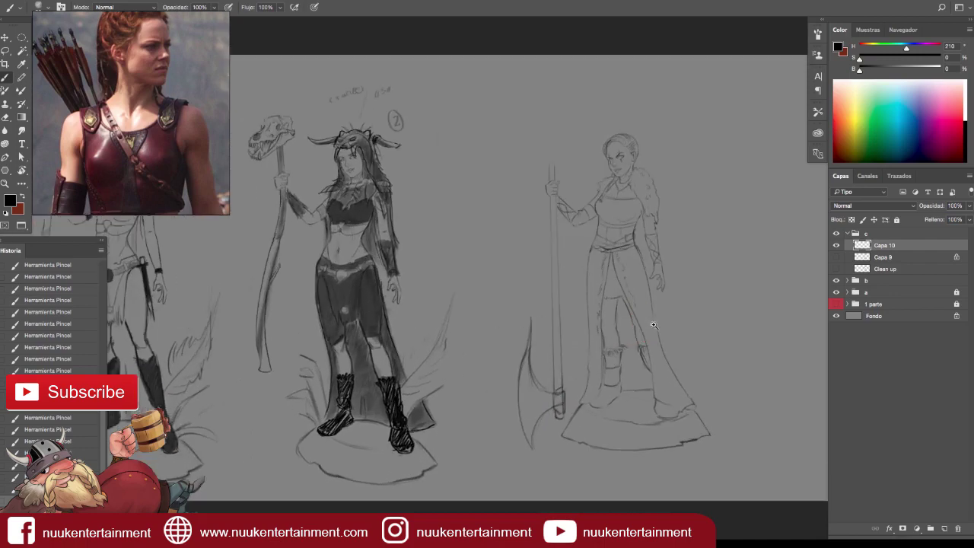
Lasso the axe blade and rotate, widen and skew it with Free Transform.
key(l)
mouse_move(523, 323)
mouse_down()
mouse_move(528, 447)
mouse_move(517, 329)
mouse_up()
key(ctrl+t)
drag(471, 407, 511, 315)
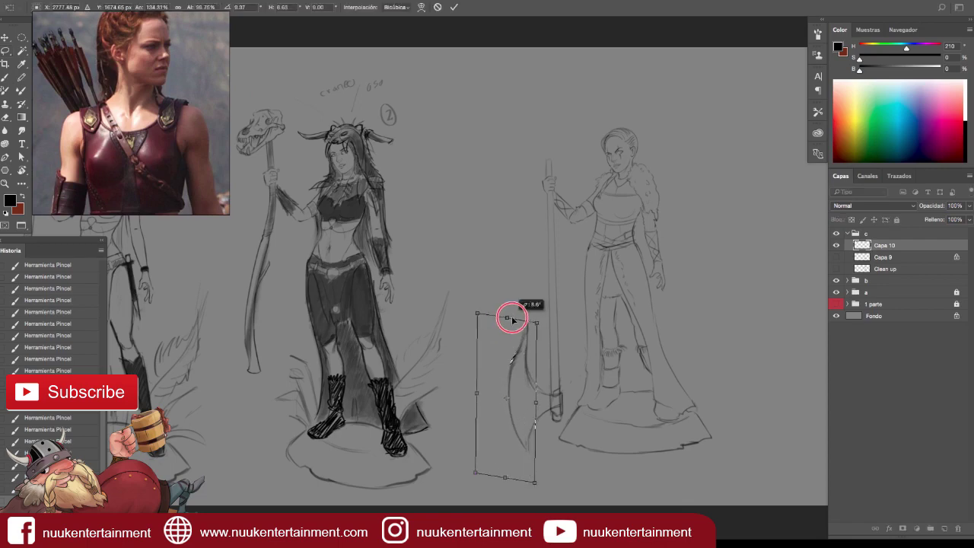
drag(473, 401, 461, 401)
drag(505, 325, 512, 322)
drag(535, 482, 540, 474)
key(Return)
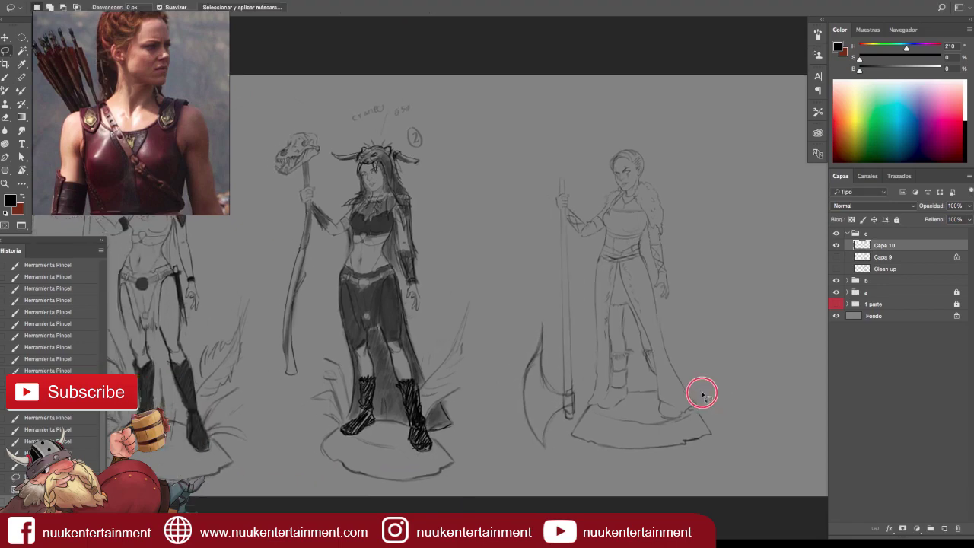
Rotate the view and erase the stray lower axe-blade lines.
key(r)
drag(697, 330, 520, 453)
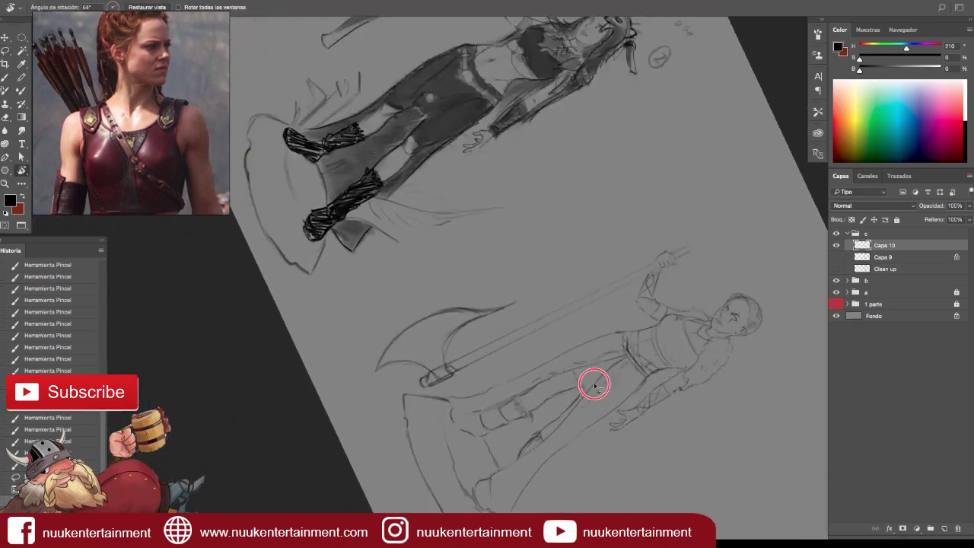
scroll(593, 383, up, 5)
key(p)
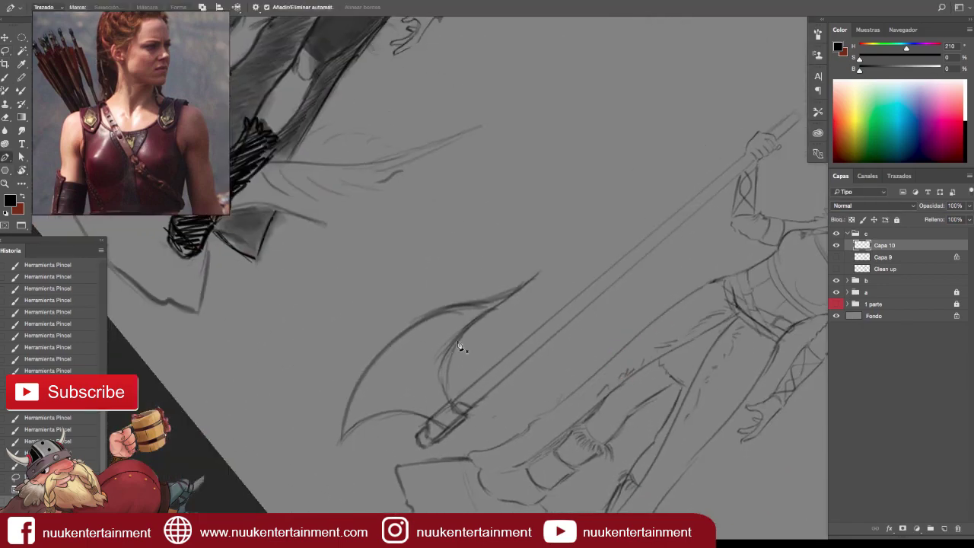
key(e)
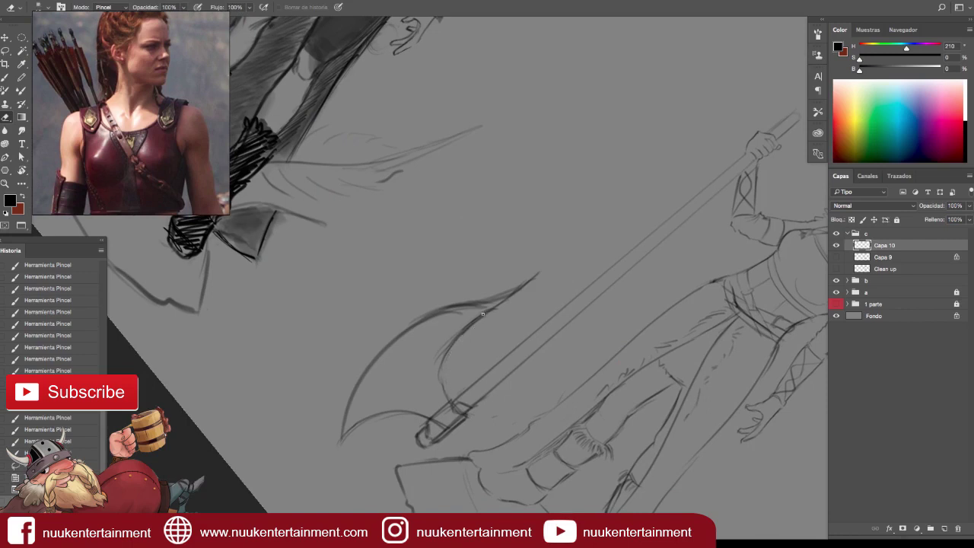
mouse_move(447, 304)
mouse_down()
mouse_move(417, 318)
mouse_move(441, 350)
mouse_up()
mouse_move(362, 423)
mouse_down()
mouse_move(344, 440)
mouse_move(404, 415)
mouse_up()
scroll(477, 366, down, 3)
scroll(478, 365, down, 2)
Turn the sheet back upright, frame all three figures, and hide the panels.
key(r)
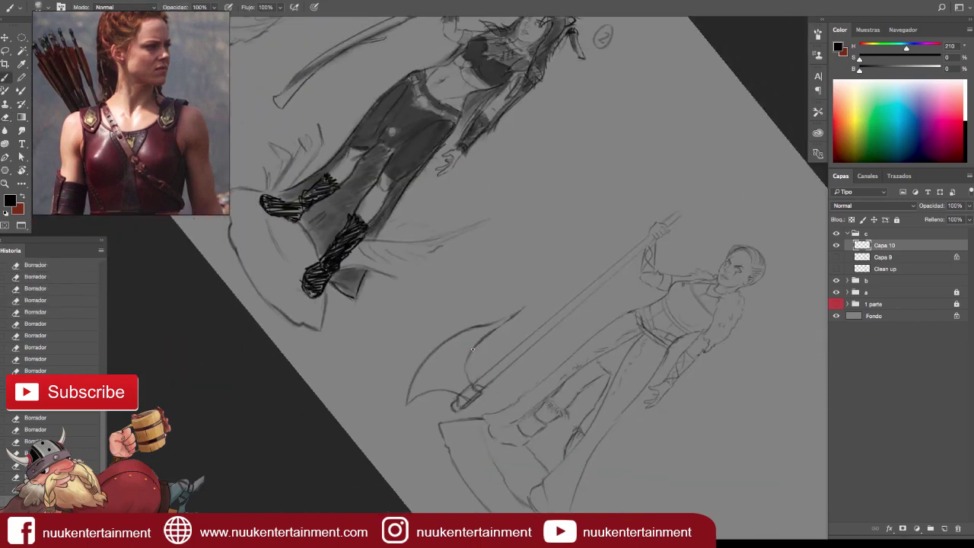
scroll(543, 348, down, 3)
drag(652, 348, 657, 213)
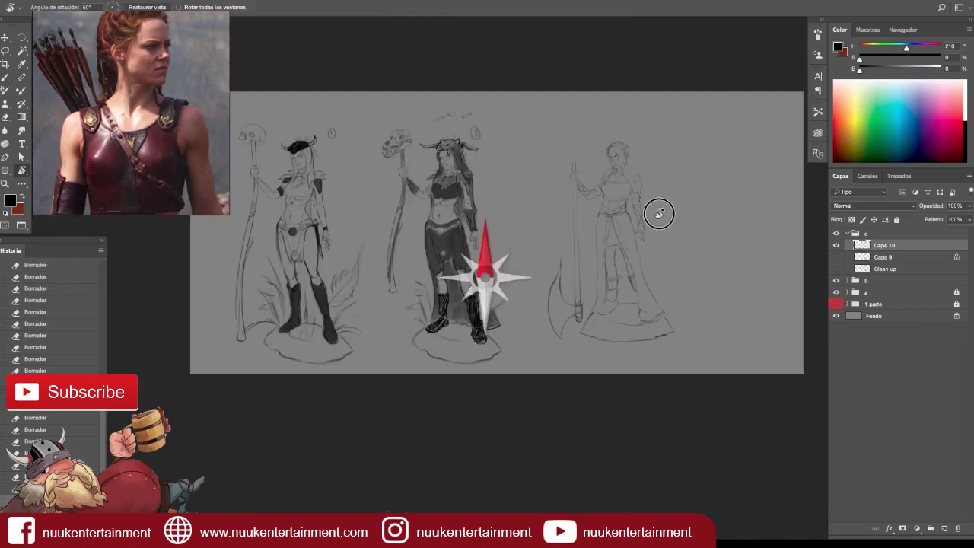
scroll(685, 319, up, 2)
scroll(696, 310, up, 2)
drag(696, 311, 788, 339)
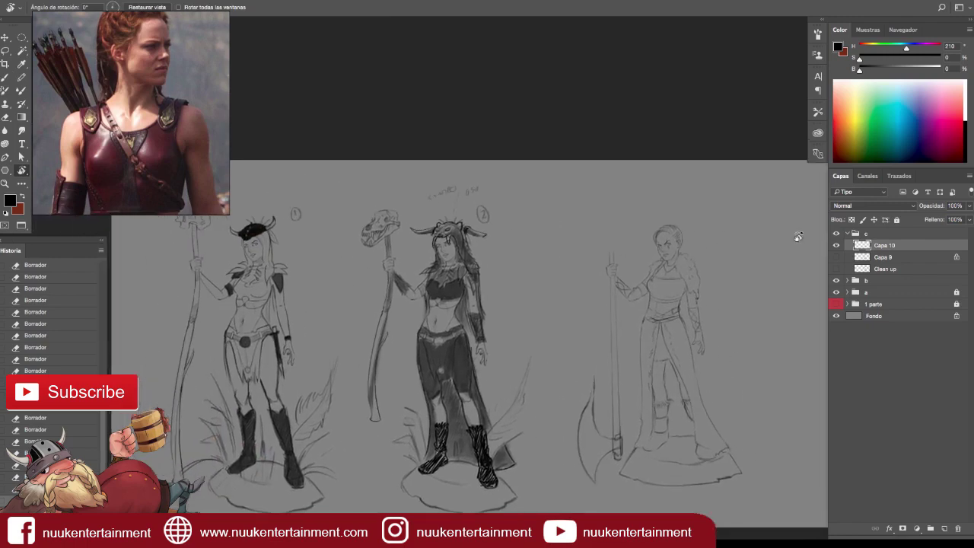
key(b)
scroll(686, 216, up, 2)
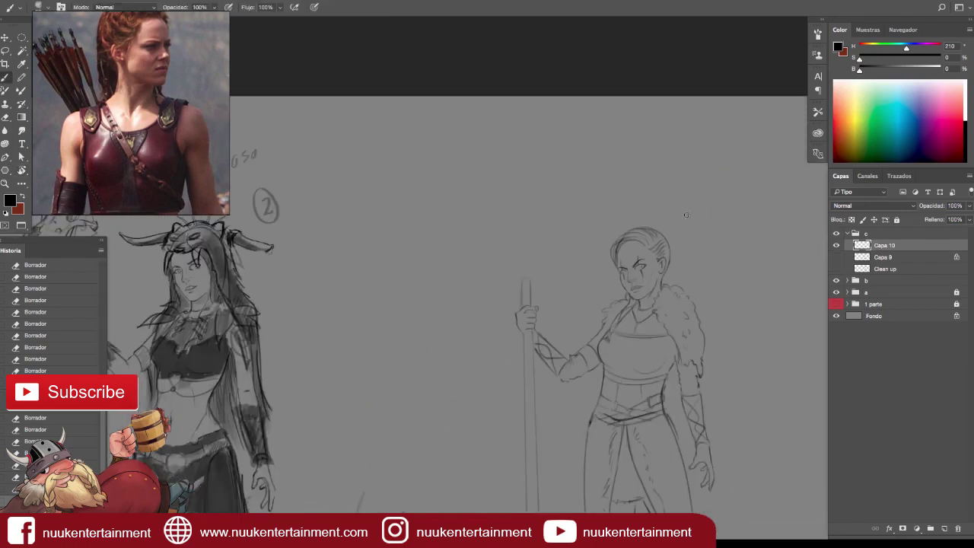
scroll(678, 227, down, 2)
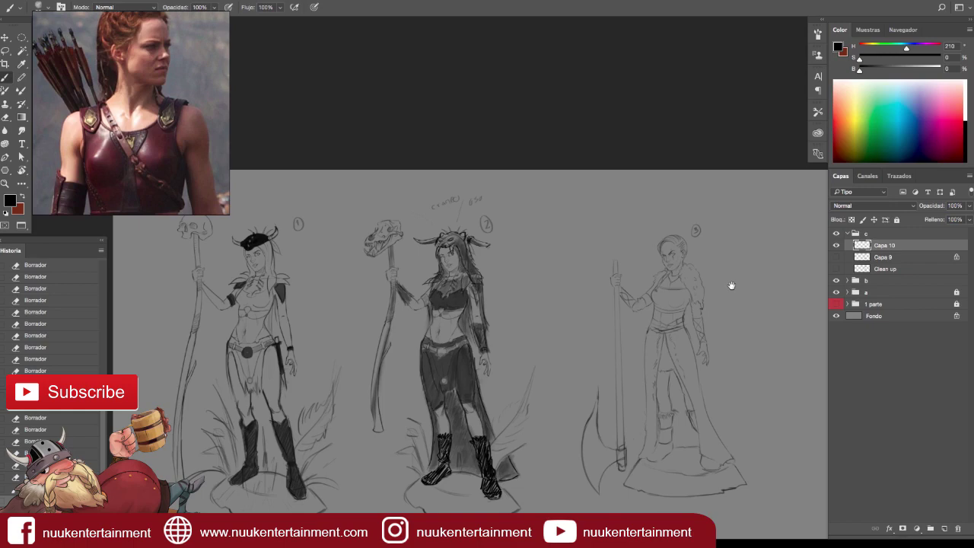
key(Tab)
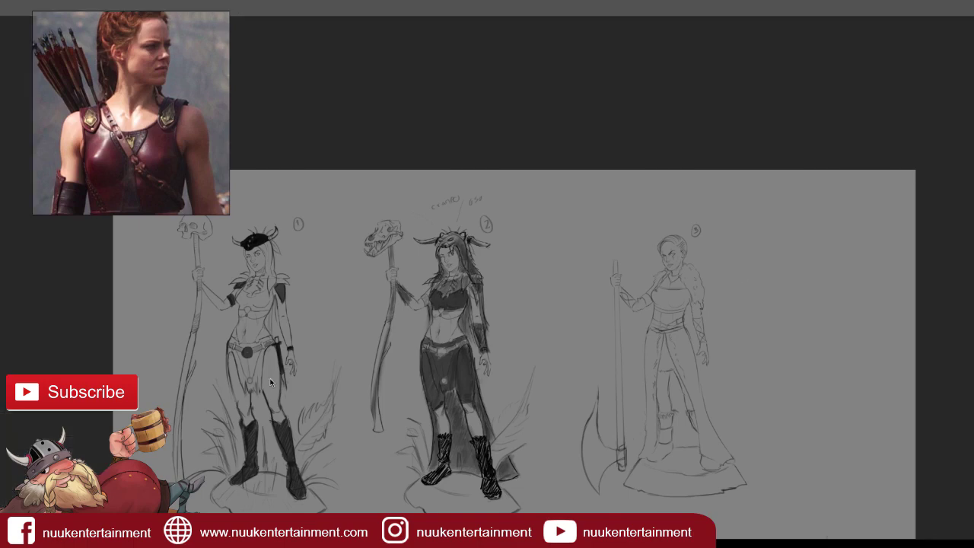
Bring the panels back and zoom in on the third warrior.
key(Tab)
scroll(739, 327, up, 2)
scroll(735, 333, up, 2)
scroll(744, 335, up, 2)
scroll(734, 335, down, 3)
scroll(745, 336, up, 1)
scroll(742, 338, up, 1)
scroll(685, 342, up, 1)
scroll(650, 346, up, 1)
scroll(663, 353, down, 2)
scroll(668, 353, up, 1)
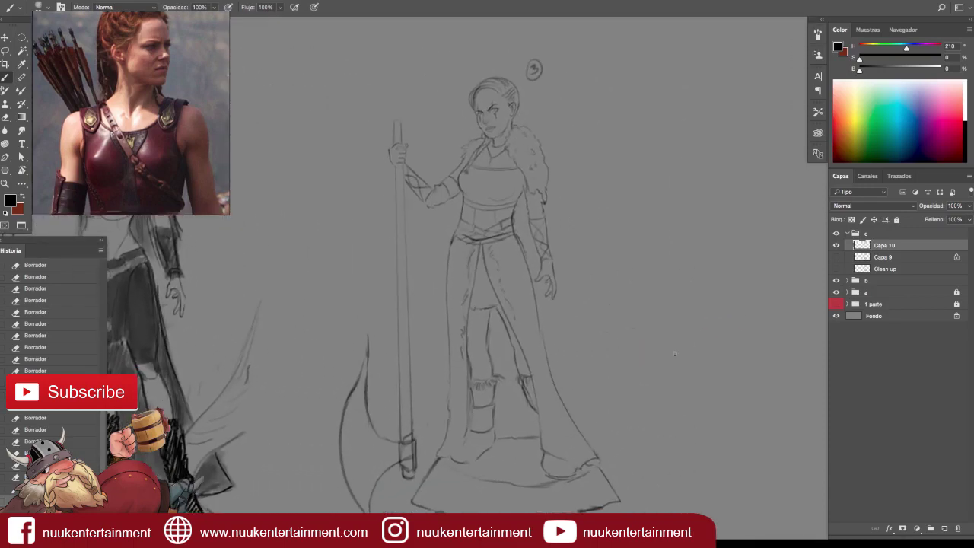
Duplicate Capa 10 and merge it with its copy into Capa 10 copia to darken the lines.
key(ctrl+j)
shift+click(886, 258)
key(ctrl+e)
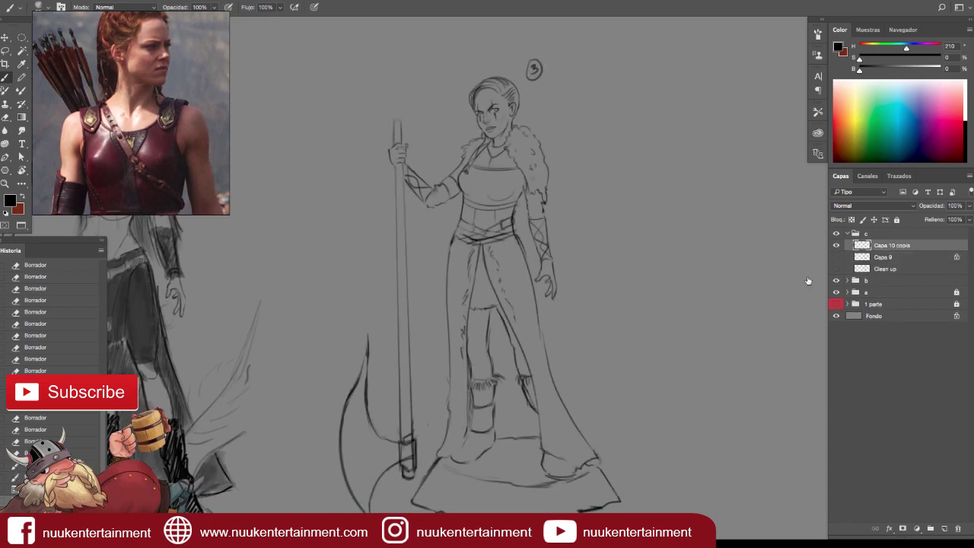
Reinforce the staff's right edge with a brush stroke.
right_click(322, 381)
key(Escape)
right_click(265, 506)
drag(354, 147, 360, 234)
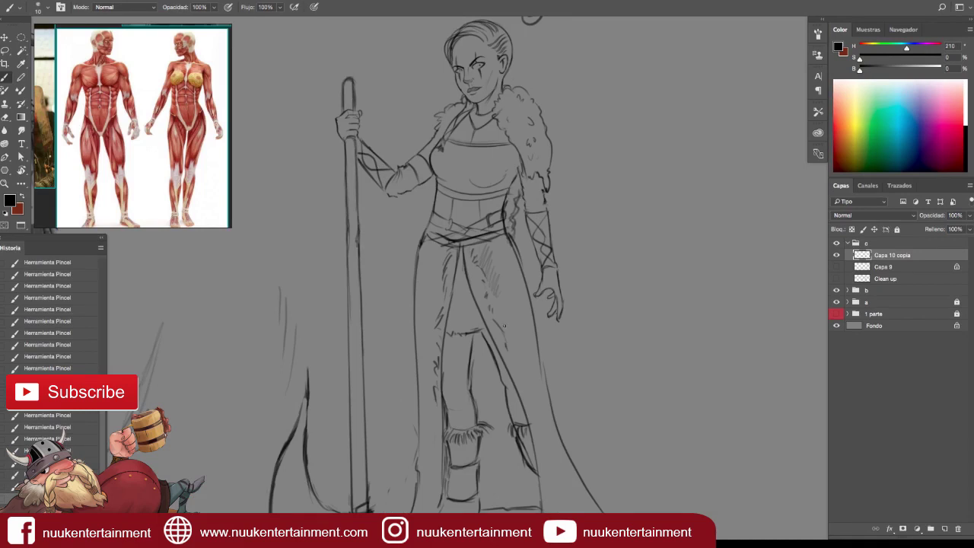
Lasso the axe blade and stretch its left side wider with Free Transform.
scroll(349, 261, down, 2)
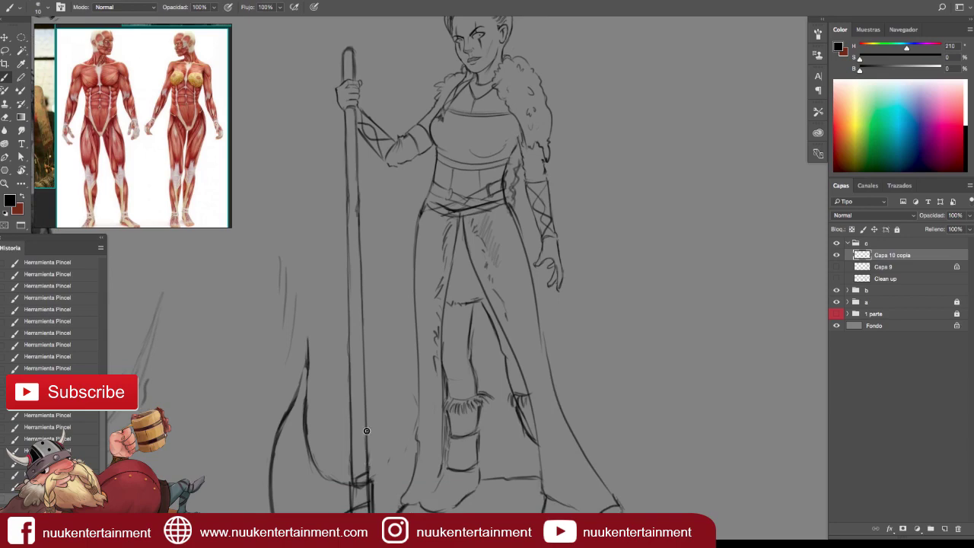
scroll(358, 280, down, 2)
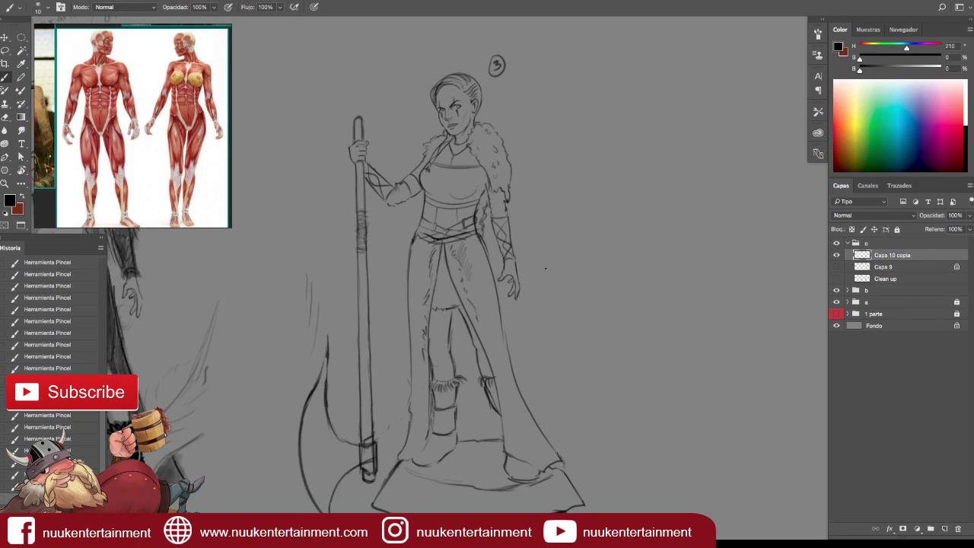
scroll(545, 268, down, 2)
mouse_move(555, 337)
mouse_down()
mouse_move(662, 320)
mouse_move(659, 330)
mouse_move(704, 337)
mouse_move(629, 363)
mouse_up()
scroll(617, 333, up, 3)
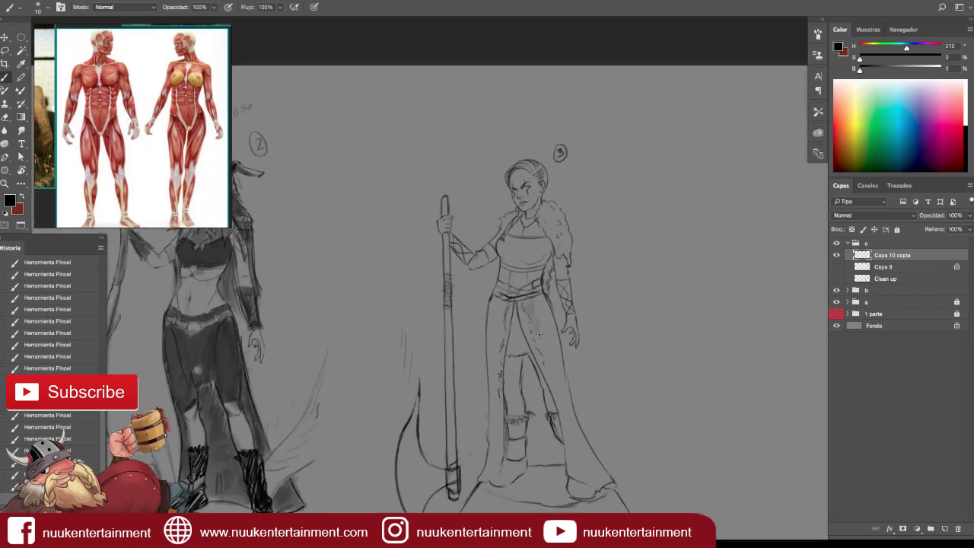
scroll(555, 390, up, 1)
scroll(550, 370, up, 1)
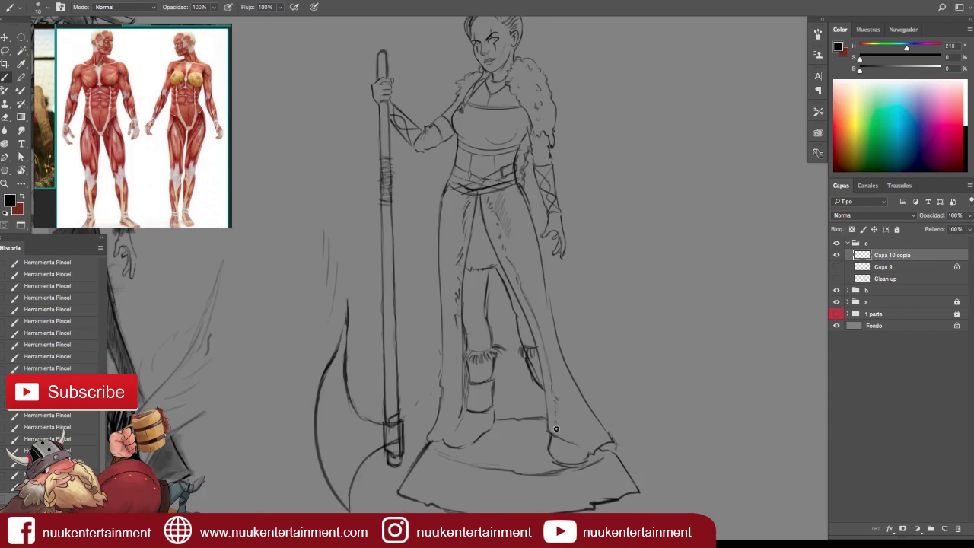
scroll(516, 310, down, 2)
scroll(492, 322, up, 1)
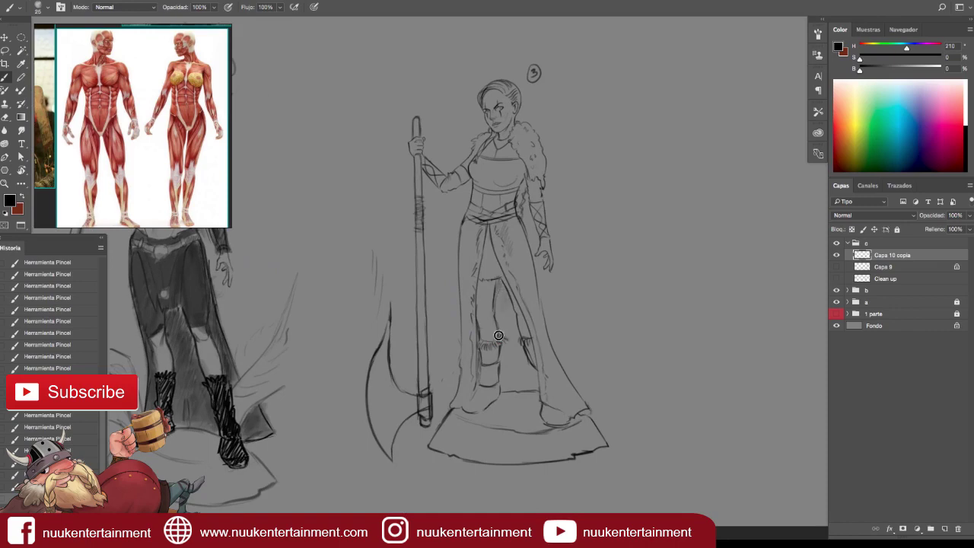
scroll(524, 359, down, 2)
scroll(533, 356, up, 1)
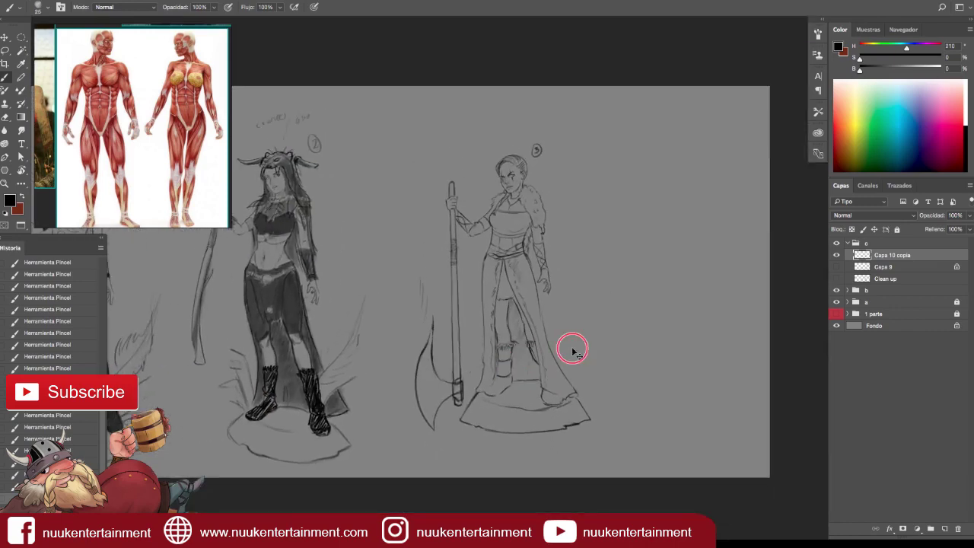
scroll(571, 350, up, 1)
scroll(501, 219, down, 1)
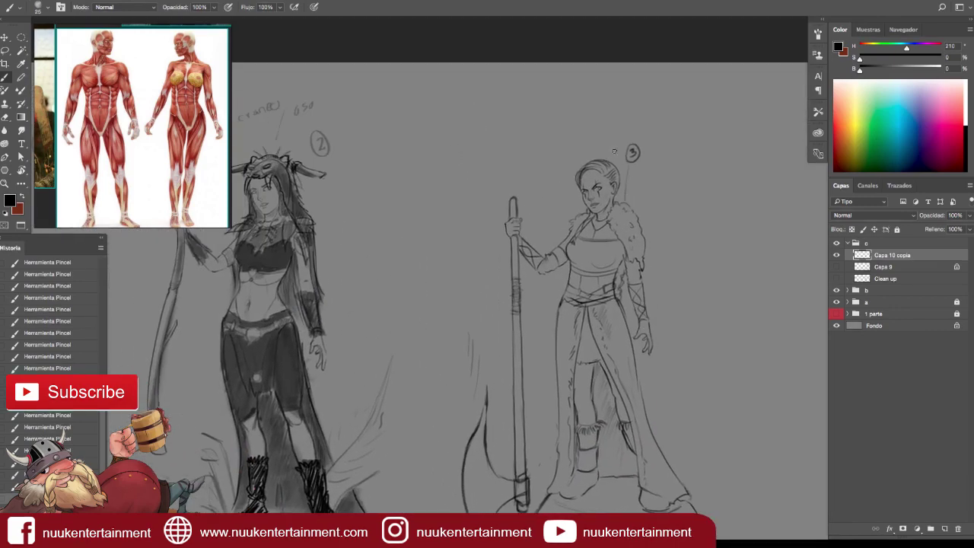
scroll(624, 194, up, 1)
scroll(623, 228, down, 1)
scroll(532, 304, down, 2)
key(l)
mouse_move(446, 262)
mouse_down()
mouse_move(453, 441)
mouse_move(460, 331)
mouse_move(448, 266)
mouse_up()
key(ctrl+t)
drag(397, 355, 382, 350)
key(Return)
Touch up the bottom of the axe handle and lower the sketch layer's opacity.
scroll(626, 298, down, 2)
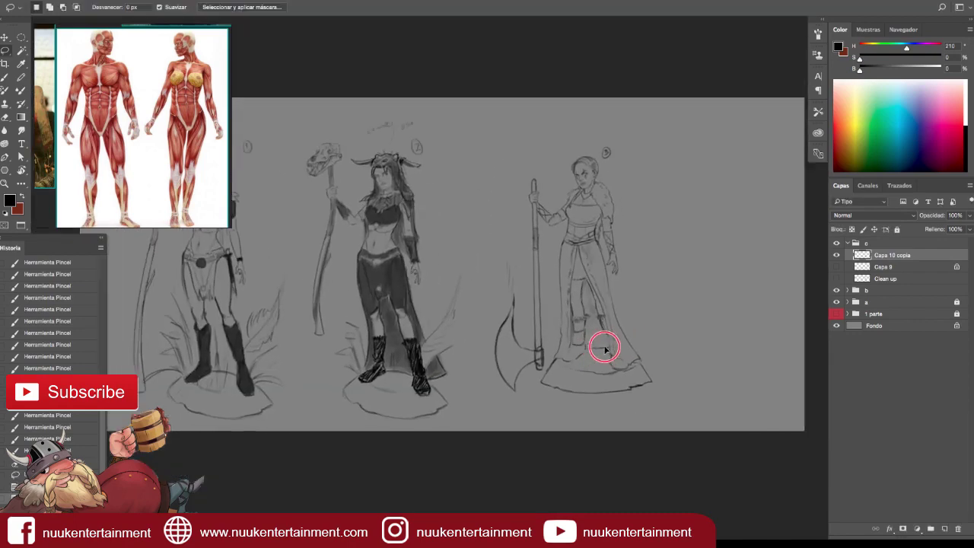
scroll(528, 389, up, 1)
key(b)
scroll(561, 381, down, 1)
scroll(560, 380, up, 1)
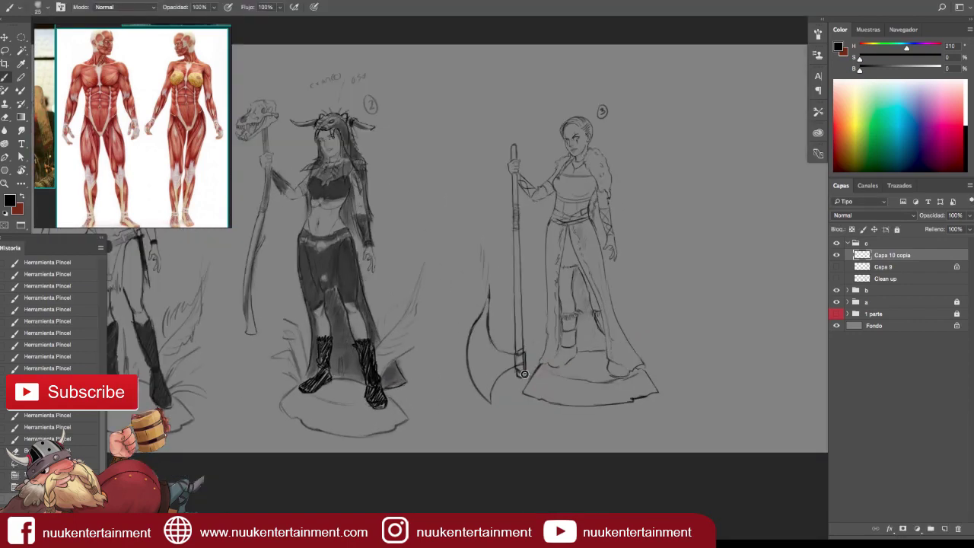
drag(530, 368, 524, 369)
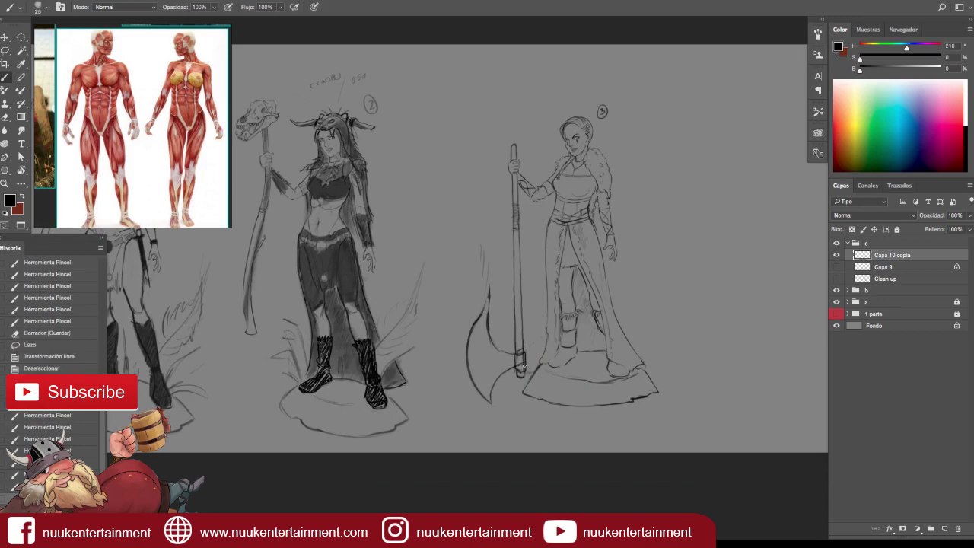
key(h)
key(3)
key(4)
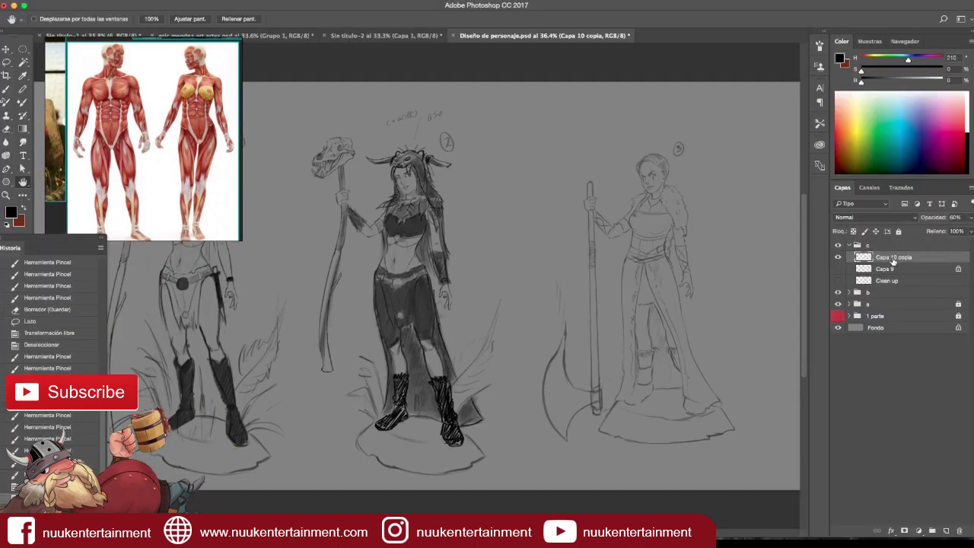
Briefly fade the Capa 10 copia sketch layer to 30% and restore full opacity.
key(3)
key(0)
key(3)
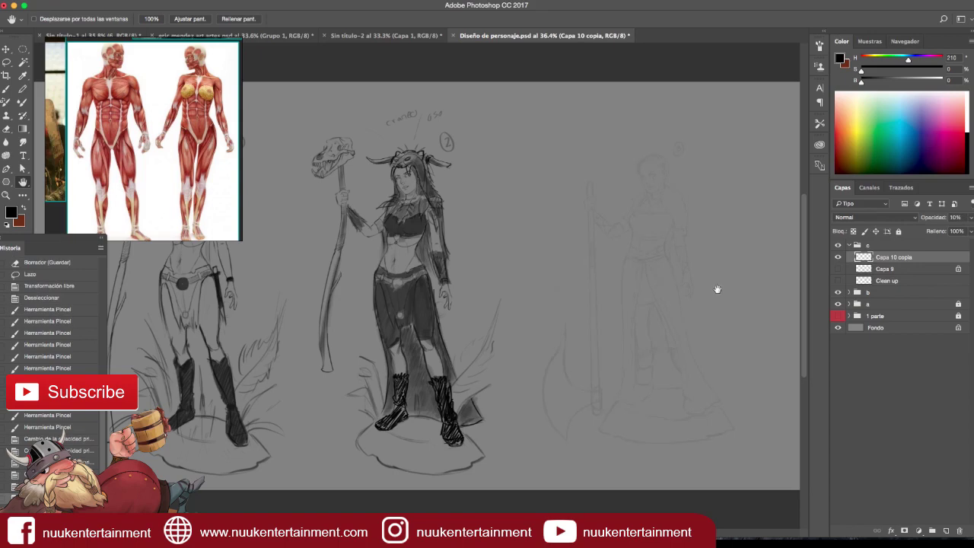
key(0)
Switch to full-screen mode and show the Capa 9 layer's blue figure.
key(b)
scroll(710, 301, up, 2)
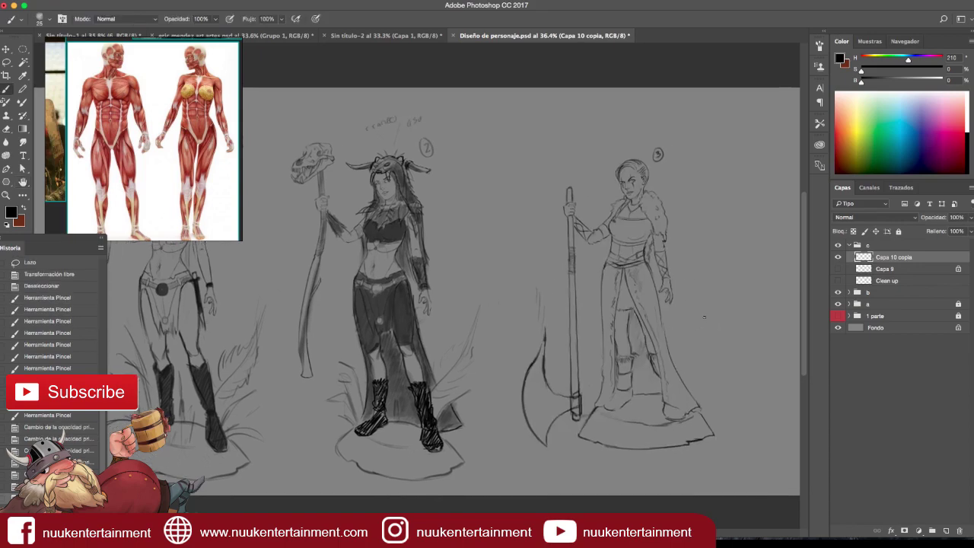
key(f)
scroll(615, 249, up, 1)
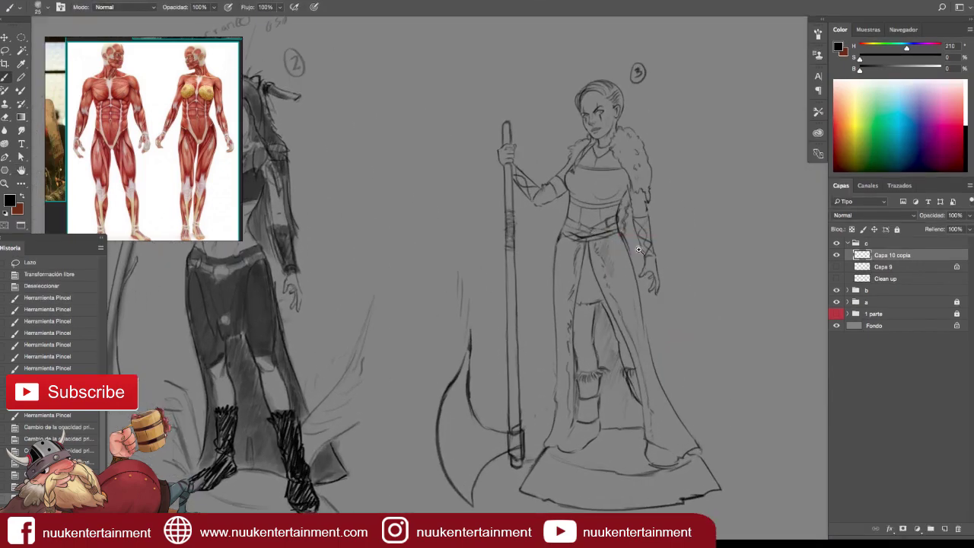
click(836, 266)
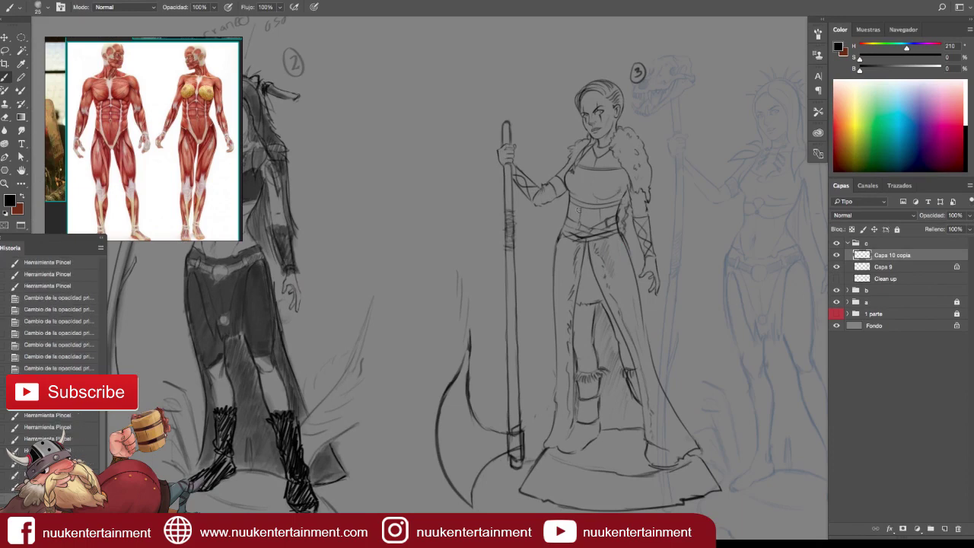
Sketch the right shoe tip, darken the robe's left edge and erase stray marks.
mouse_move(674, 452)
mouse_down()
mouse_move(682, 461)
mouse_move(698, 440)
mouse_up()
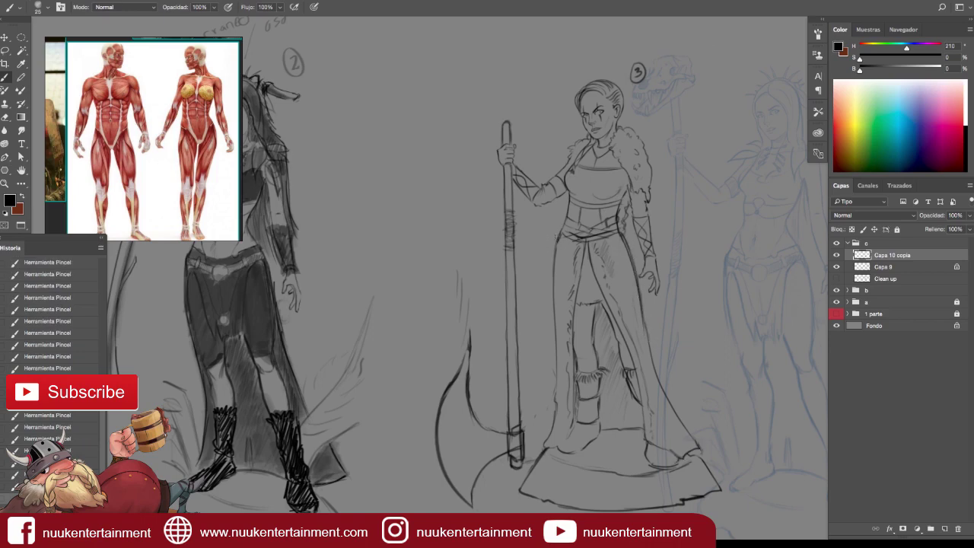
drag(557, 232, 551, 319)
drag(554, 251, 560, 358)
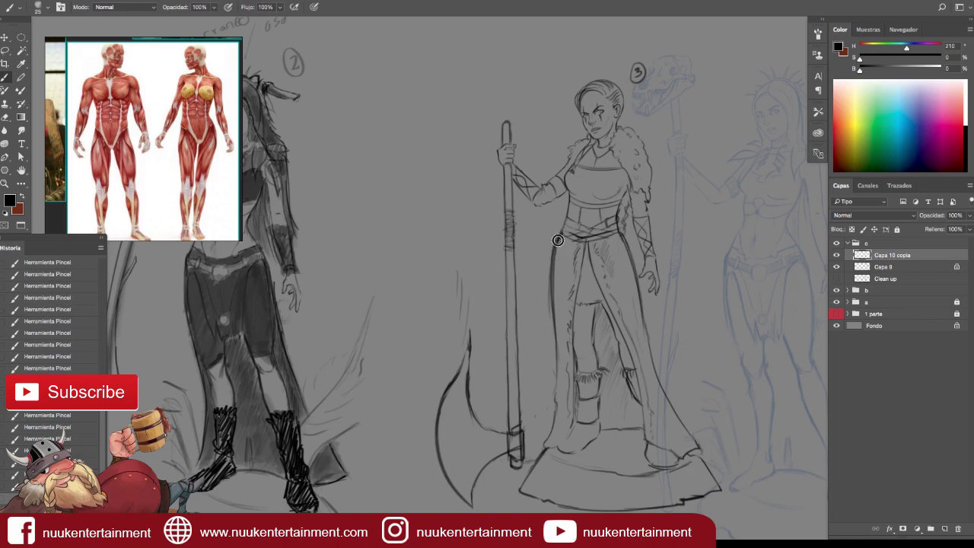
key(e)
mouse_move(559, 326)
mouse_down()
mouse_move(553, 298)
mouse_move(561, 346)
mouse_up()
Tilt the canvas view and draw a ground line beneath the axe.
key(ctrl+minus)
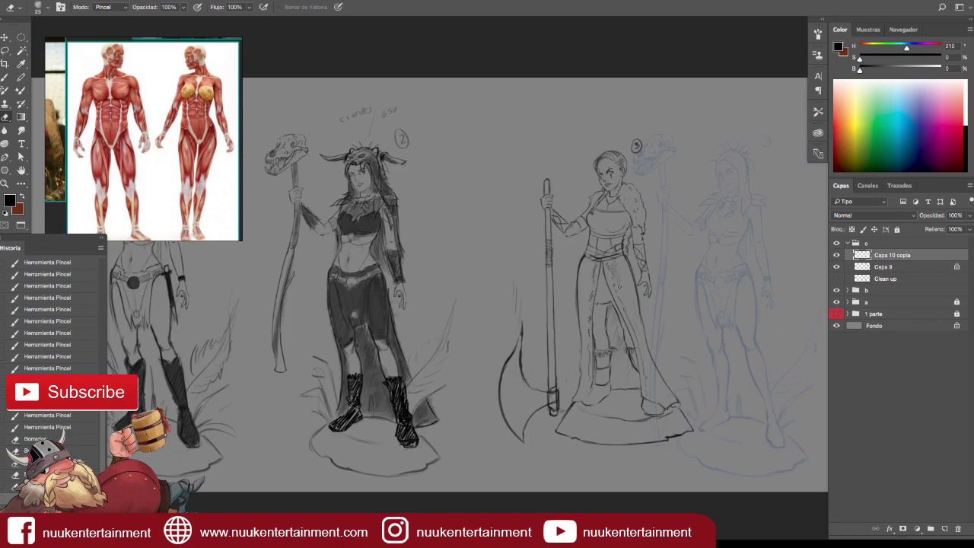
key(r)
scroll(664, 269, up, 2)
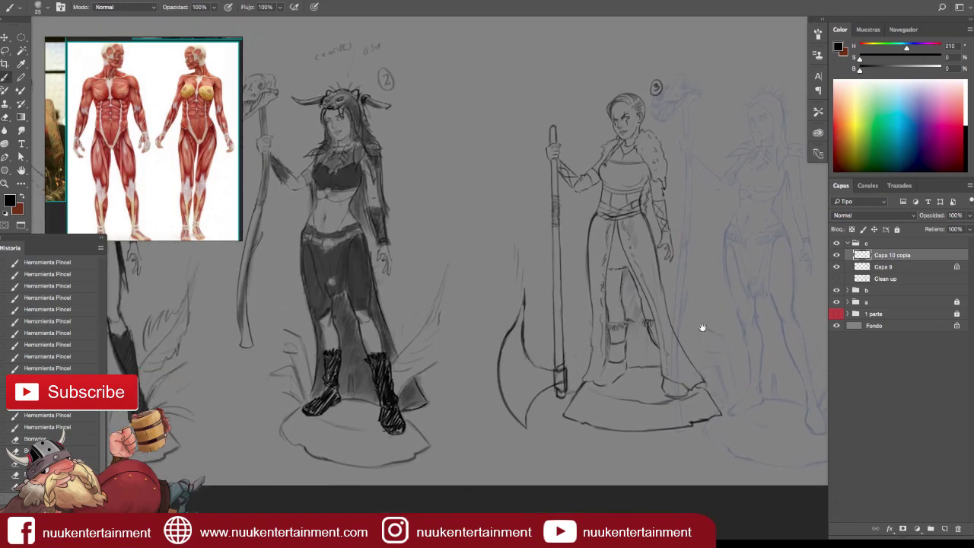
drag(727, 280, 748, 226)
key(b)
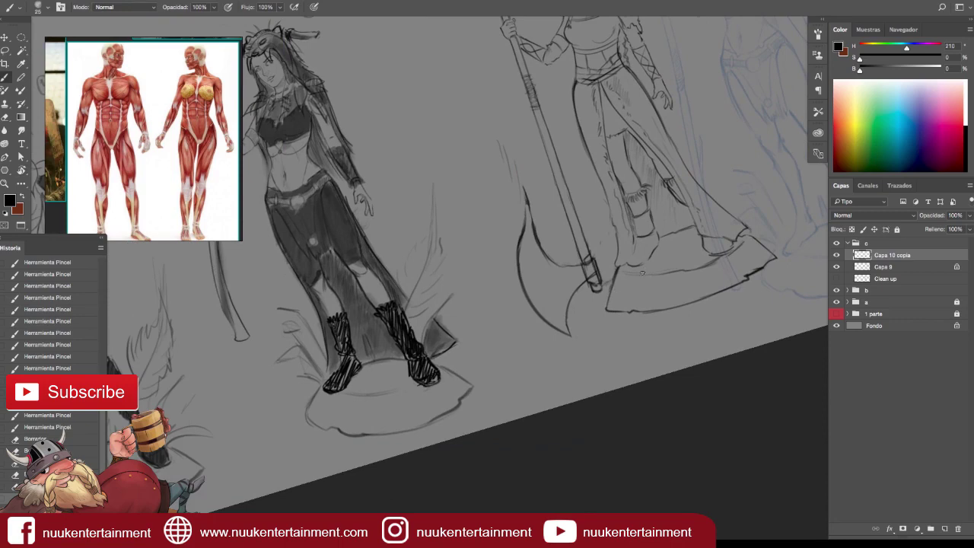
key(ctrl+shift+z)
key(ctrl+shift+z)
key(ctrl+shift+z)
key(ctrl+shift+z)
key(ctrl+shift+z)
key(ctrl+shift+z)
key(ctrl+shift+z)
key(ctrl+shift+z)
key(ctrl+shift+z)
key(ctrl+shift+z)
key(ctrl+shift+z)
key(ctrl+shift+z)
mouse_move(535, 355)
mouse_down()
mouse_move(623, 320)
mouse_move(583, 328)
mouse_up()
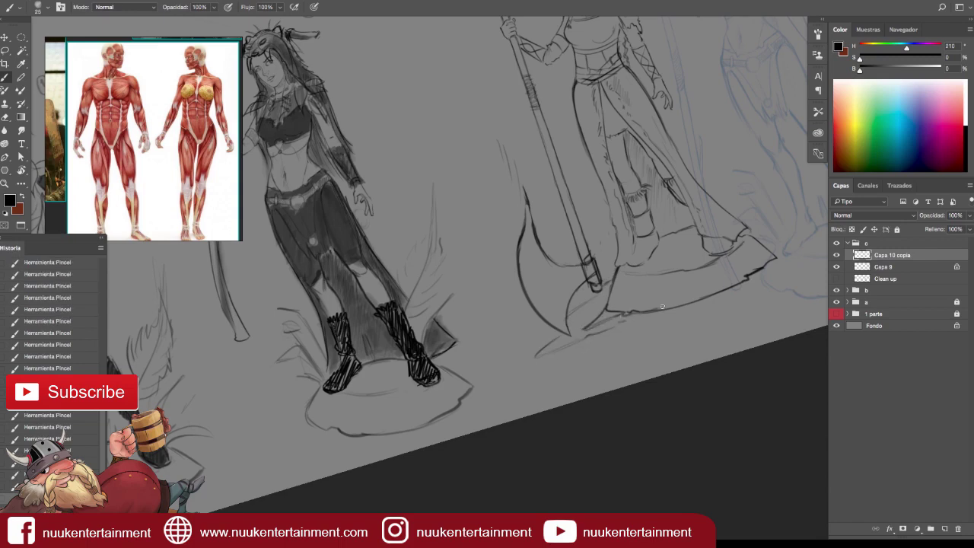
Straighten the tilted canvas view back to upright.
key(e)
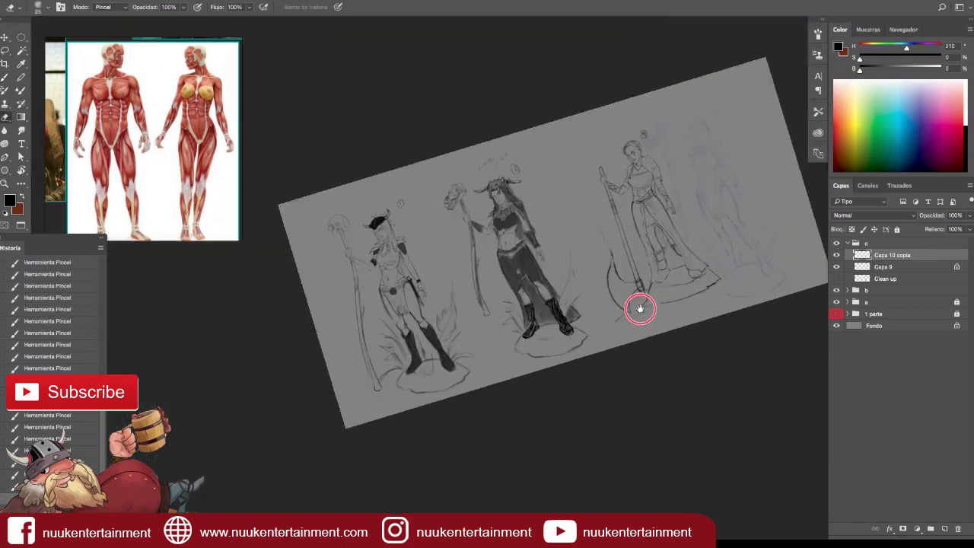
mouse_move(639, 306)
mouse_down()
mouse_move(602, 307)
mouse_move(649, 321)
mouse_up()
key(r)
scroll(639, 327, up, 3)
scroll(593, 221, up, 3)
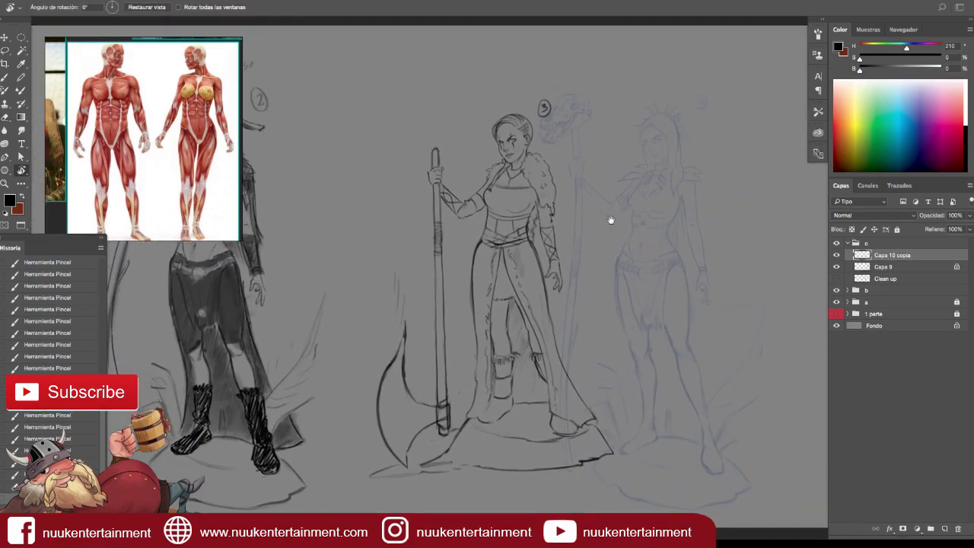
key(b)
scroll(601, 229, up, 2)
Browse the reference images and display the forest photo beside the canvas.
key(Tab)
drag(170, 176, 305, 272)
scroll(293, 278, down, 3)
scroll(286, 284, up, 3)
scroll(285, 284, up, 3)
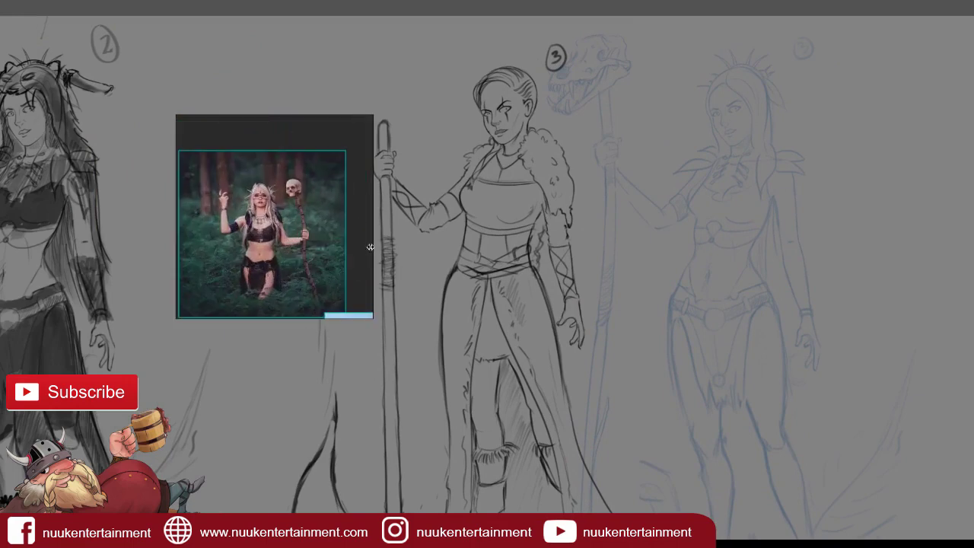
key(Tab)
scroll(518, 289, down, 2)
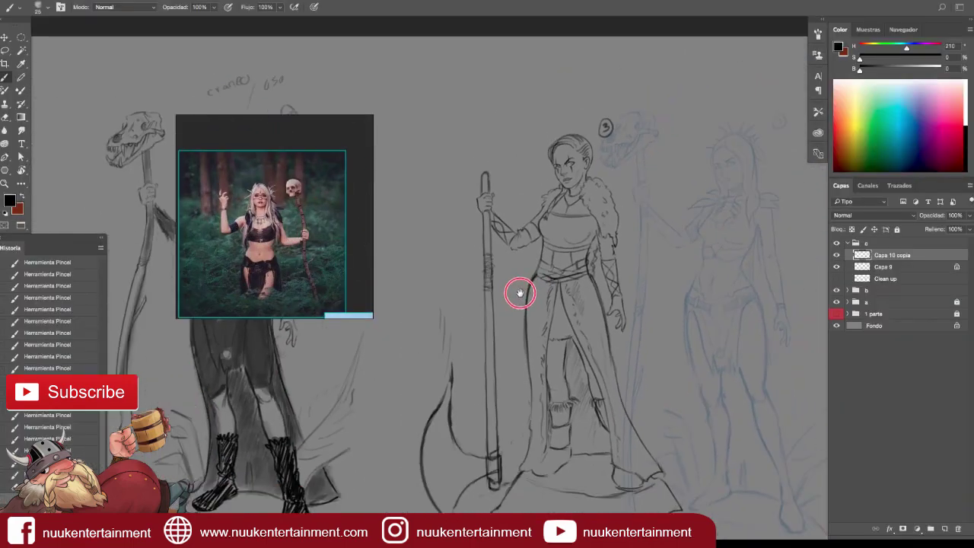
Lasso the hand at the top of the staff and rotate it counter-clockwise.
key(l)
drag(508, 184, 509, 188)
key(ctrl+t)
drag(492, 223, 500, 233)
drag(537, 263, 748, 156)
key(Return)
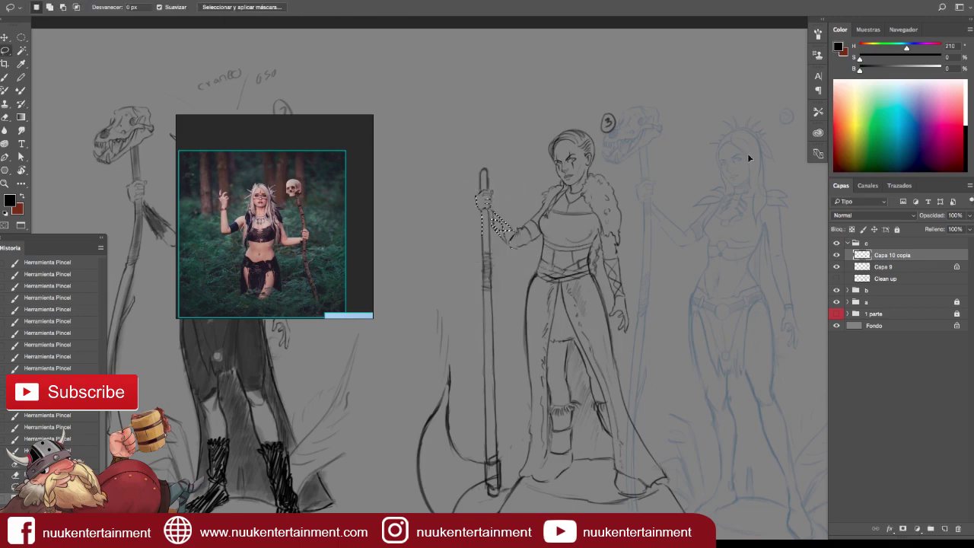
Reselect the hand, adjust its placement on the staff, and deselect.
scroll(555, 228, up, 2)
drag(443, 177, 431, 182)
key(ctrl+t)
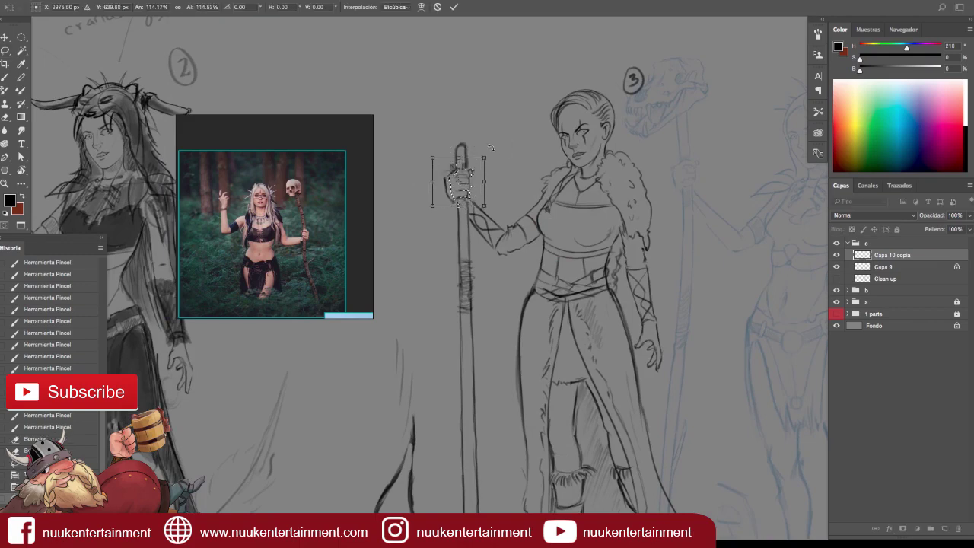
drag(485, 157, 493, 149)
key(Return)
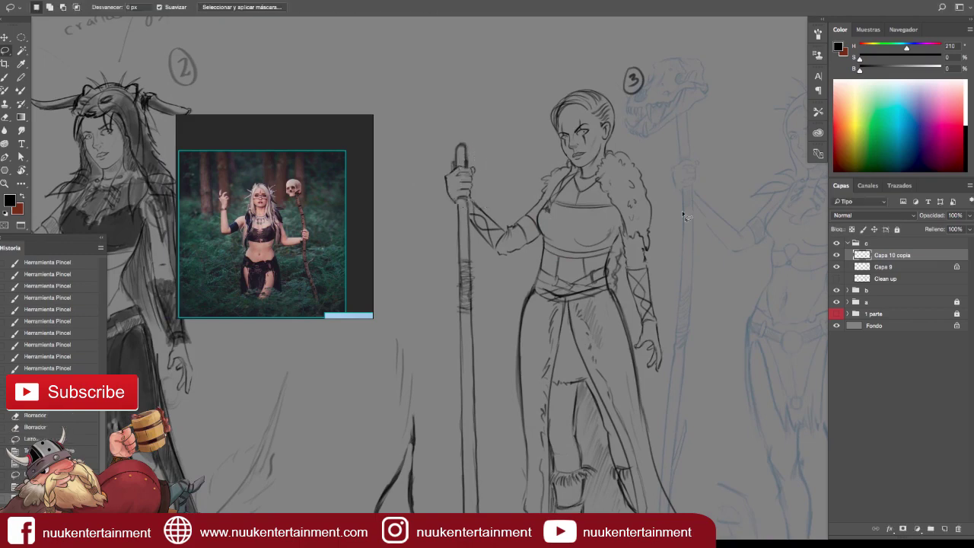
scroll(648, 287, down, 3)
scroll(649, 287, up, 2)
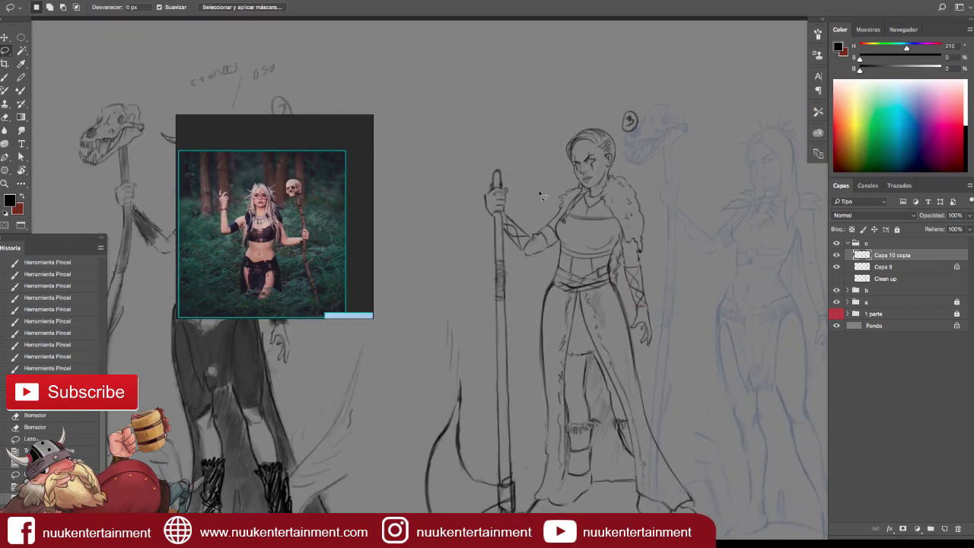
key(b)
key(ctrl+d)
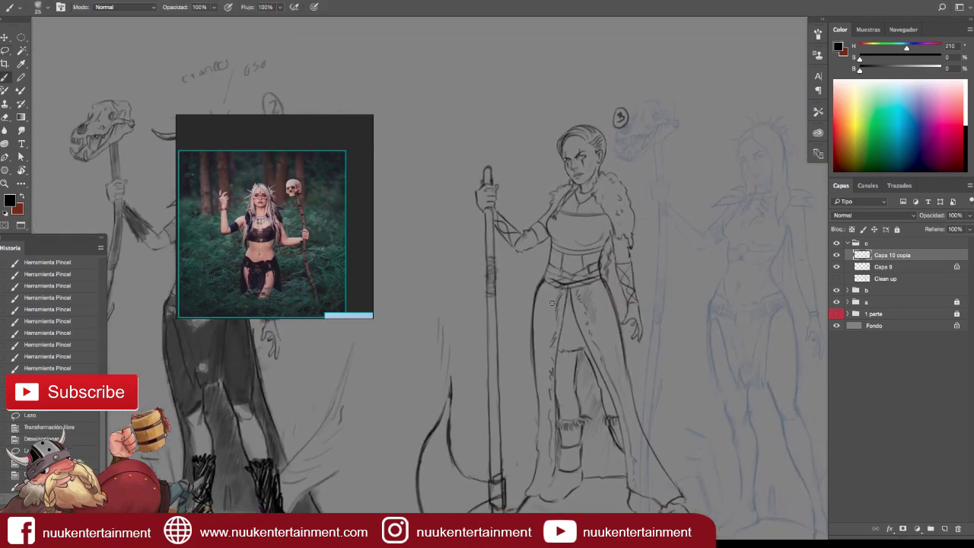
Redraw the axe blade's edge and lighten stray strokes along it.
scroll(624, 224, down, 2)
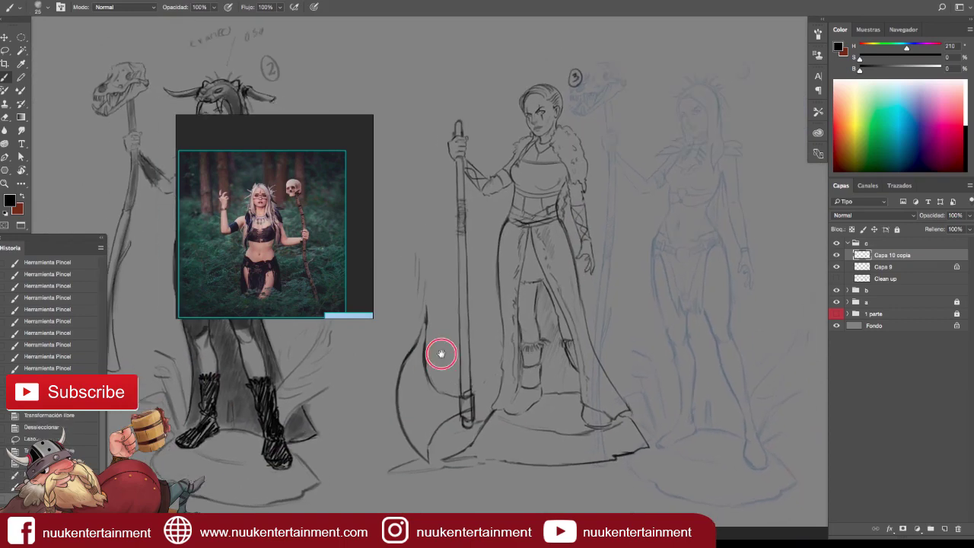
scroll(439, 348, up, 3)
drag(422, 267, 406, 312)
mouse_move(425, 251)
mouse_down()
mouse_move(411, 311)
mouse_move(418, 335)
mouse_up()
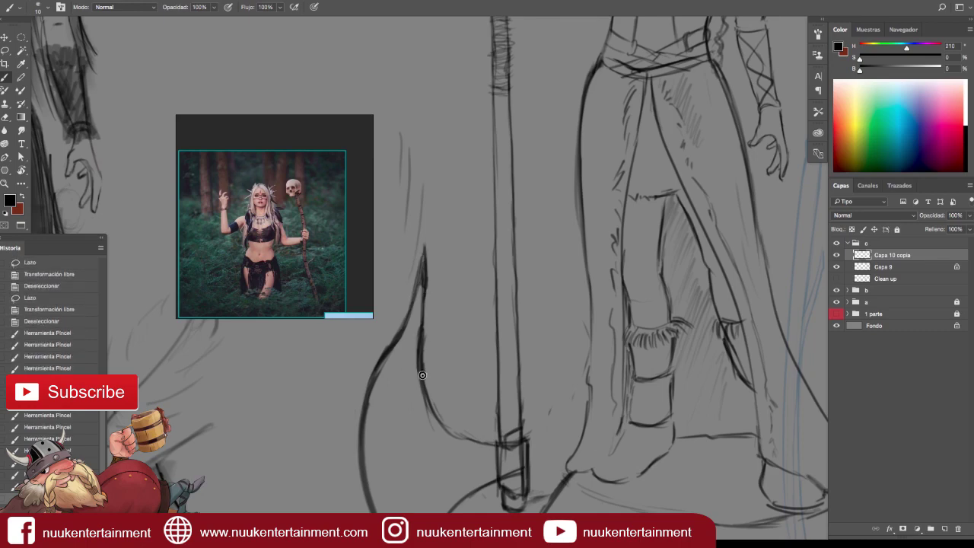
key(e)
drag(433, 245, 423, 308)
drag(431, 266, 445, 413)
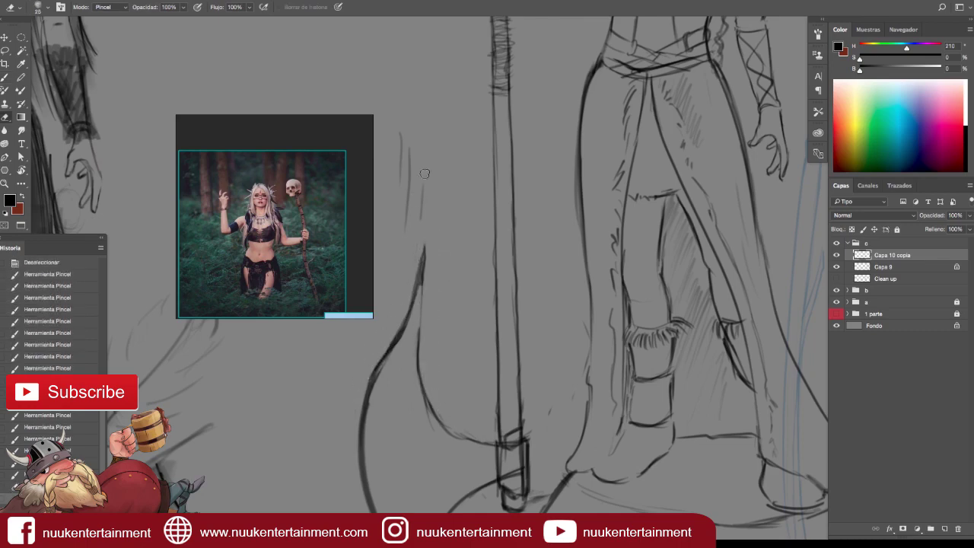
key(ctrl+minus)
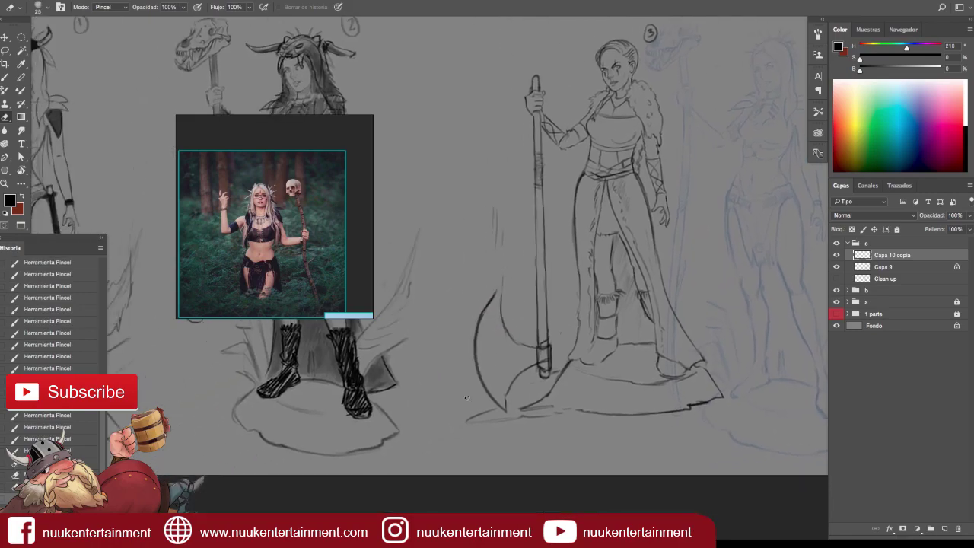
Turn the canvas sideways for the blade, undoing the erased blade edge.
scroll(550, 306, up, 2)
mouse_move(450, 314)
mouse_down()
mouse_move(431, 373)
mouse_move(431, 445)
mouse_up()
scroll(471, 350, down, 1)
scroll(476, 352, down, 2)
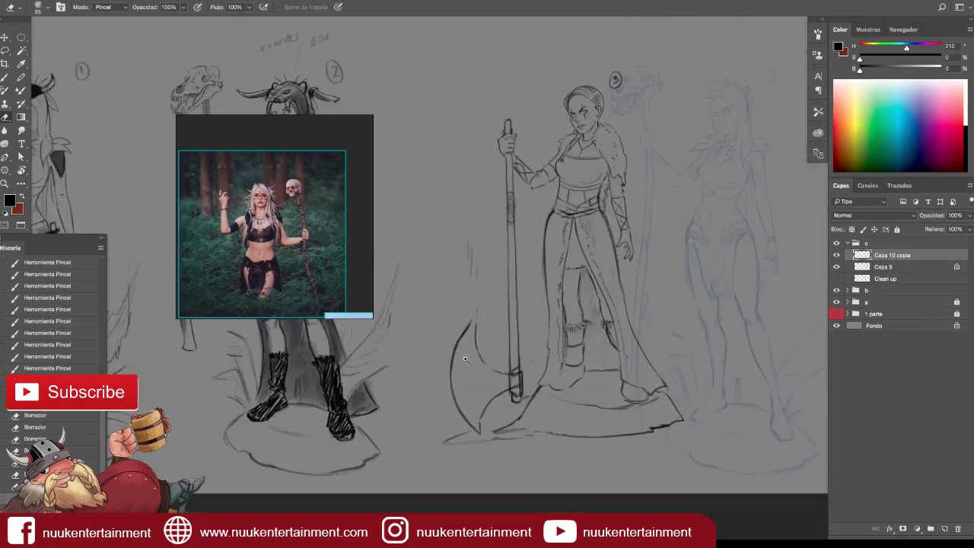
key(r)
drag(461, 373, 561, 282)
scroll(512, 272, up, 3)
key(ctrl+z)
key(ctrl+z)
key(ctrl+z)
key(ctrl+z)
key(ctrl+z)
key(ctrl+z)
Sketch the blade's inner curve and darkened upper edge up to the tip.
mouse_move(546, 277)
mouse_down()
mouse_move(543, 262)
mouse_move(589, 217)
mouse_move(579, 216)
mouse_move(648, 189)
mouse_move(653, 176)
mouse_up()
drag(592, 202, 648, 178)
drag(532, 202, 585, 199)
key(r)
drag(637, 241, 706, 254)
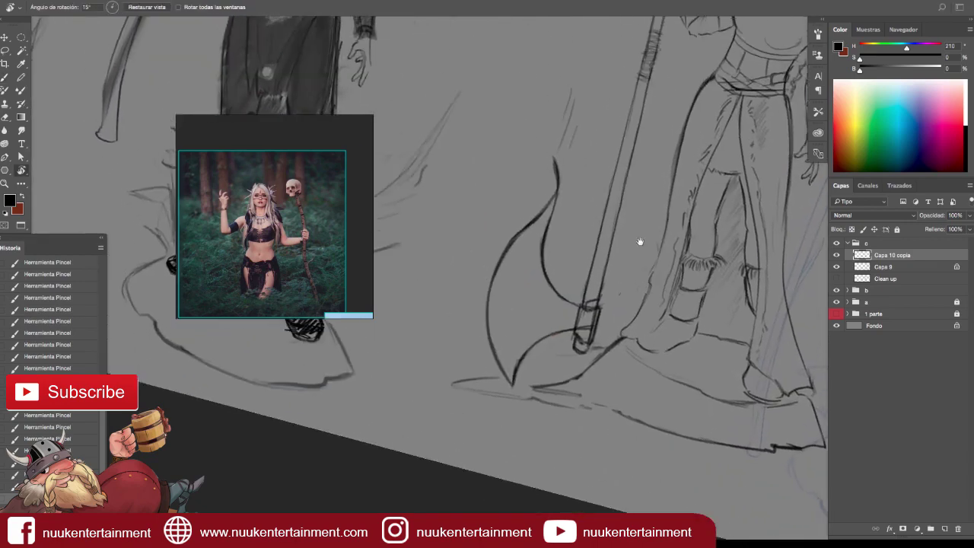
Trace a curved Pen tool path along the blade's outline.
key(p)
click(560, 161)
drag(541, 227, 505, 256)
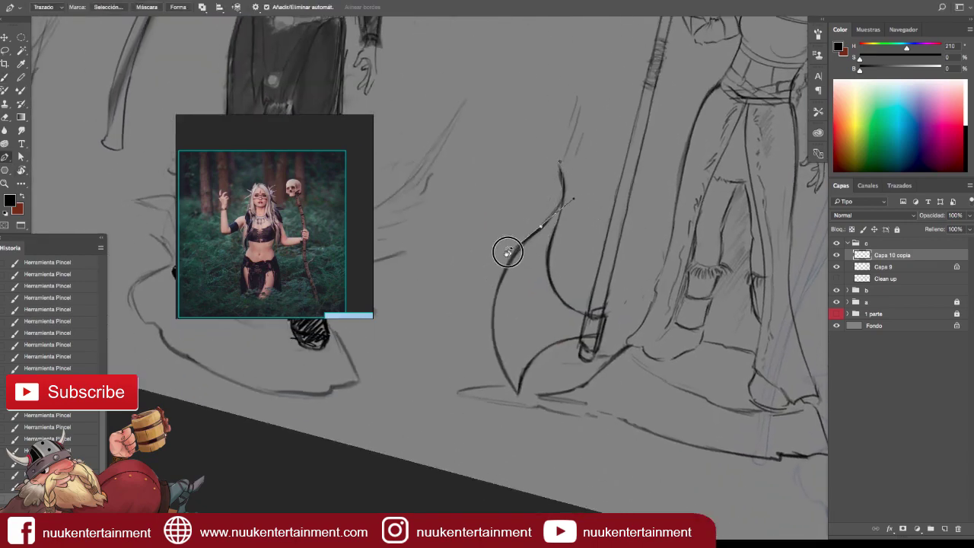
click(493, 315)
click(490, 343)
Tilt the canvas slightly and take up the Eraser for the traced blade area.
key(r)
mouse_move(490, 343)
mouse_down()
mouse_move(679, 314)
mouse_move(674, 293)
mouse_up()
key(e)
scroll(467, 231, up, 3)
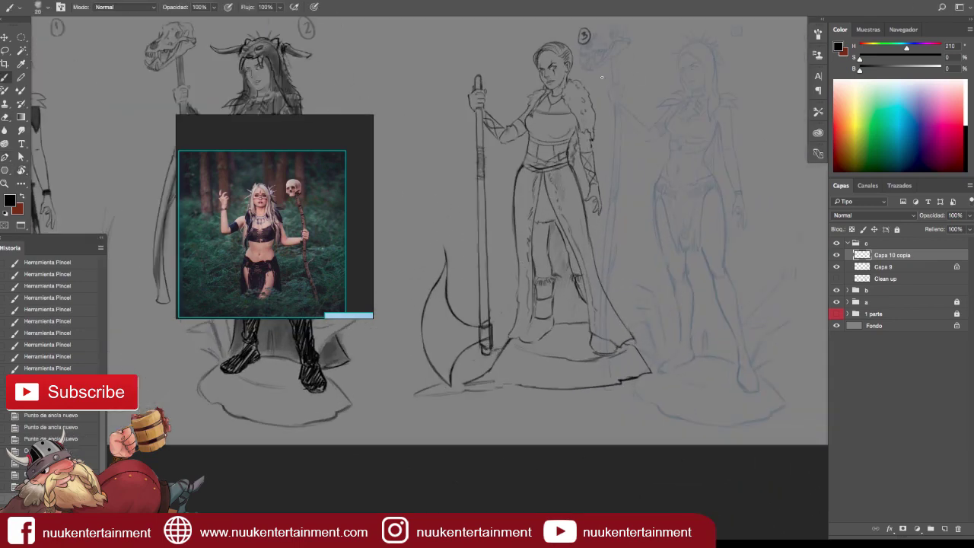
scroll(664, 241, up, 2)
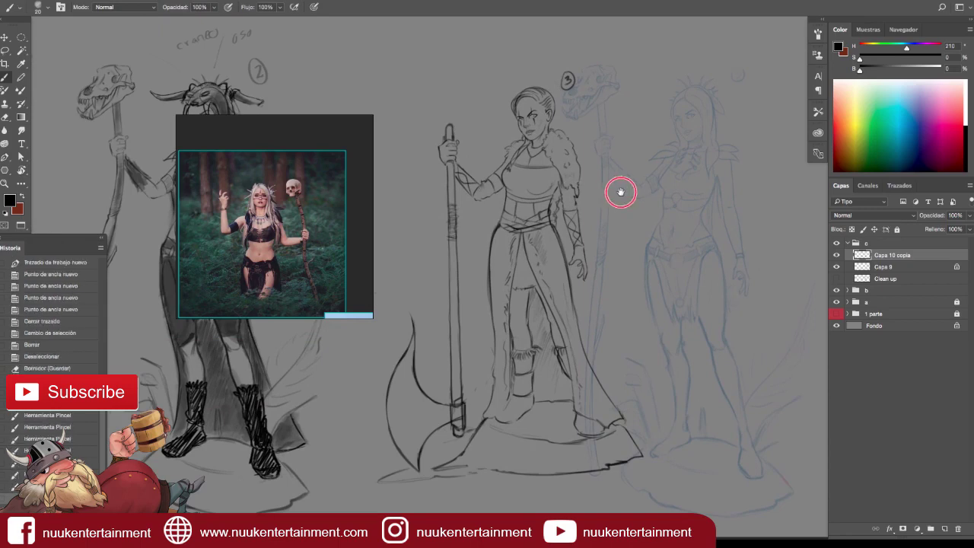
scroll(615, 189, up, 2)
scroll(481, 225, up, 1)
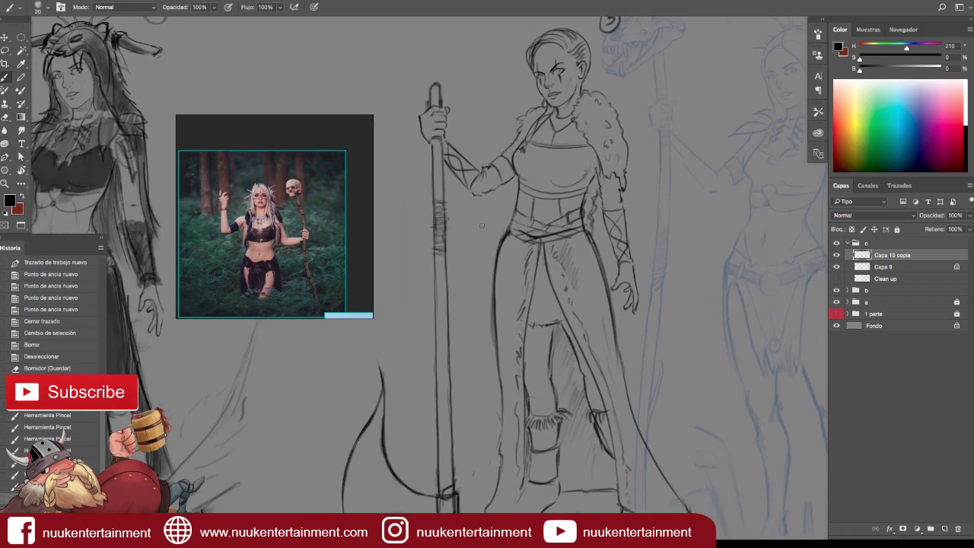
Shrink the brush to 12 px and hatch shading down the staff.
right_click(446, 199)
drag(551, 204, 530, 204)
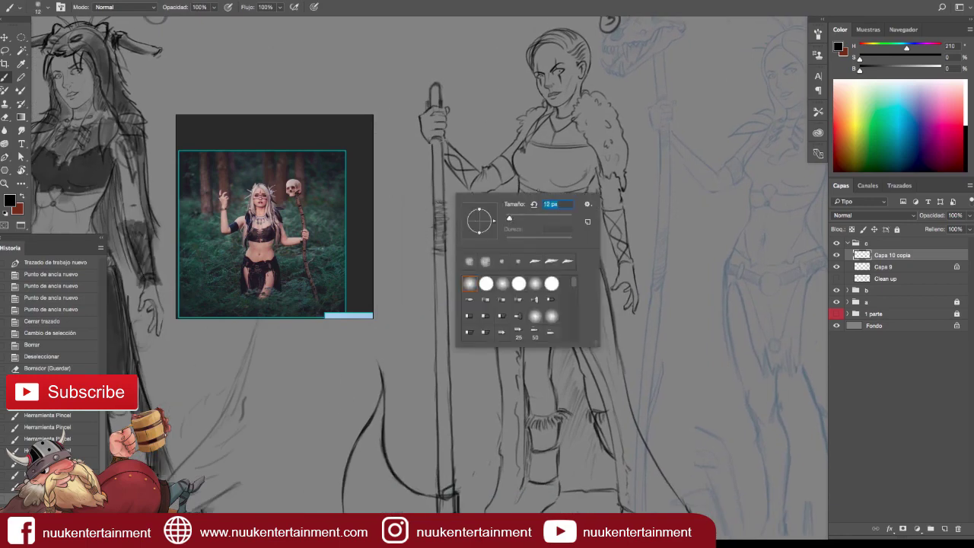
right_click(546, 178)
key(Escape)
mouse_move(434, 200)
mouse_down()
mouse_move(439, 254)
mouse_move(446, 220)
mouse_up()
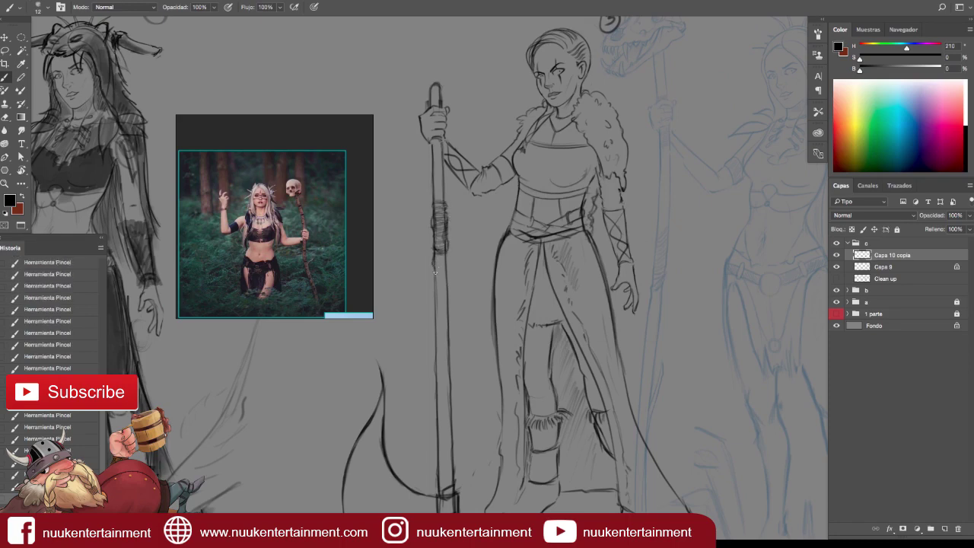
drag(449, 275, 437, 304)
Add dark wrapping strokes along the staff.
key(e)
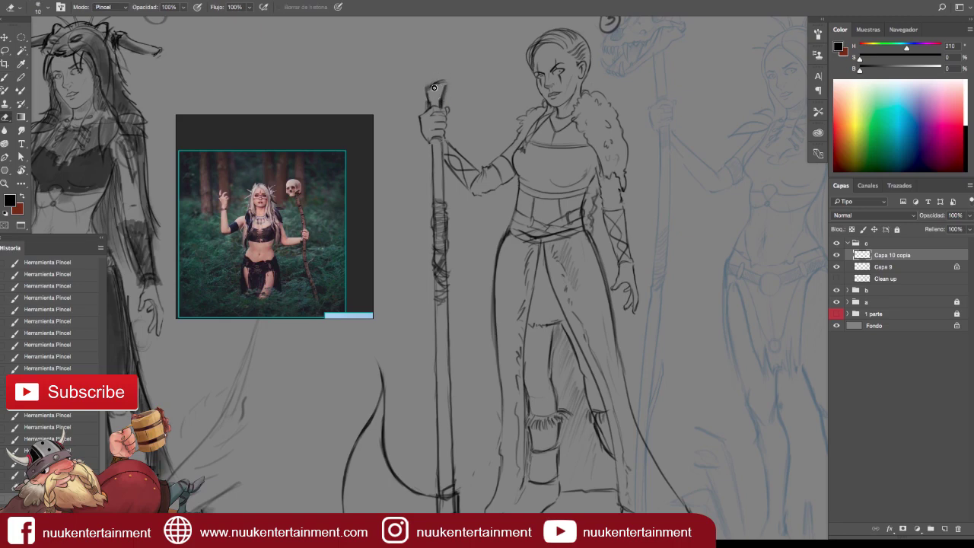
scroll(434, 148, down, 5)
key(b)
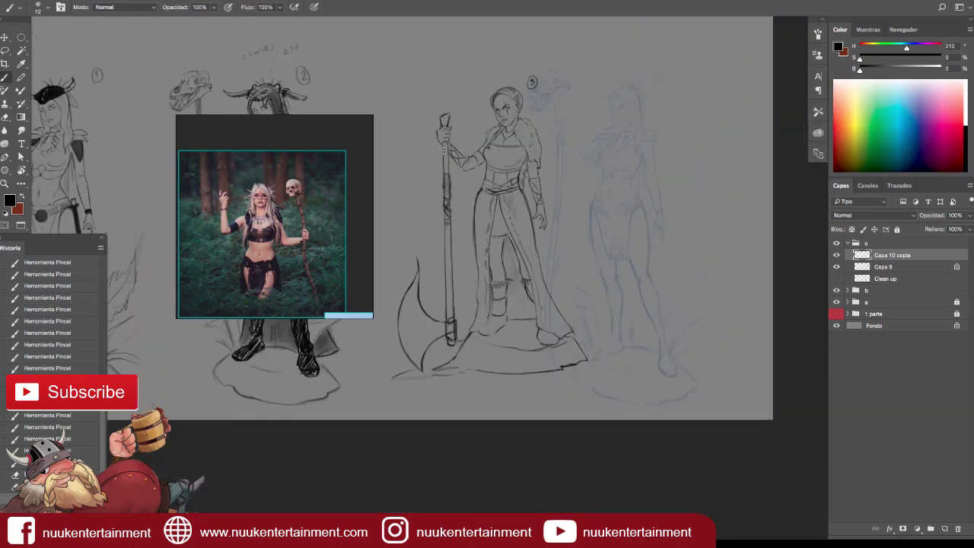
scroll(443, 150, up, 2)
scroll(443, 150, up, 2)
scroll(442, 150, up, 1)
drag(441, 149, 455, 287)
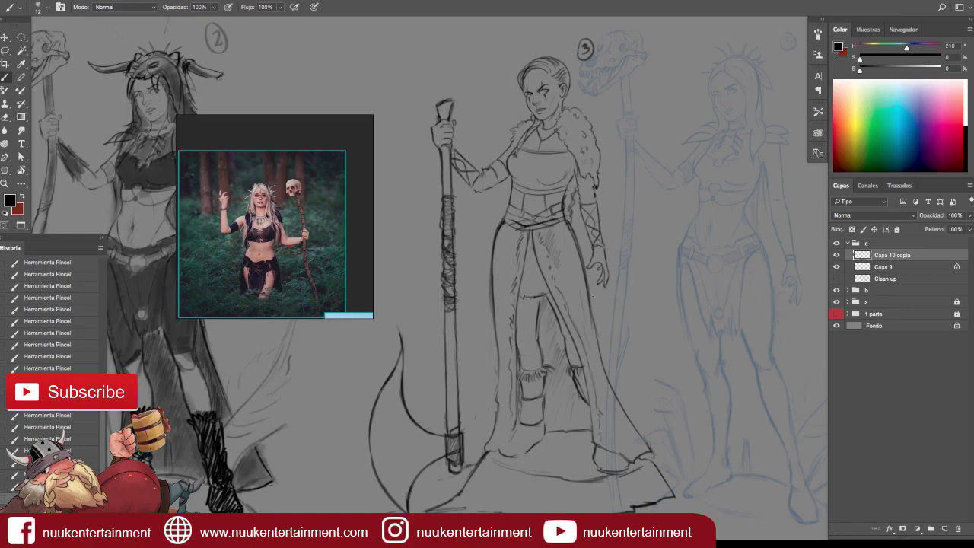
scroll(592, 298, up, 2)
Lasso and rotate the hanging right arm, then undo the rotation.
key(l)
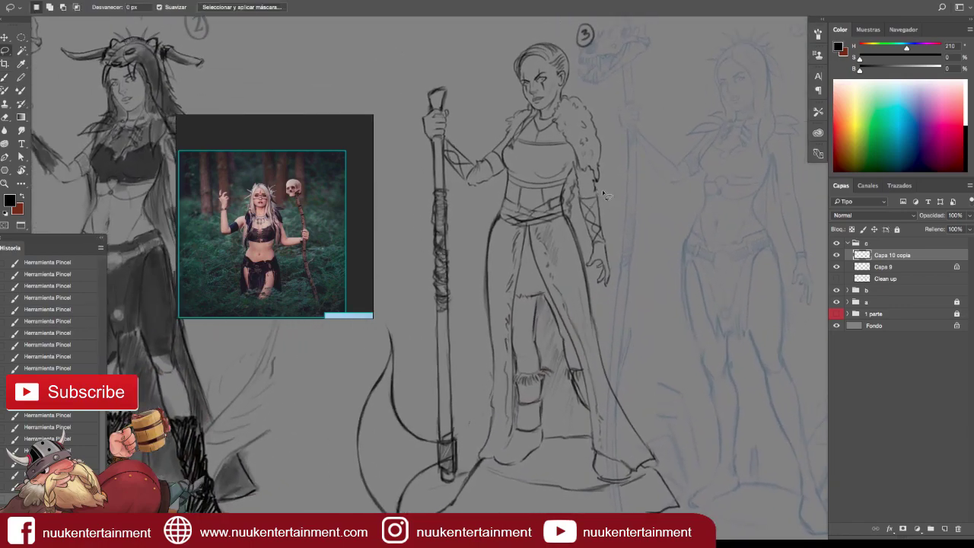
drag(601, 195, 632, 251)
key(ctrl+t)
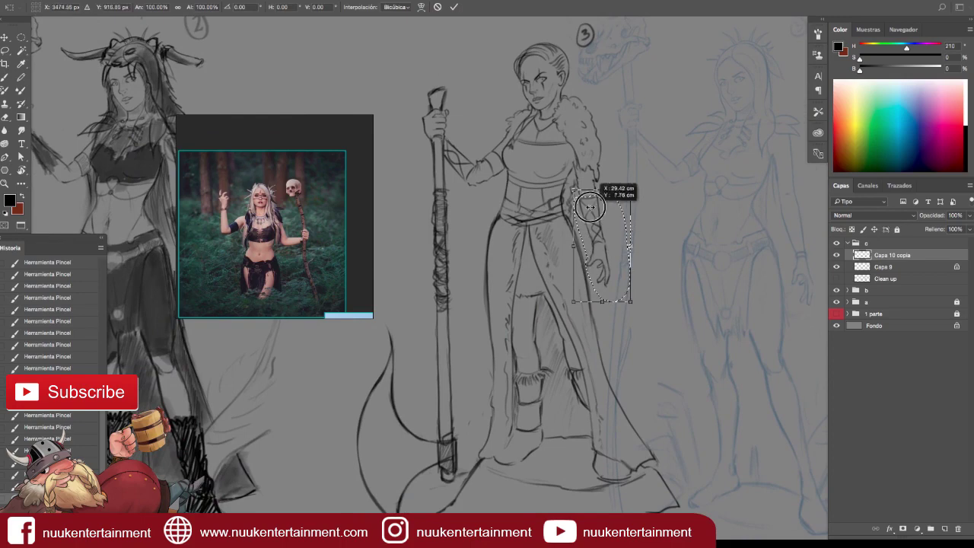
drag(591, 208, 636, 241)
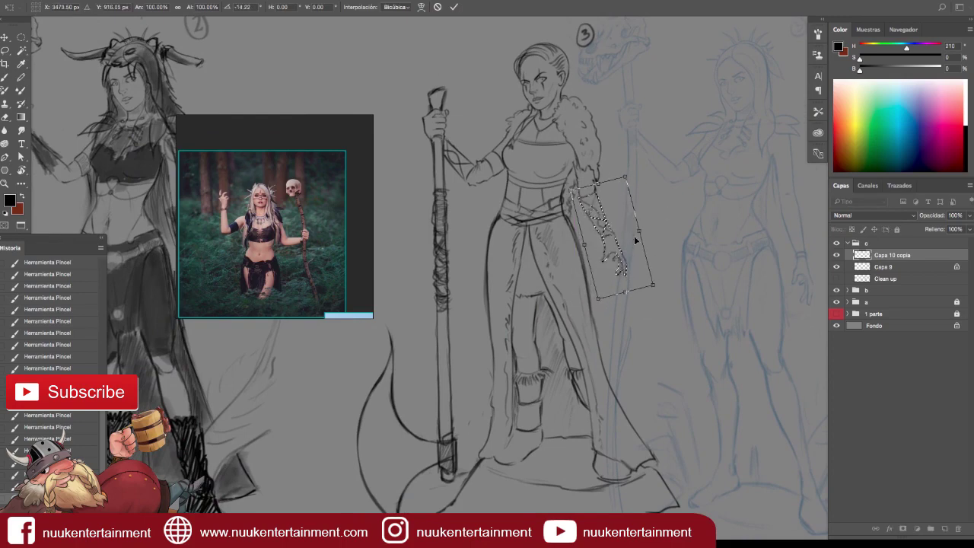
key(Return)
key(ctrl+z)
Erase stray lines along the figure's right side.
key(b)
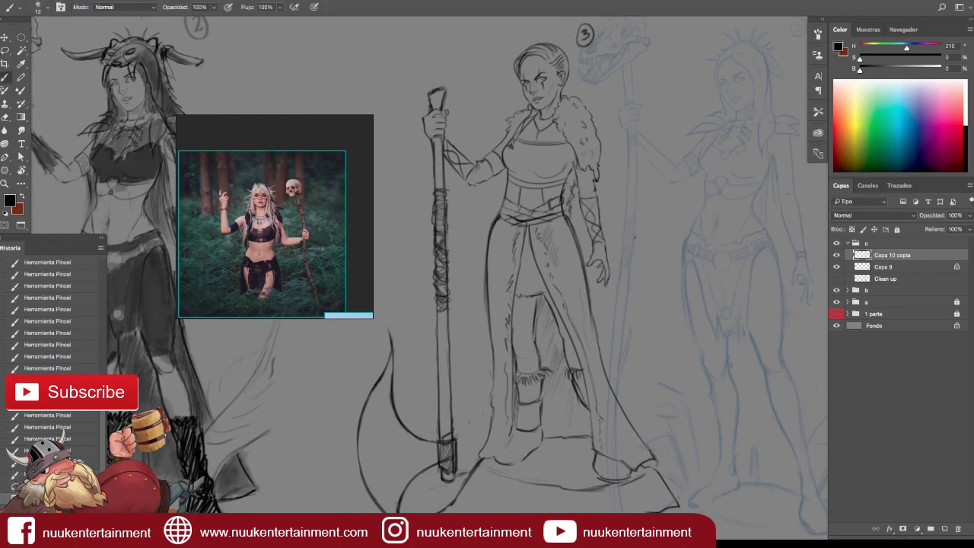
scroll(501, 212, up, 2)
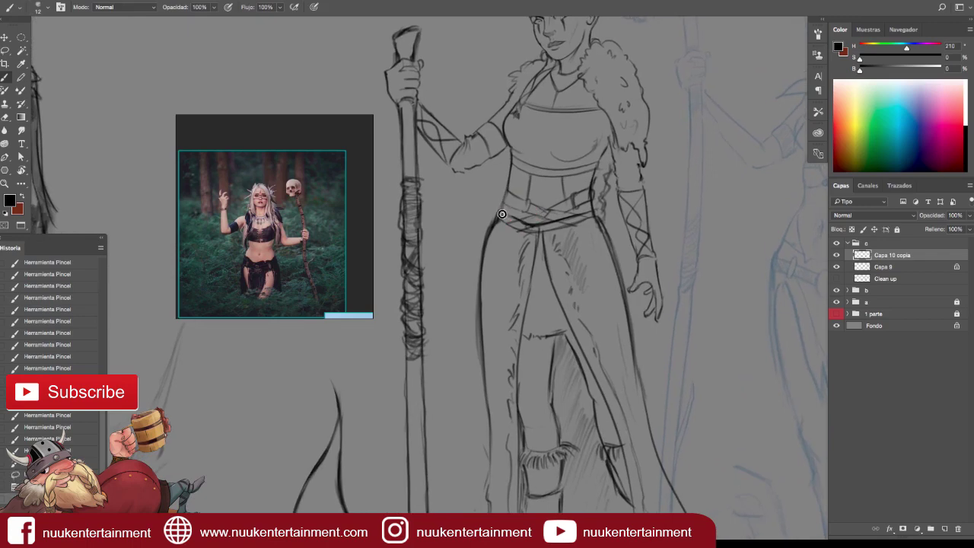
key(e)
drag(611, 217, 618, 278)
drag(621, 263, 636, 388)
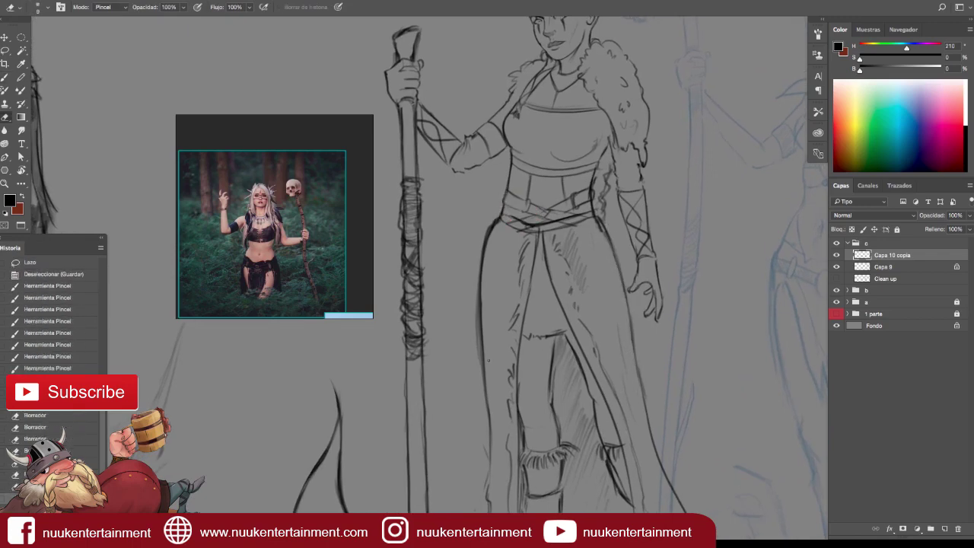
scroll(601, 343, down, 3)
key(b)
drag(706, 293, 693, 277)
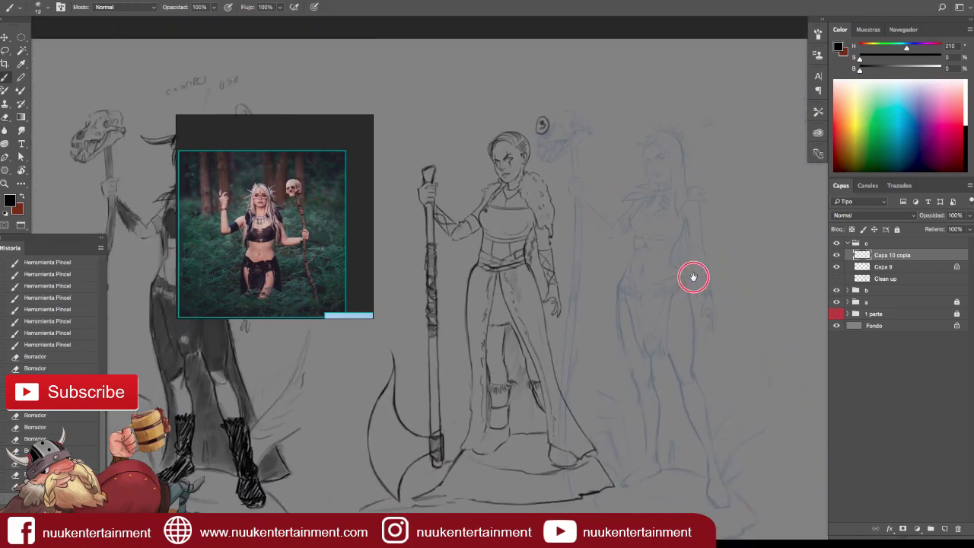
Darken the lines along the bottoms of the boots.
scroll(693, 277, up, 2)
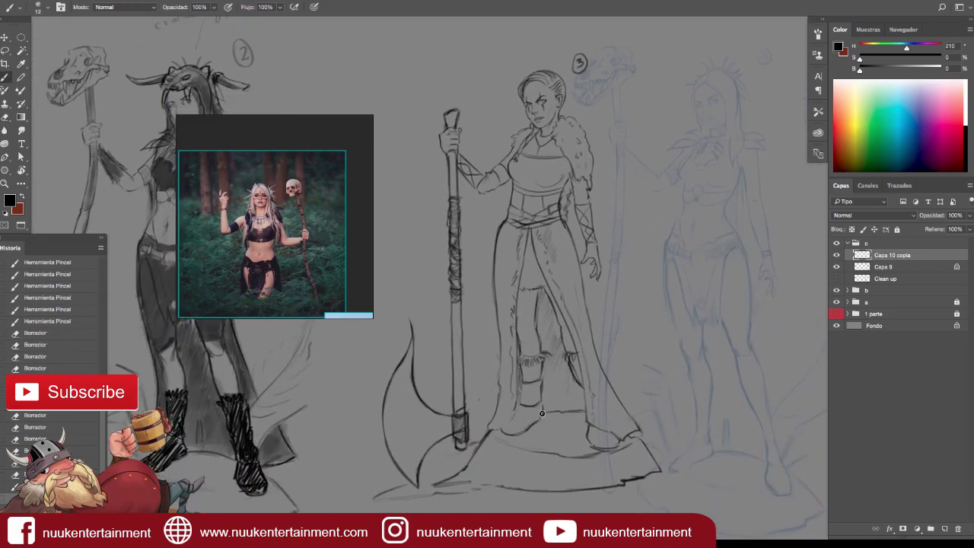
drag(511, 442, 579, 441)
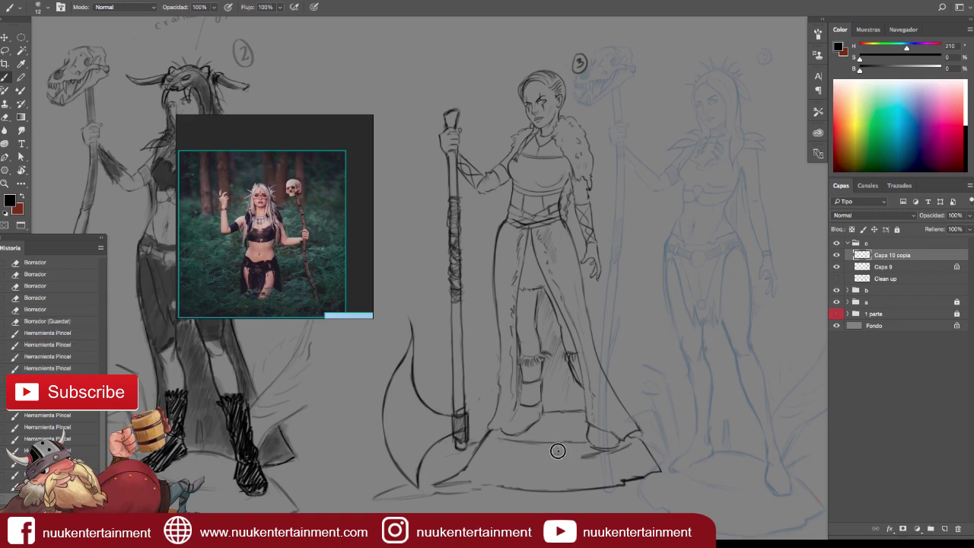
drag(584, 445, 624, 447)
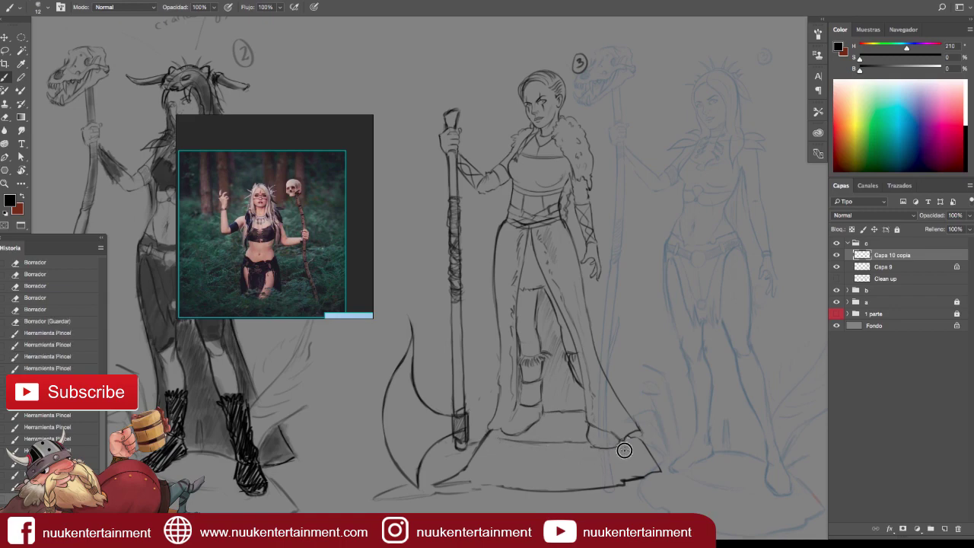
mouse_move(547, 442)
mouse_down()
mouse_move(575, 443)
mouse_move(465, 435)
mouse_up()
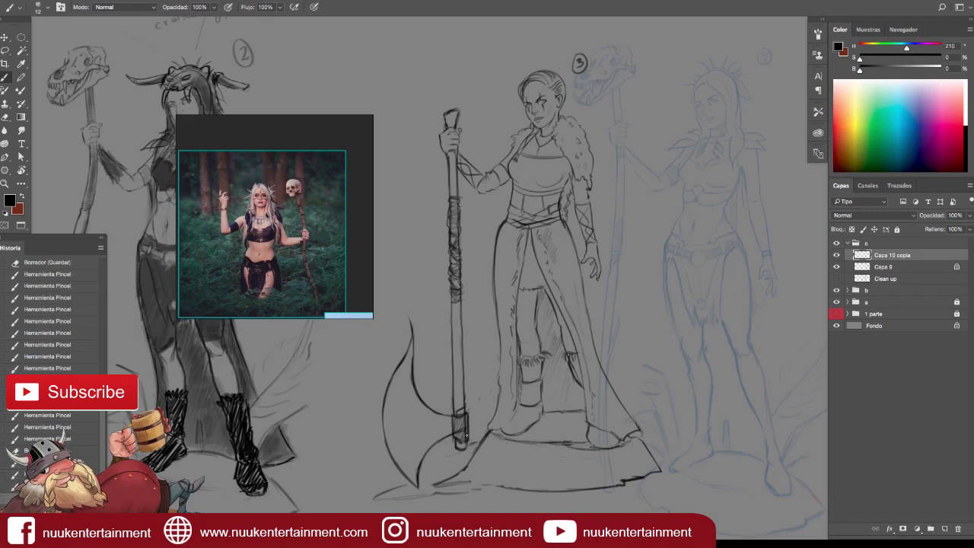
Hide Capa 9's blue underdrawing and hatch shading between the legs.
click(836, 267)
drag(598, 275, 598, 243)
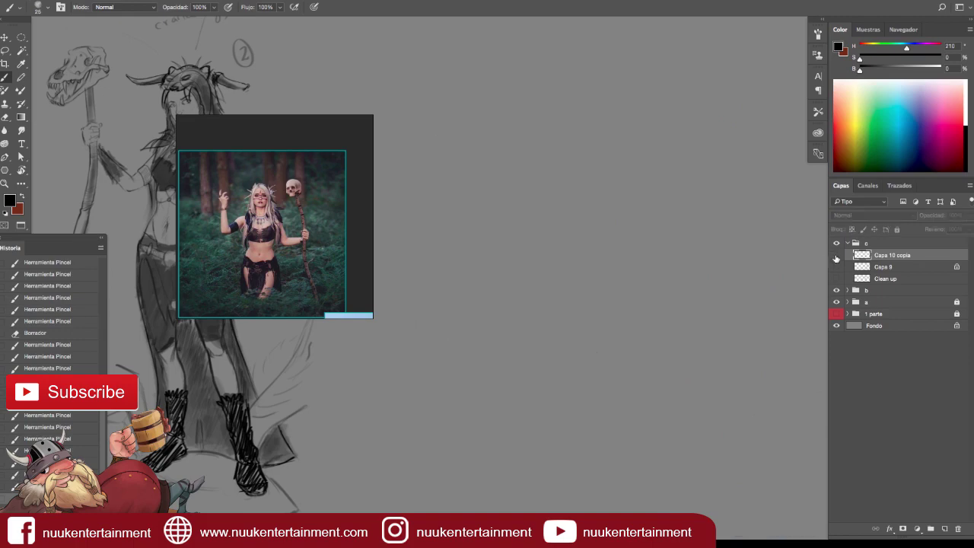
drag(486, 428, 503, 423)
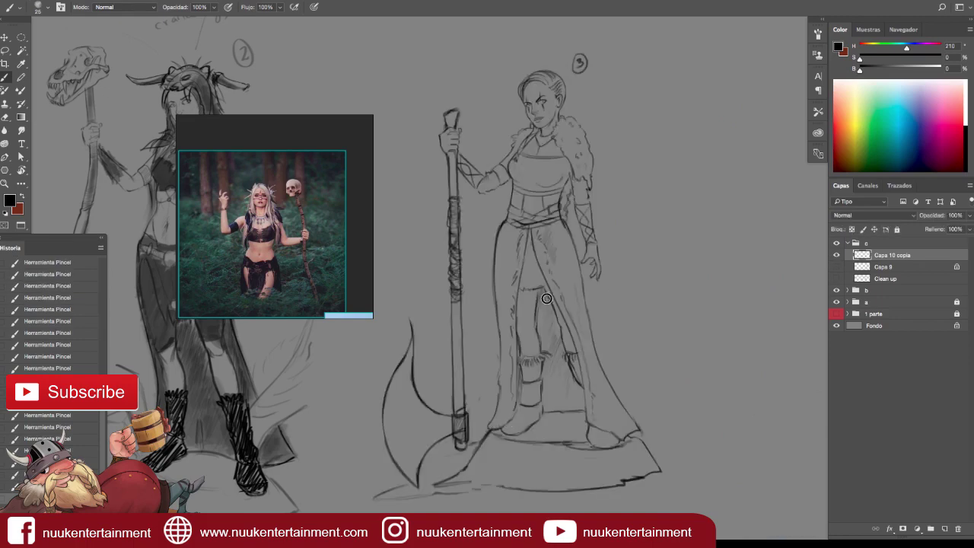
mouse_move(553, 320)
mouse_down()
mouse_move(547, 364)
mouse_move(557, 400)
mouse_move(576, 394)
mouse_move(581, 407)
mouse_up()
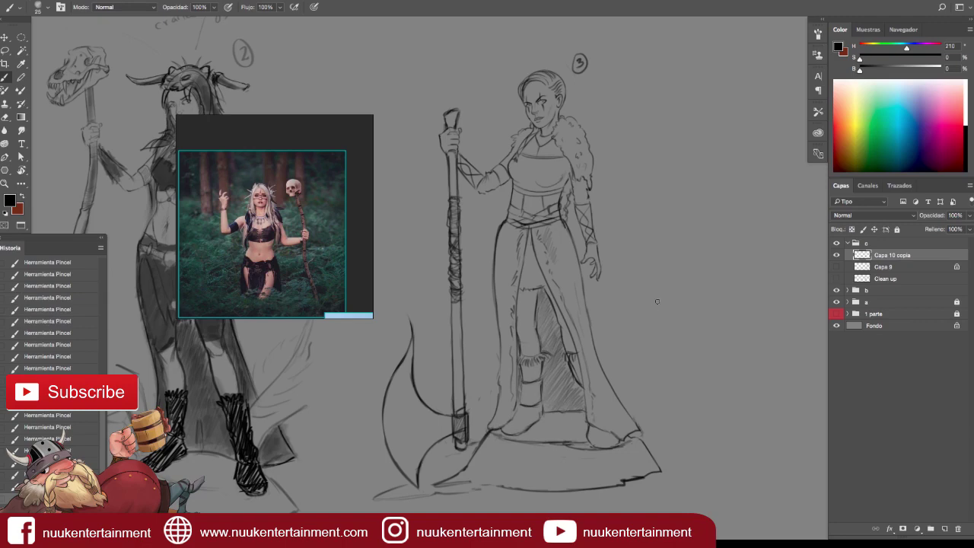
Lasso the lower robe and pull its bottom corners in Free Transform.
key(l)
drag(499, 217, 556, 508)
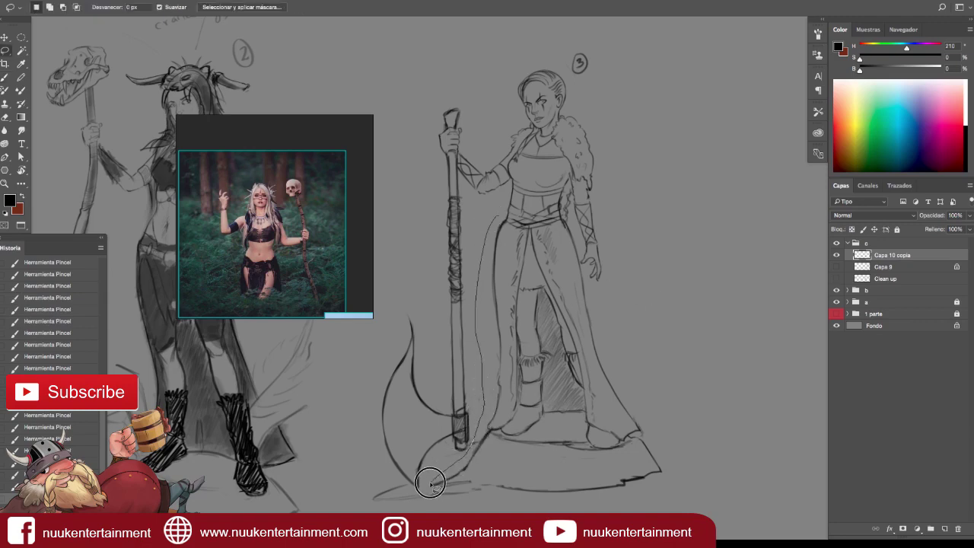
drag(556, 508, 499, 219)
key(ctrl+t)
drag(693, 510, 675, 504)
mouse_move(429, 512)
mouse_down()
mouse_move(441, 507)
mouse_move(398, 526)
mouse_up()
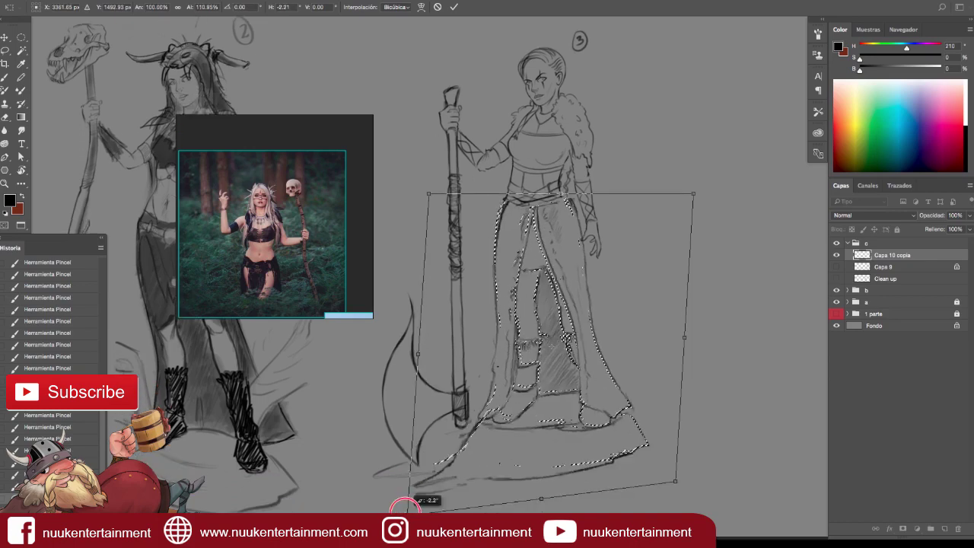
Stretch the robe's hem out to the right, apply the transform and deselect.
key(ctrl+z)
key(ctrl+z)
drag(693, 193, 692, 193)
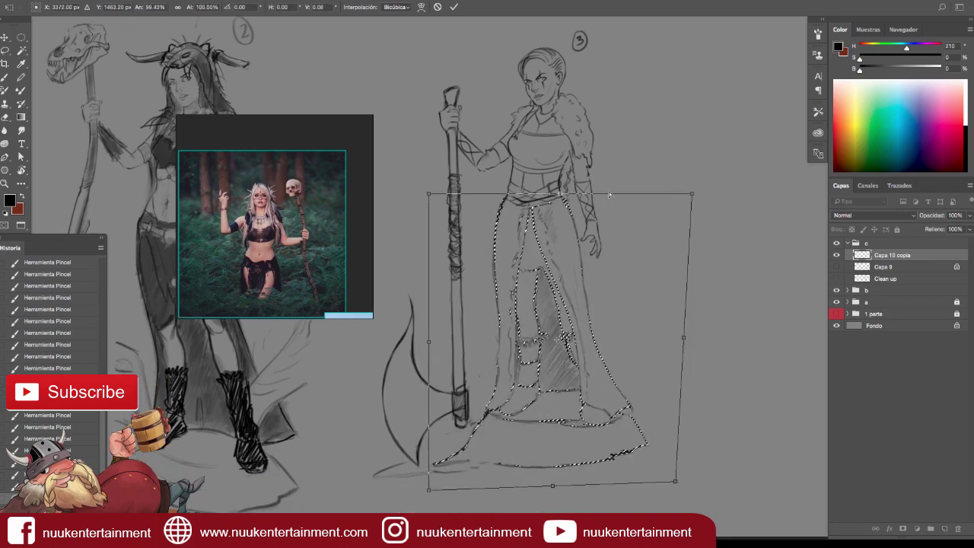
drag(678, 485, 692, 499)
drag(584, 333, 586, 335)
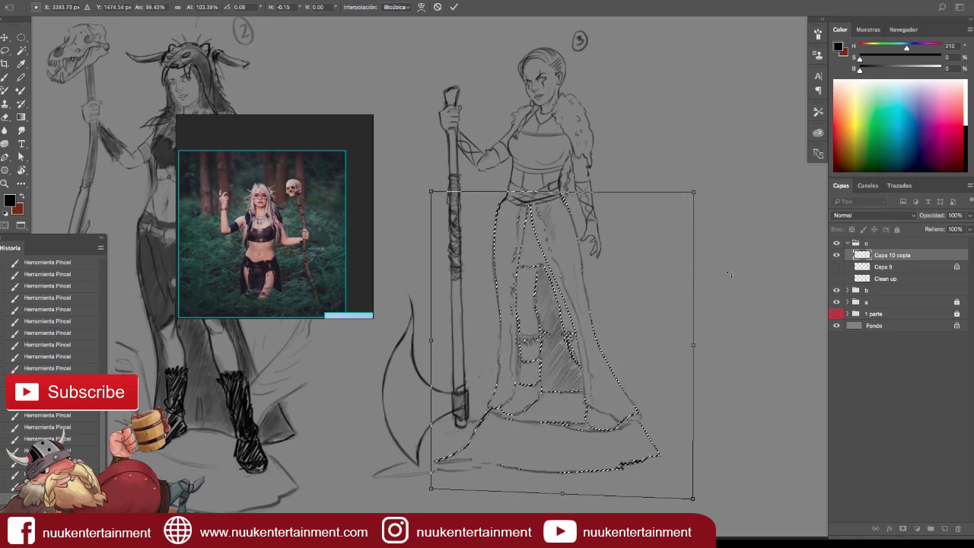
key(Return)
key(ctrl+d)
scroll(711, 343, down, 2)
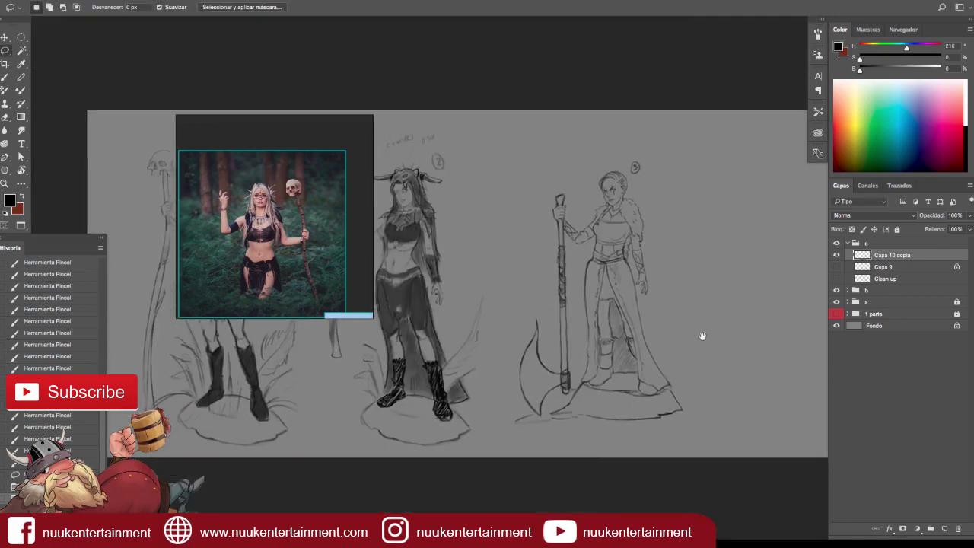
Centre the third figure and sketch strokes near her feet.
scroll(754, 345, up, 2)
drag(763, 346, 690, 337)
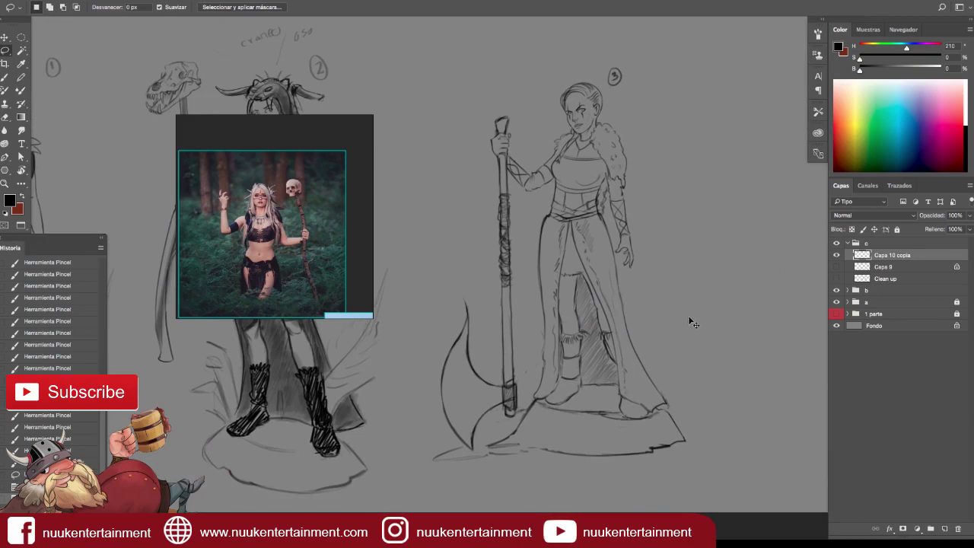
scroll(716, 305, up, 1)
key(b)
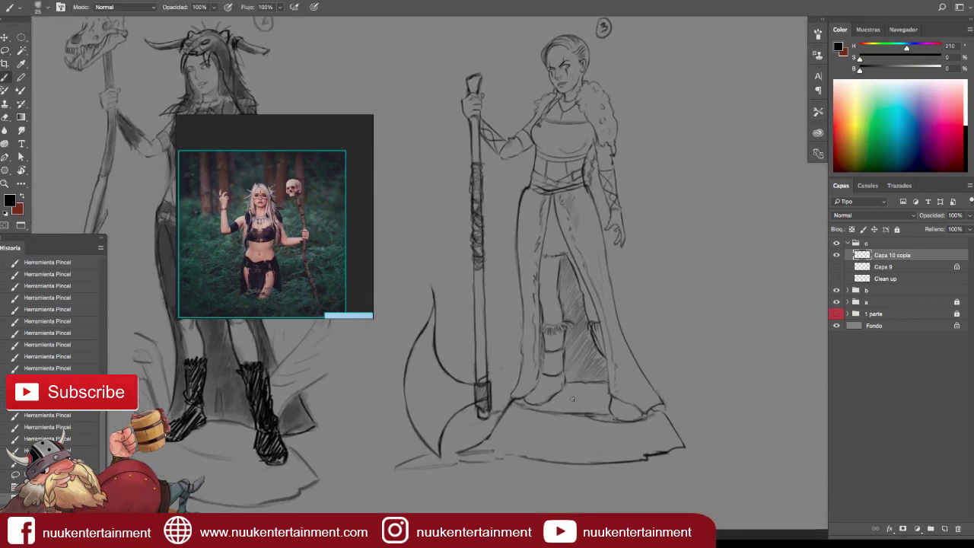
mouse_move(549, 418)
mouse_down()
mouse_move(528, 430)
mouse_move(586, 449)
mouse_move(576, 438)
mouse_move(489, 450)
mouse_move(517, 445)
mouse_move(508, 426)
mouse_move(587, 456)
mouse_up()
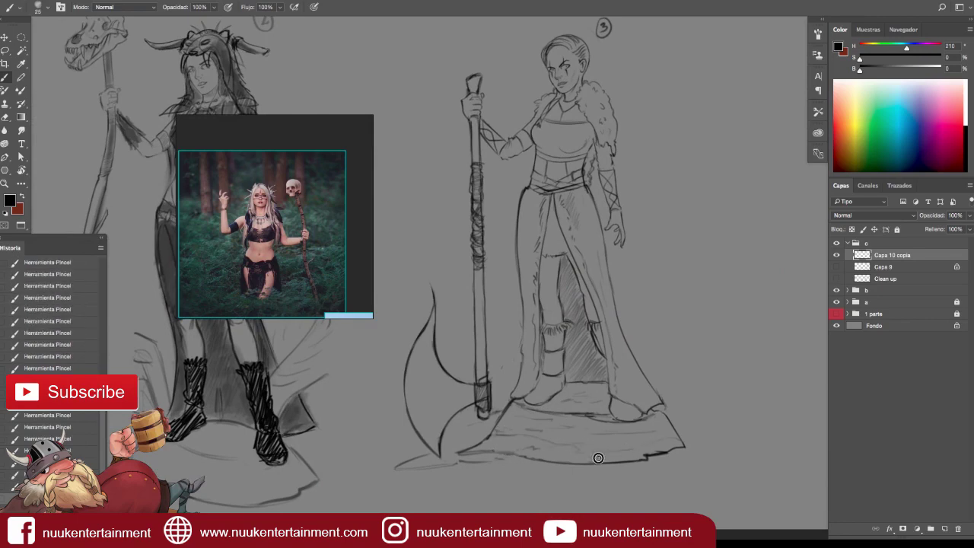
middle_click(527, 394)
Rotate the canvas, undo two strokes, and redraw the axe blade's inner and upper curves.
key(r)
mouse_move(678, 235)
mouse_down()
mouse_move(621, 349)
mouse_move(541, 290)
mouse_up()
key(b)
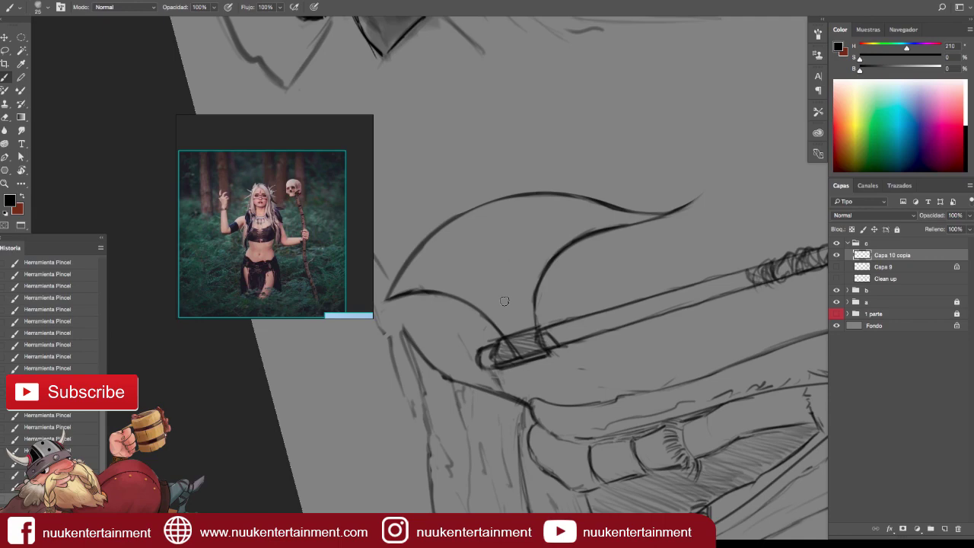
key(ctrl+z)
key(ctrl+z)
drag(527, 331, 551, 236)
drag(426, 278, 510, 326)
drag(426, 281, 554, 224)
Reset the canvas rotation to upright and drag the reference photo away from the sketches.
key(r)
drag(602, 327, 585, 174)
key(Escape)
scroll(608, 296, down, 3)
scroll(641, 282, down, 2)
scroll(702, 285, down, 2)
drag(359, 238, 163, 114)
scroll(641, 392, down, 1)
scroll(642, 392, down, 2)
scroll(642, 392, down, 1)
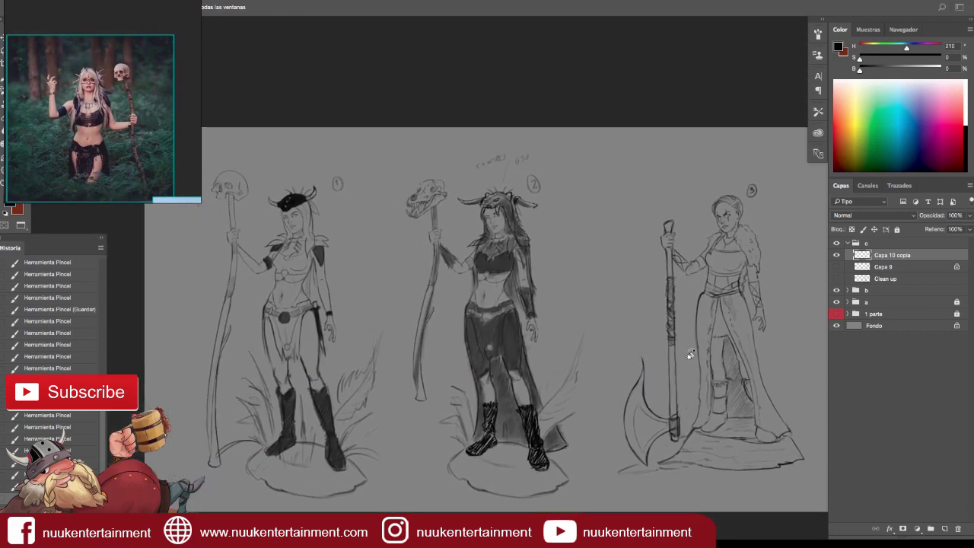
Lasso the third figure's axe, rotate it upright, and shift it right.
key(l)
drag(670, 270, 673, 255)
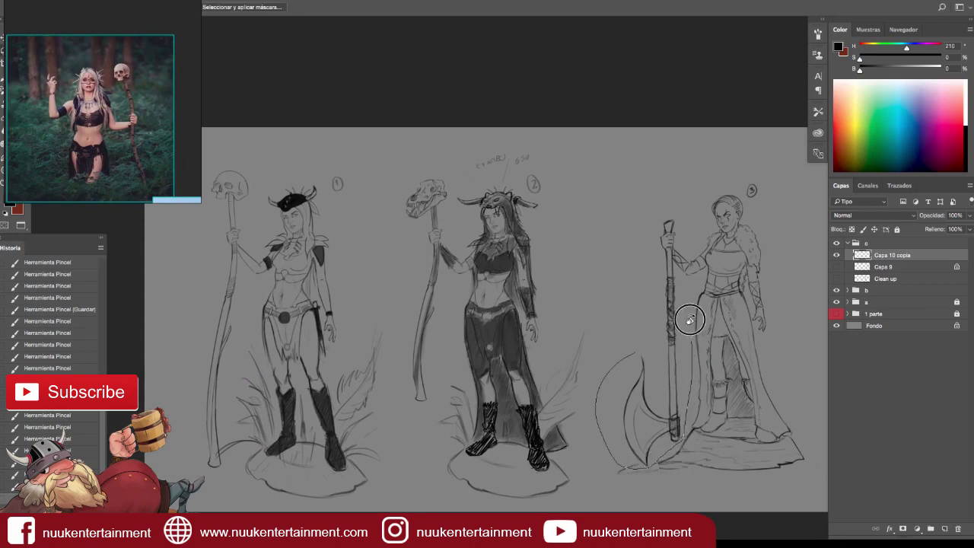
key(ctrl+t)
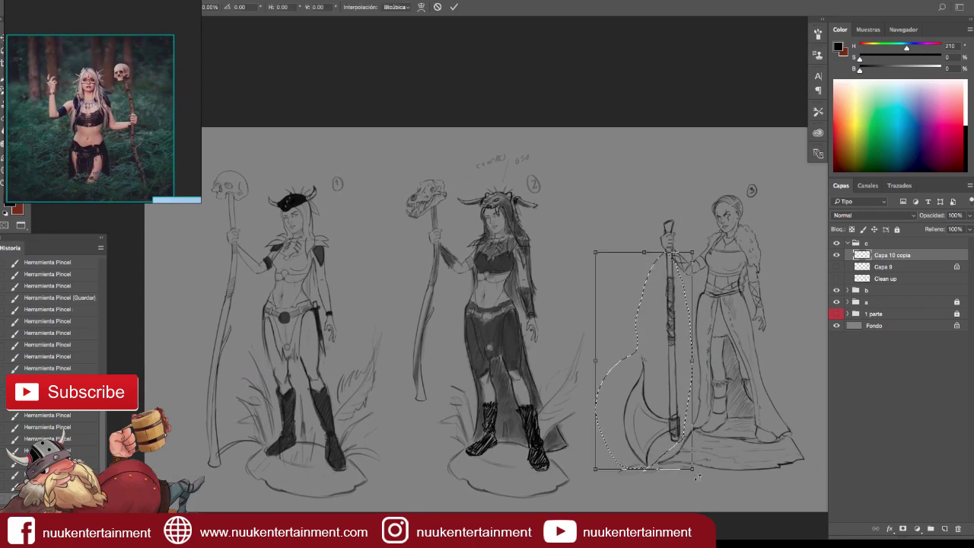
drag(690, 259, 664, 249)
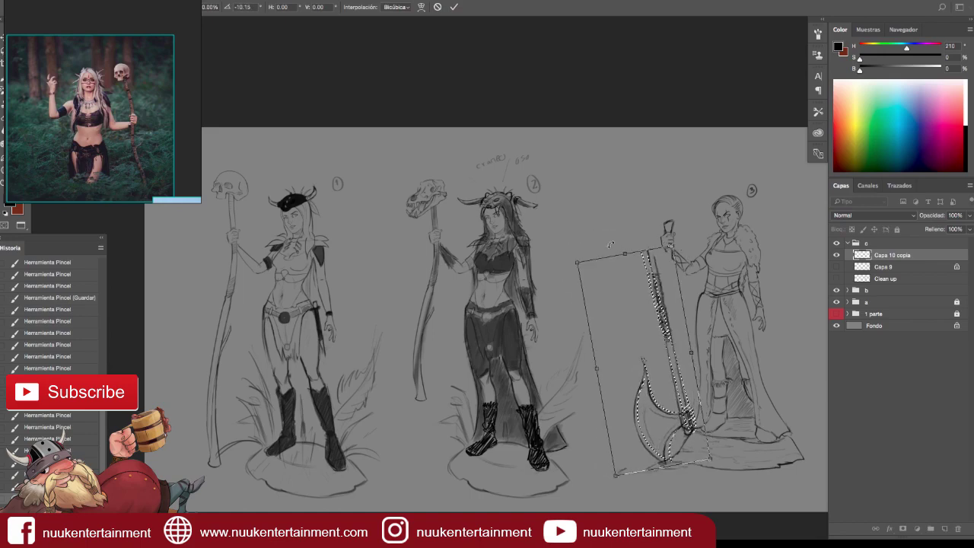
drag(666, 247, 690, 281)
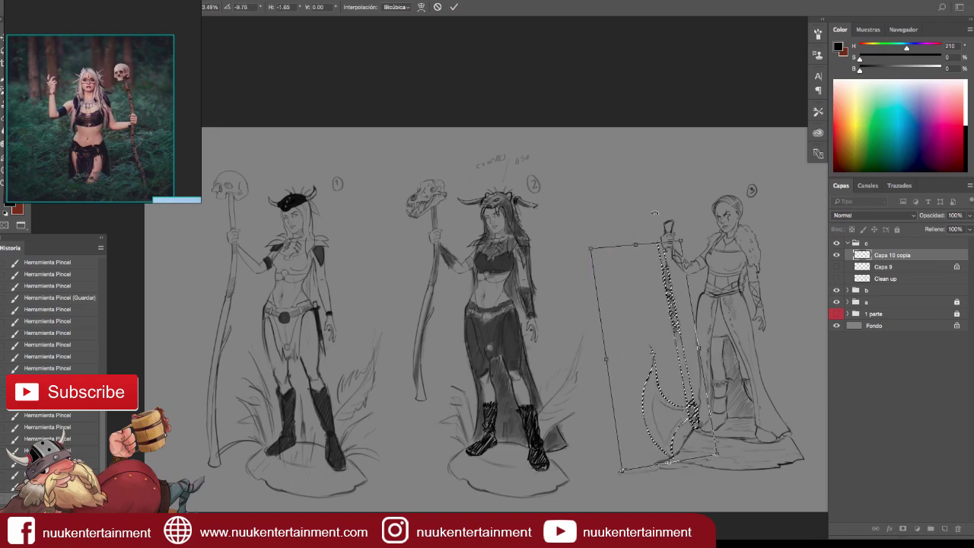
drag(652, 232, 685, 236)
mouse_move(627, 305)
mouse_down()
mouse_move(647, 302)
mouse_move(726, 451)
mouse_up()
key(Return)
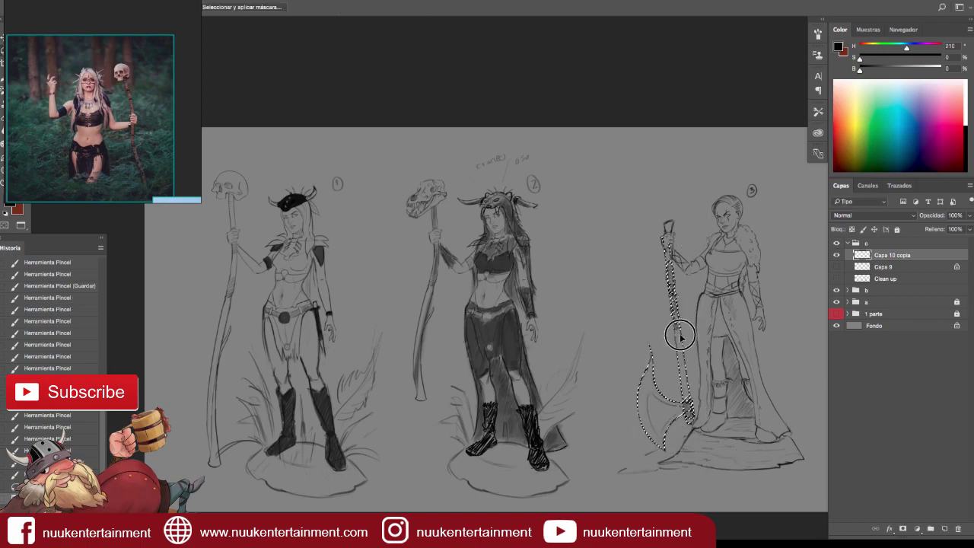
Move the axe down and left and tilt it about seven degrees.
key(v)
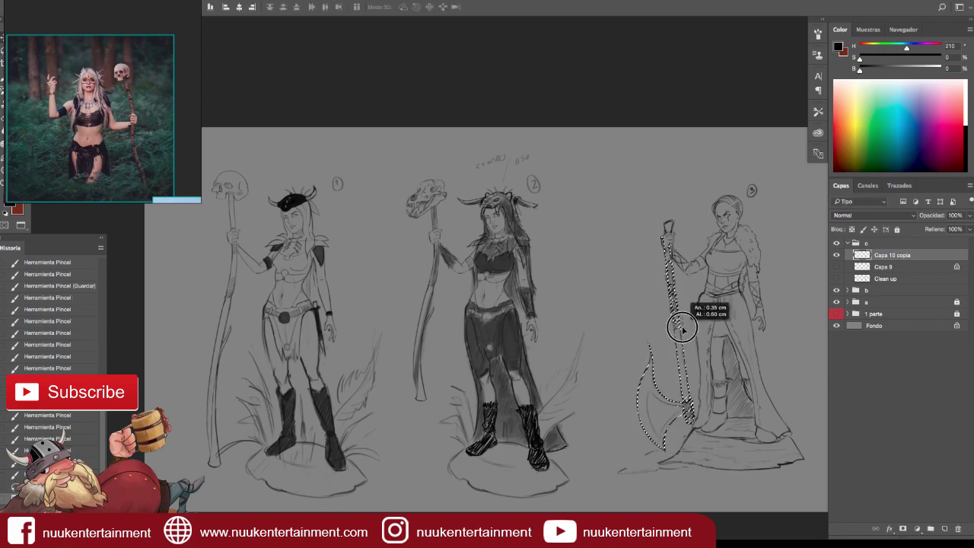
drag(689, 337, 666, 356)
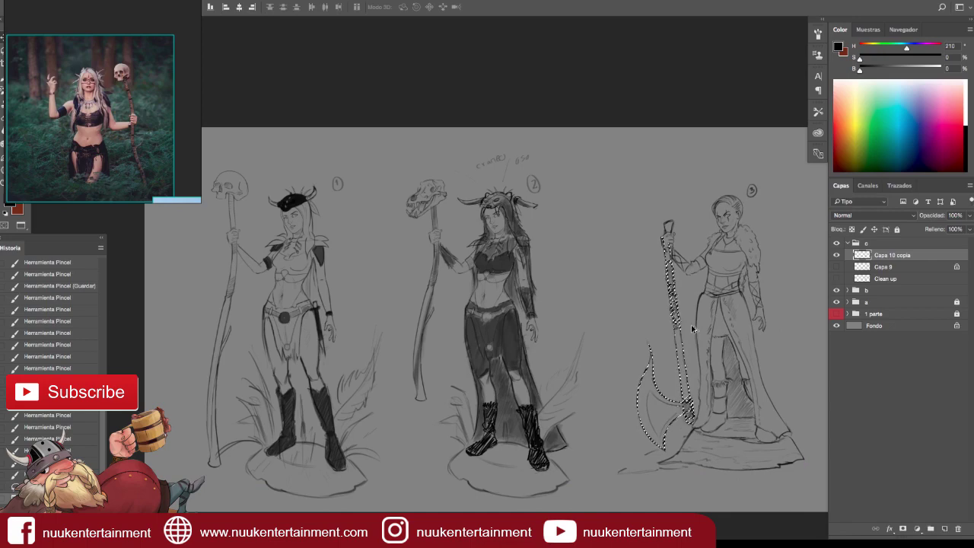
key(ctrl+t)
drag(703, 476, 726, 302)
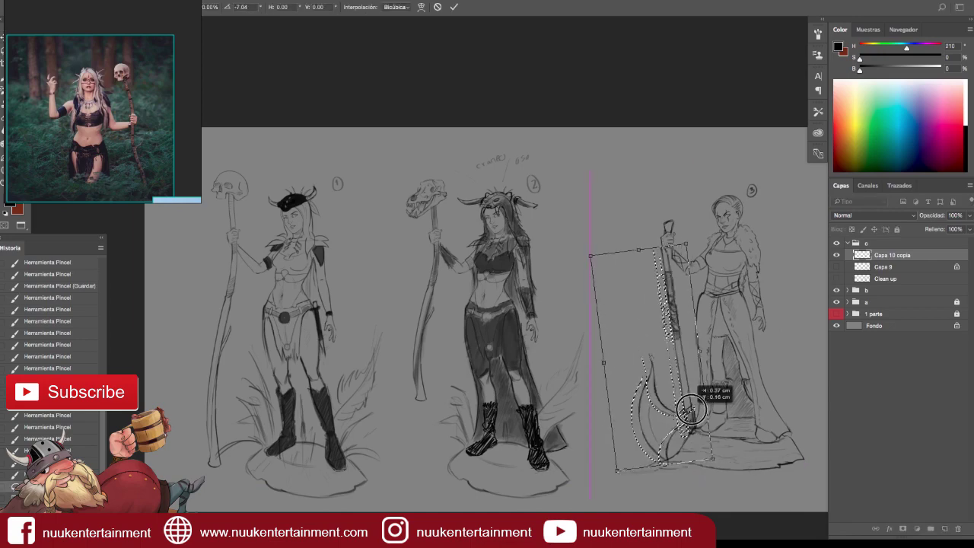
key(Return)
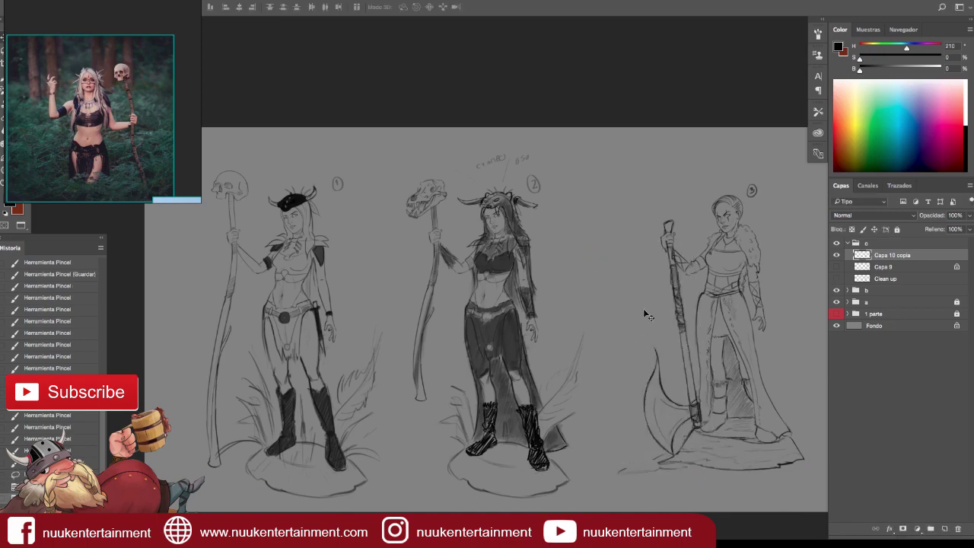
scroll(634, 283, up, 3)
Reselect the staff area, deselect, and erase stray lines near the gripping hand.
key(ctrl+shift+d)
key(e)
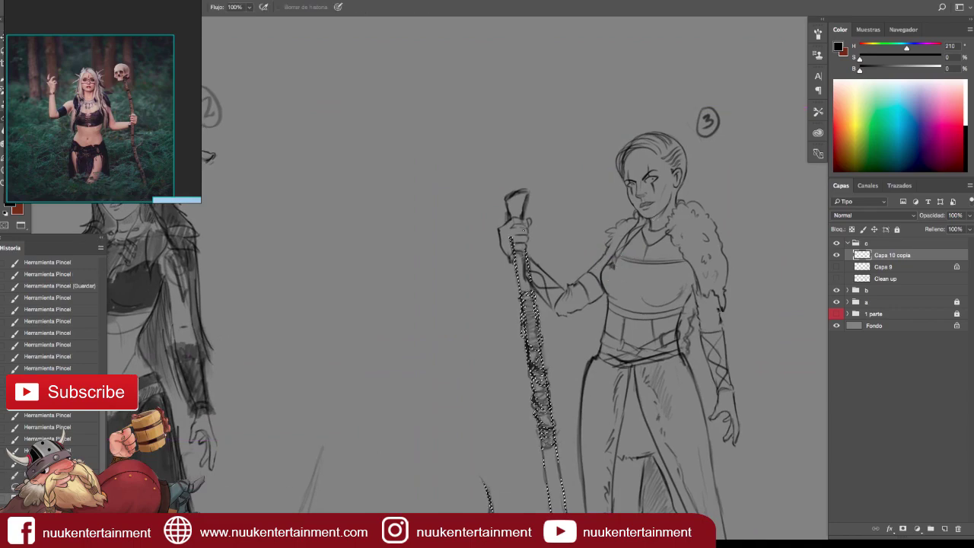
key(ctrl+d)
scroll(572, 235, up, 2)
drag(455, 239, 473, 272)
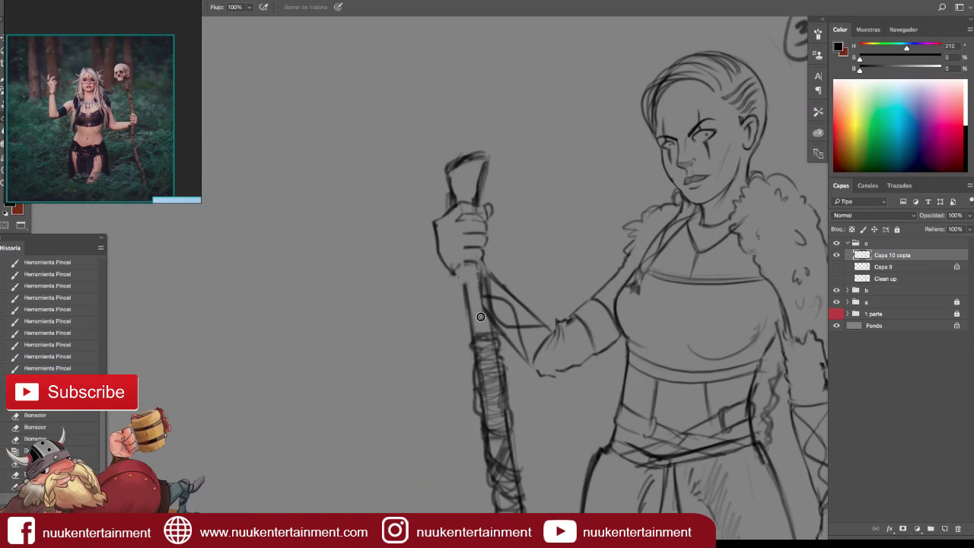
scroll(503, 246, down, 2)
scroll(502, 246, down, 2)
scroll(535, 239, down, 1)
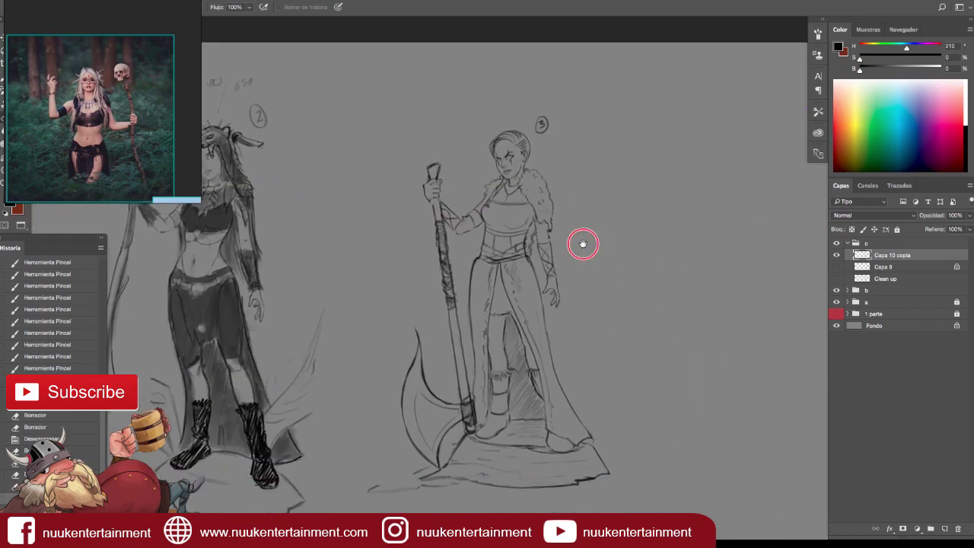
scroll(583, 243, down, 2)
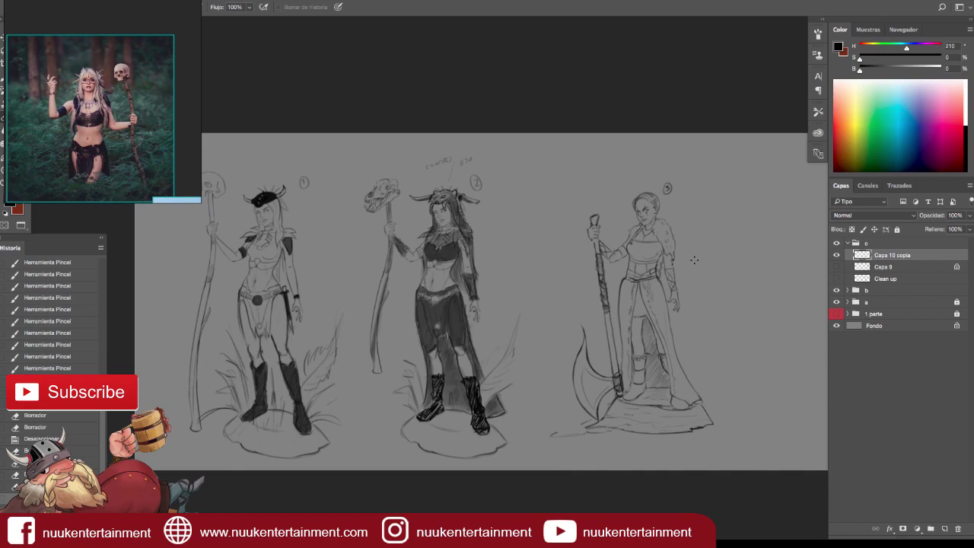
Zoom out and move the reference photo out of the way.
scroll(704, 251, up, 2)
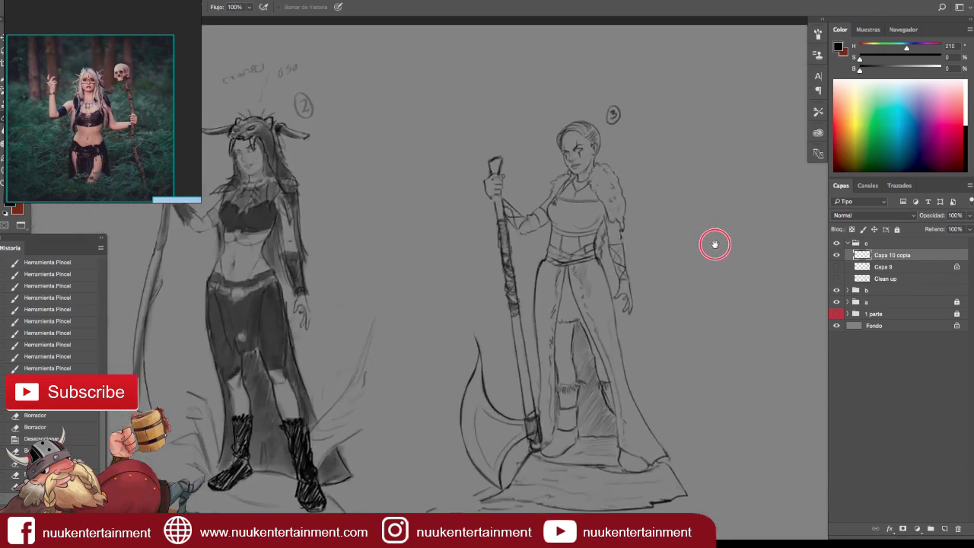
scroll(713, 244, up, 1)
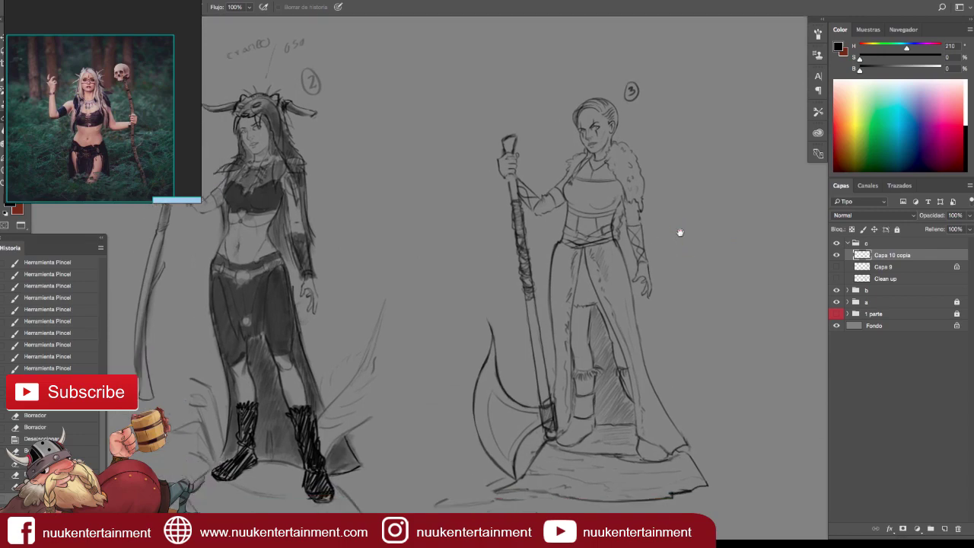
scroll(669, 242, down, 1)
scroll(671, 246, down, 1)
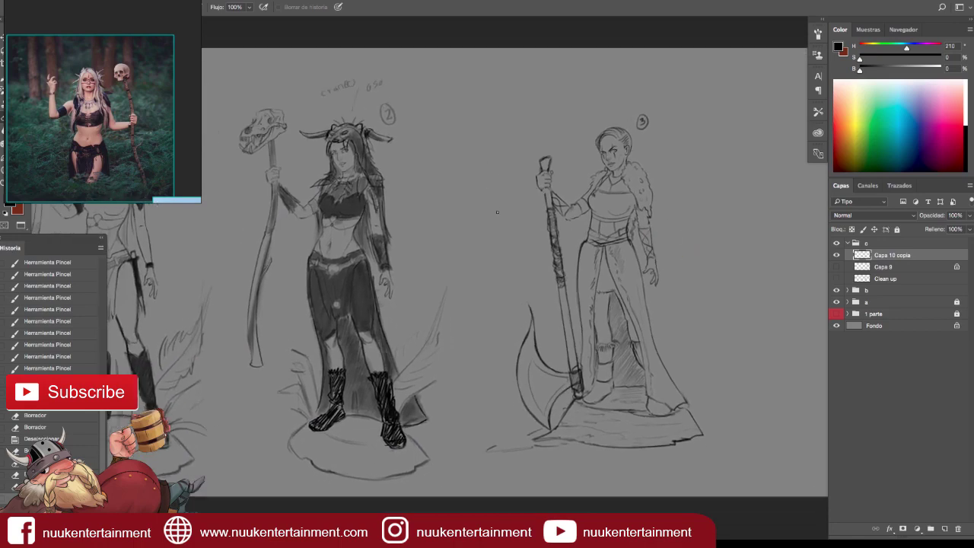
drag(154, 144, 225, 149)
Draw red downward guide arrows on both sides of figure 3.
key(b)
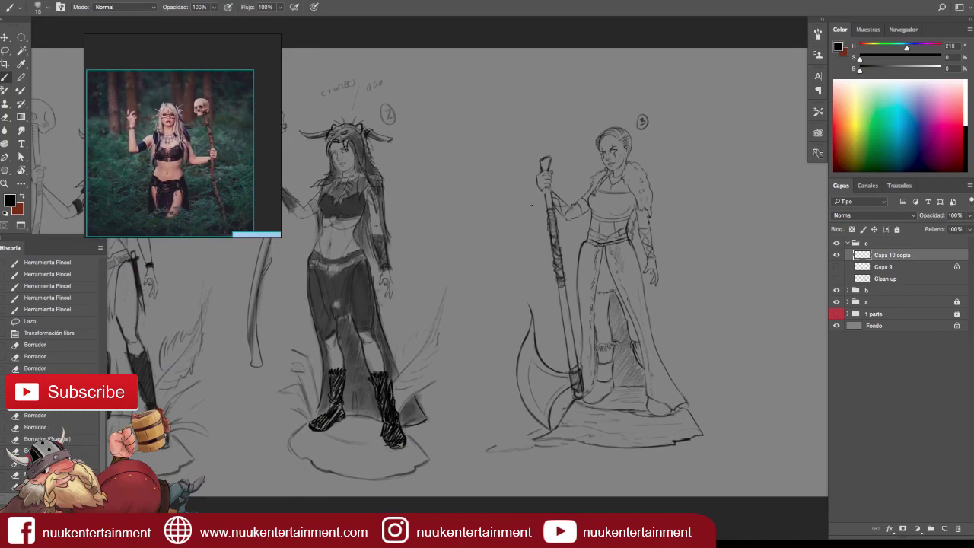
drag(540, 268, 542, 293)
drag(528, 204, 540, 283)
drag(521, 242, 525, 254)
scroll(583, 289, right, 2)
drag(668, 236, 670, 265)
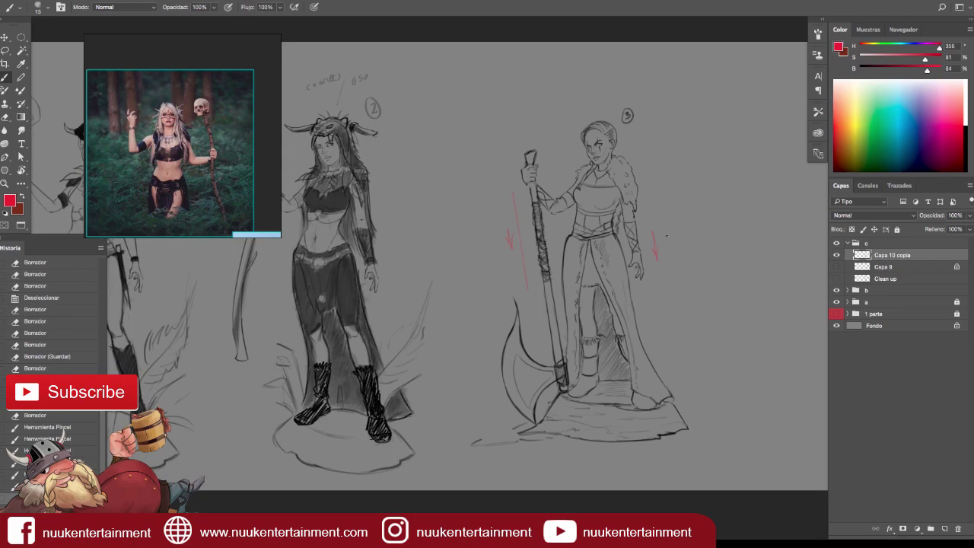
Zoom in to check the third figure, toggle her layer, and reset the colour to black.
key(z)
mouse_move(701, 297)
mouse_down()
mouse_move(721, 299)
mouse_move(677, 321)
mouse_move(735, 320)
mouse_move(583, 348)
mouse_up()
alt+click(677, 321)
key(b)
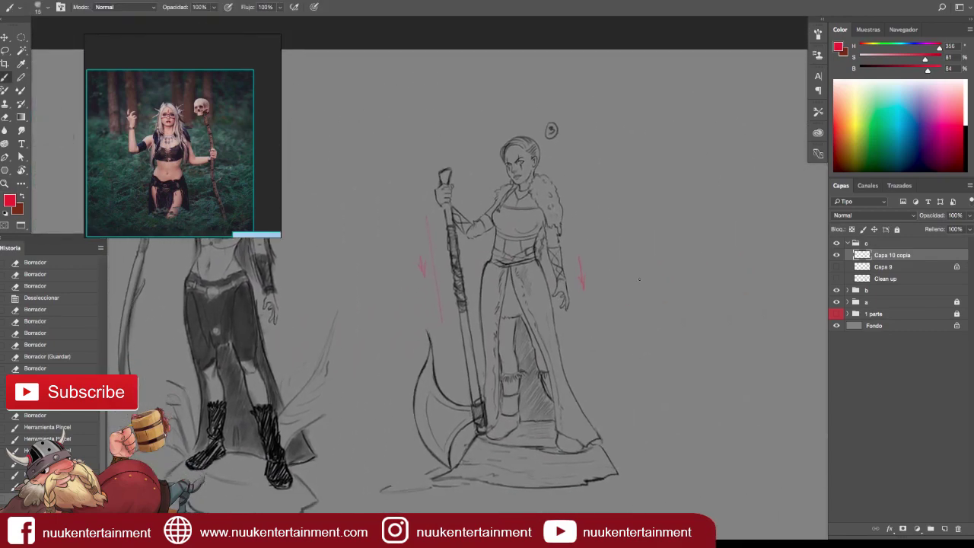
click(836, 243)
key(x)
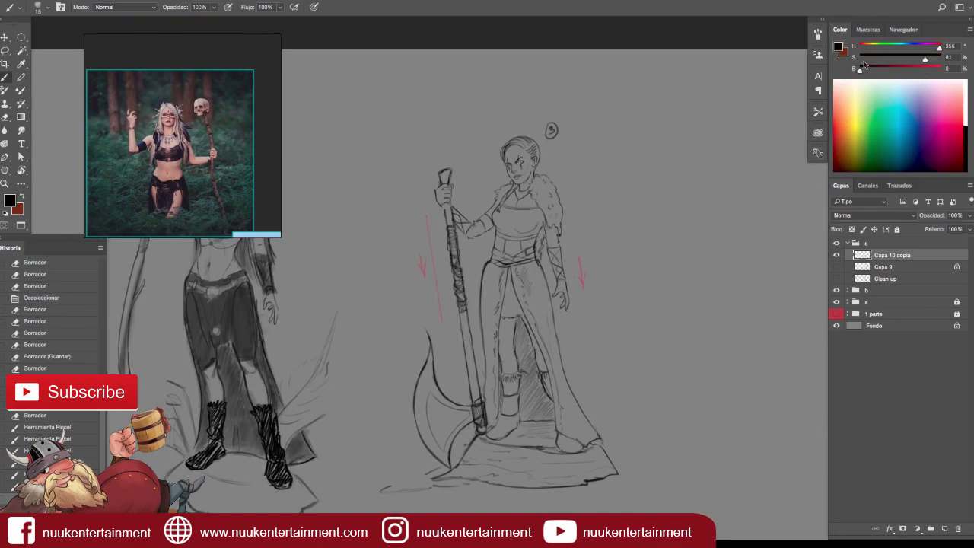
Sketch grass tufts around the third warrior's base.
drag(648, 318, 723, 302)
scroll(723, 303, down, 2)
scroll(702, 317, down, 1)
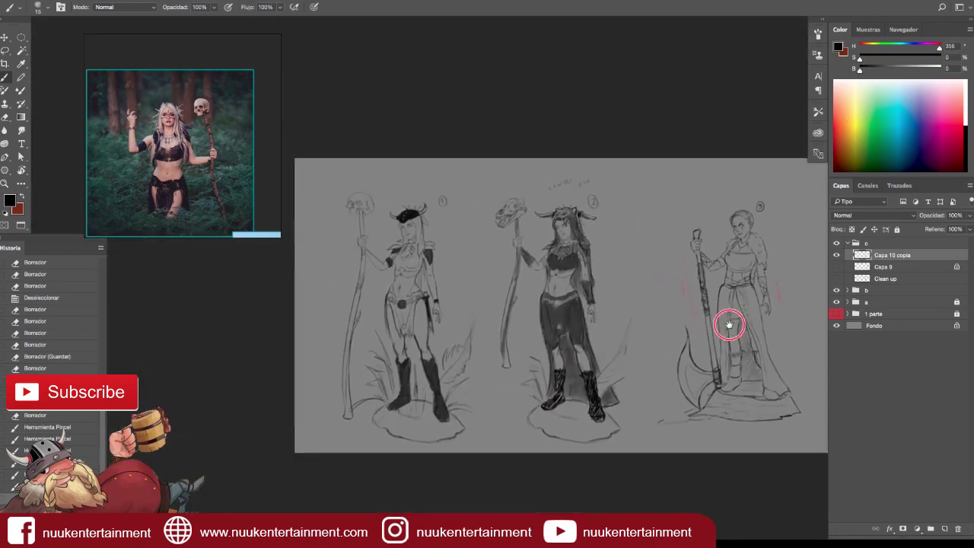
scroll(728, 326, up, 1)
scroll(724, 328, up, 1)
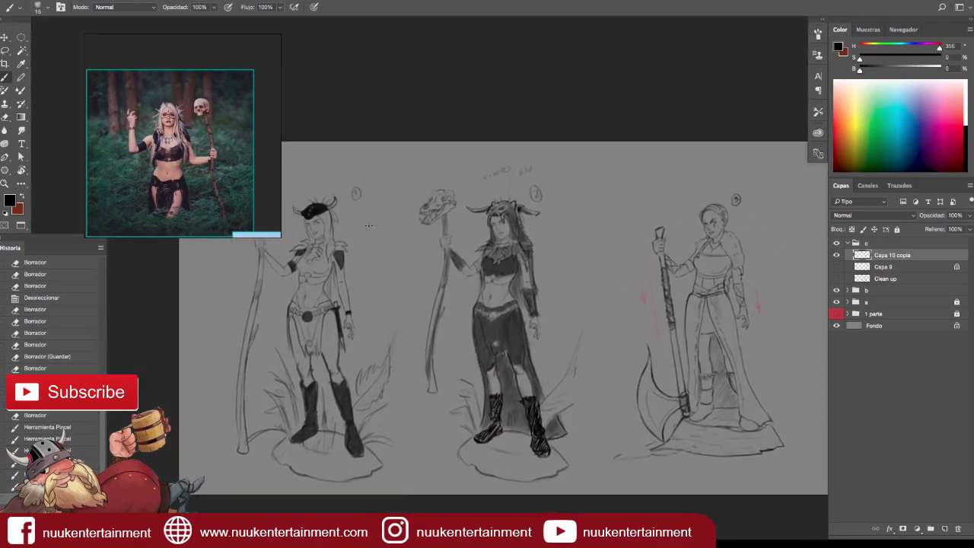
drag(667, 371, 439, 276)
scroll(440, 277, up, 1)
mouse_move(539, 249)
mouse_down()
mouse_move(533, 259)
mouse_move(717, 258)
mouse_move(554, 268)
mouse_up()
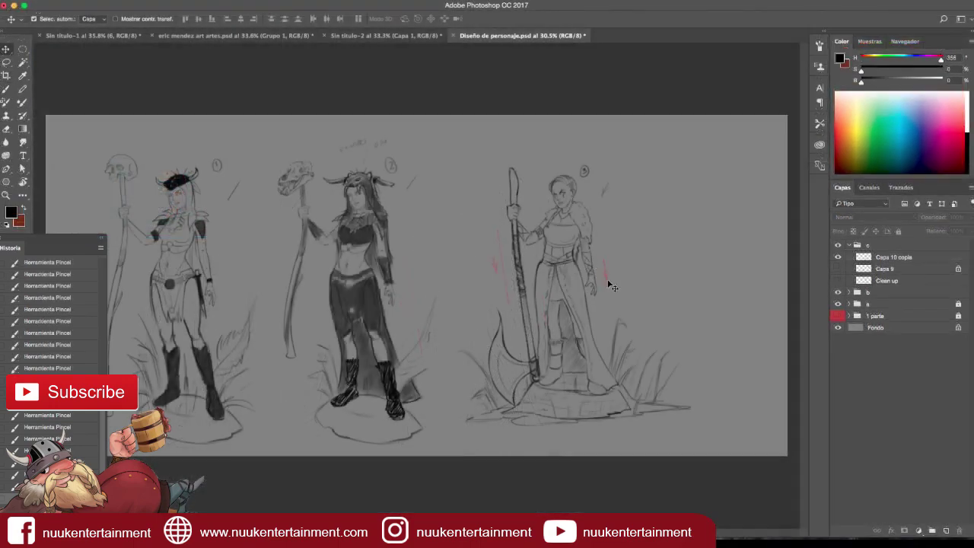
Pan and zoom so the third figure sits centred beside the others.
scroll(579, 288, left, 5)
scroll(522, 293, left, 5)
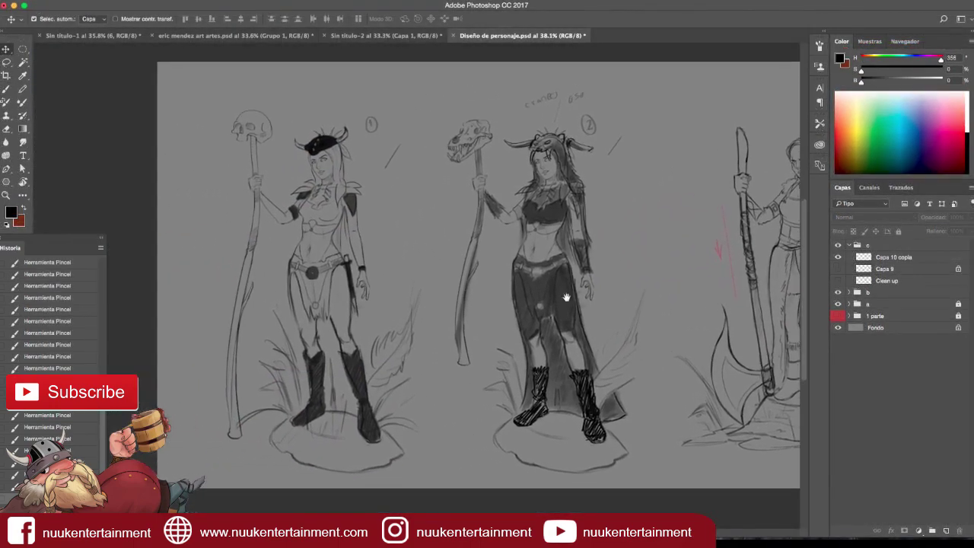
scroll(458, 297, up, 2)
scroll(458, 297, up, 2)
scroll(456, 294, up, 1)
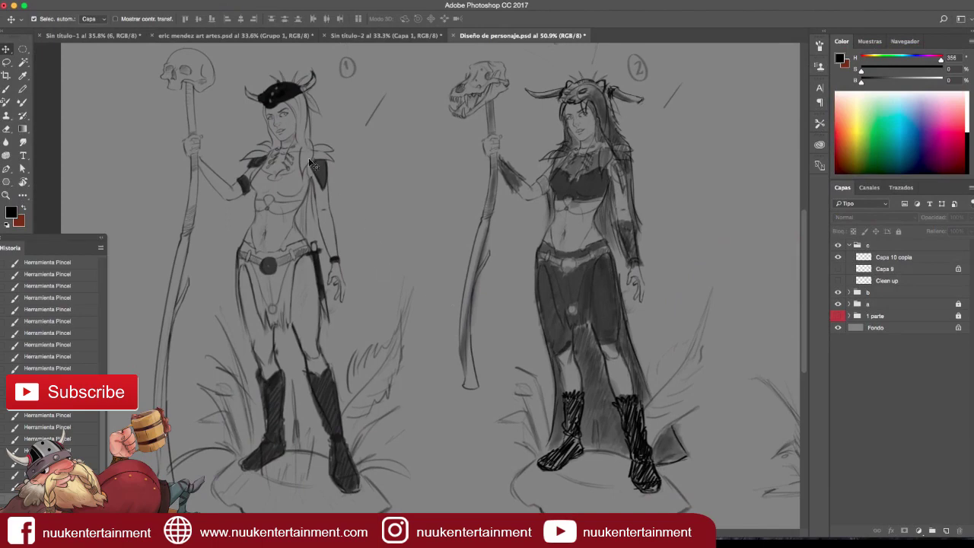
scroll(487, 282, right, 10)
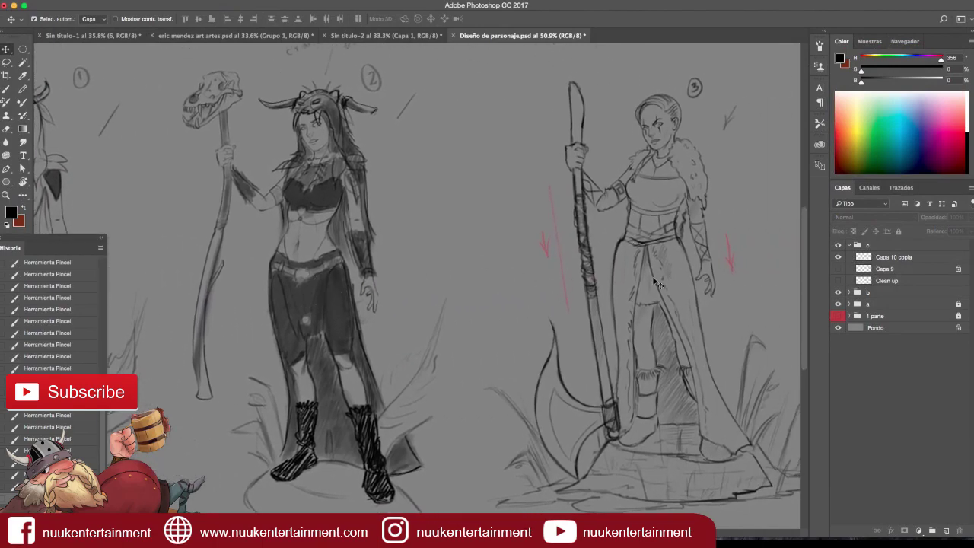
drag(679, 308, 520, 288)
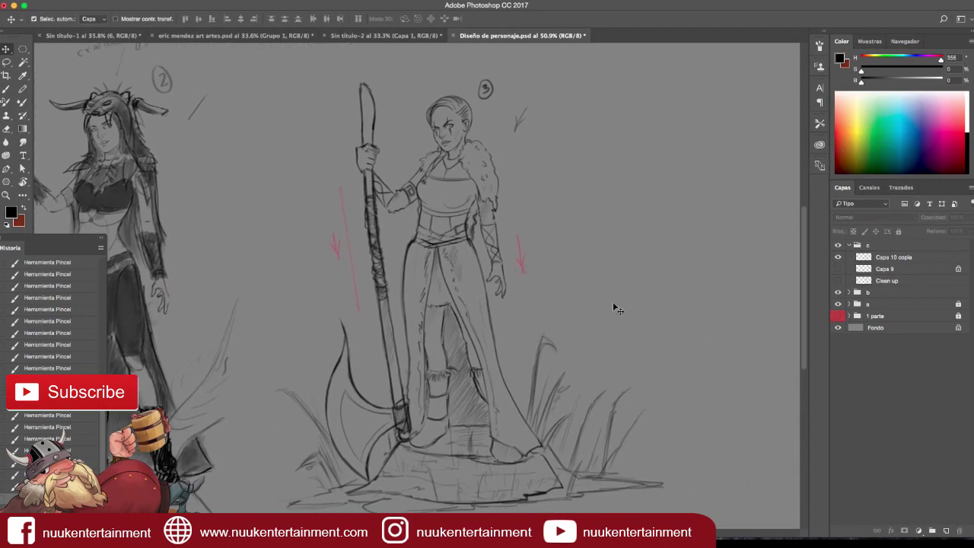
alt+click(556, 339)
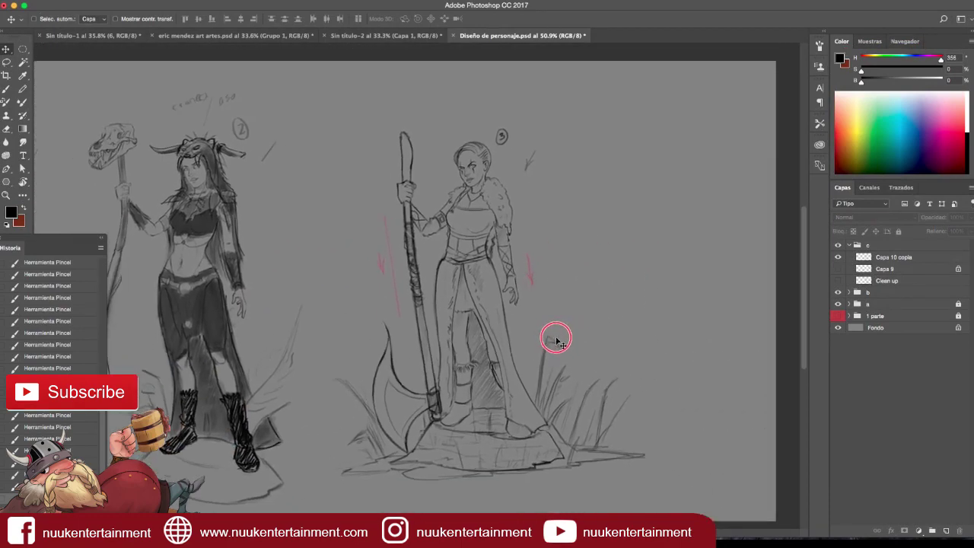
drag(556, 339, 582, 330)
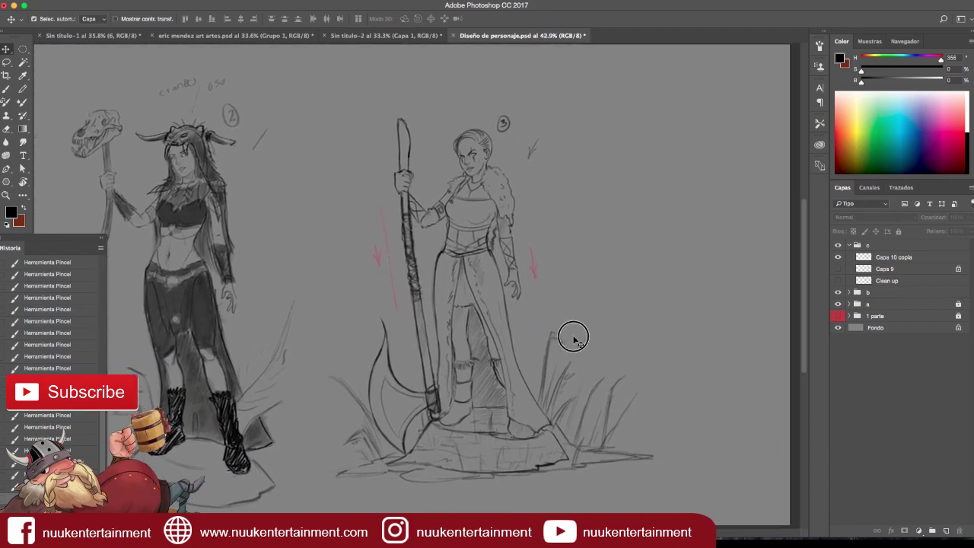
Toggle the Capa 10 copia layer and bring up the 11 × 8.5-inch new document settings.
click(837, 258)
click(838, 259)
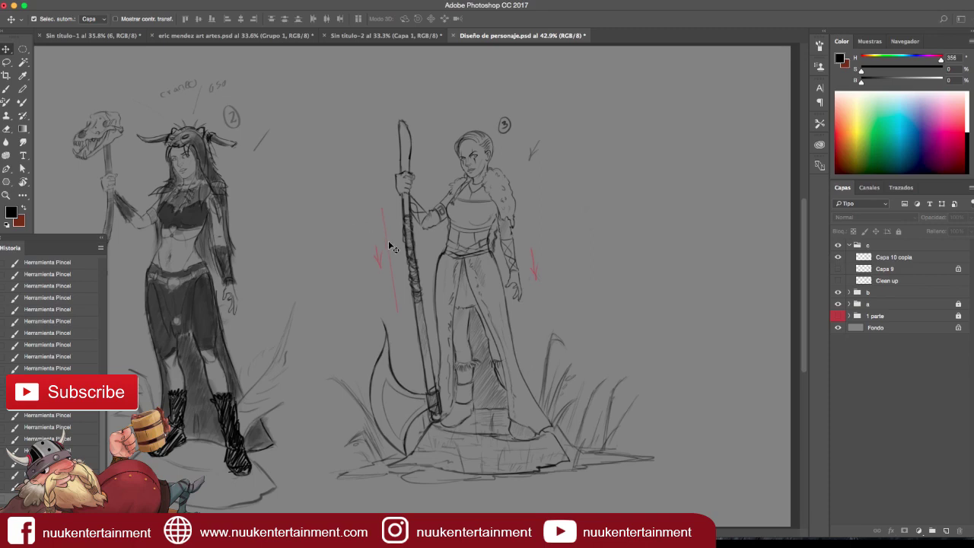
key(ctrl+n)
mouse_move(300, 79)
mouse_down()
mouse_move(365, 76)
mouse_move(350, 78)
mouse_up()
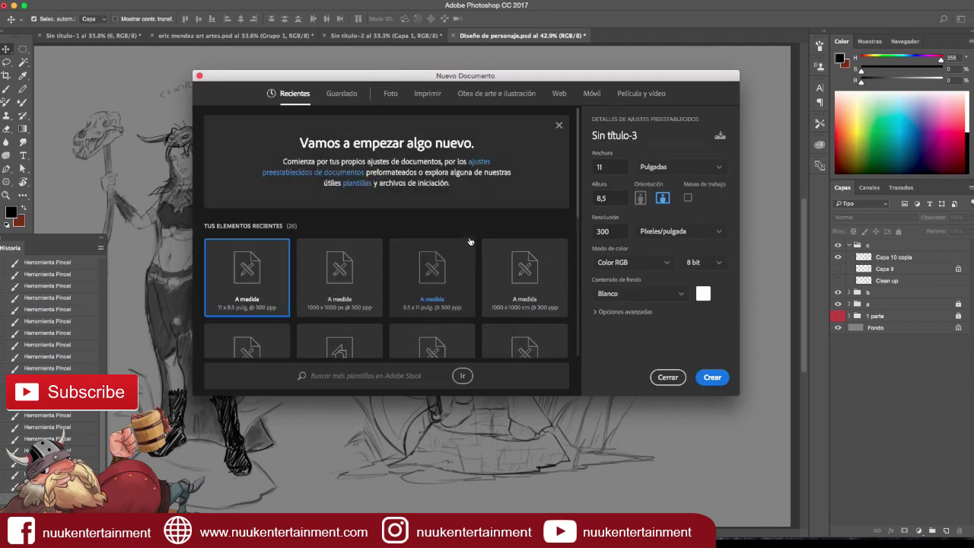
Choose the Imprimir preset with size in Píxeles and portrait orientation.
click(425, 94)
click(654, 168)
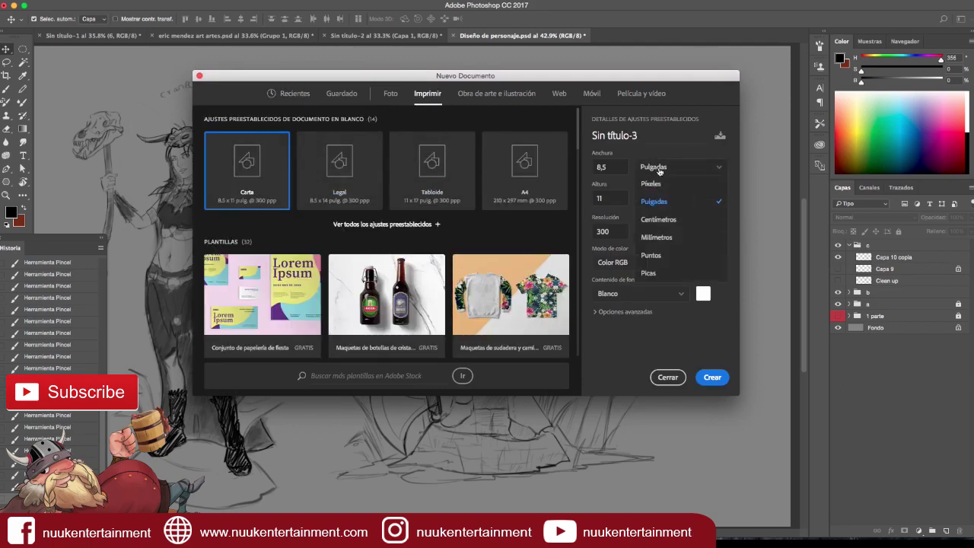
click(652, 184)
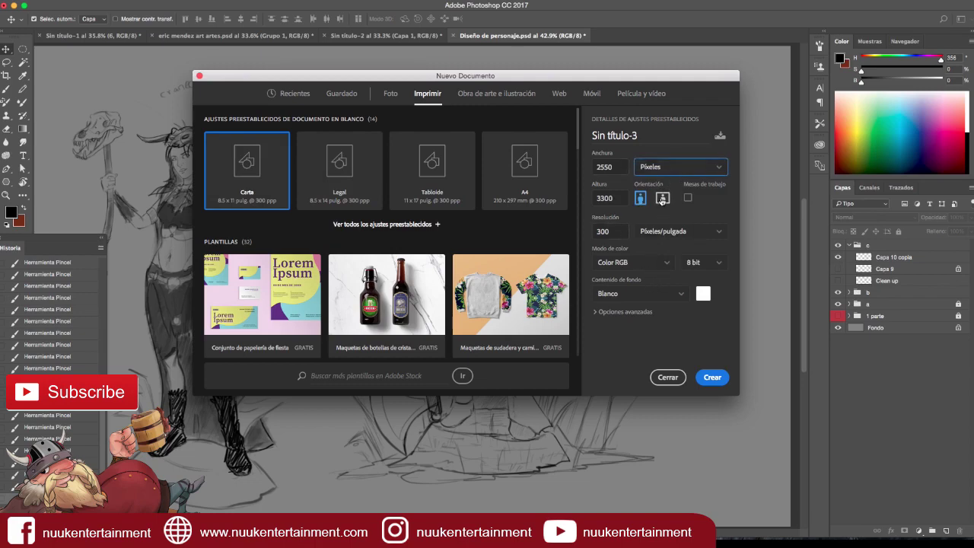
click(662, 198)
click(639, 198)
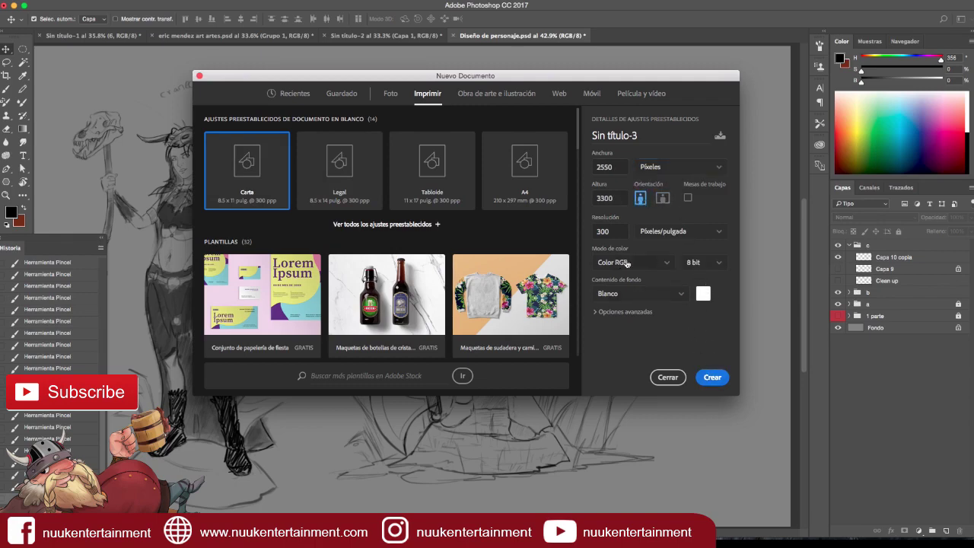
Keep RGB 8-bit at pixels per inch, create the 2550 × 3300 document, and return to Diseño de personaje.psd.
click(658, 263)
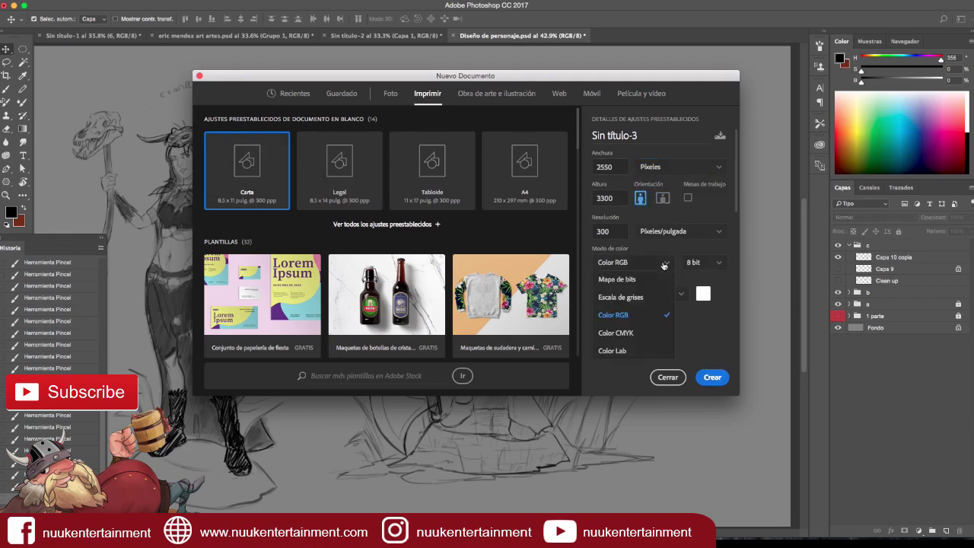
click(629, 317)
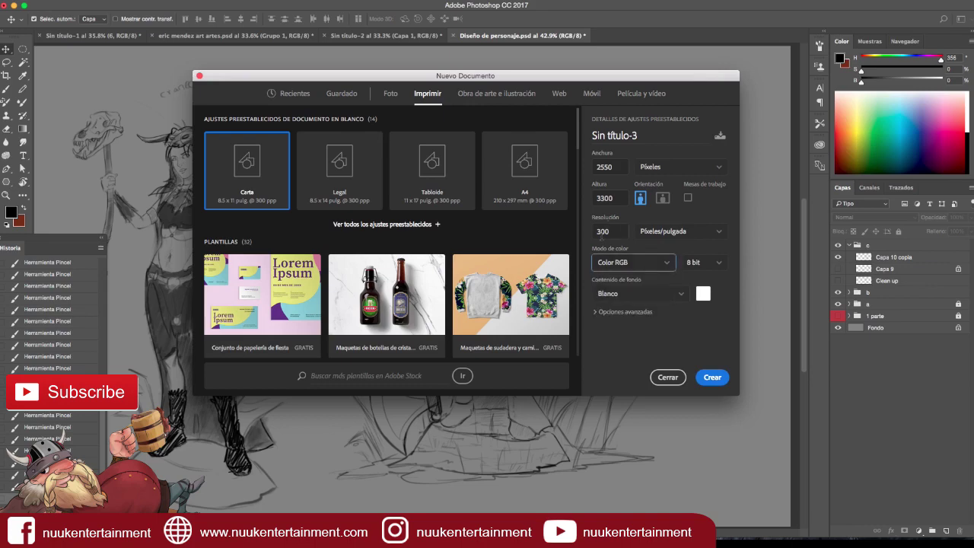
click(696, 242)
click(703, 264)
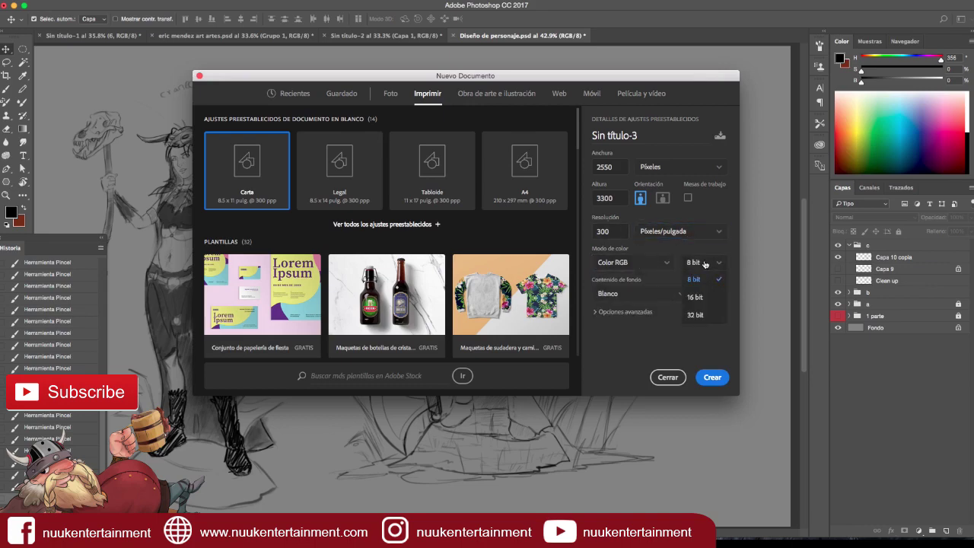
click(594, 312)
click(594, 312)
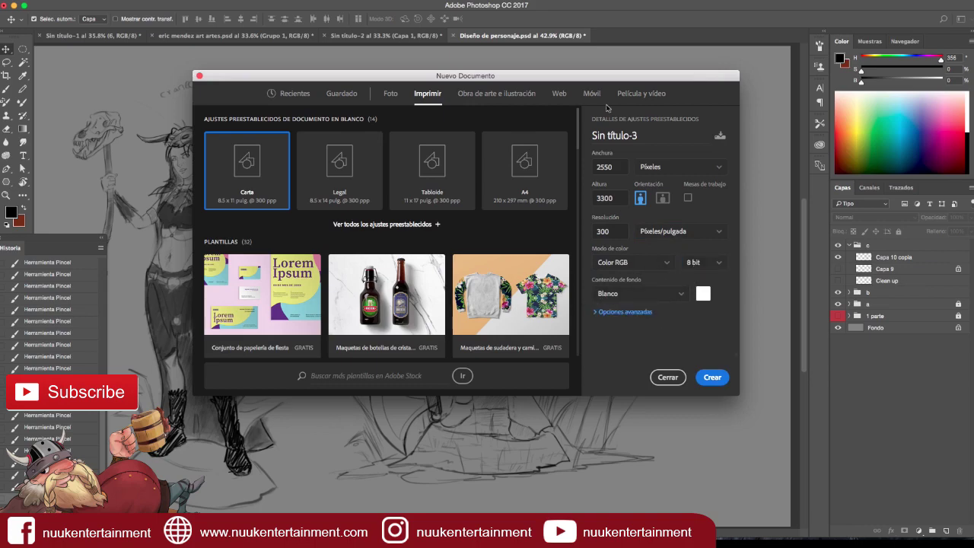
click(712, 377)
click(500, 36)
click(838, 257)
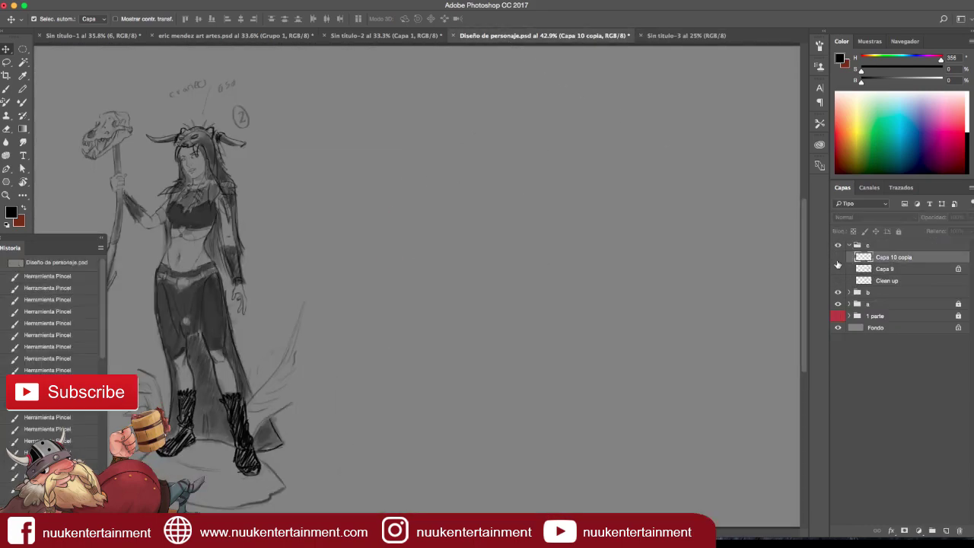
Toggle the third character's layer and loop, then drop, a lasso around the middle head.
scroll(646, 309, down, 3)
click(837, 259)
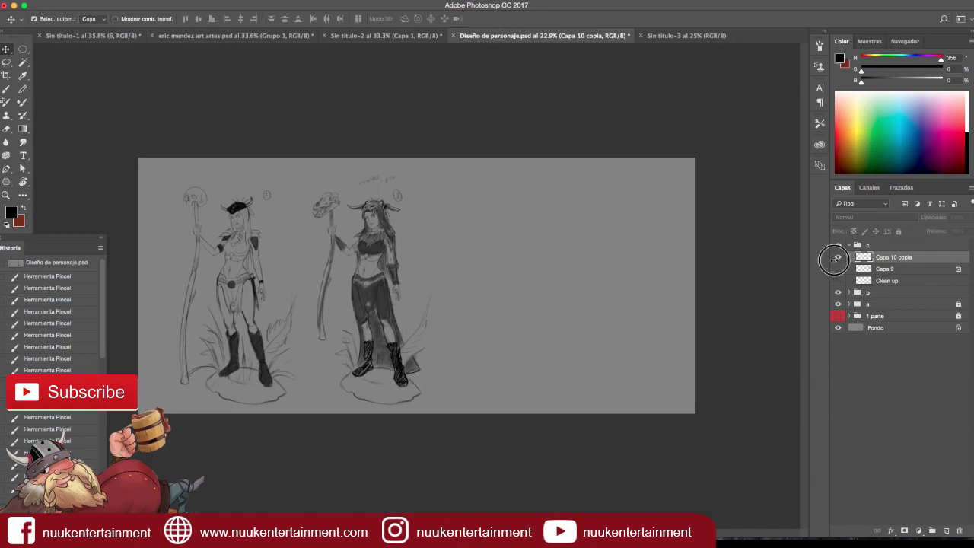
key(l)
drag(413, 228, 403, 247)
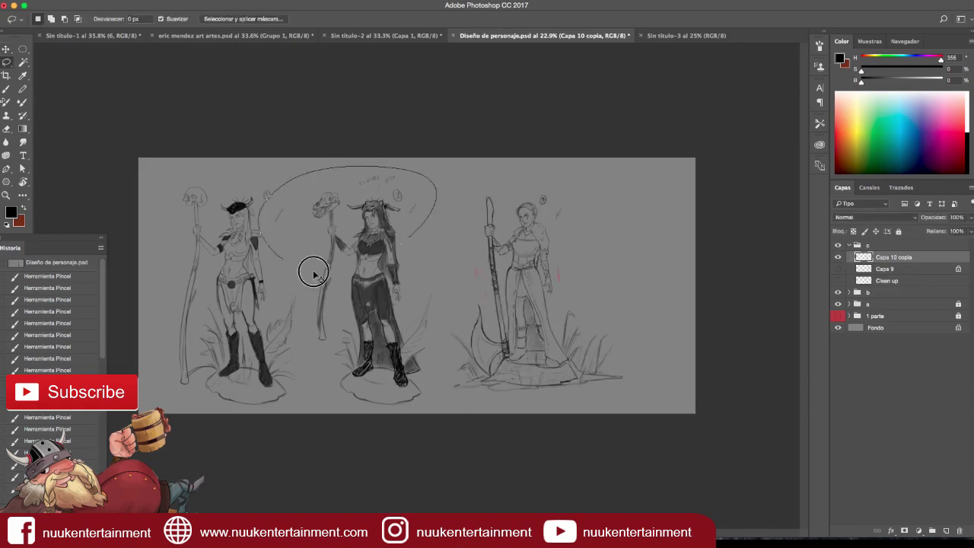
click(431, 251)
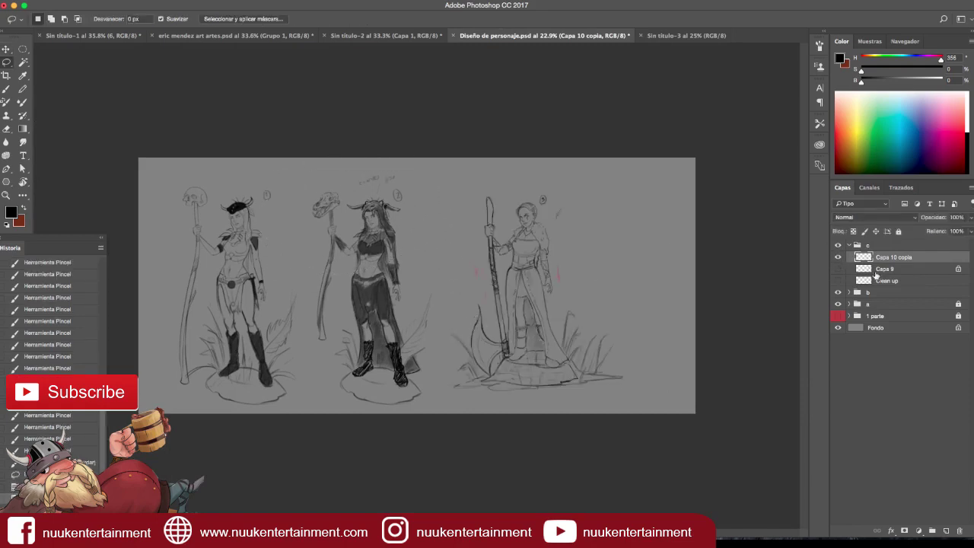
Try dragging the right character into Sin título-3, undo it, and return to the sketches.
key(v)
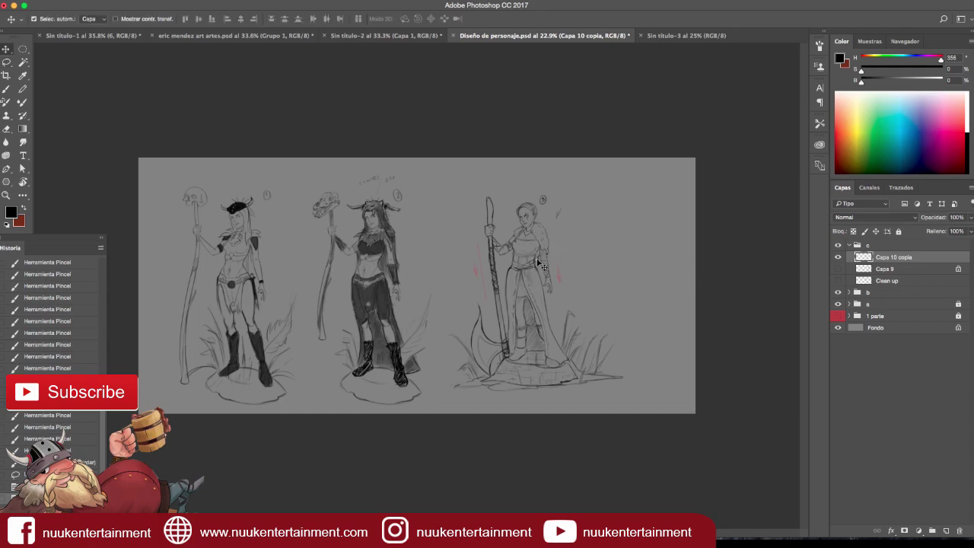
mouse_move(496, 273)
mouse_down()
mouse_move(584, 144)
mouse_move(454, 266)
mouse_up()
key(ctrl+z)
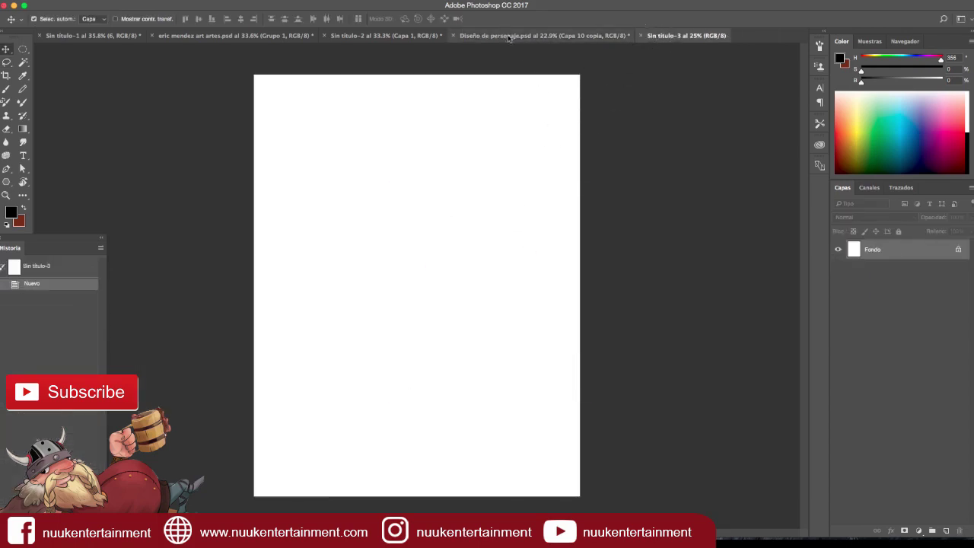
key(ctrl+shift+Tab)
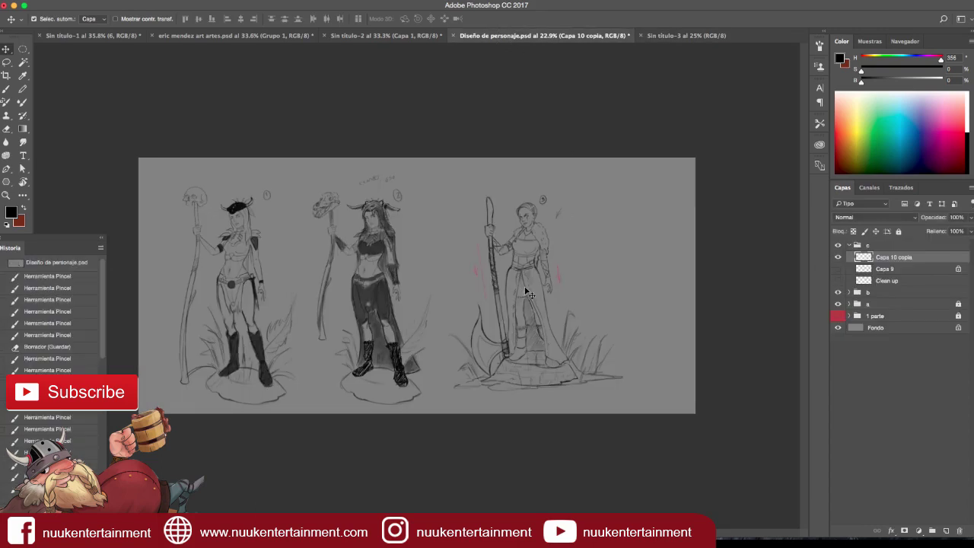
key(ctrl+Tab)
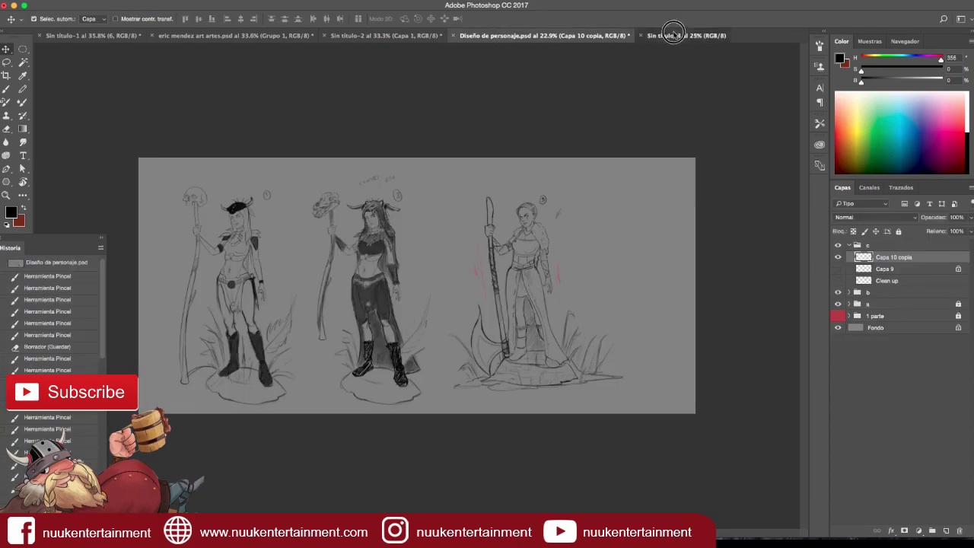
key(ctrl+shift+Tab)
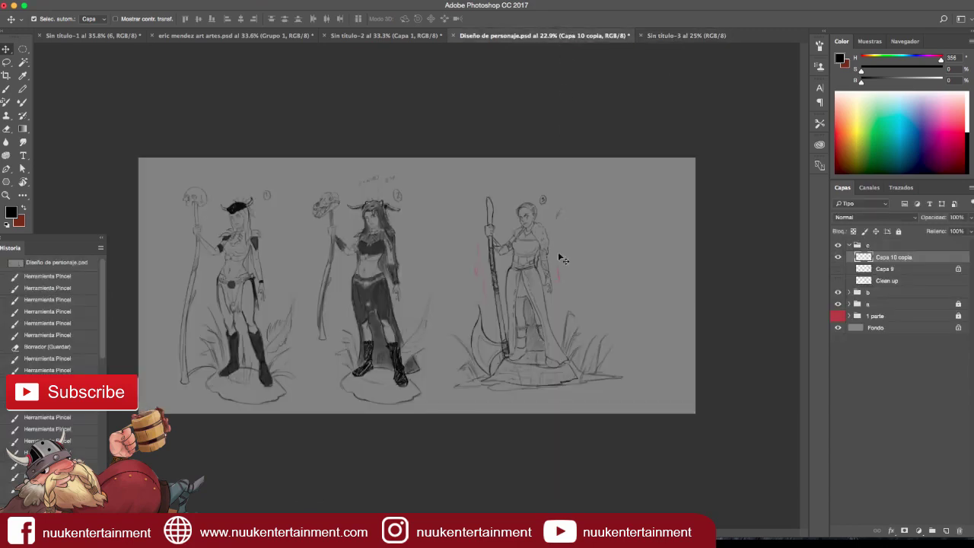
Copy Capa 10 copia into Sin título-3 and scale it to about 148%, centred.
drag(496, 286, 487, 307)
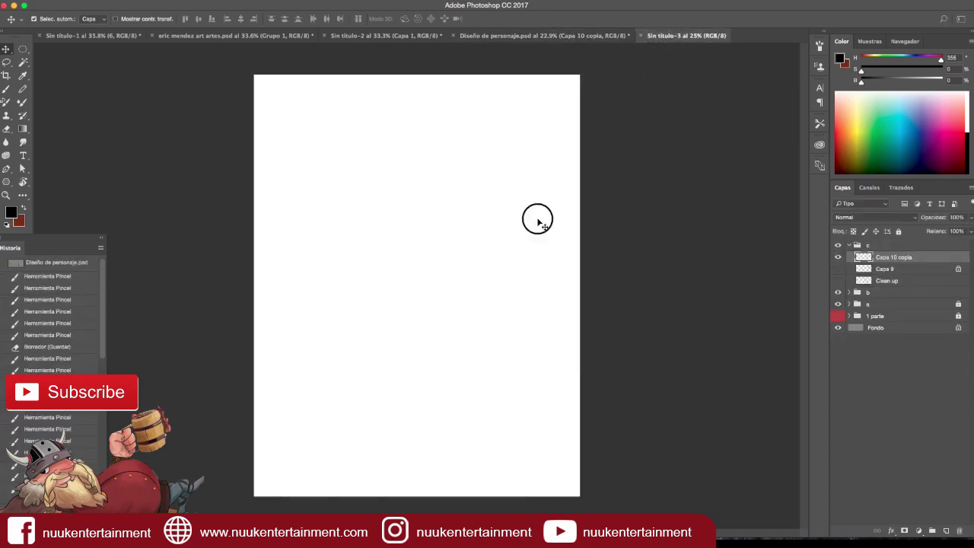
drag(474, 322, 400, 277)
key(ctrl+t)
drag(517, 377, 595, 460)
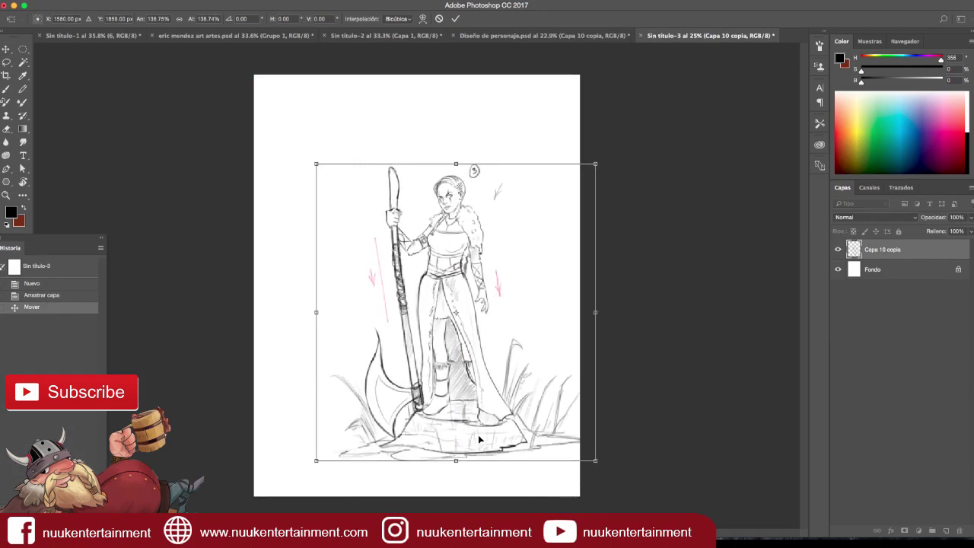
drag(479, 429, 440, 429)
drag(556, 164, 575, 140)
drag(467, 371, 457, 381)
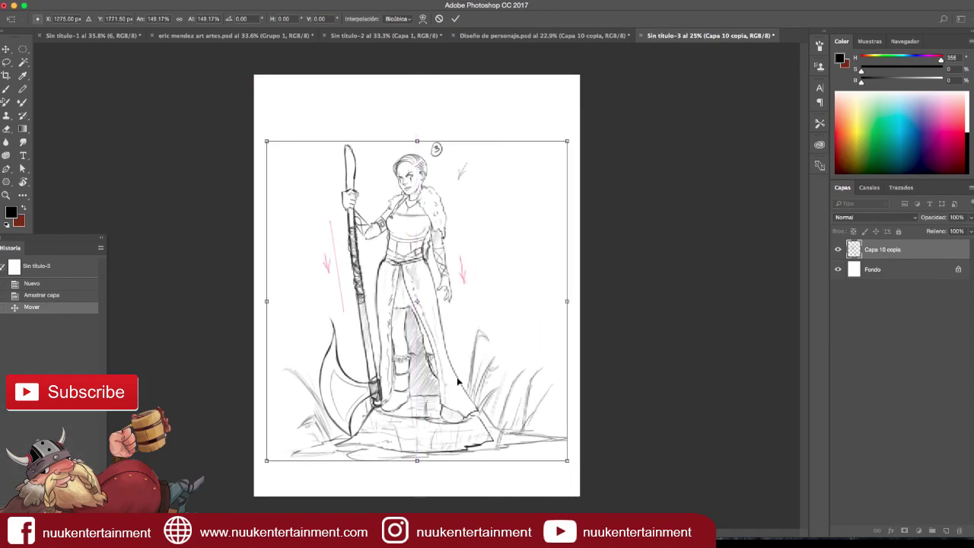
key(Return)
Nudge the sketch to the page centre, then return to Diseño de personaje and collapse group c.
scroll(591, 304, up, 5)
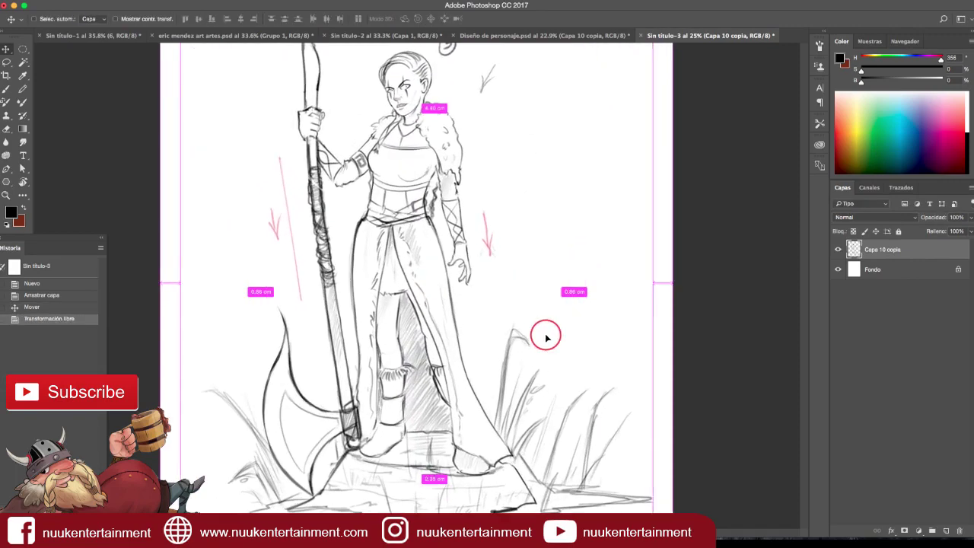
drag(525, 331, 601, 337)
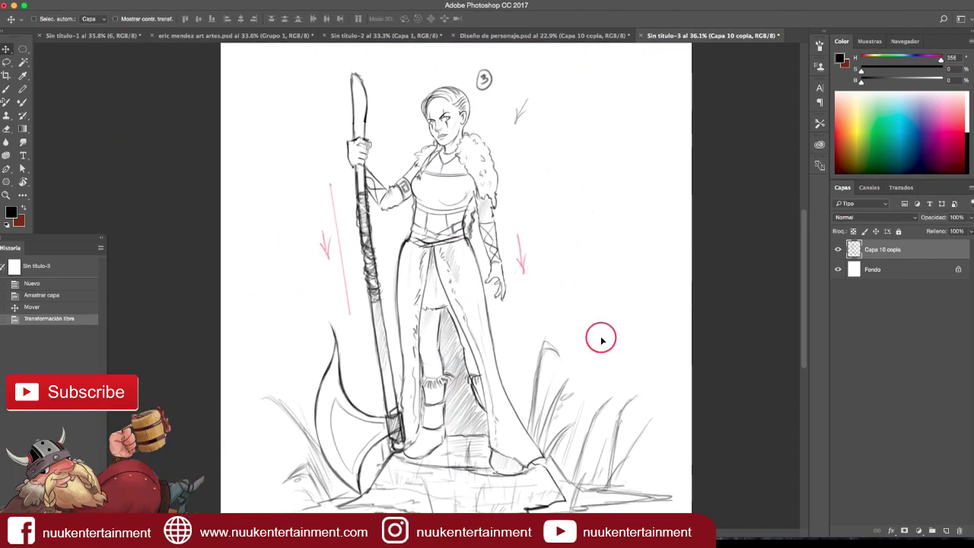
scroll(586, 334, down, 2)
scroll(596, 332, up, 2)
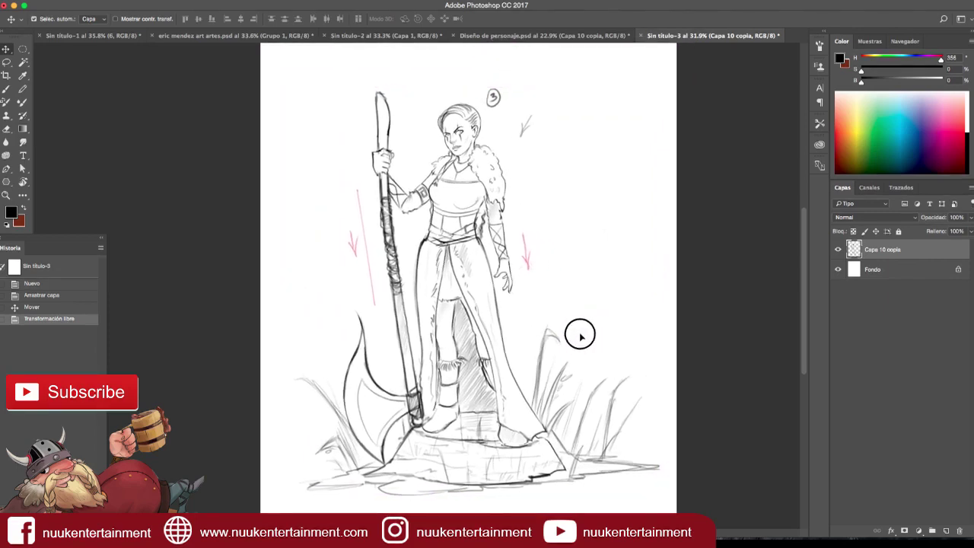
click(555, 36)
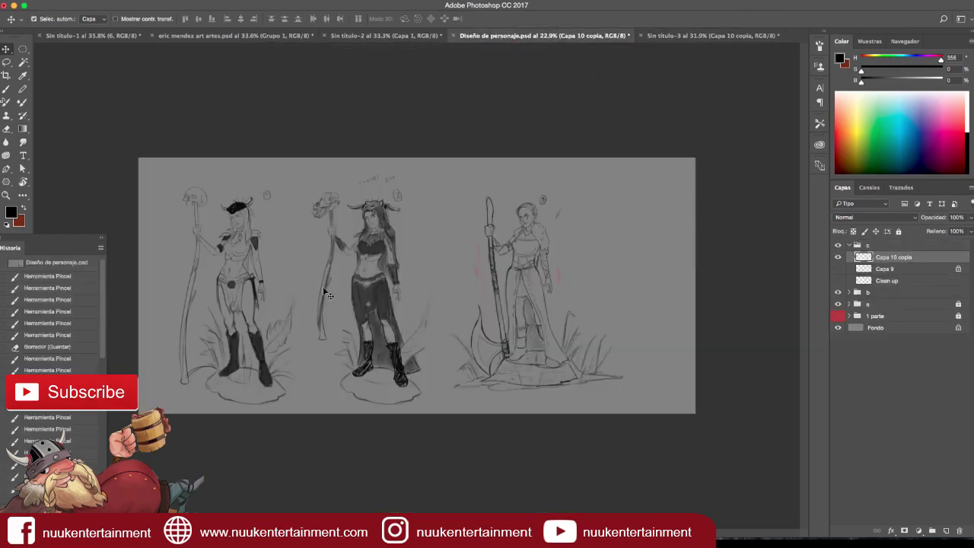
click(849, 247)
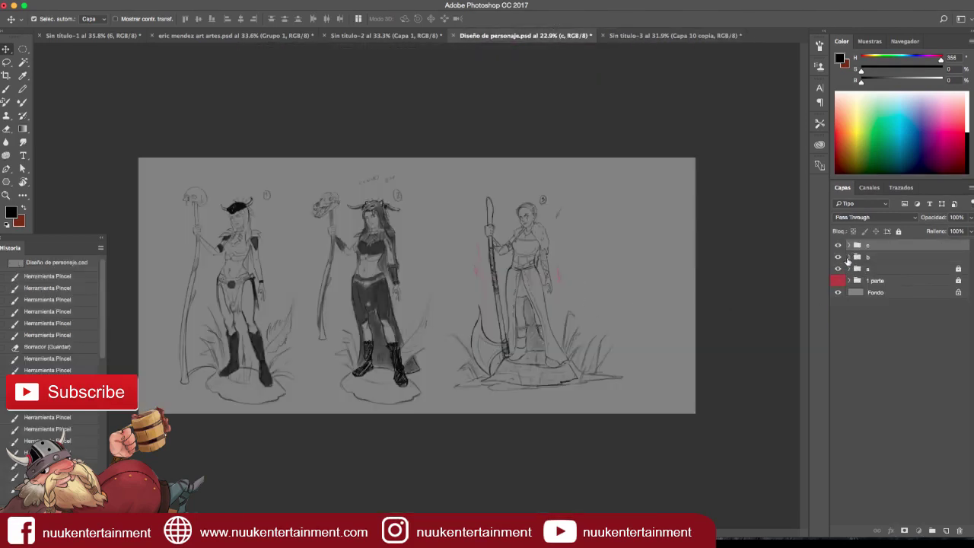
Unlock group a in the Layers panel.
click(848, 258)
click(891, 307)
click(849, 257)
click(869, 271)
click(897, 232)
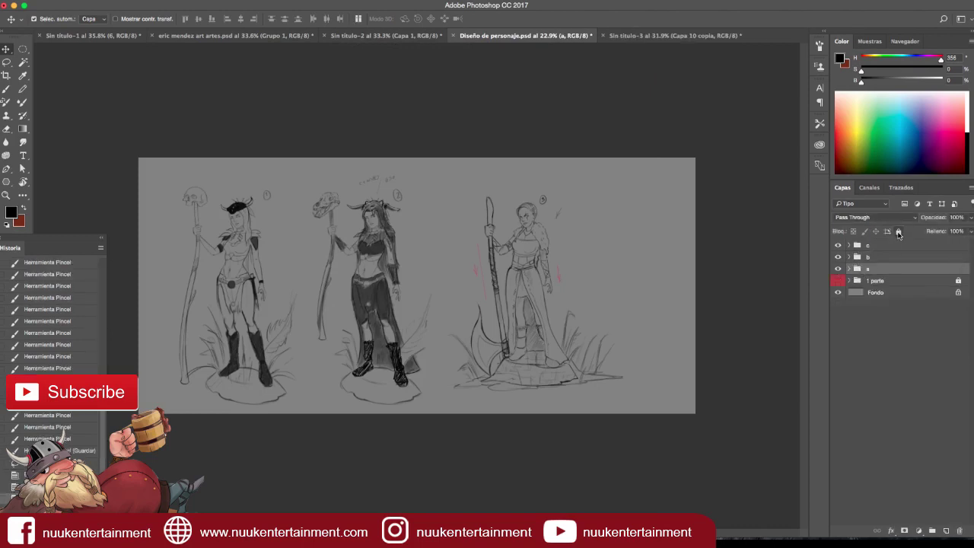
click(849, 270)
Try transforming the groups, dismiss the locked-layer warning, and inspect groups a and b.
key(ctrl+alt+a)
key(ctrl+t)
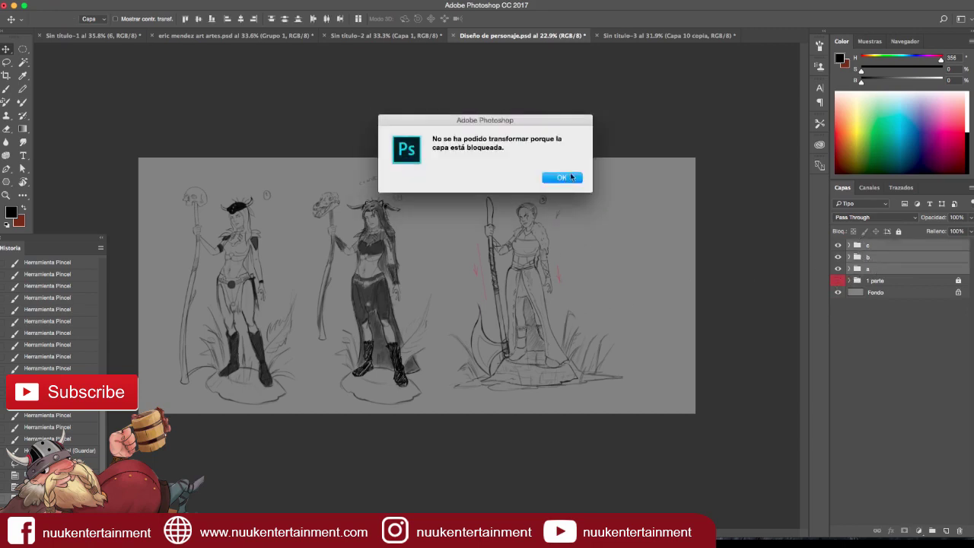
key(Return)
click(860, 272)
click(850, 269)
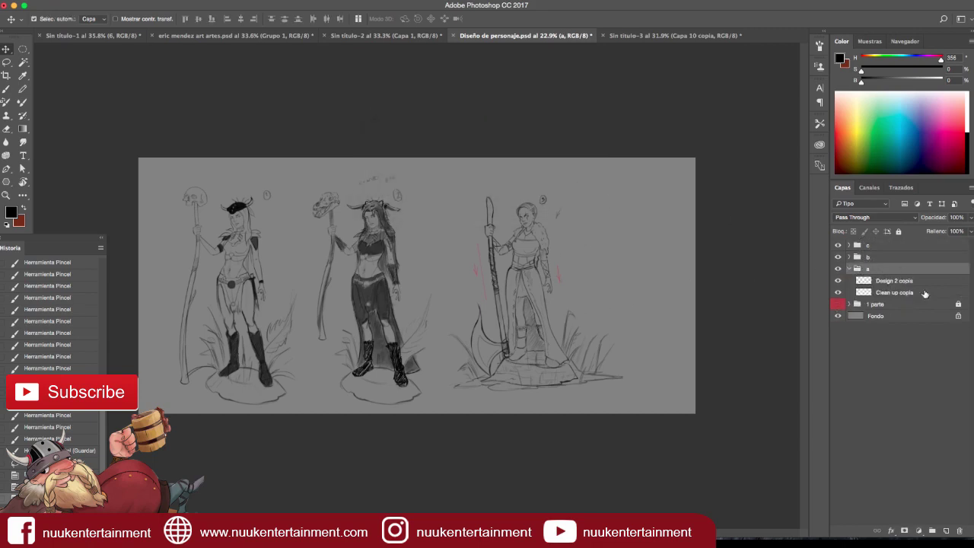
click(850, 269)
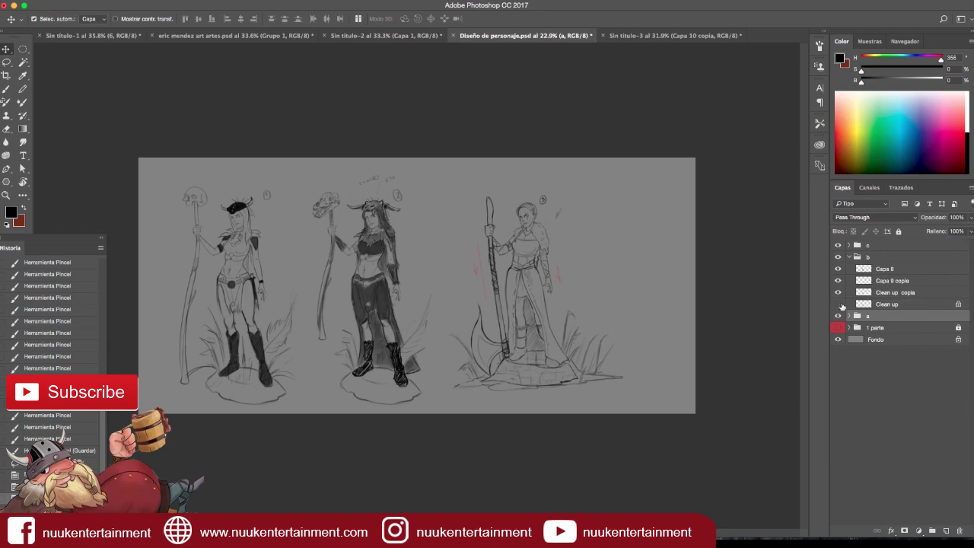
click(867, 257)
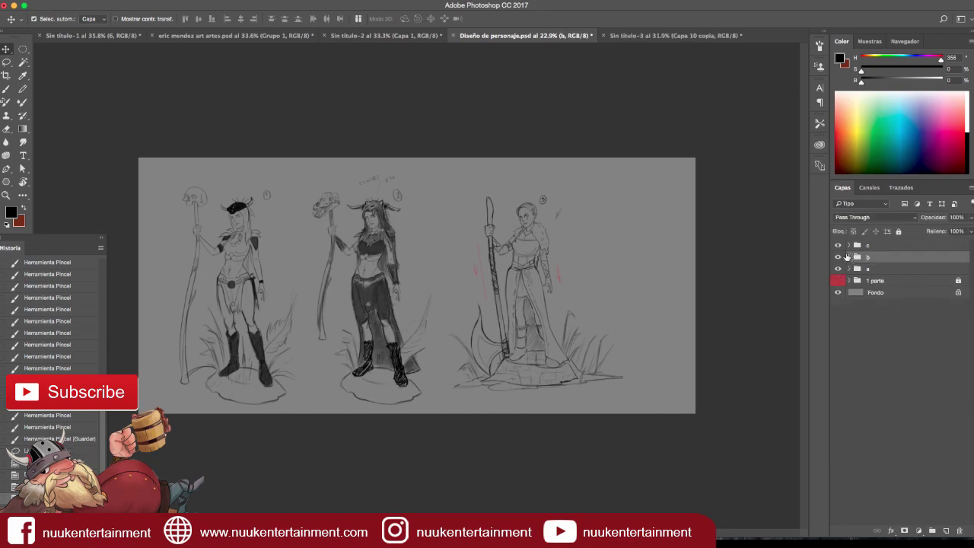
Select groups c, b and a and shift all three sketches slightly right.
click(849, 245)
click(871, 269)
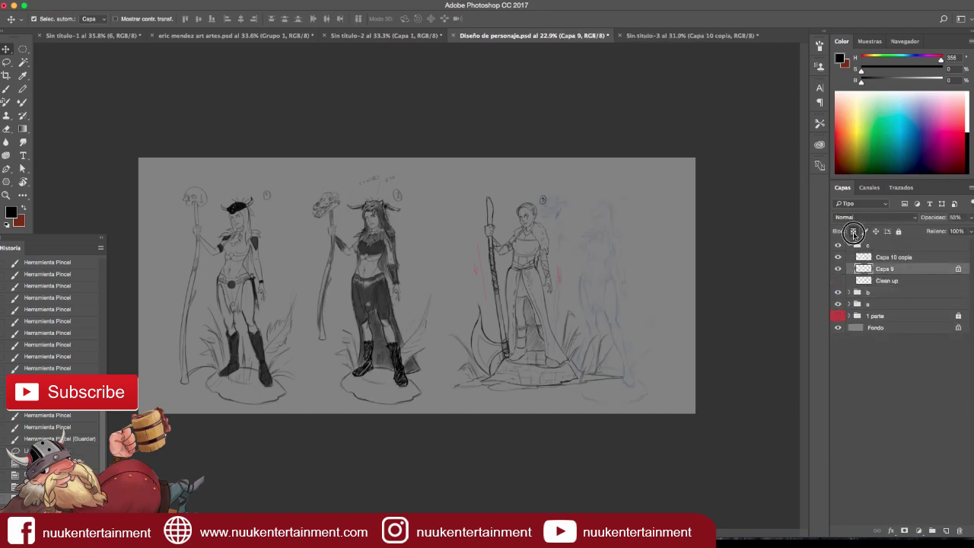
click(859, 248)
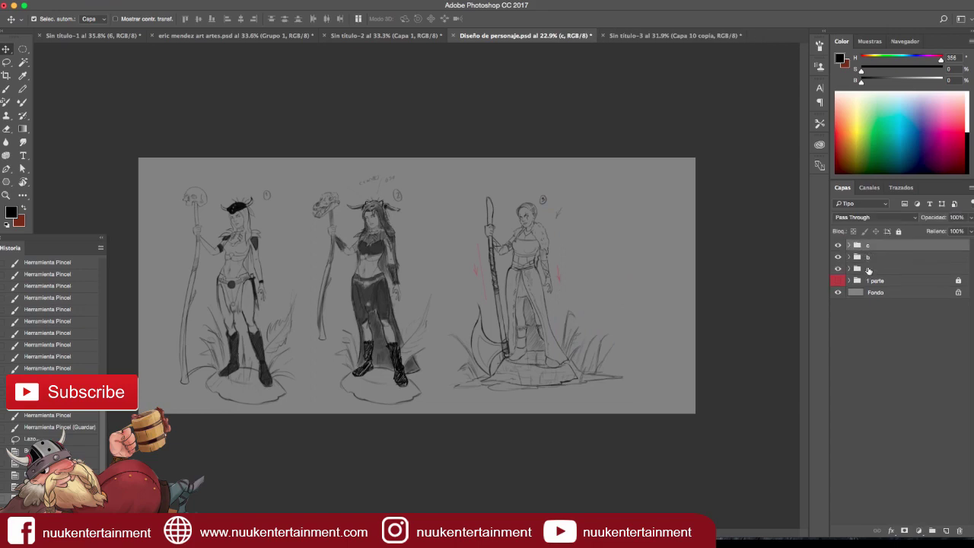
shift+click(868, 269)
key(ctrl+t)
mouse_move(534, 316)
mouse_down()
mouse_move(554, 327)
mouse_move(570, 315)
mouse_up()
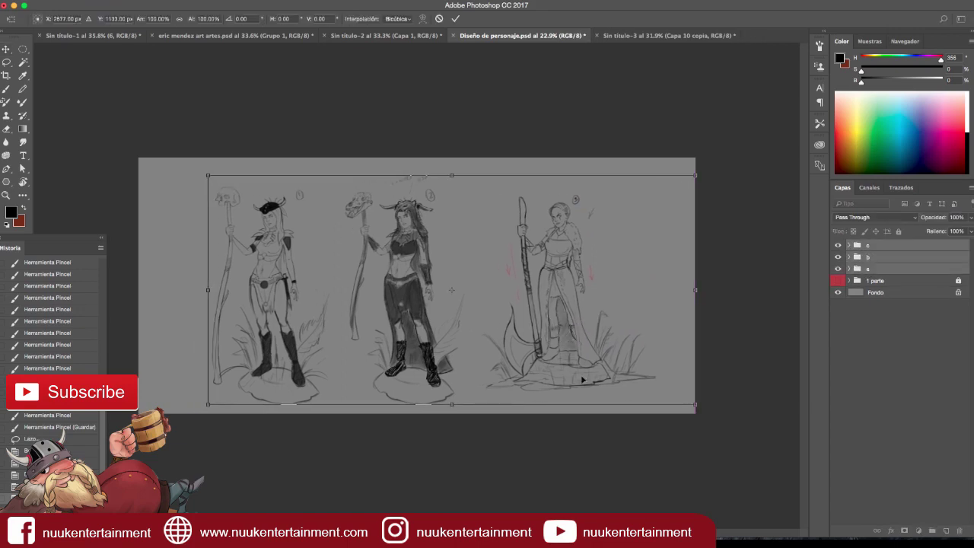
key(Return)
Save the Diseño de personaje document.
scroll(615, 317, up, 2)
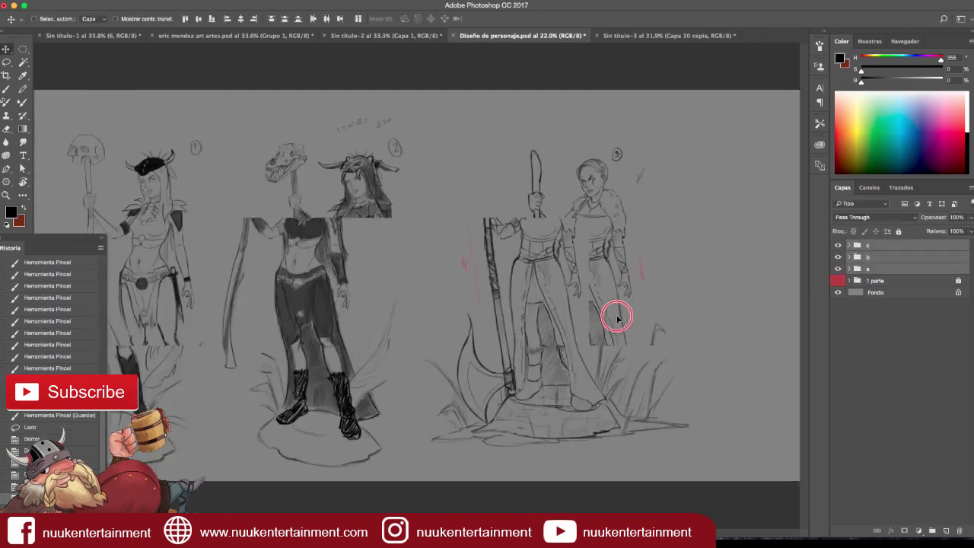
scroll(686, 322, down, 1)
scroll(675, 326, down, 1)
scroll(659, 337, down, 1)
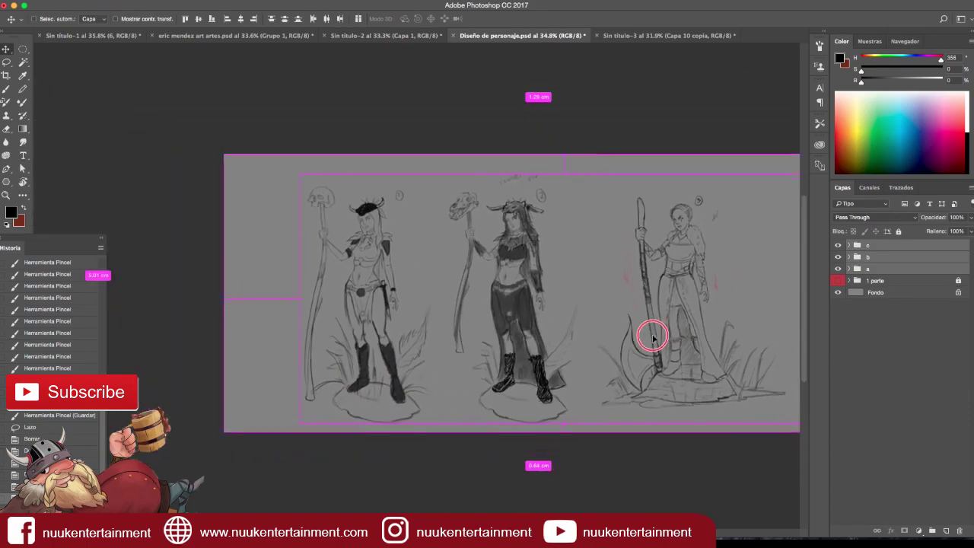
scroll(647, 337, down, 1)
scroll(623, 328, up, 1)
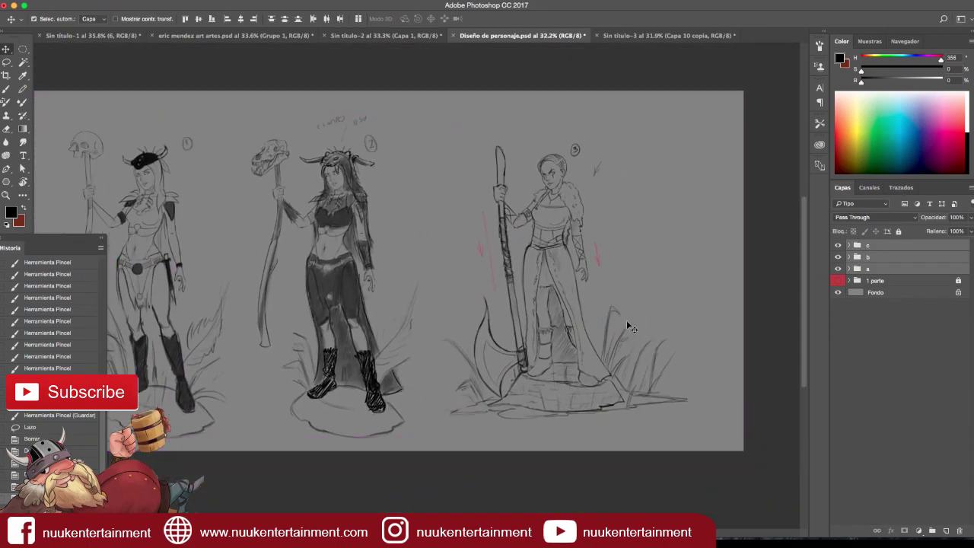
key(ctrl+s)
Switch to the Sin título-2 perspective grid document.
scroll(624, 343, up, 1)
scroll(641, 351, up, 1)
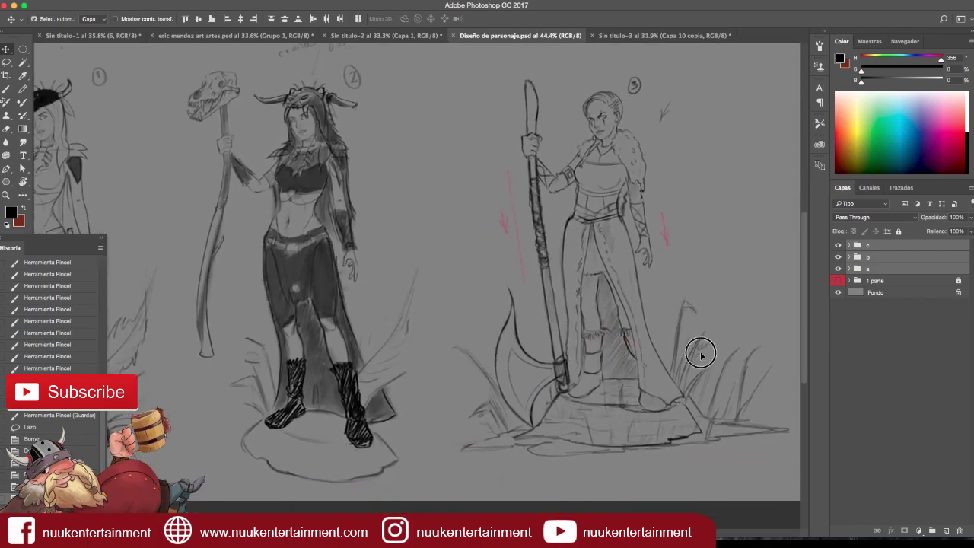
scroll(586, 359, down, 1)
scroll(614, 355, up, 1)
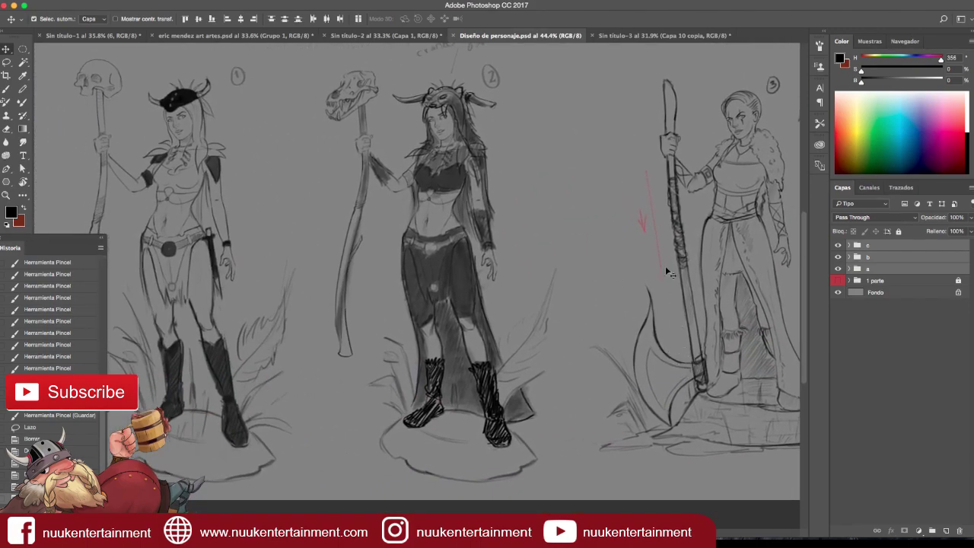
click(447, 32)
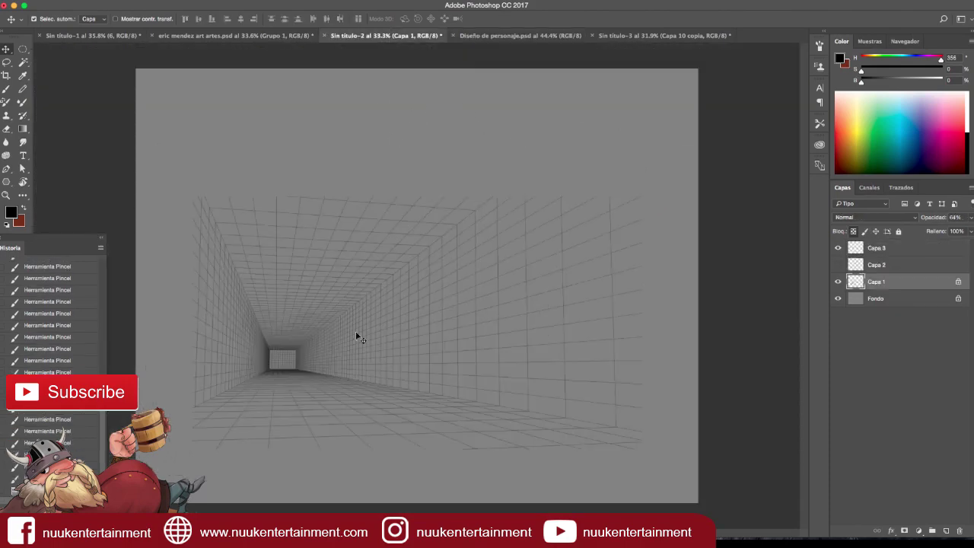
Close the face sketch document, answering its save prompt.
click(315, 36)
click(152, 36)
click(393, 184)
click(91, 35)
Save Sin título-3 to the Desktop as Personaje final.psd, accepting maximize compatibility.
click(492, 35)
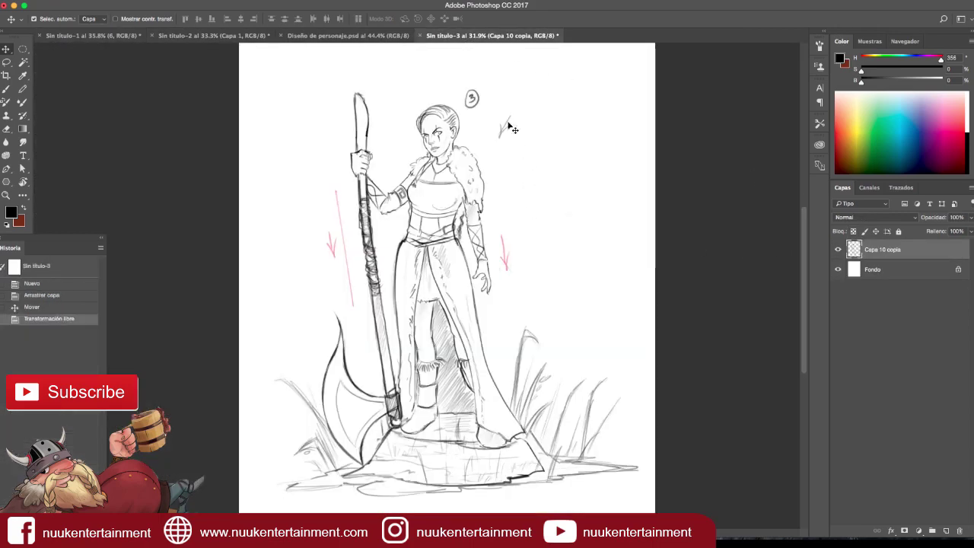
click(97, 2)
click(161, 111)
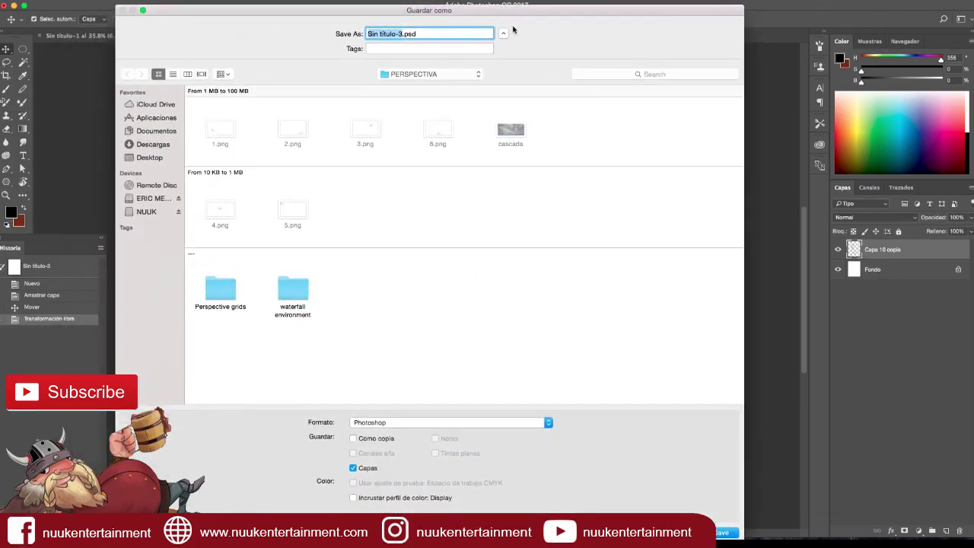
text(Personaje final)
click(157, 160)
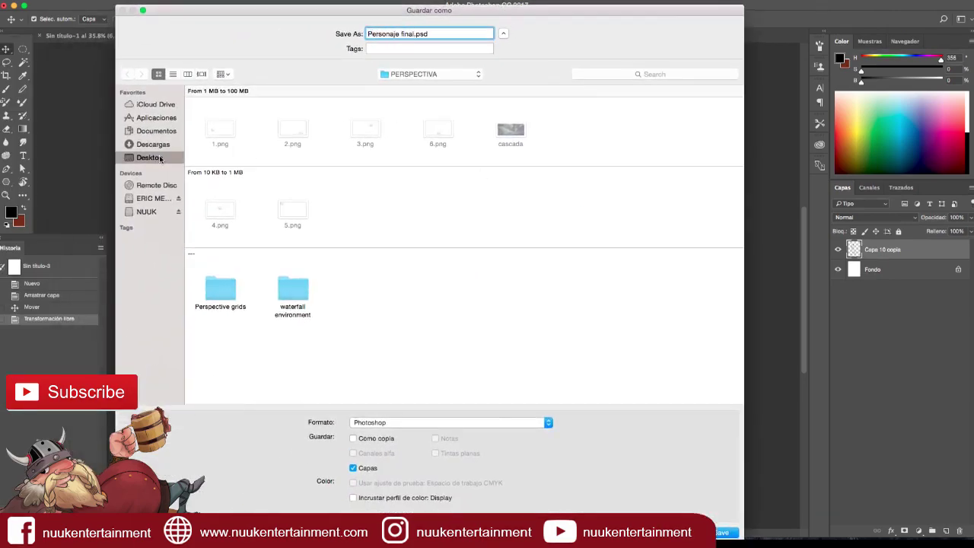
click(720, 532)
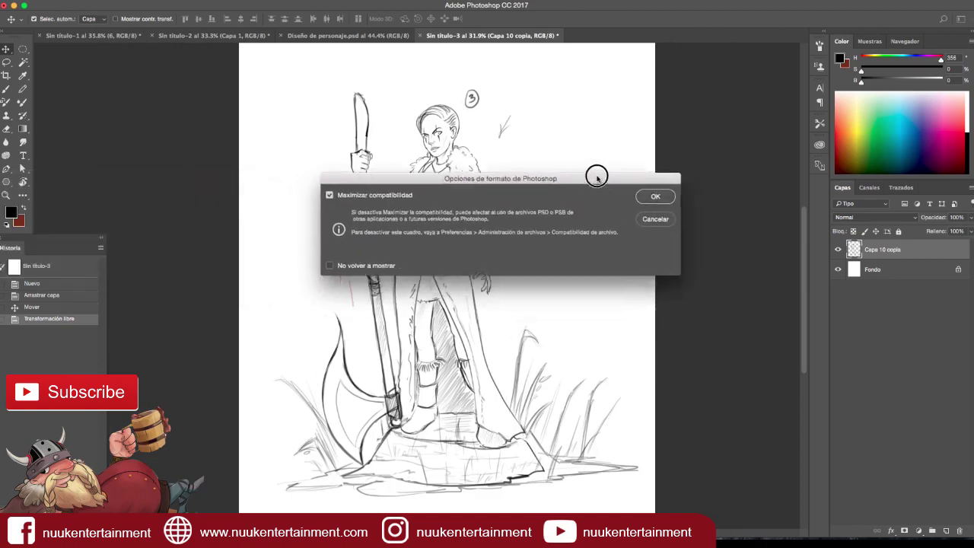
click(656, 195)
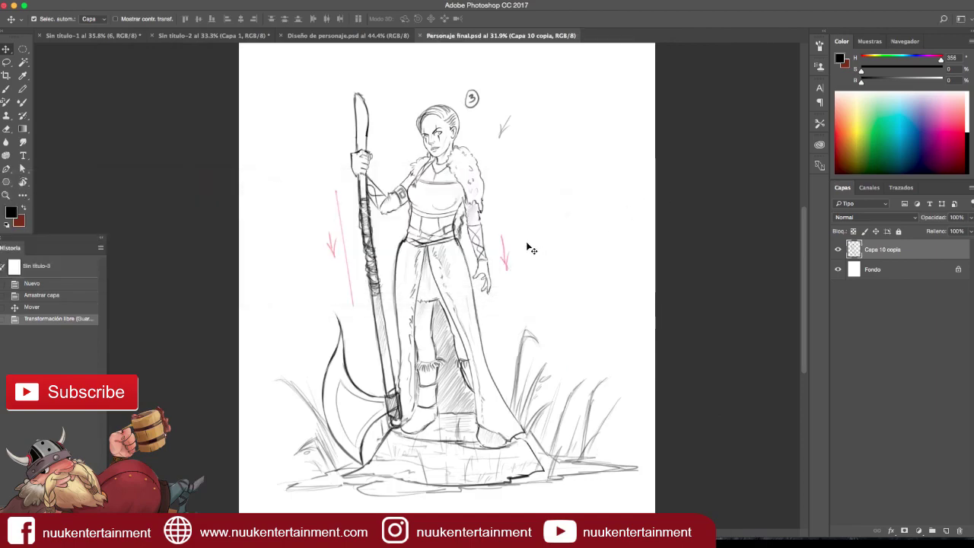
Dock the History panel, rename Capa 10 copia to Sketch, and add a new layer above it.
scroll(560, 294, up, 3)
scroll(561, 294, down, 3)
drag(48, 240, 26, 251)
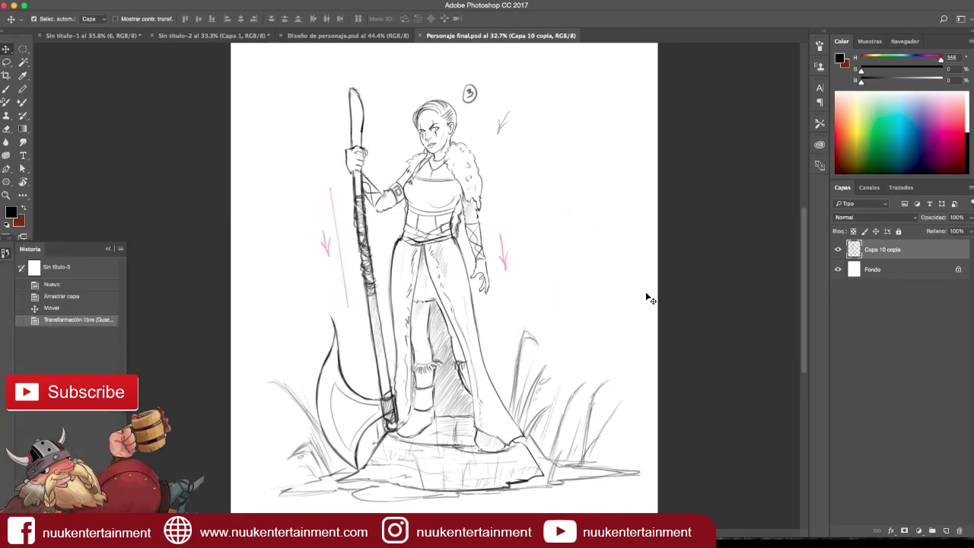
click(837, 249)
double_click(883, 248)
text(Sketch)
key(Return)
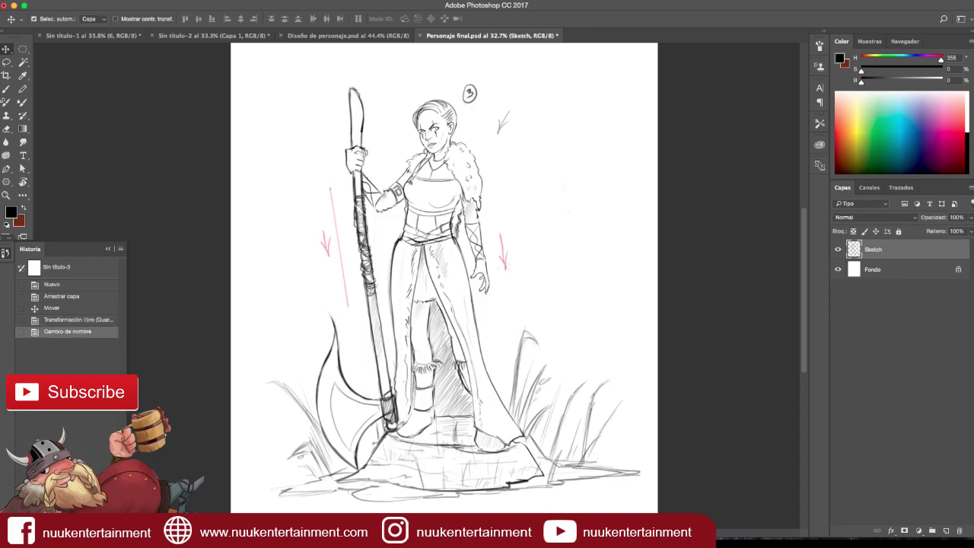
click(946, 530)
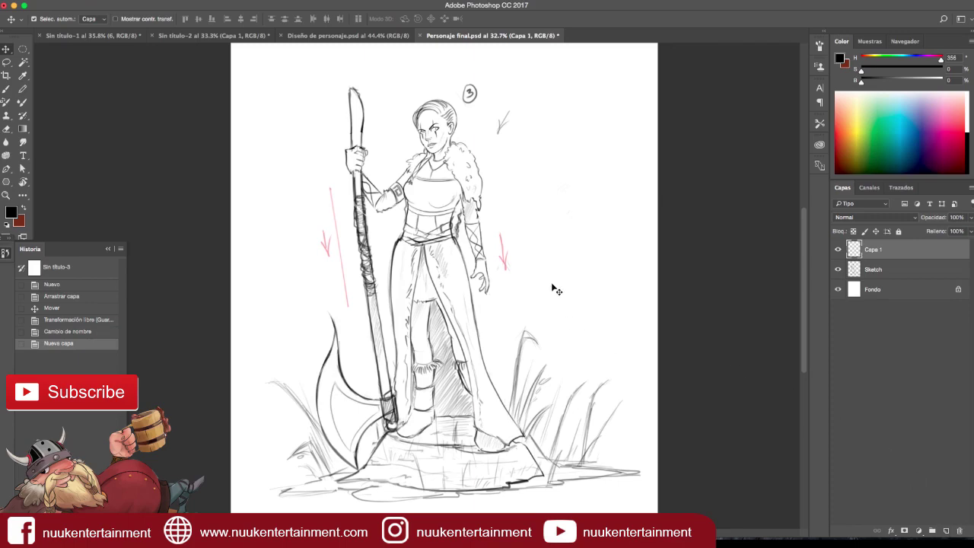
key(b)
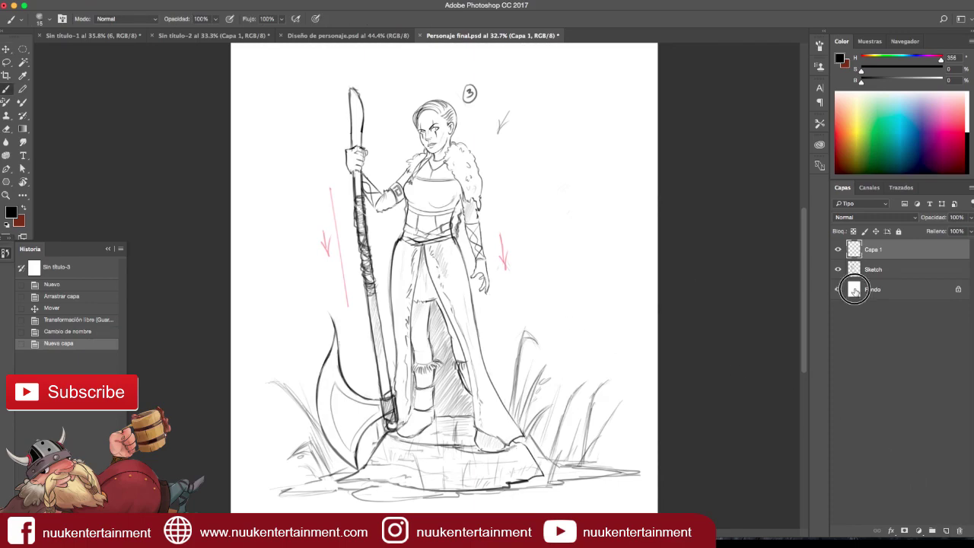
Fill the Fondo background layer with grey, then refill it with a slightly lighter grey.
click(868, 290)
drag(872, 80, 886, 85)
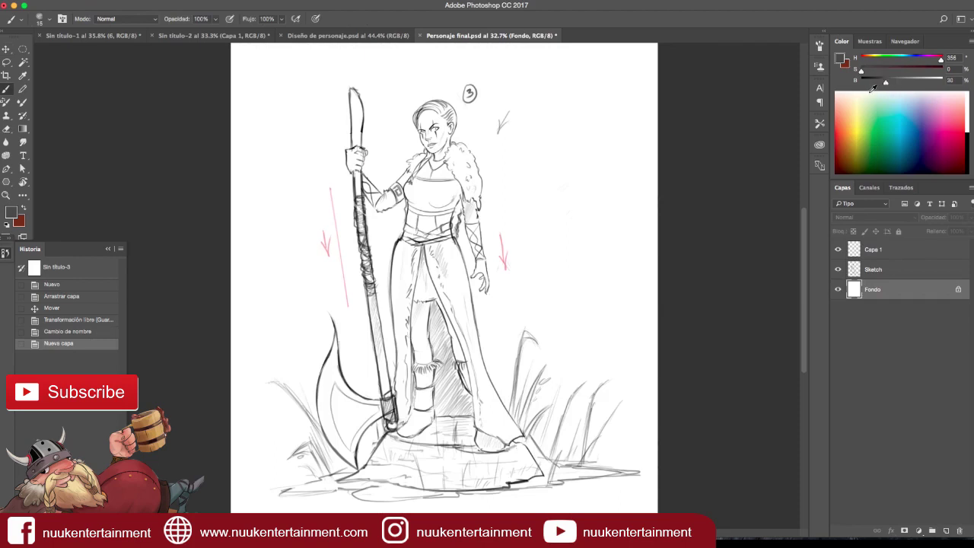
key(alt+BackSpace)
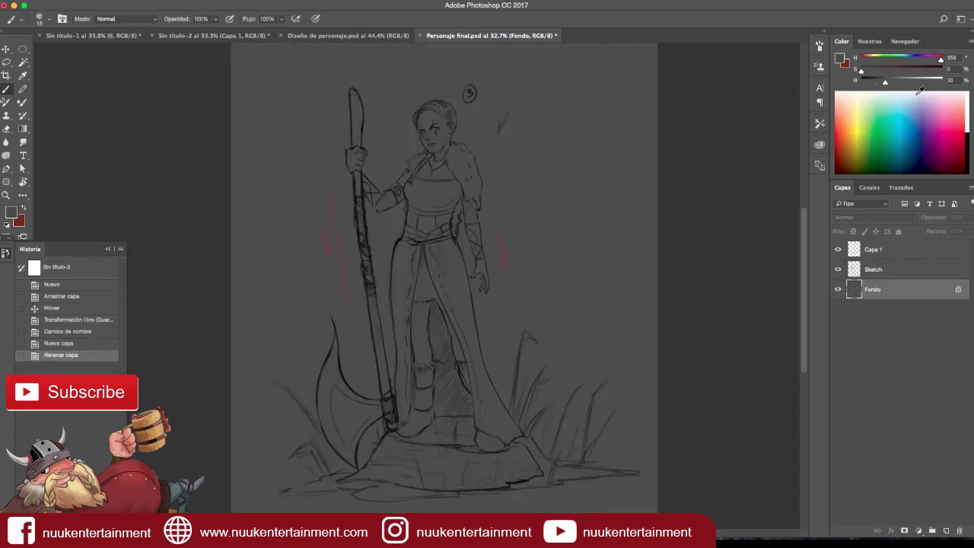
drag(884, 82, 896, 84)
key(alt+BackSpace)
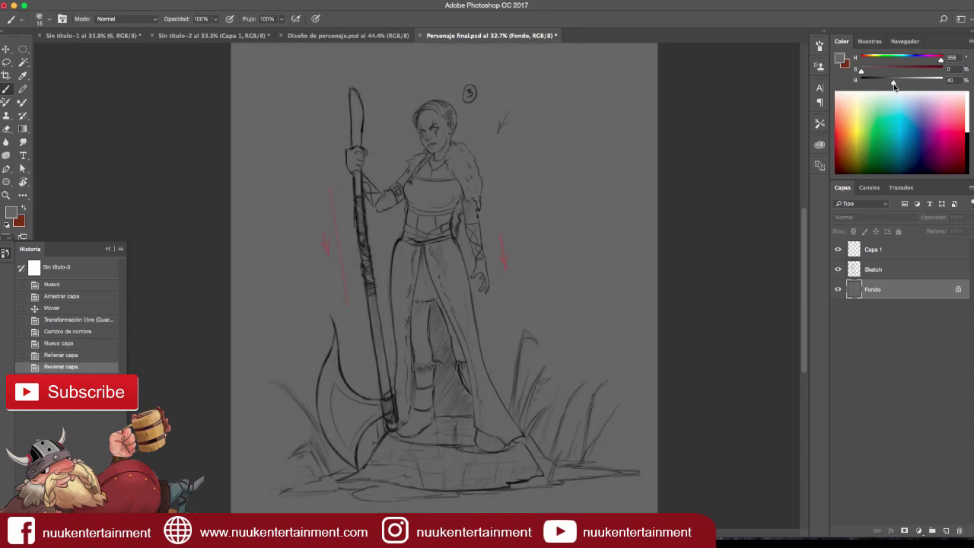
Add a new layer Capa 2 above Sketch and remove the unused Capa 1.
click(862, 271)
click(837, 270)
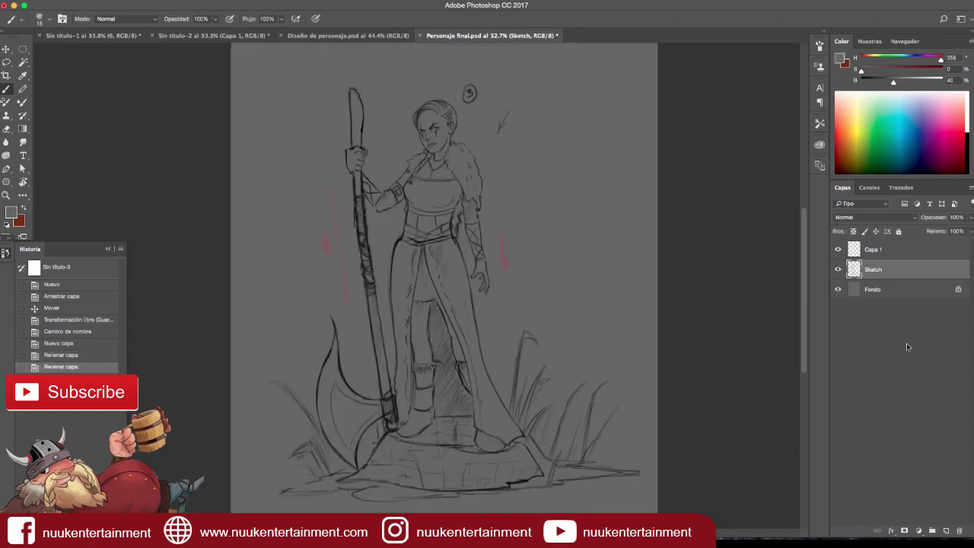
click(947, 531)
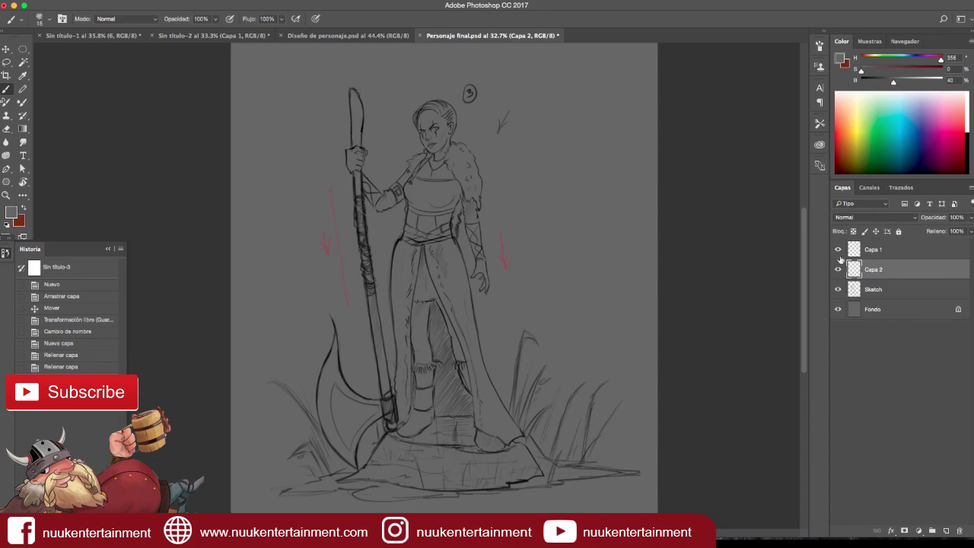
click(872, 248)
key(ctrl+e)
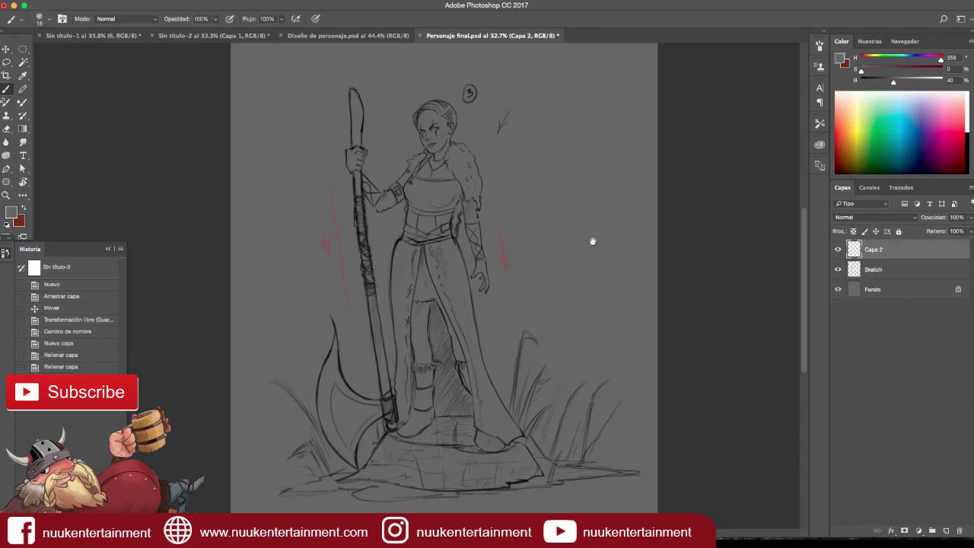
Lasso the hanging forearm and hand on the Sketch layer.
drag(594, 239, 571, 226)
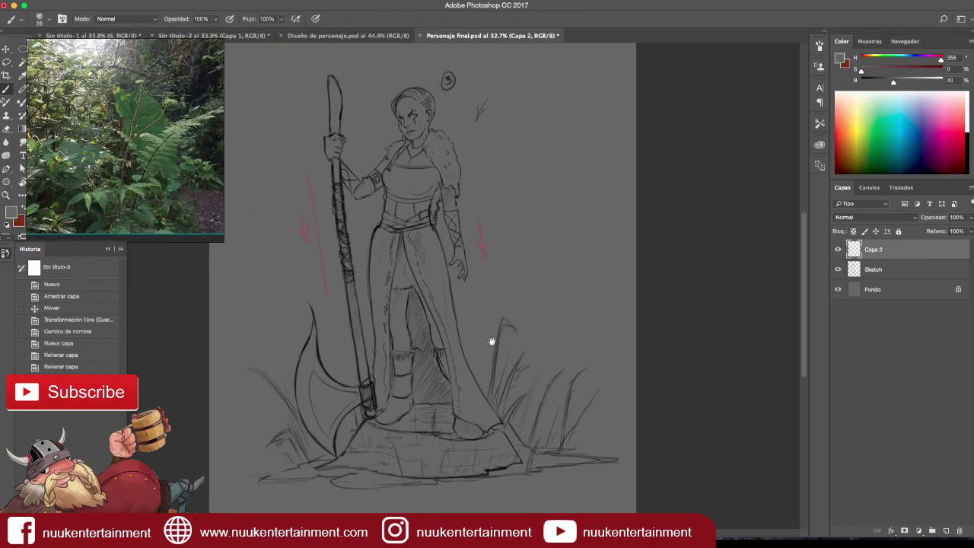
scroll(491, 343, up, 3)
click(837, 269)
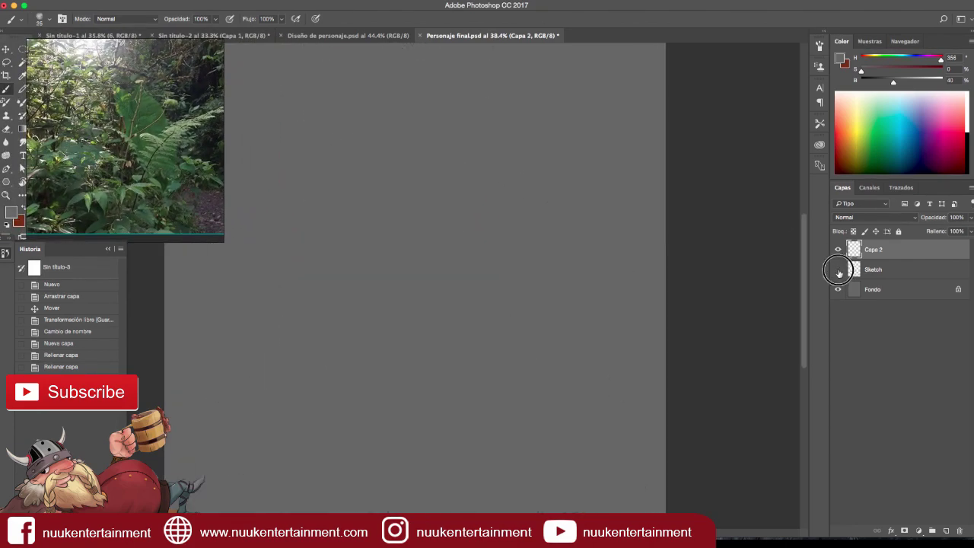
click(875, 270)
key(l)
scroll(471, 212, up, 4)
mouse_move(447, 205)
mouse_down()
mouse_move(472, 303)
mouse_move(446, 204)
mouse_up()
Rotate the selected forearm about -4°, apply it, and deselect.
scroll(452, 209, down, 3)
key(ctrl+t)
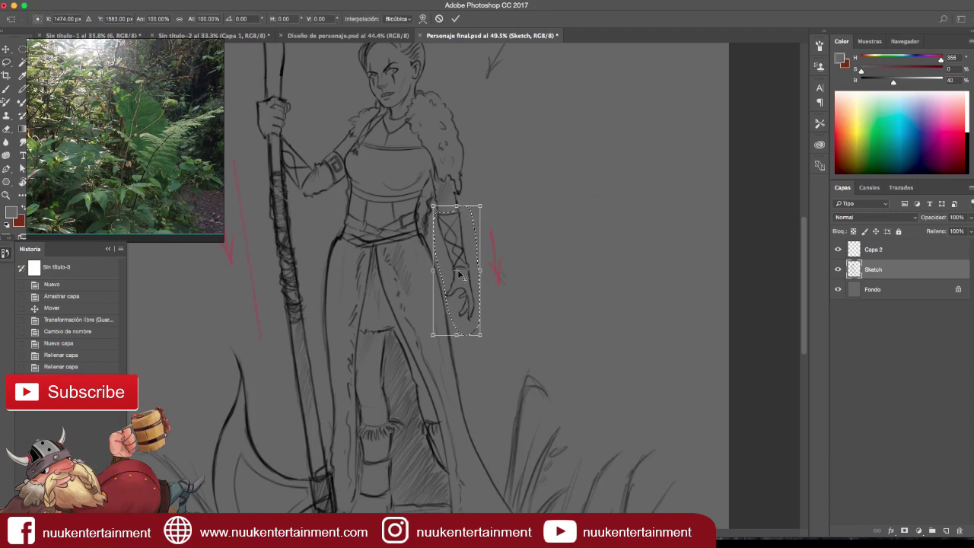
mouse_move(493, 343)
mouse_down()
mouse_move(502, 347)
mouse_move(500, 336)
mouse_up()
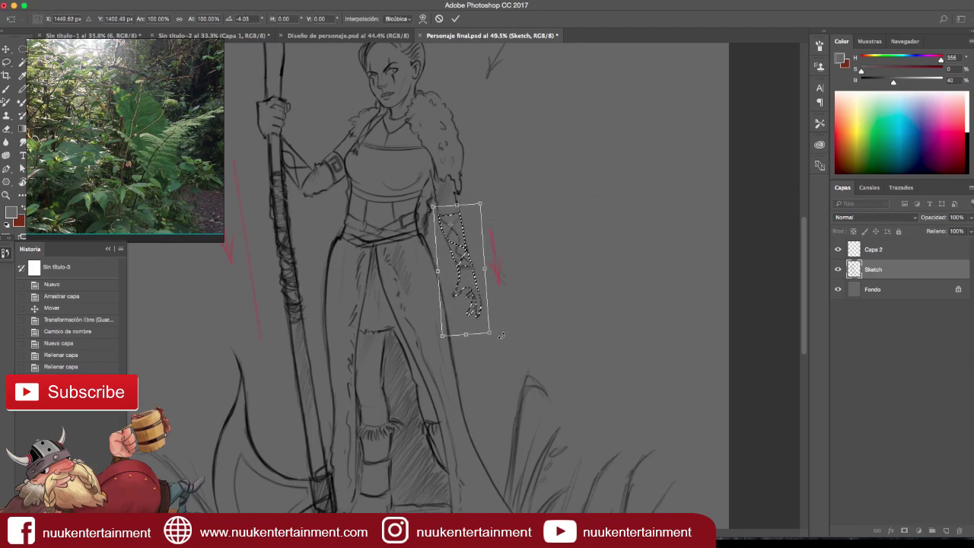
key(Return)
key(ctrl+d)
scroll(543, 313, down, 3)
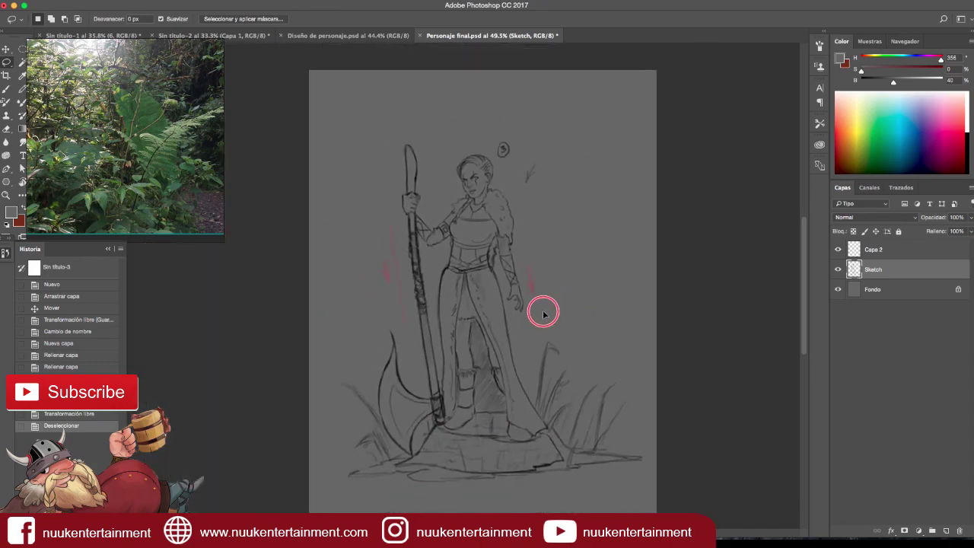
Erase the check mark, circled 3 and a stray mark near the head, then save.
scroll(544, 313, up, 1)
scroll(548, 315, up, 1)
scroll(555, 315, up, 2)
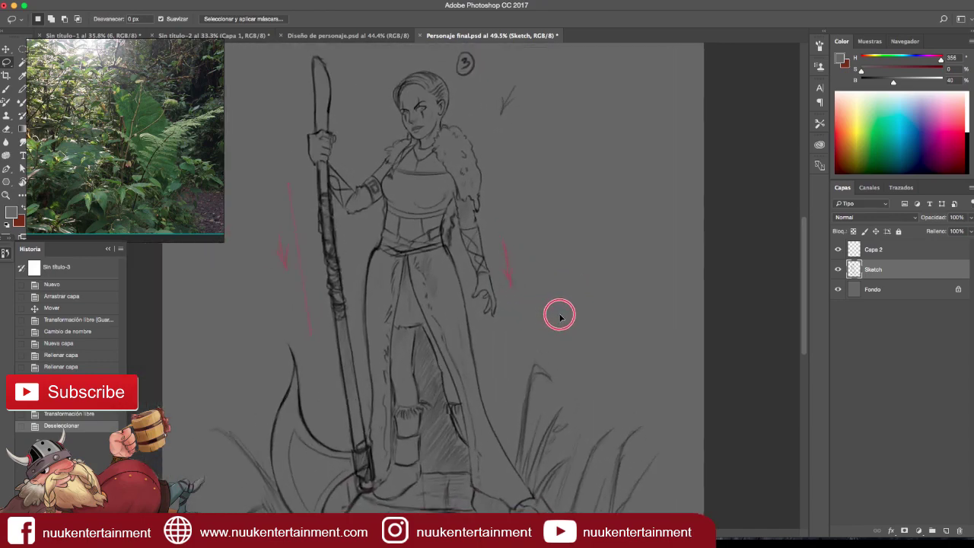
scroll(563, 312, down, 2)
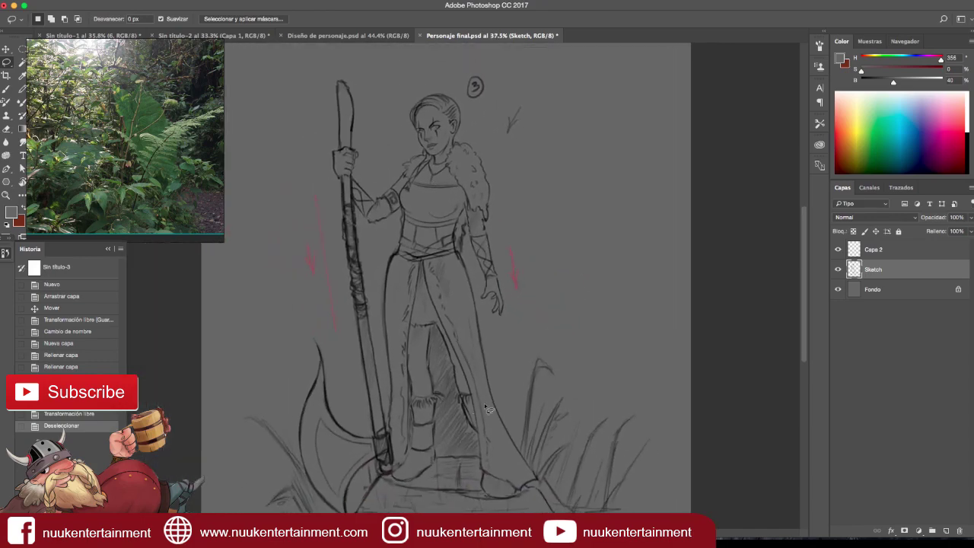
click(837, 269)
key(e)
drag(514, 111, 508, 131)
drag(476, 82, 490, 93)
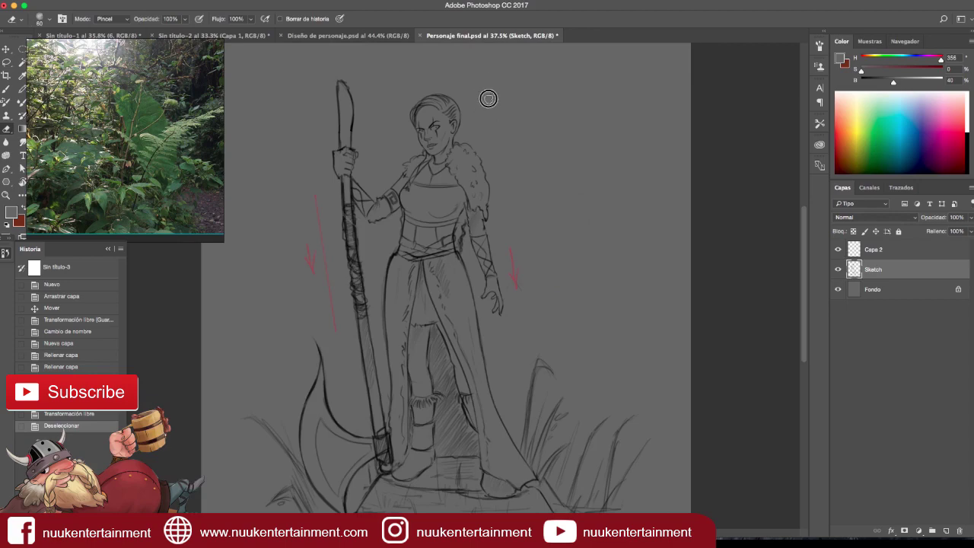
mouse_move(621, 238)
mouse_down()
mouse_move(614, 244)
mouse_move(630, 200)
mouse_move(646, 206)
mouse_up()
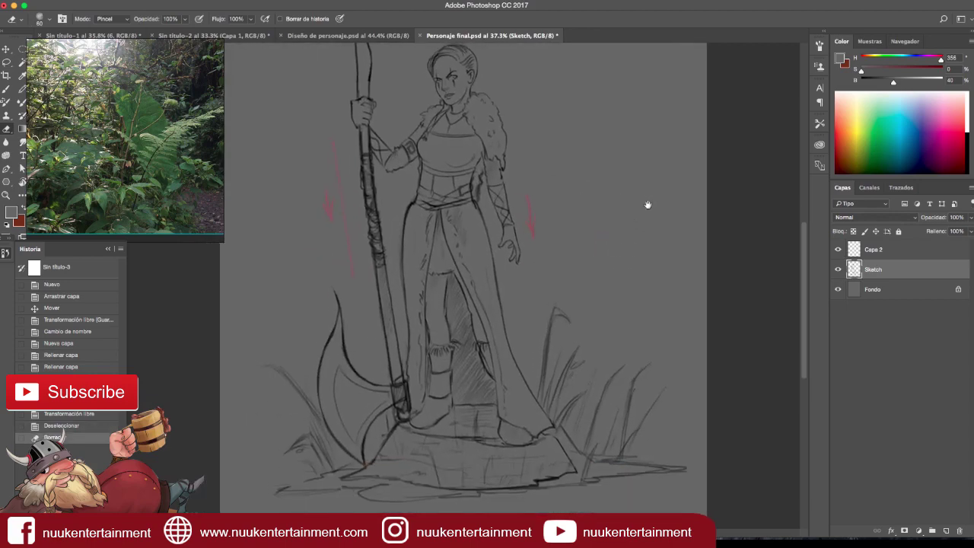
click(837, 269)
click(838, 269)
key(b)
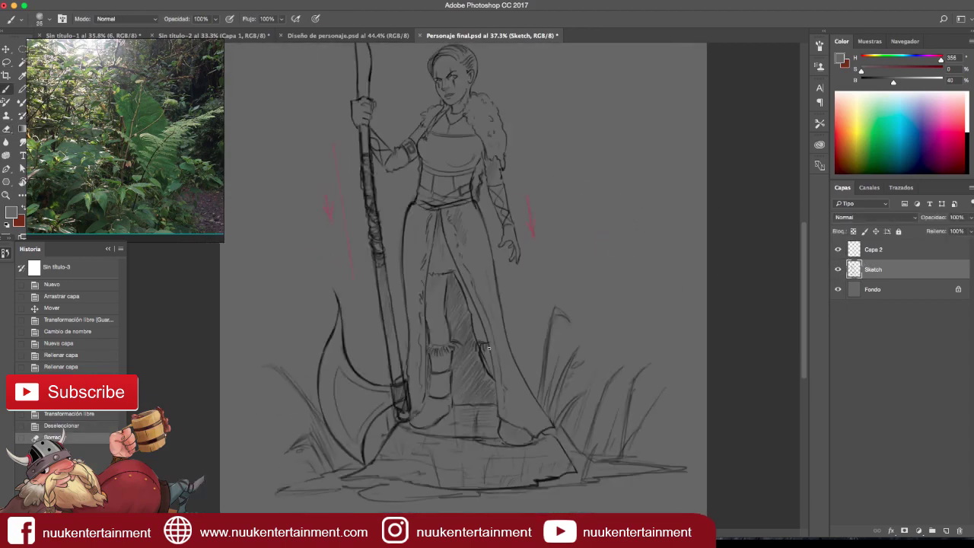
key(ctrl+s)
Paint small black brush touch-ups near the figure's feet.
click(465, 440)
click(467, 436)
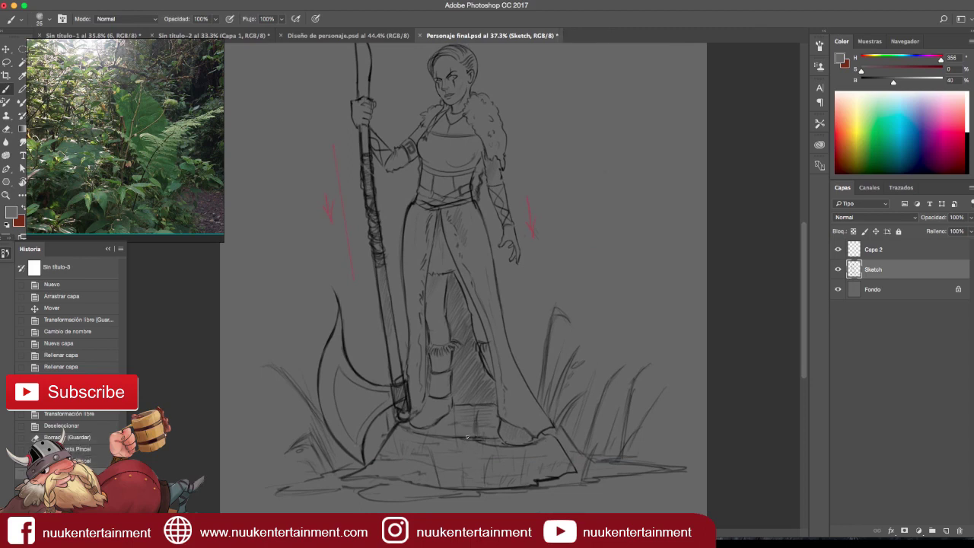
click(466, 435)
click(857, 81)
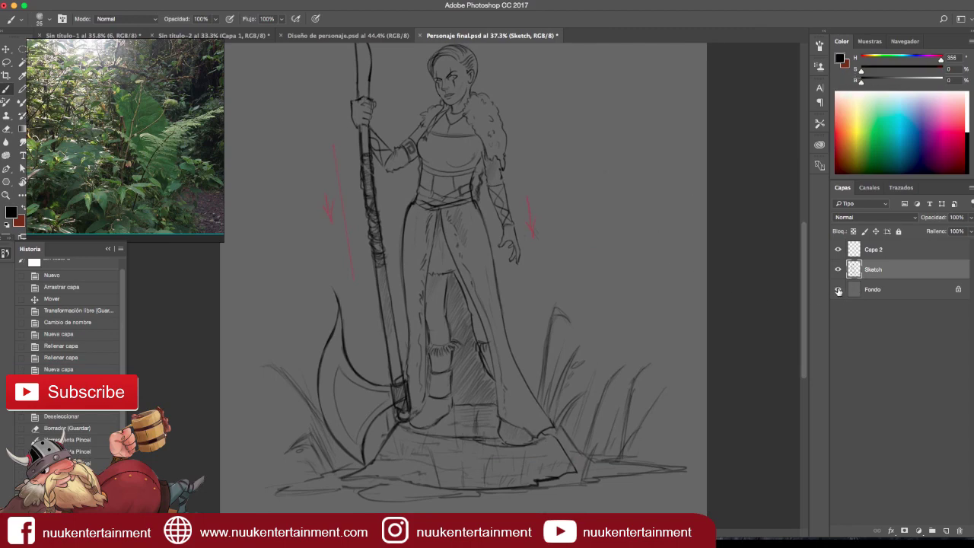
click(838, 290)
click(837, 290)
click(837, 289)
click(462, 443)
click(430, 430)
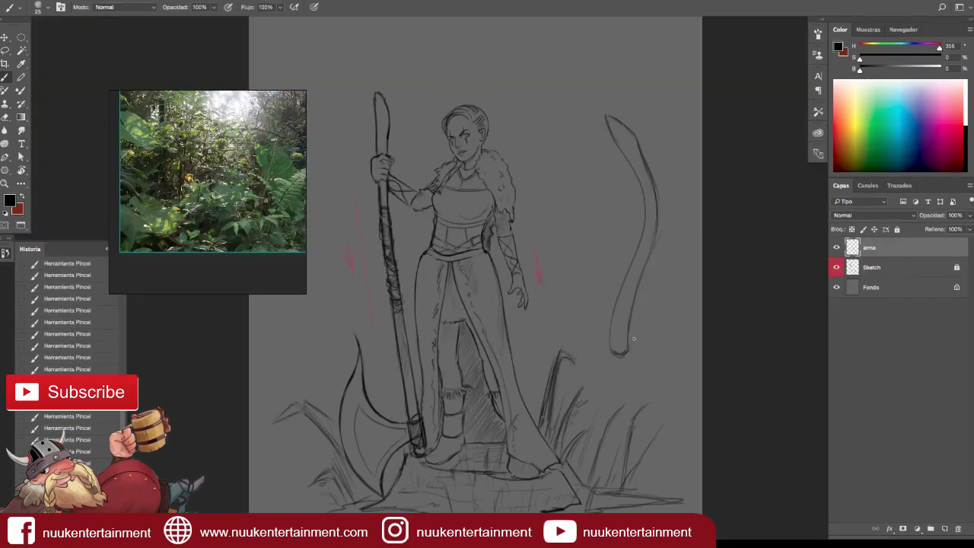
Move the weapon stroke up, redraw its long curved edge, and shade the base cup.
key(v)
mouse_move(633, 337)
mouse_down()
mouse_move(643, 268)
mouse_move(613, 301)
mouse_move(637, 310)
mouse_move(644, 303)
mouse_move(633, 314)
mouse_move(640, 284)
mouse_move(581, 172)
mouse_move(584, 330)
mouse_up()
key(b)
key(ctrl+z)
key(ctrl+z)
mouse_move(582, 173)
mouse_down()
mouse_move(583, 331)
mouse_move(607, 359)
mouse_move(620, 311)
mouse_up()
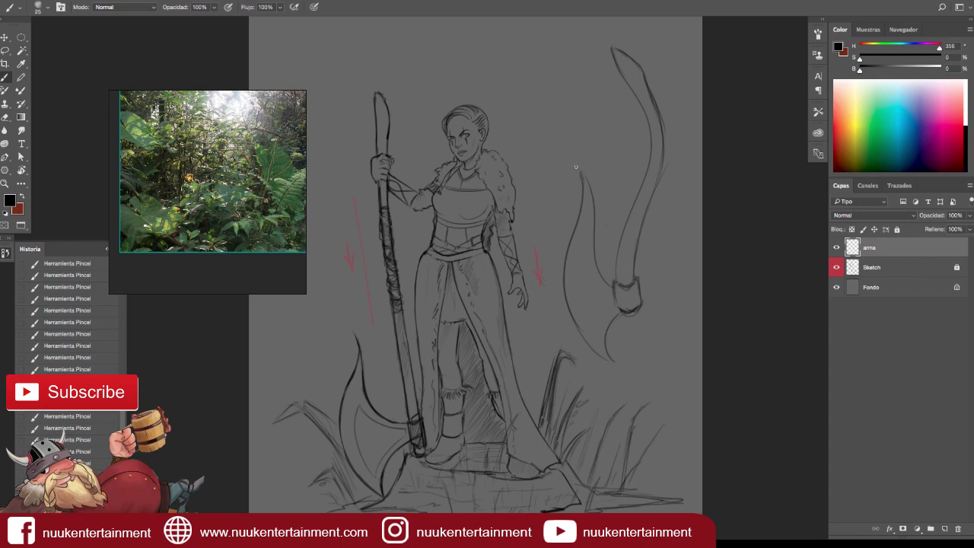
mouse_move(620, 272)
mouse_down()
mouse_move(609, 282)
mouse_move(641, 296)
mouse_up()
mouse_move(617, 282)
mouse_down()
mouse_move(634, 287)
mouse_move(641, 308)
mouse_up()
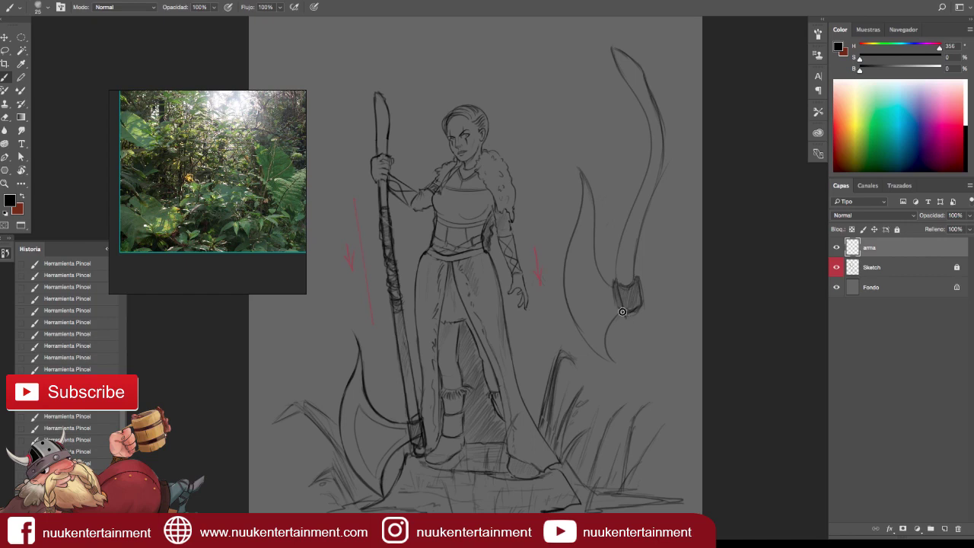
Add touch-up strokes to the axe handle and the curved blade on the arma layer.
mouse_move(623, 313)
mouse_down()
mouse_move(628, 322)
mouse_move(645, 310)
mouse_up()
drag(576, 169, 585, 190)
right_click(586, 202)
key(Escape)
drag(616, 278, 617, 259)
Hide the arma weapon-study layer and add a new empty layer above Sketch.
click(836, 247)
click(836, 247)
key(super+space)
key(Escape)
click(836, 247)
click(860, 268)
scroll(678, 320, down, 1)
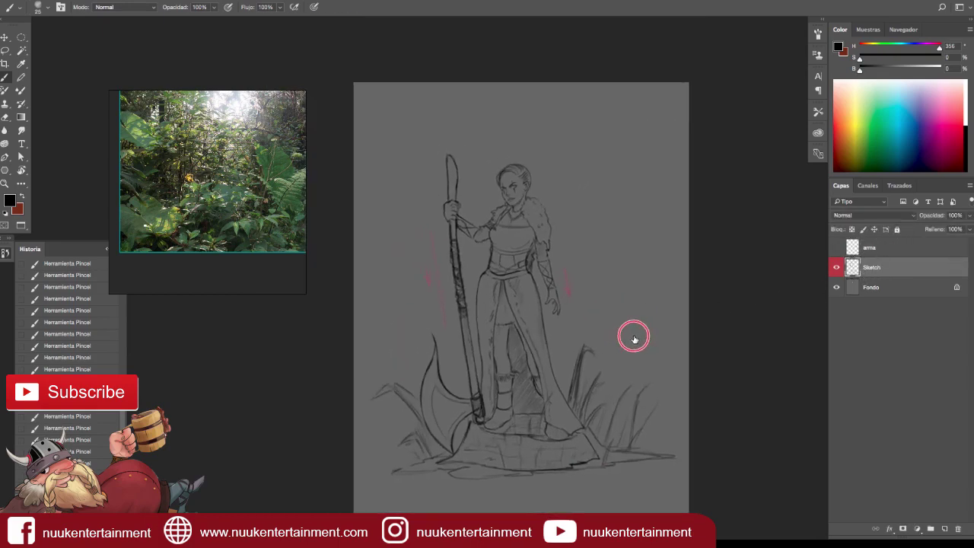
scroll(660, 349, down, 2)
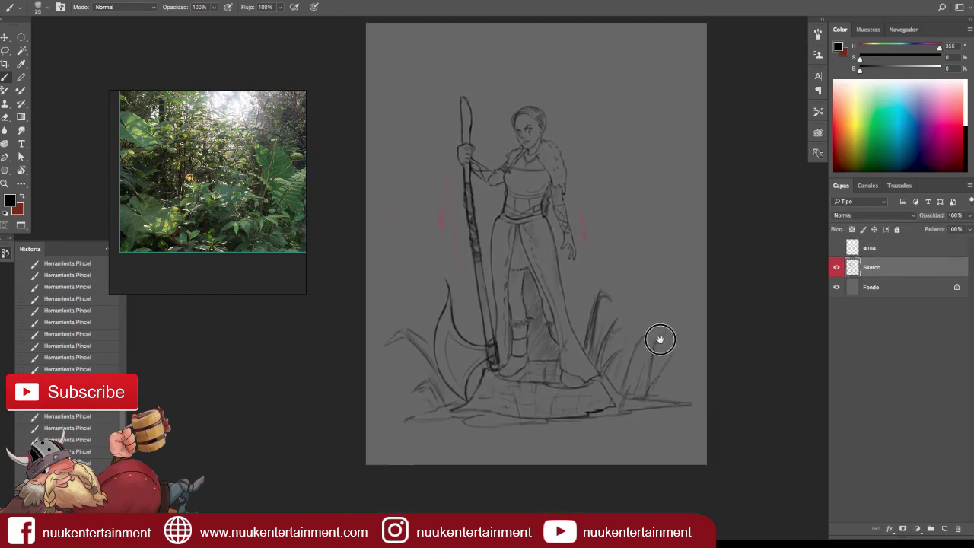
click(944, 528)
Rename the new layer to 'Naturaleza'.
double_click(872, 267)
text(Na)
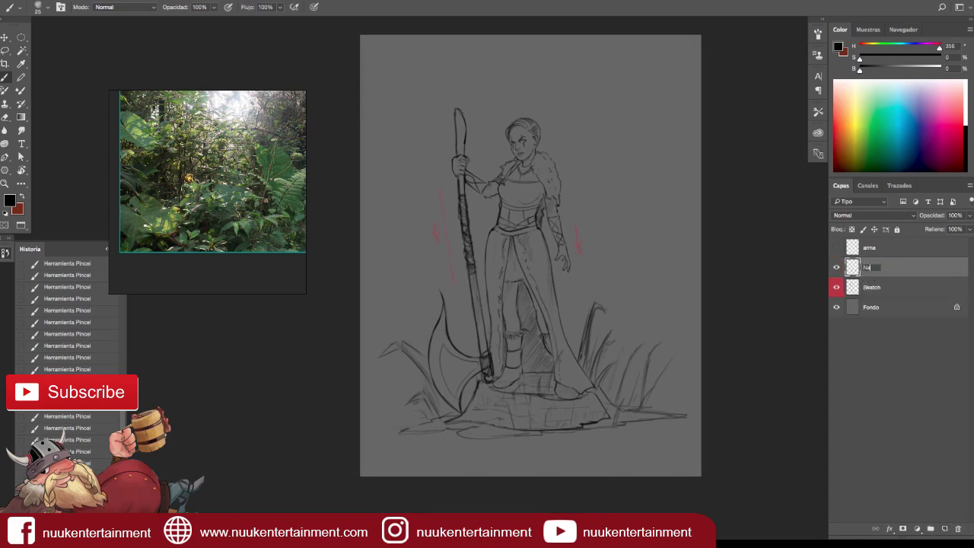
text(turalez)
key(Return)
key(Tab)
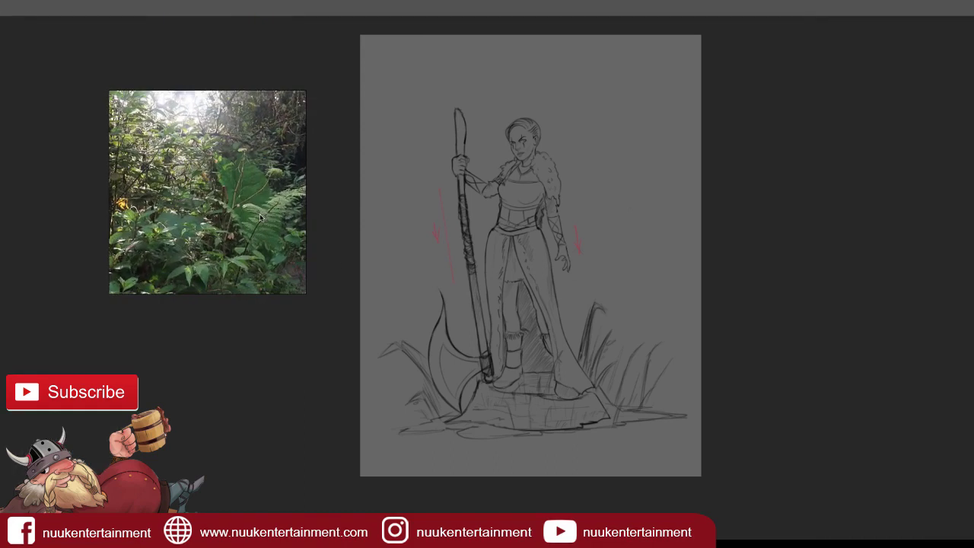
key(Tab)
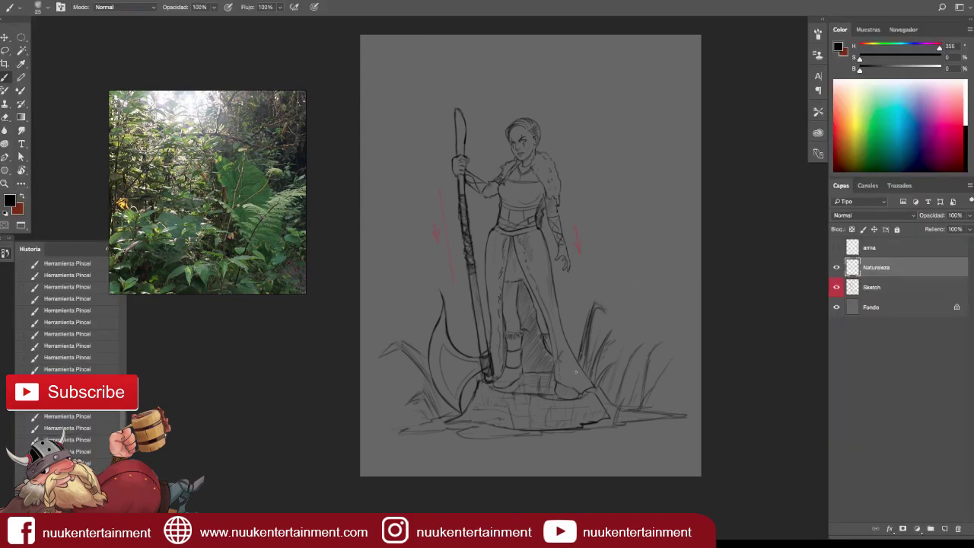
Sketch a long curved plant and tall grass blades to the right of the figure.
drag(554, 369, 632, 252)
mouse_move(570, 335)
mouse_down()
mouse_move(580, 364)
mouse_move(593, 361)
mouse_up()
mouse_move(597, 325)
mouse_down()
mouse_move(597, 339)
mouse_move(592, 320)
mouse_up()
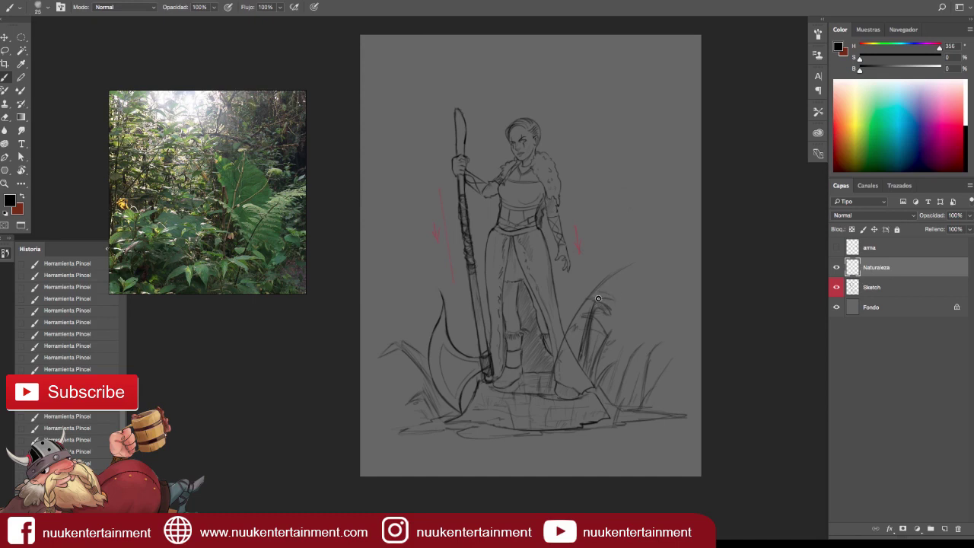
drag(614, 283, 631, 263)
drag(639, 260, 658, 251)
mouse_move(544, 324)
mouse_down()
mouse_move(560, 319)
mouse_move(550, 308)
mouse_move(571, 310)
mouse_up()
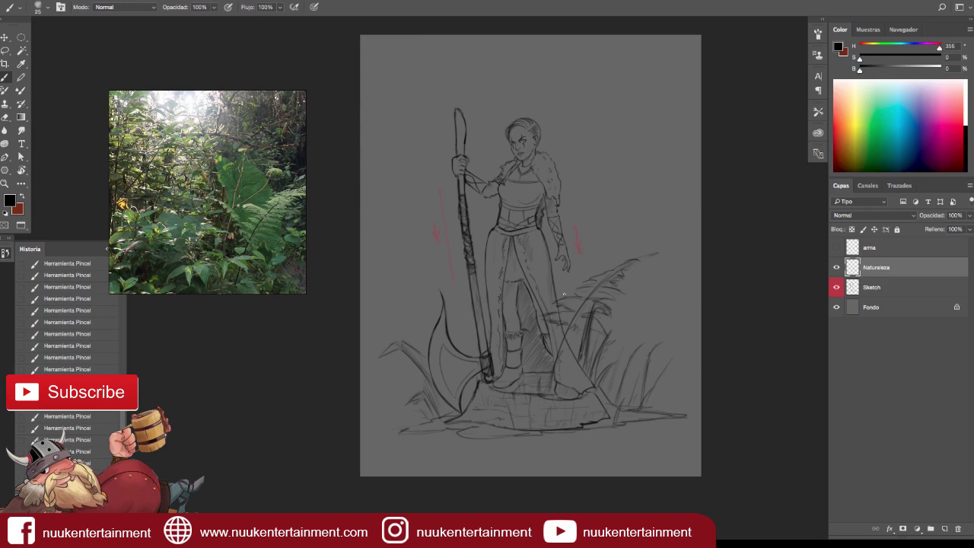
Draw a tall curved leaf stem with leaves beside the arm and a faint stroke near the lower legs.
drag(574, 271, 586, 189)
drag(620, 197, 633, 197)
drag(595, 226, 612, 211)
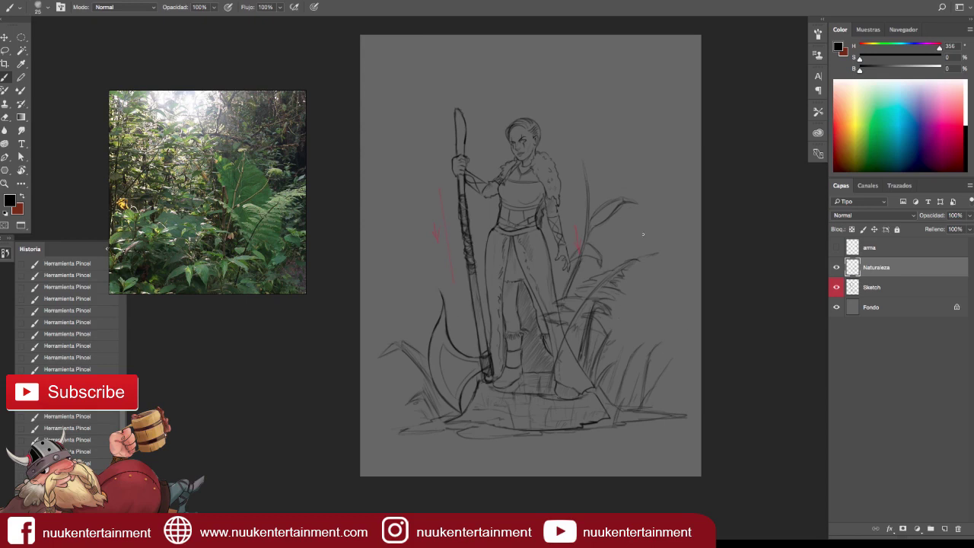
scroll(551, 264, up, 3)
scroll(576, 267, up, 2)
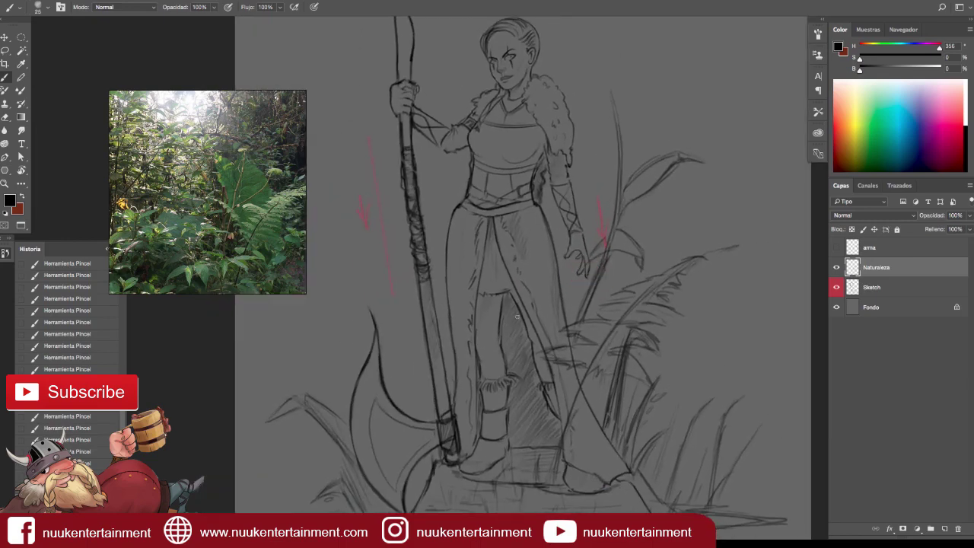
scroll(506, 410, down, 1)
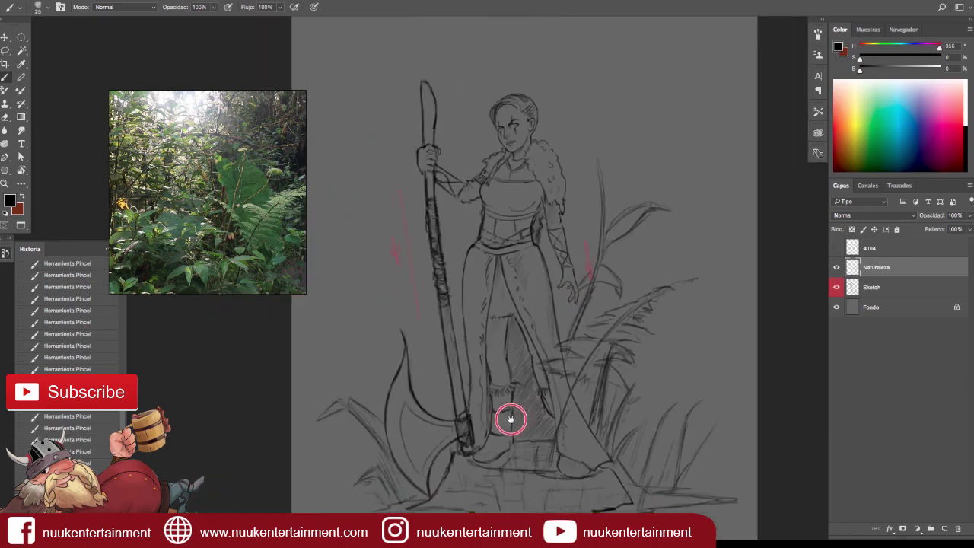
scroll(513, 416, down, 2)
scroll(514, 417, up, 1)
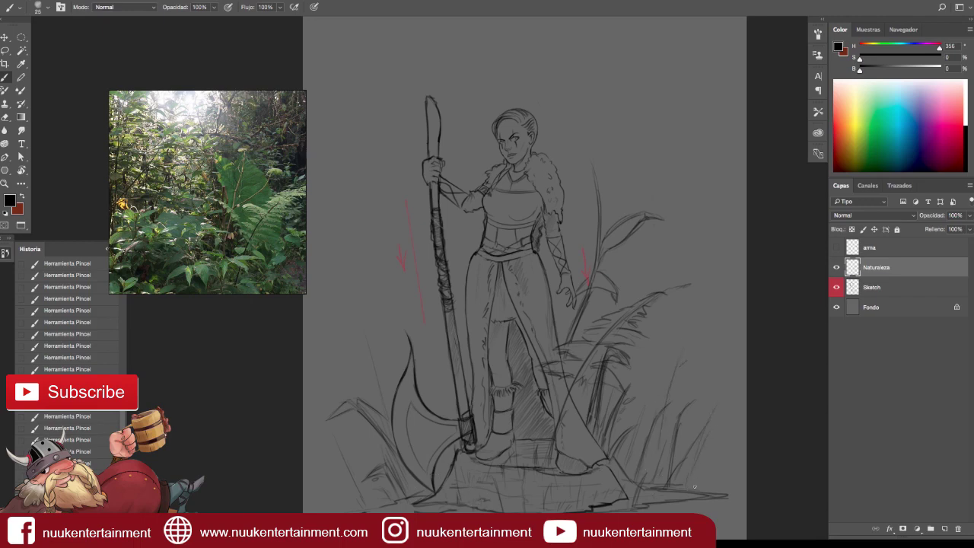
drag(432, 390, 426, 377)
Erase the pink guide marks on the Sketch layer, left of the staff and on the right.
click(836, 267)
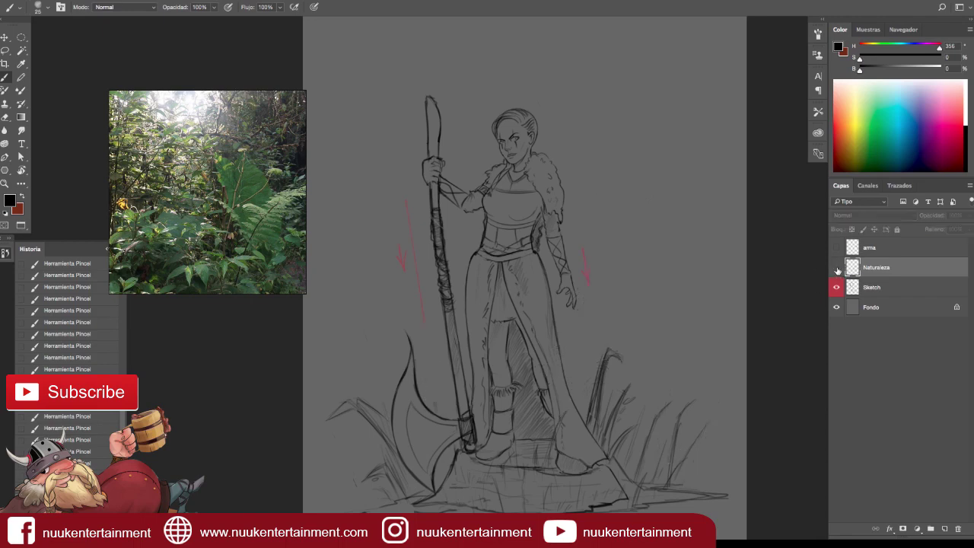
click(871, 286)
key(e)
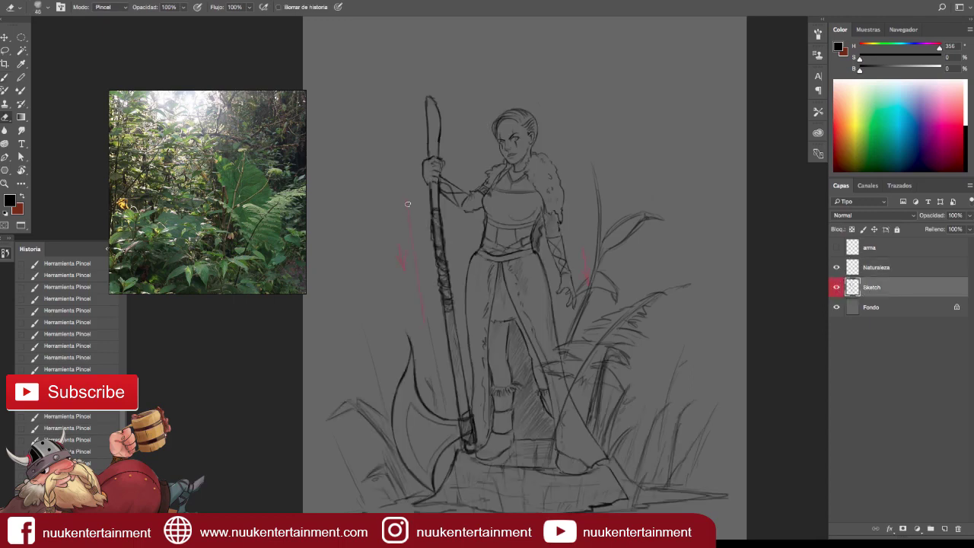
drag(424, 302, 393, 272)
key(bracketright)
mouse_move(584, 262)
mouse_down()
mouse_move(587, 288)
mouse_move(587, 238)
mouse_up()
scroll(659, 348, down, 1)
Add a new layer above the background and fill it with white.
click(885, 308)
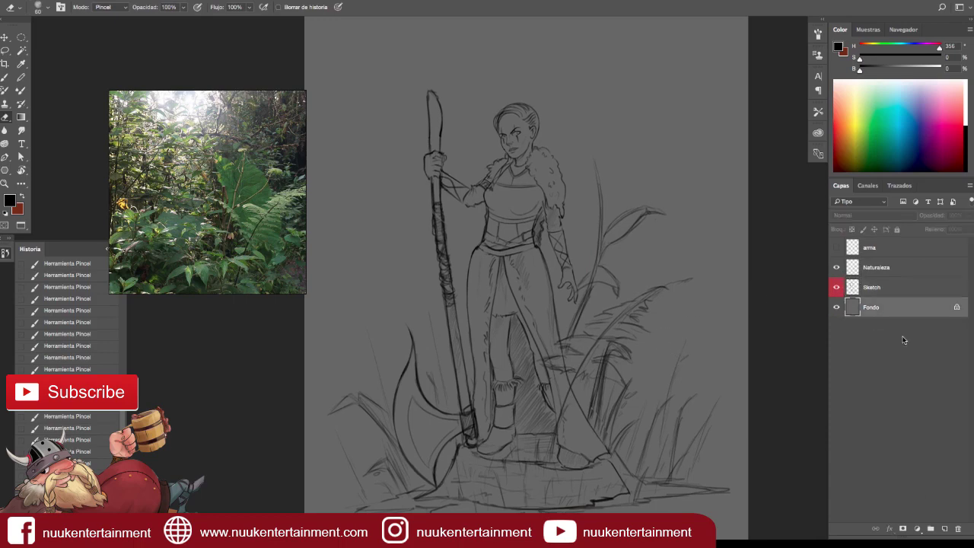
click(945, 527)
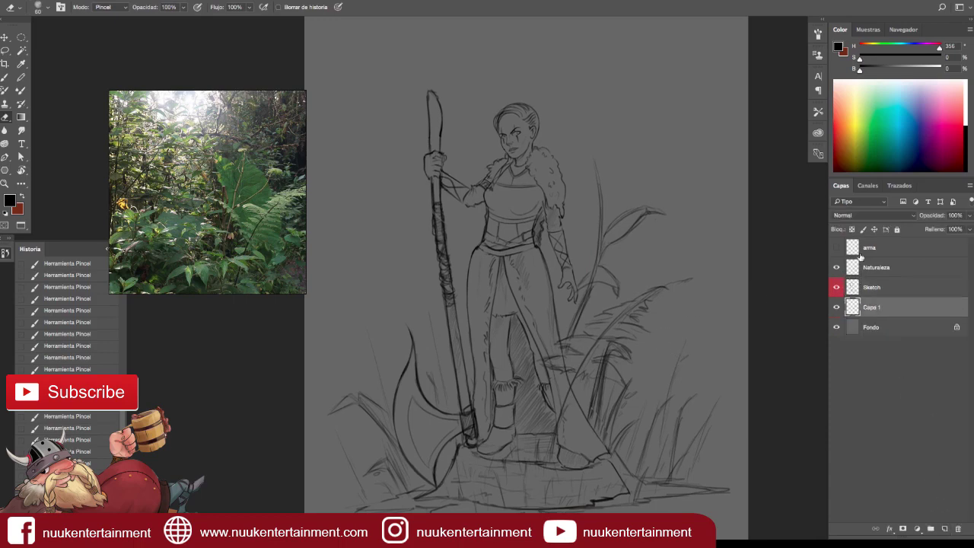
click(939, 69)
key(alt+BackSpace)
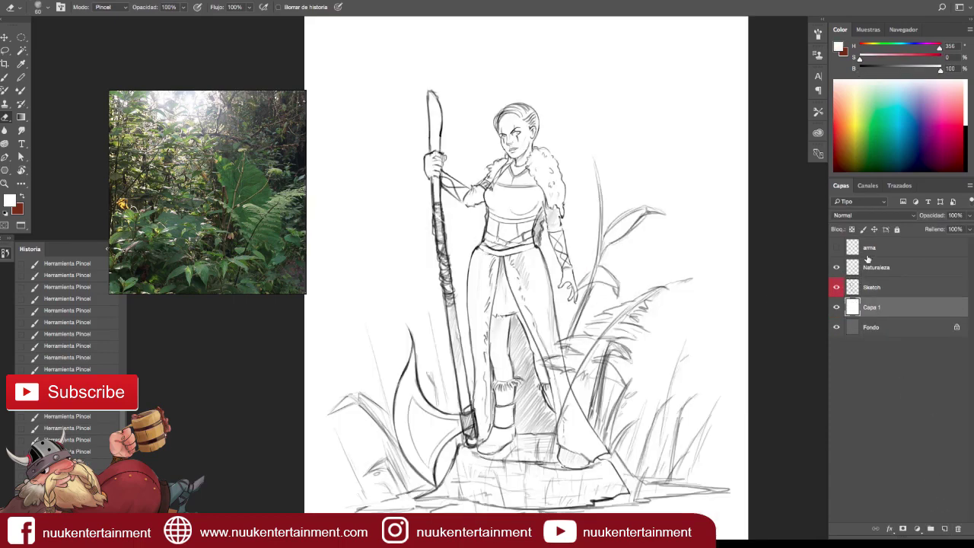
scroll(691, 339, down, 2)
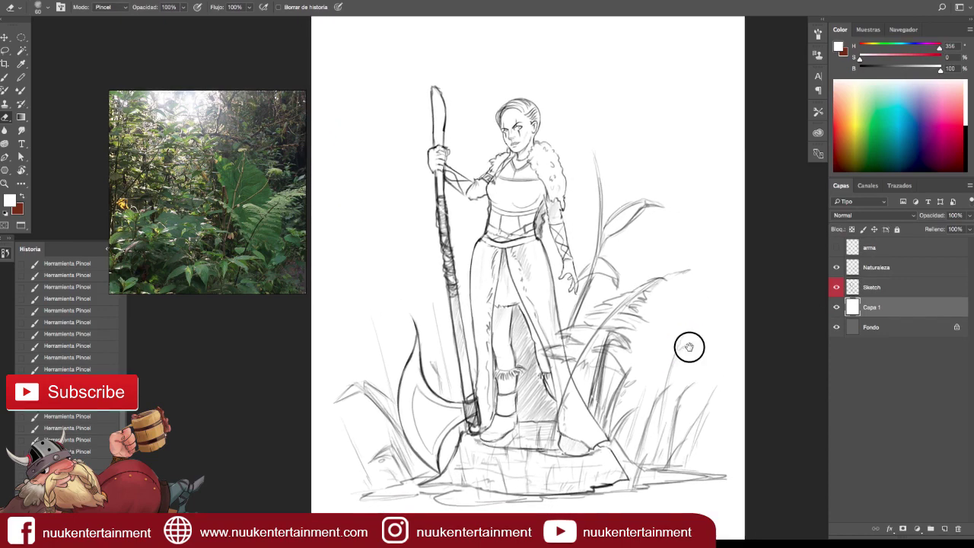
Give the white layer a blue label, name it 'Fondo', and lock it.
right_click(837, 308)
click(864, 386)
double_click(871, 307)
text(Fondo)
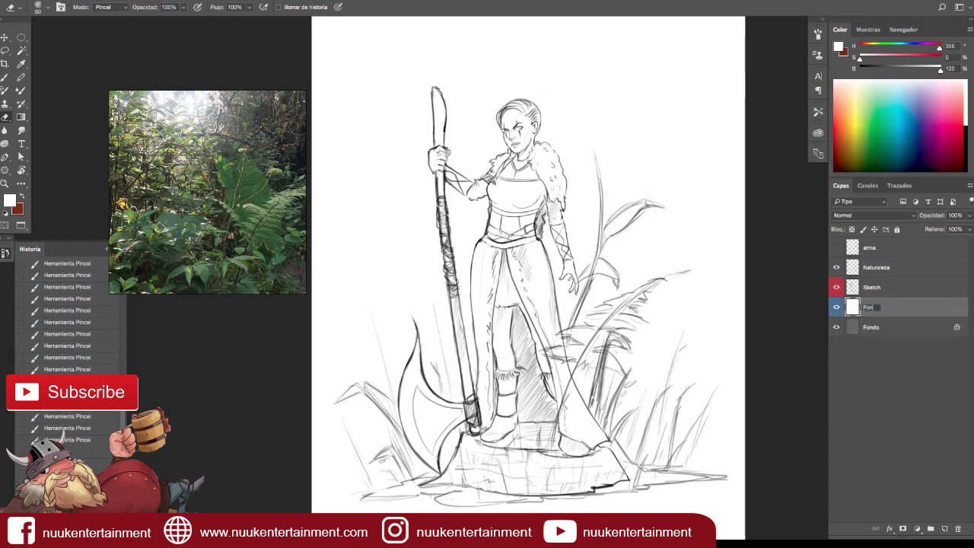
key(Return)
click(897, 229)
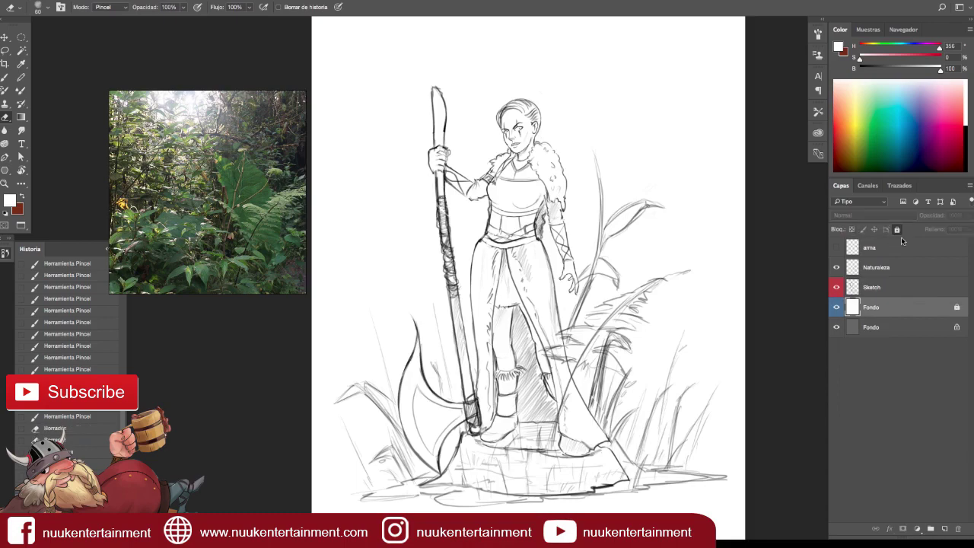
Check the white background and review the drawing with the panels hidden.
click(837, 306)
scroll(634, 328, up, 3)
scroll(635, 328, down, 2)
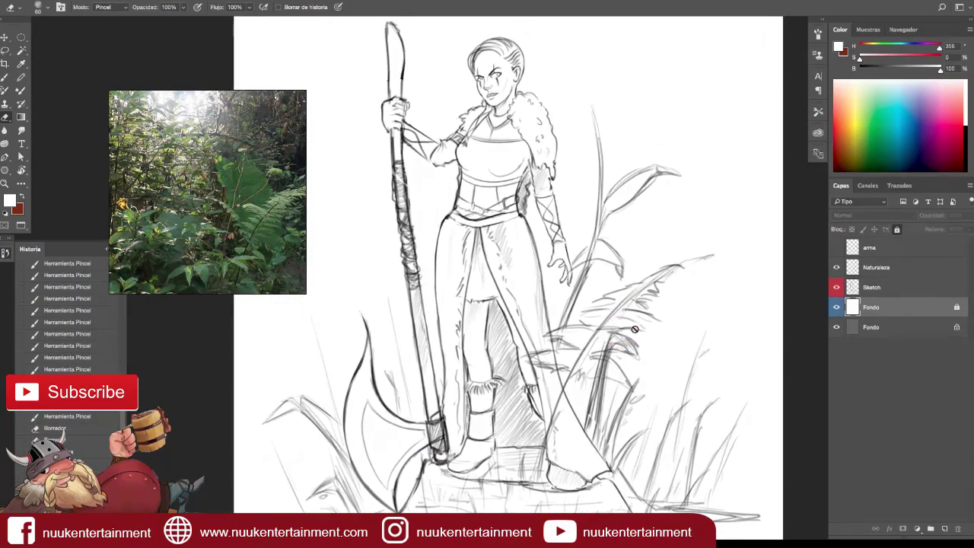
key(Tab)
scroll(241, 236, down, 2)
scroll(240, 234, down, 3)
scroll(239, 229, up, 3)
scroll(240, 225, up, 2)
scroll(240, 224, down, 3)
key(Tab)
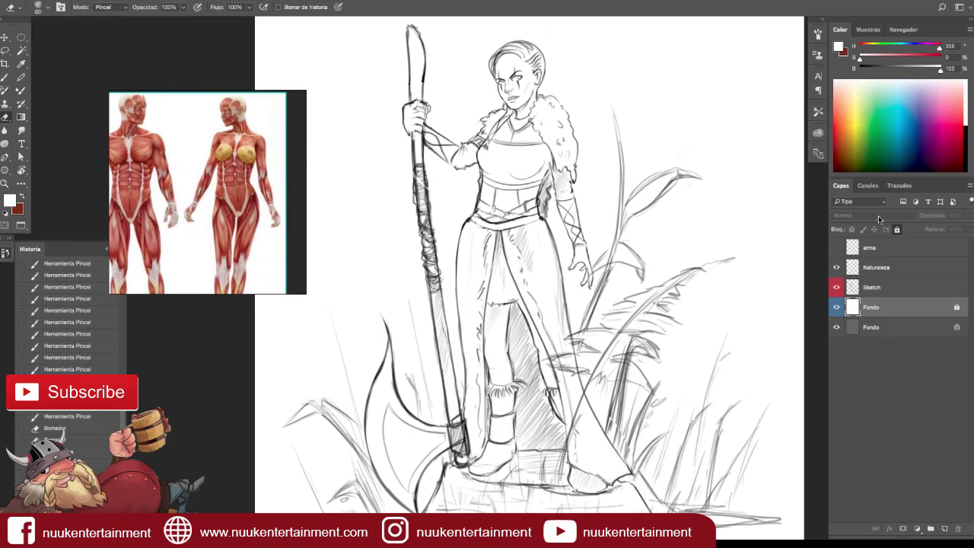
Try a brush stroke with Naturaleza hidden, then step back through history to undo it.
click(853, 270)
click(837, 268)
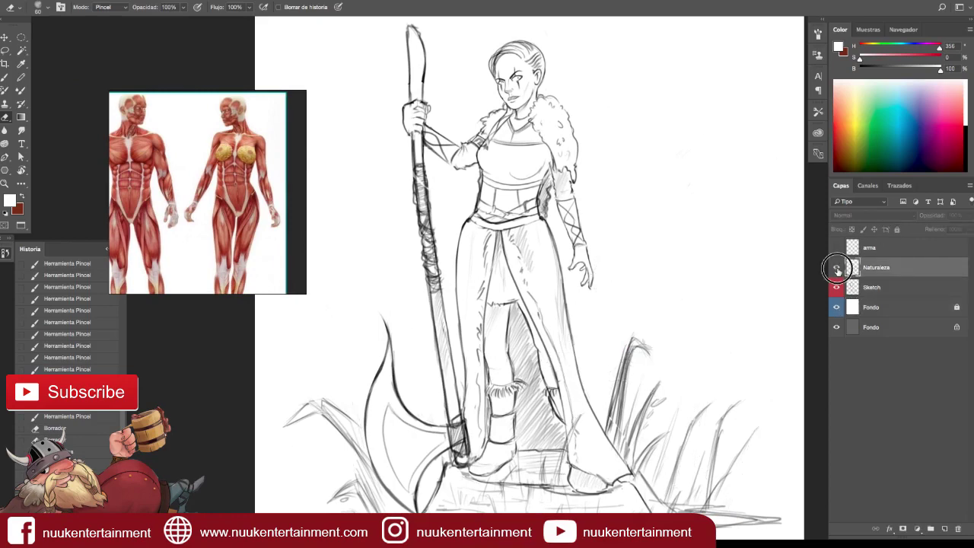
key(b)
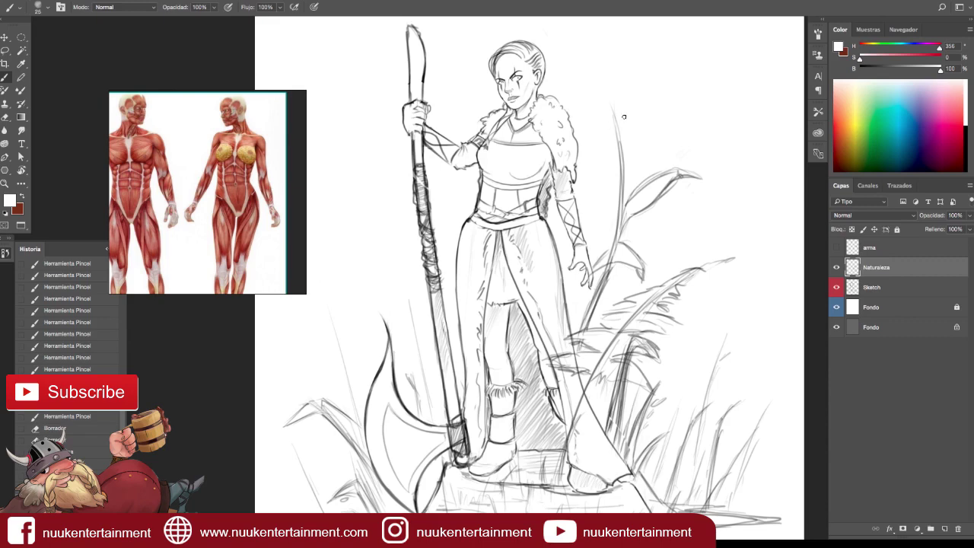
drag(621, 120, 615, 111)
key(ctrl+alt+z)
key(ctrl+alt+z)
key(ctrl+alt+z)
key(ctrl+alt+z)
key(ctrl+alt+z)
key(ctrl+alt+z)
key(ctrl+alt+z)
key(ctrl+alt+z)
key(ctrl+alt+z)
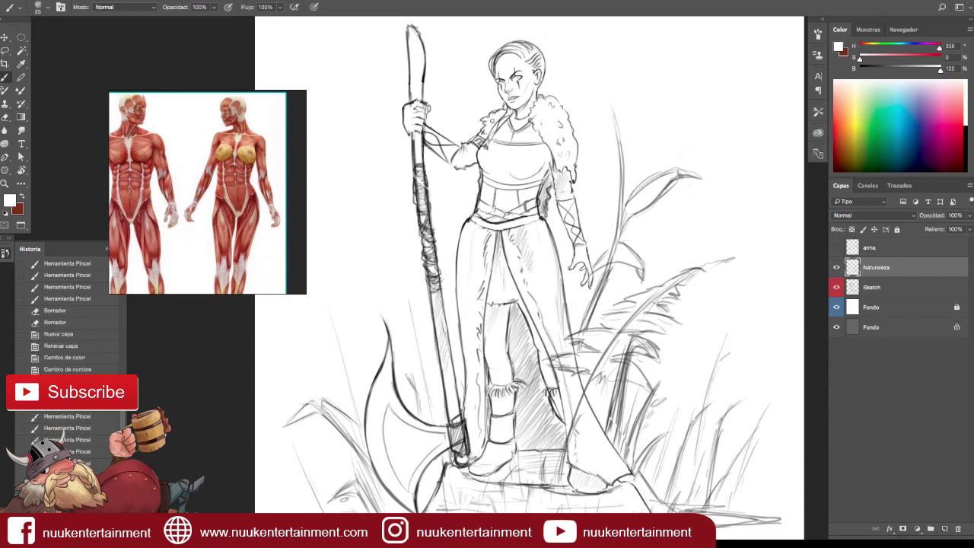
click(836, 267)
click(836, 267)
Add a new layer, Capa 1, move it above Naturaleza, and pick bright cyan.
click(849, 309)
click(944, 528)
drag(875, 267, 876, 259)
mouse_move(861, 57)
mouse_down()
mouse_move(942, 59)
mouse_move(903, 47)
mouse_up()
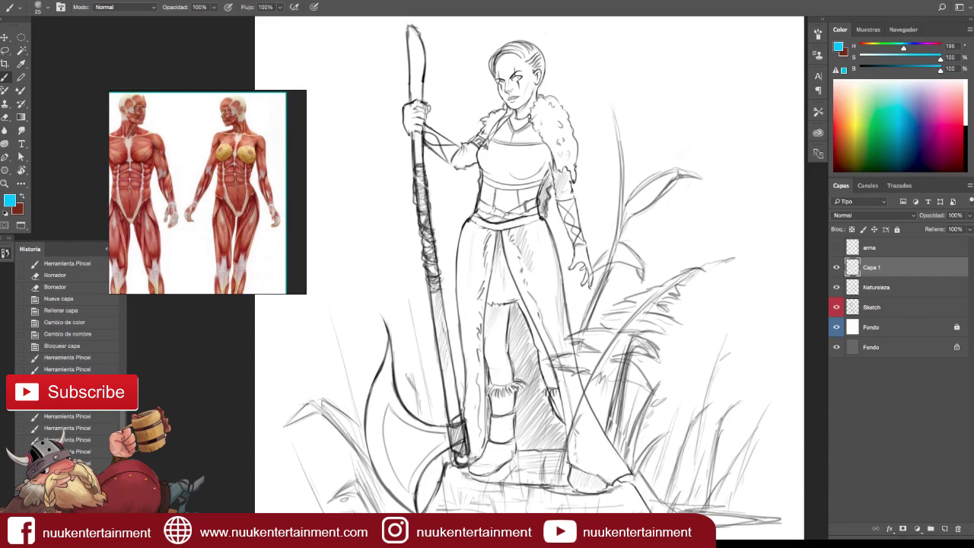
Draw cyan construction lines for the collarbone, shoulders, torso sides and U-shaped pelvis.
mouse_move(500, 123)
mouse_down()
mouse_move(552, 119)
mouse_move(561, 131)
mouse_up()
drag(495, 122, 464, 156)
drag(563, 181, 554, 129)
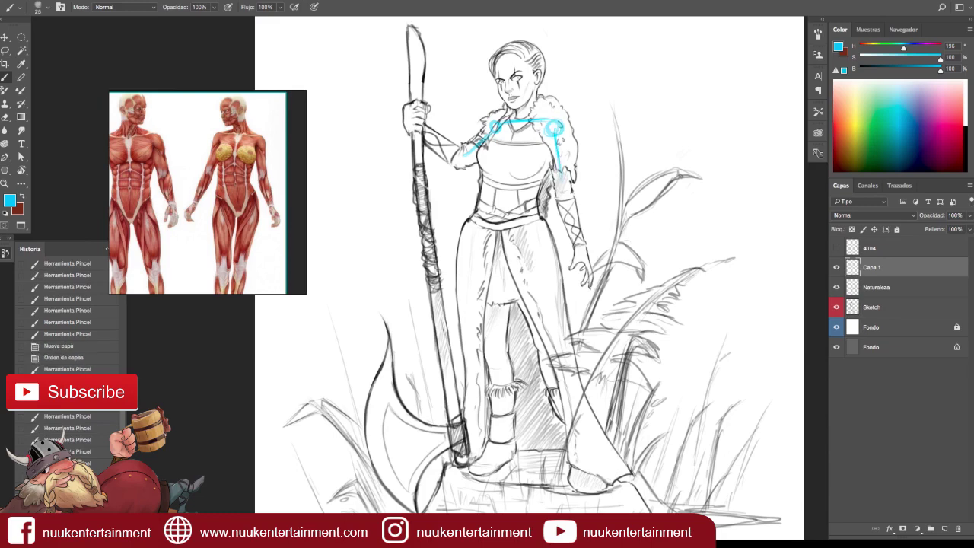
mouse_move(493, 130)
mouse_down()
mouse_move(481, 169)
mouse_move(525, 197)
mouse_up()
drag(552, 134, 534, 187)
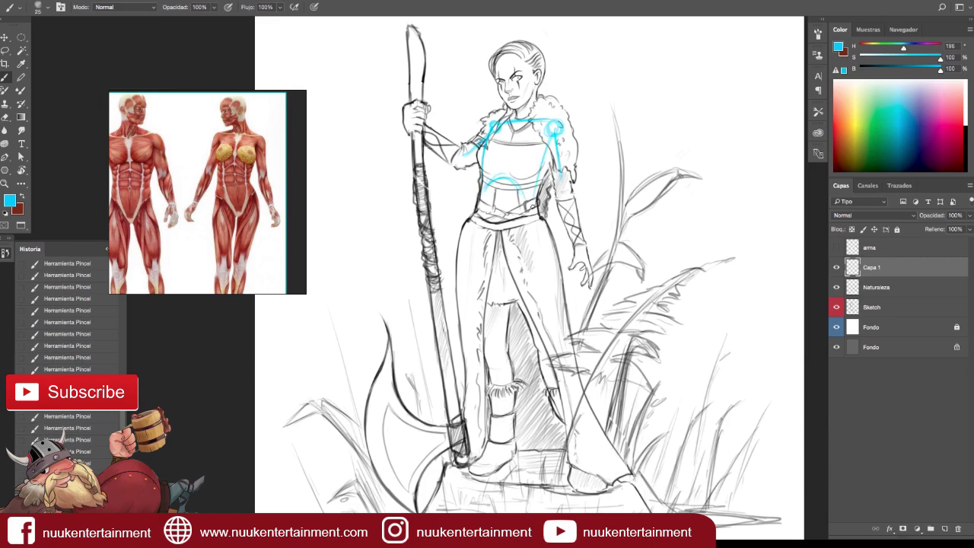
mouse_move(550, 138)
mouse_down()
mouse_move(540, 185)
mouse_move(503, 207)
mouse_move(521, 257)
mouse_move(522, 243)
mouse_move(477, 228)
mouse_move(530, 222)
mouse_up()
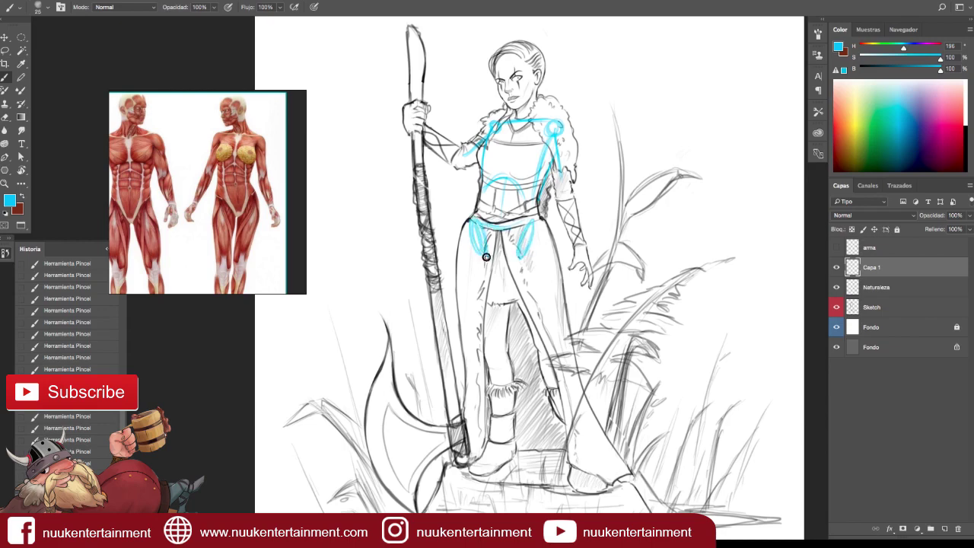
mouse_move(487, 256)
mouse_down()
mouse_move(515, 258)
mouse_move(532, 221)
mouse_move(515, 259)
mouse_up()
Add cyan guides for the arms, staff-gripping hand, neck and head, checking them with the sketch hidden.
click(836, 287)
mouse_move(837, 307)
mouse_down()
mouse_move(838, 327)
mouse_move(837, 306)
mouse_up()
click(836, 306)
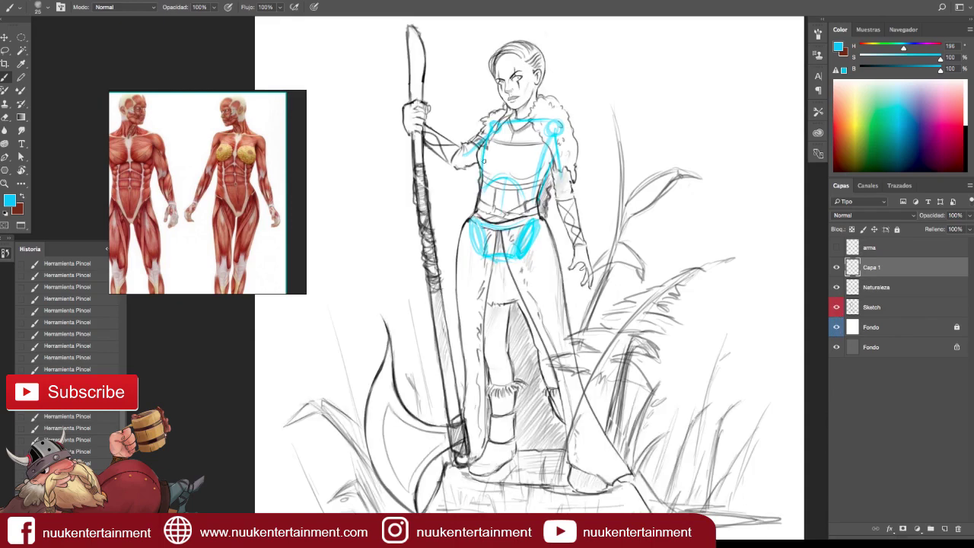
drag(459, 159, 423, 135)
drag(560, 188, 589, 267)
mouse_move(415, 136)
mouse_down()
mouse_move(407, 114)
mouse_move(412, 130)
mouse_up()
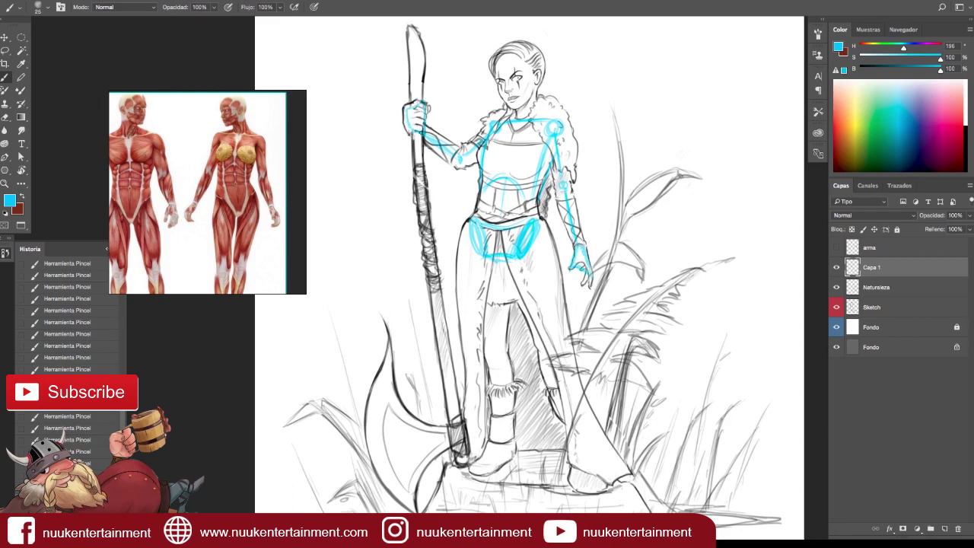
click(836, 306)
click(836, 307)
drag(521, 105, 531, 121)
mouse_move(525, 47)
mouse_down()
mouse_move(517, 88)
mouse_move(498, 83)
mouse_move(523, 84)
mouse_move(508, 103)
mouse_move(530, 96)
mouse_up()
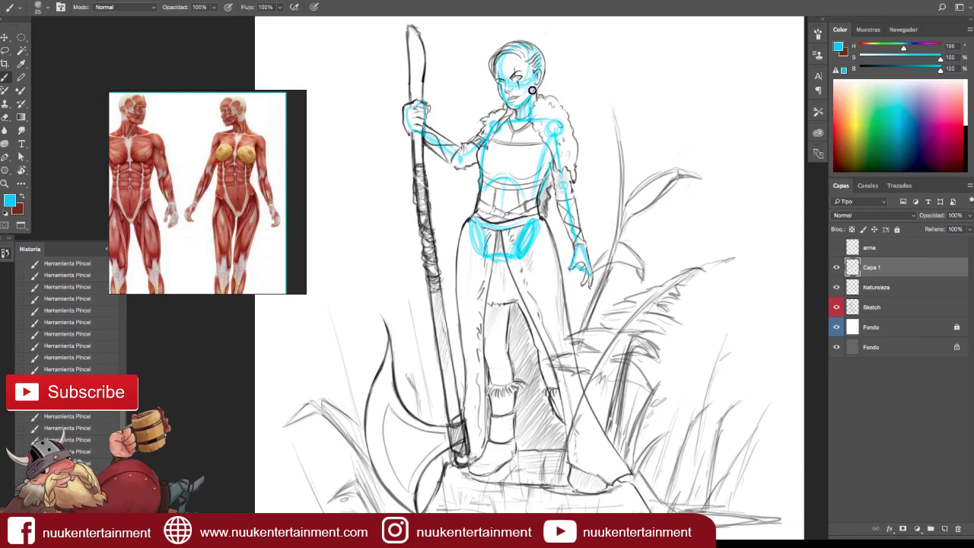
click(836, 307)
Lasso the hips, rotate them slightly with Free Transform, and deselect.
key(l)
drag(496, 207, 530, 247)
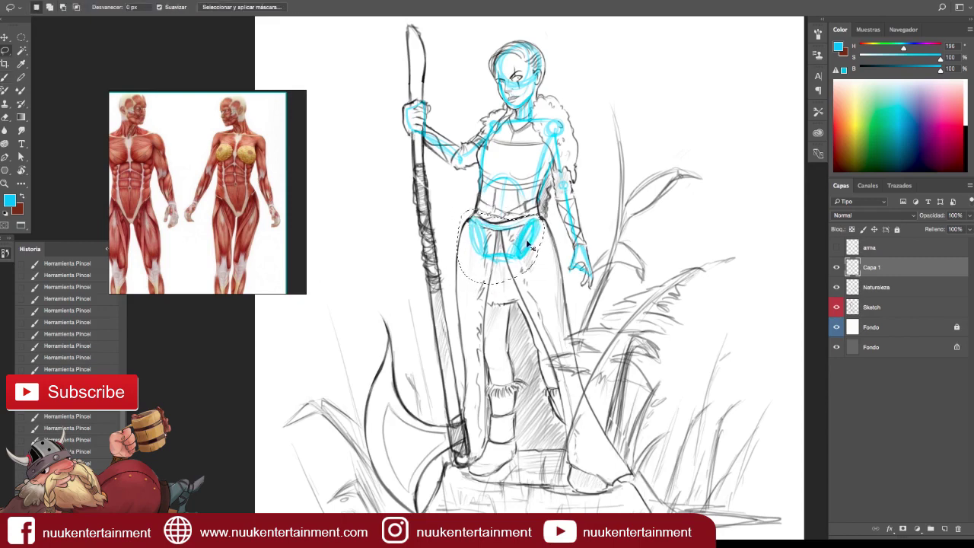
key(ctrl+t)
drag(463, 282, 469, 287)
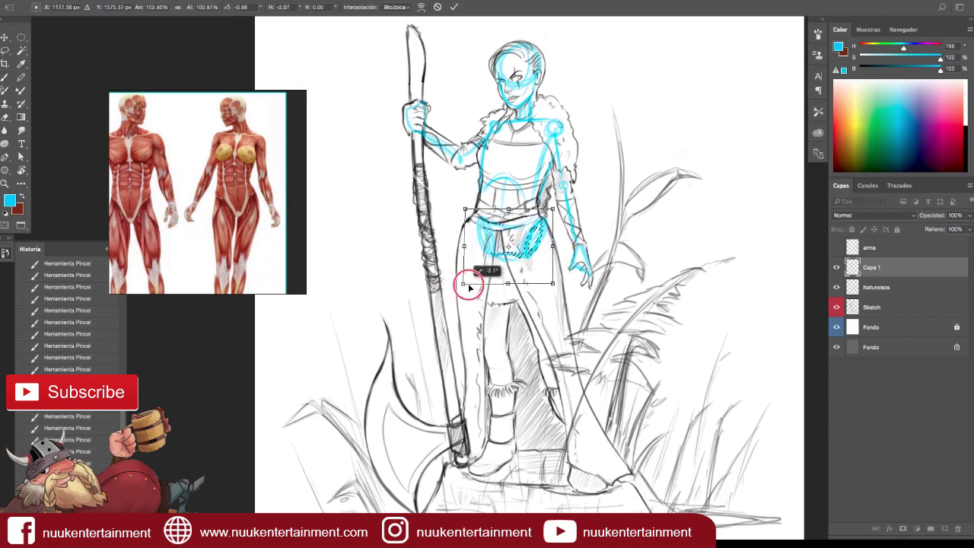
drag(469, 282, 482, 278)
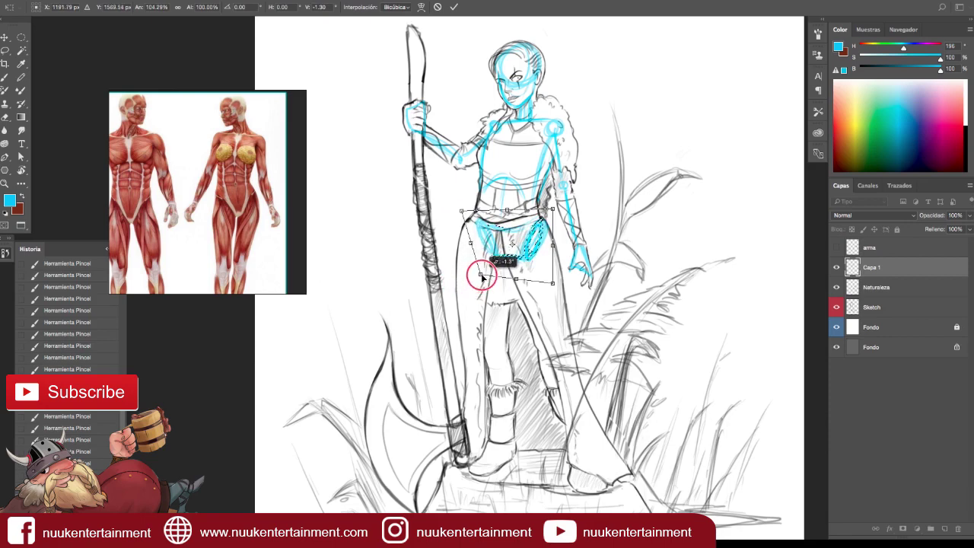
key(Return)
key(ctrl+d)
Extend cyan construction lines down both legs to the feet, toggling the sketch to compare.
key(b)
drag(486, 244, 489, 328)
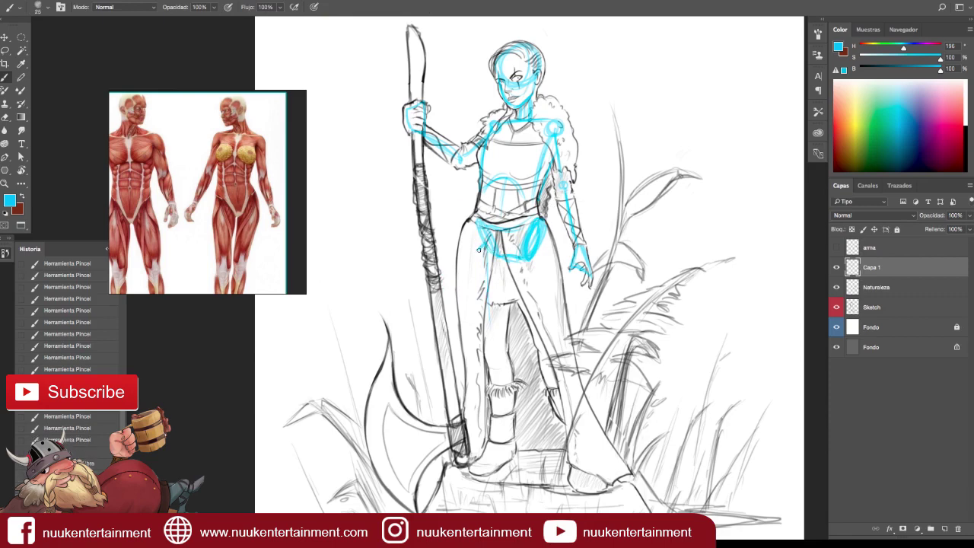
mouse_move(475, 252)
mouse_down()
mouse_move(544, 253)
mouse_move(487, 275)
mouse_move(502, 451)
mouse_move(478, 468)
mouse_move(495, 462)
mouse_up()
mouse_move(542, 243)
mouse_down()
mouse_move(548, 329)
mouse_move(545, 292)
mouse_move(572, 420)
mouse_up()
mouse_move(561, 358)
mouse_down()
mouse_move(580, 476)
mouse_move(590, 487)
mouse_up()
click(837, 307)
click(837, 307)
click(837, 307)
click(837, 307)
click(837, 308)
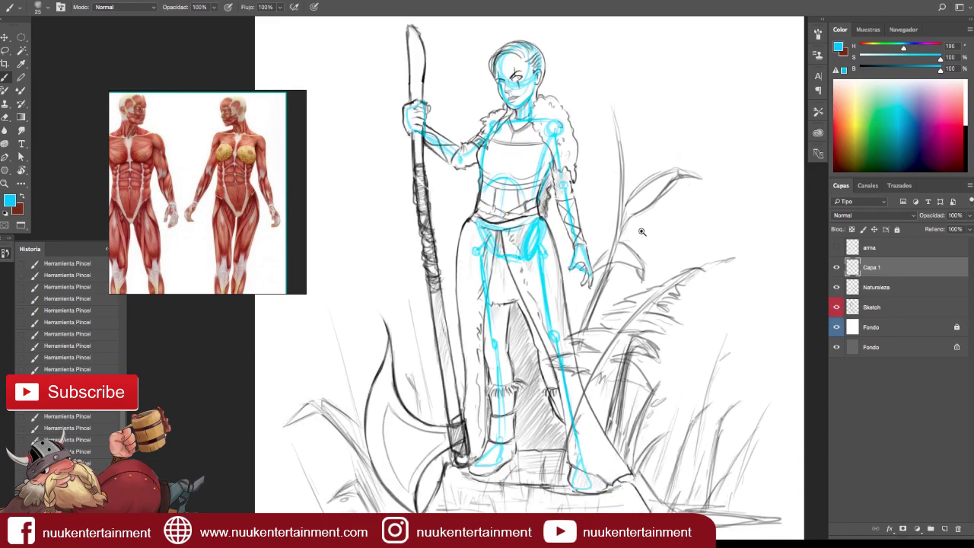
scroll(623, 259, down, 3)
click(837, 307)
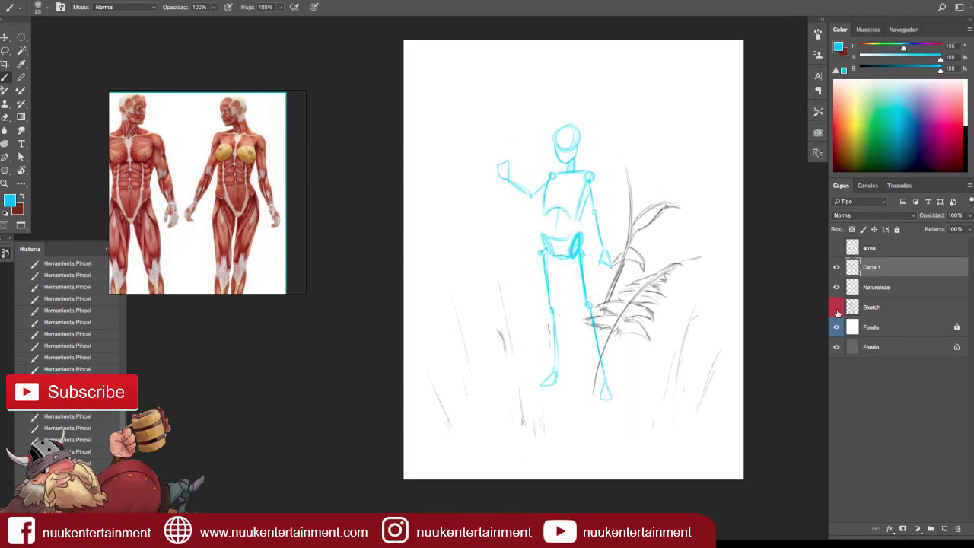
Hide Capa 1 and Fondo, select the Sketch layer, and set a desaturated grey-black colour.
click(836, 307)
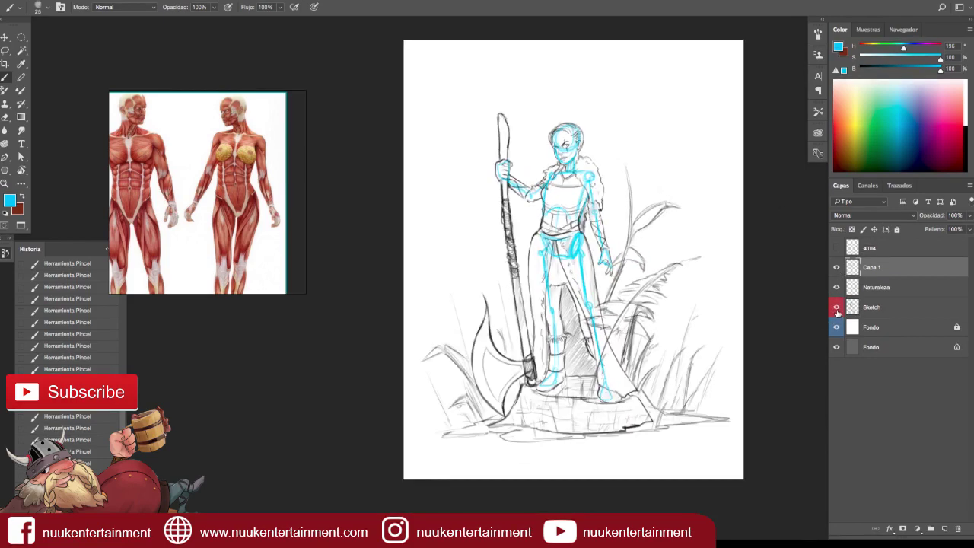
click(837, 307)
click(837, 307)
click(837, 307)
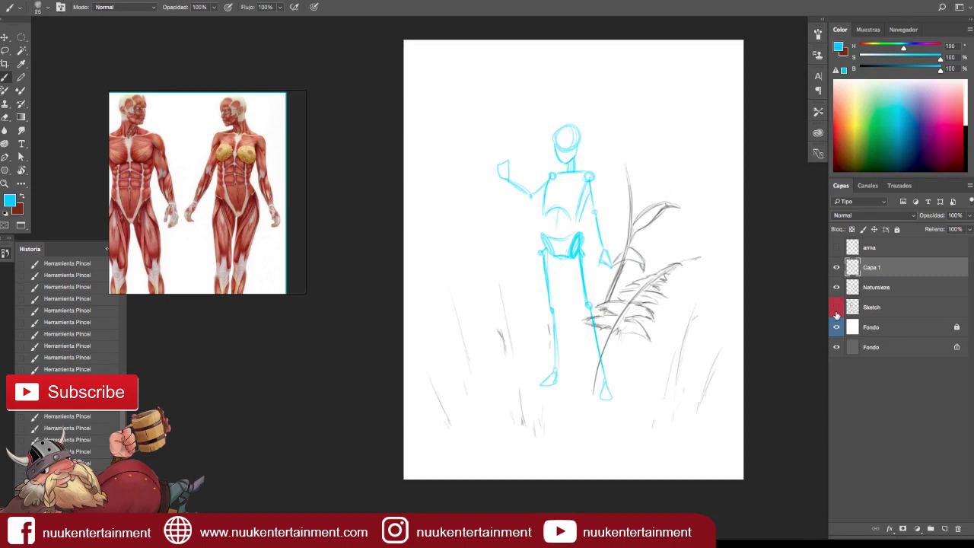
click(837, 308)
click(837, 267)
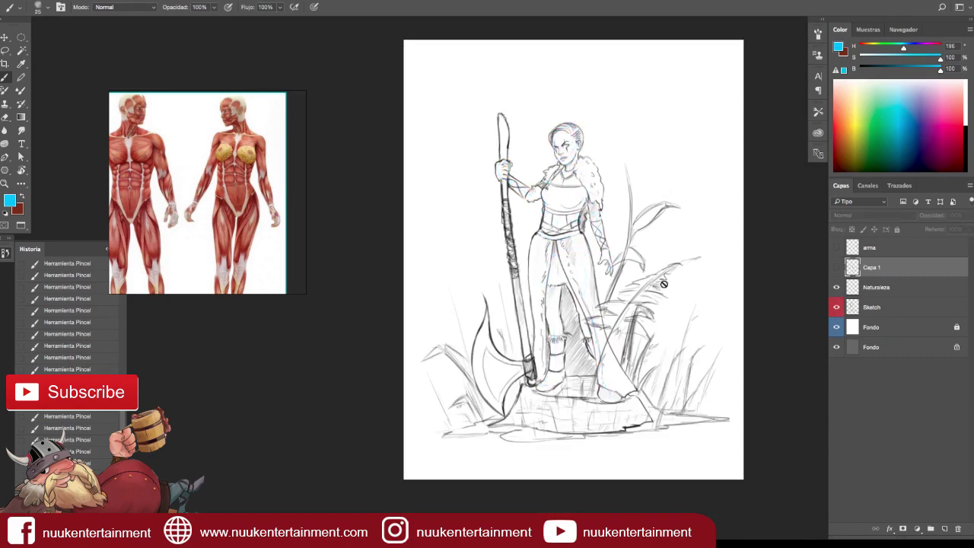
scroll(643, 315, up, 1)
drag(941, 70, 859, 70)
click(836, 267)
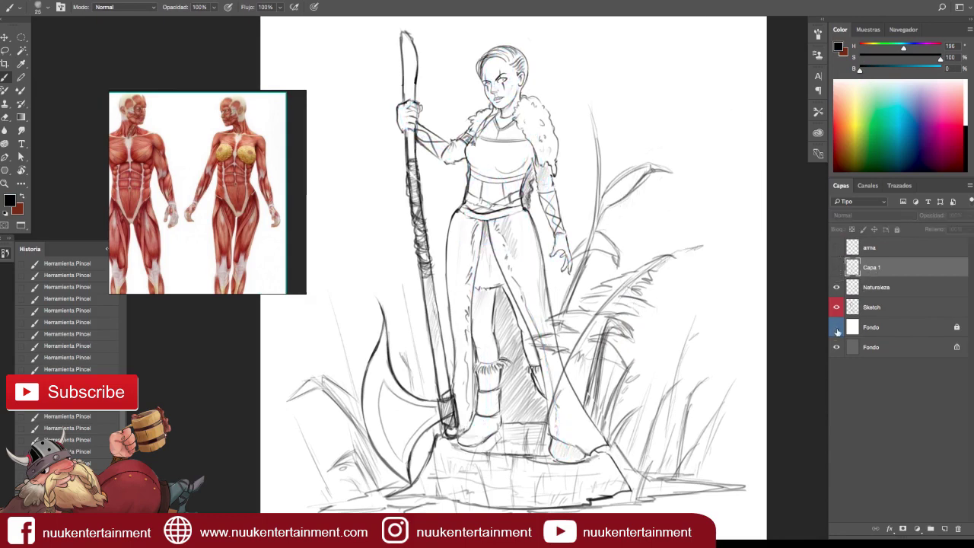
click(836, 327)
click(863, 288)
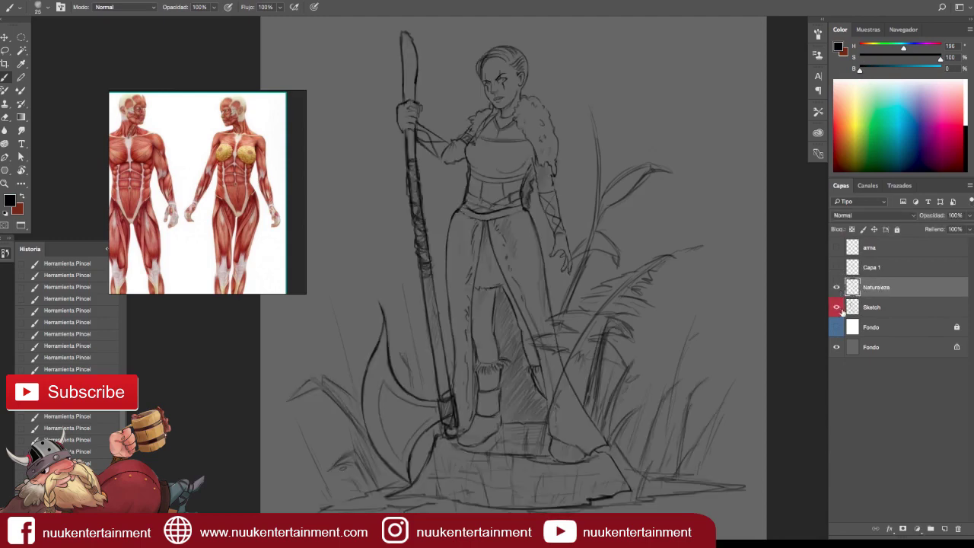
click(867, 307)
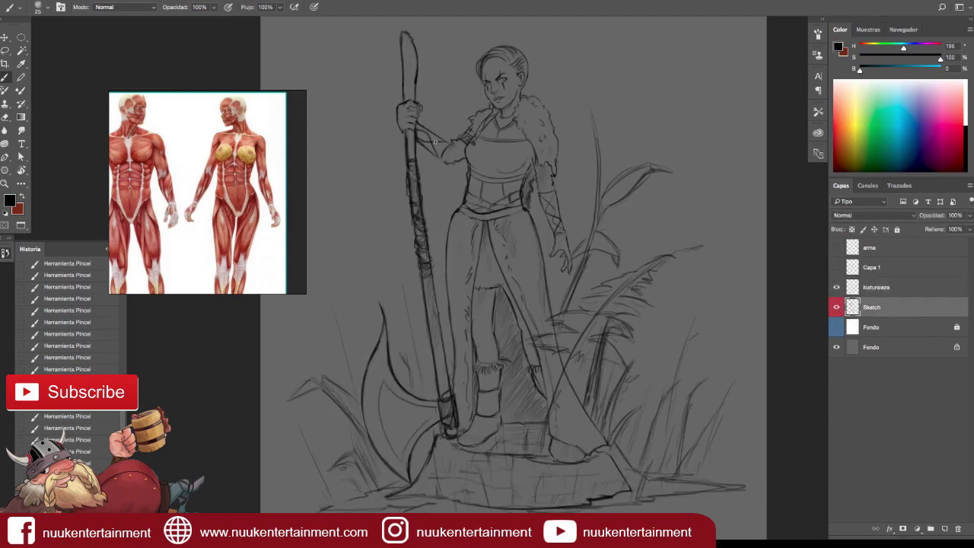
drag(940, 59, 860, 58)
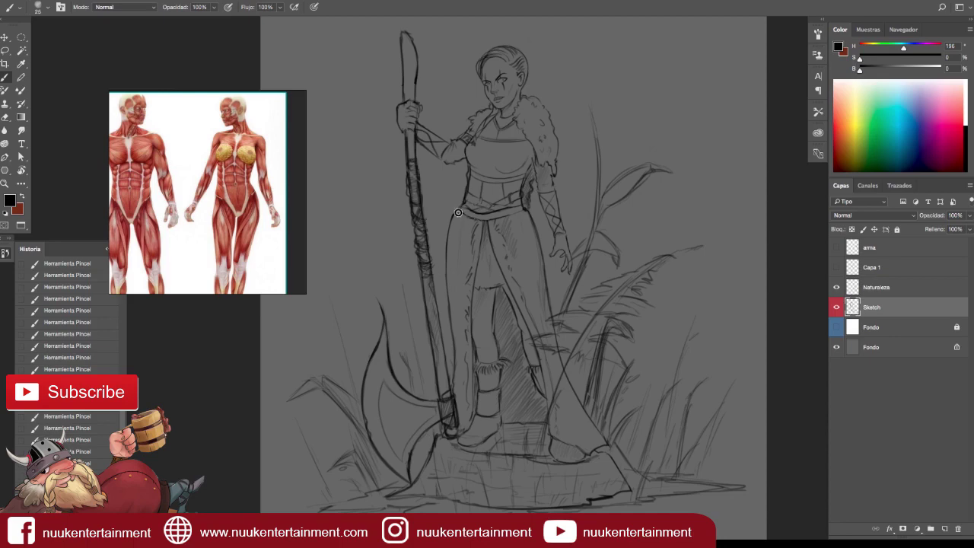
Darken the leaf's inner edge and reinforce the ground line with strokes.
drag(602, 211, 640, 171)
drag(606, 209, 616, 195)
drag(627, 484, 660, 494)
drag(601, 499, 662, 491)
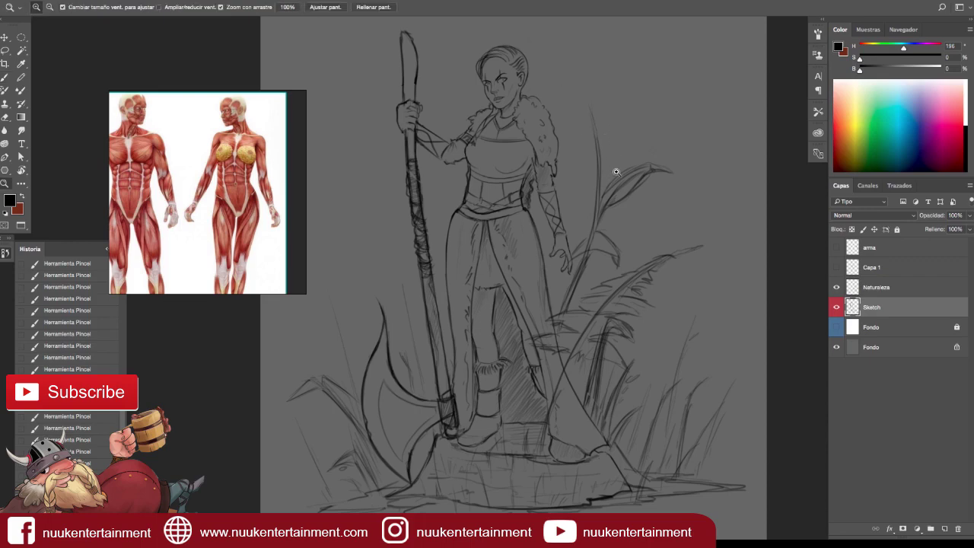
Flip the canvas horizontally to check the mirrored drawing.
drag(614, 167, 640, 166)
scroll(640, 166, down, 3)
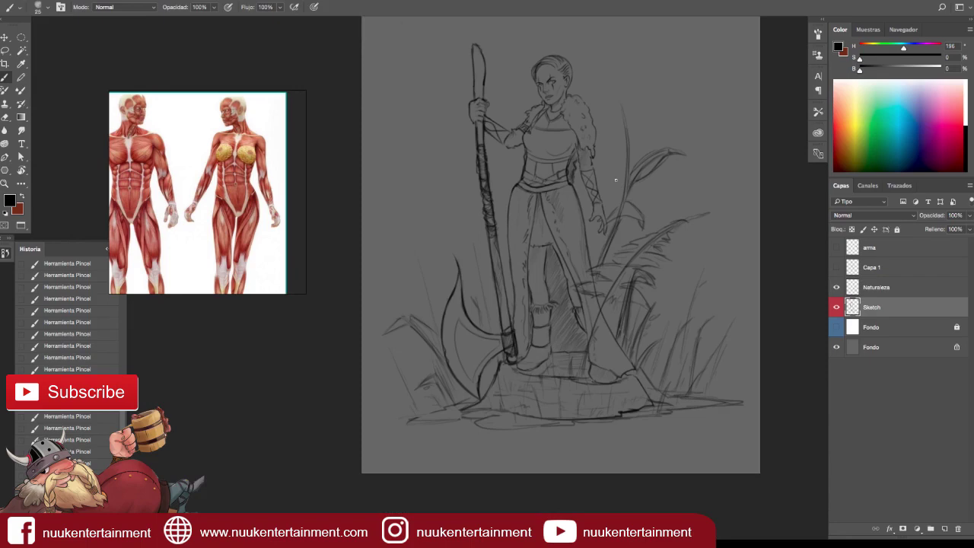
key(ctrl+shift+h)
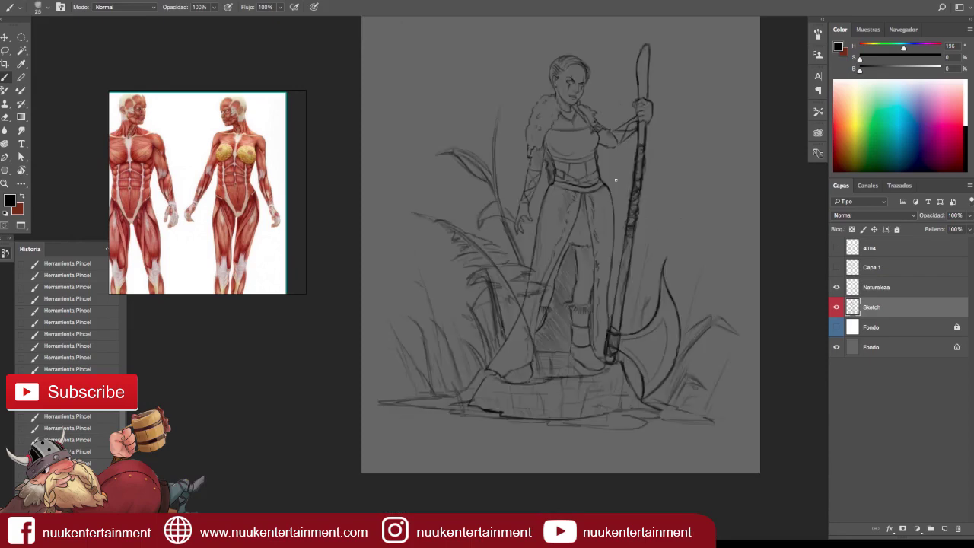
drag(677, 273, 658, 285)
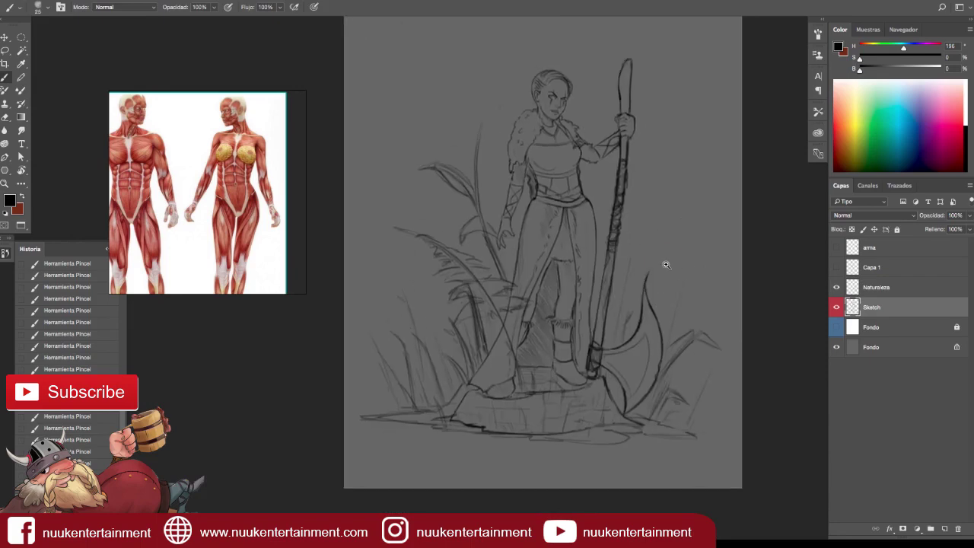
Lasso the leg beside the staff, nudge it right, and cut it to new layer Capa 2.
scroll(667, 264, up, 3)
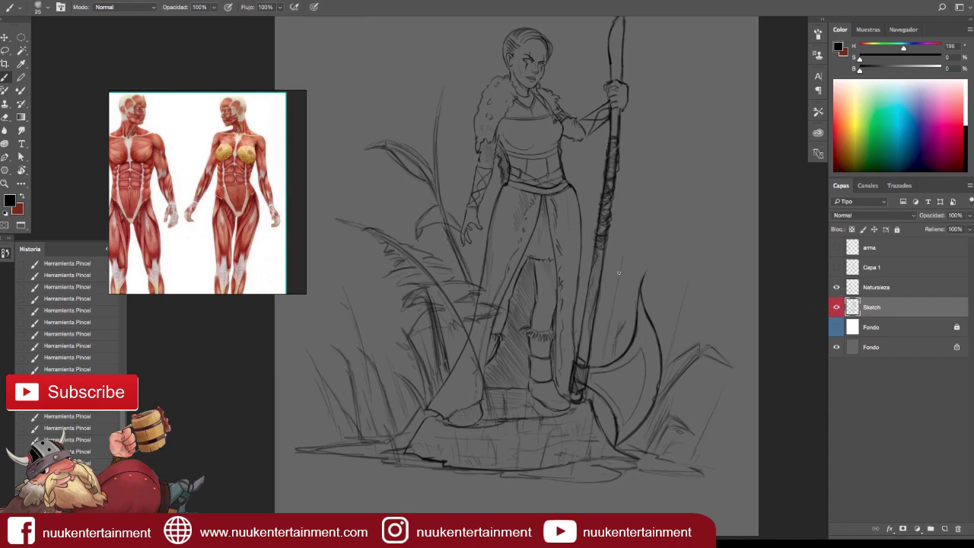
key(l)
drag(534, 264, 556, 326)
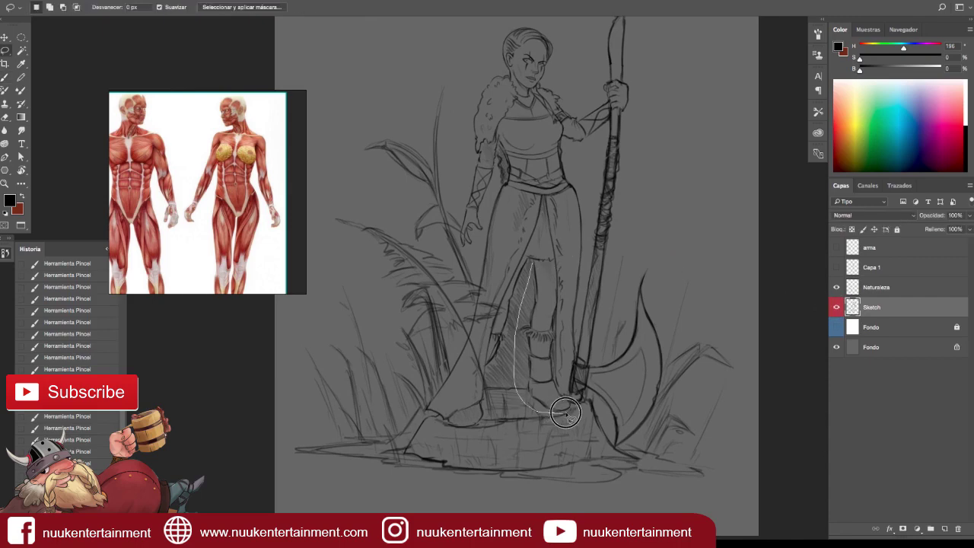
drag(556, 326, 535, 261)
key(ctrl+t)
key(Escape)
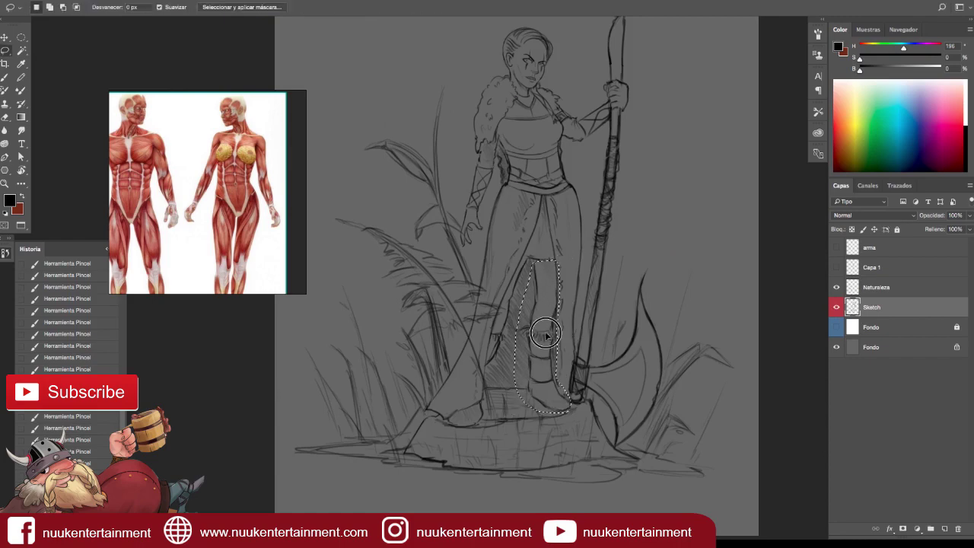
key(v)
drag(545, 336, 559, 338)
key(ctrl+d)
key(ctrl+z)
key(ctrl+shift+j)
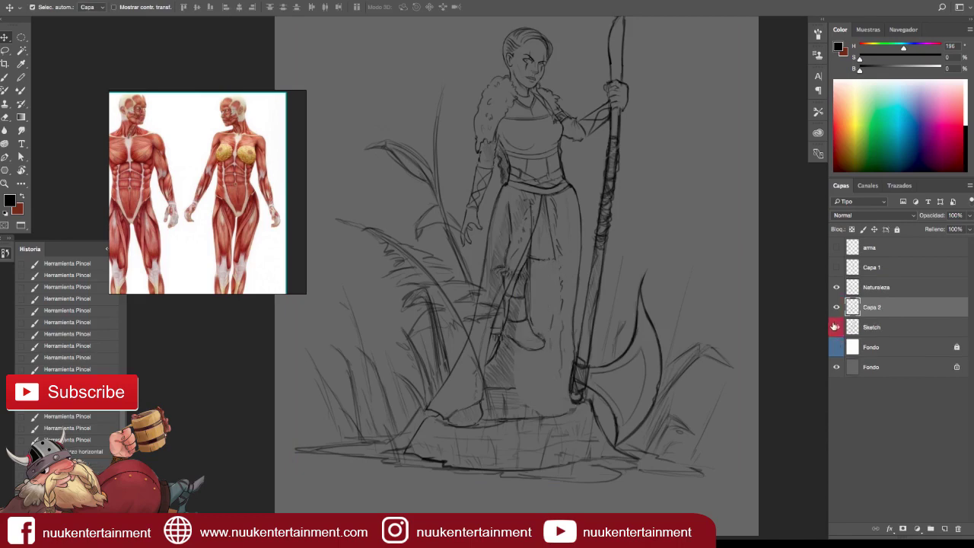
Select only Capa 2 and move the separated leg beside the staff.
drag(536, 348, 527, 325)
click(869, 307)
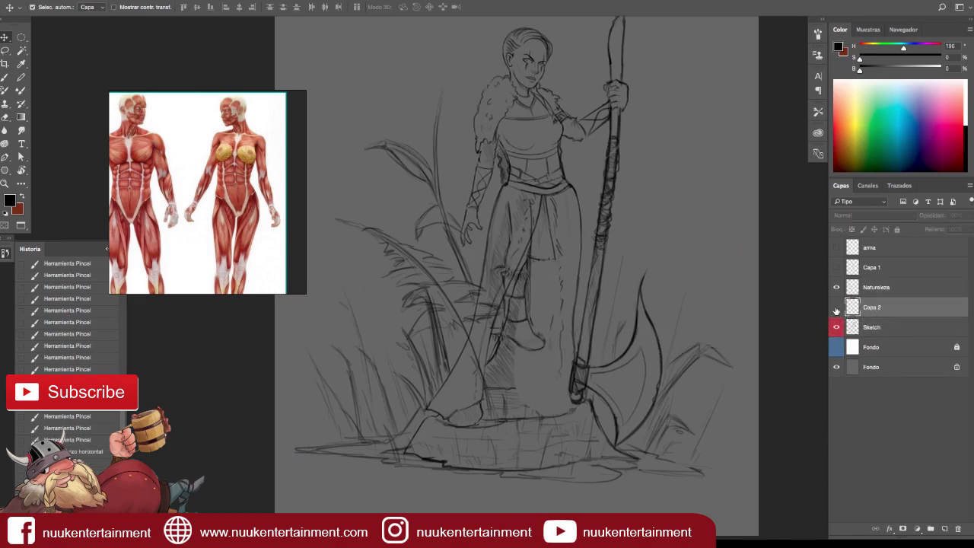
drag(524, 325, 545, 346)
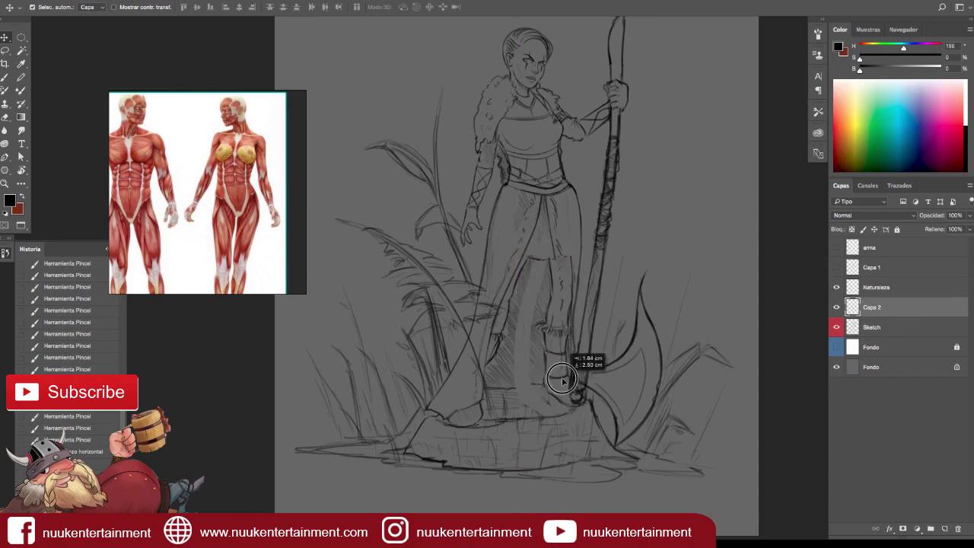
drag(546, 347, 593, 378)
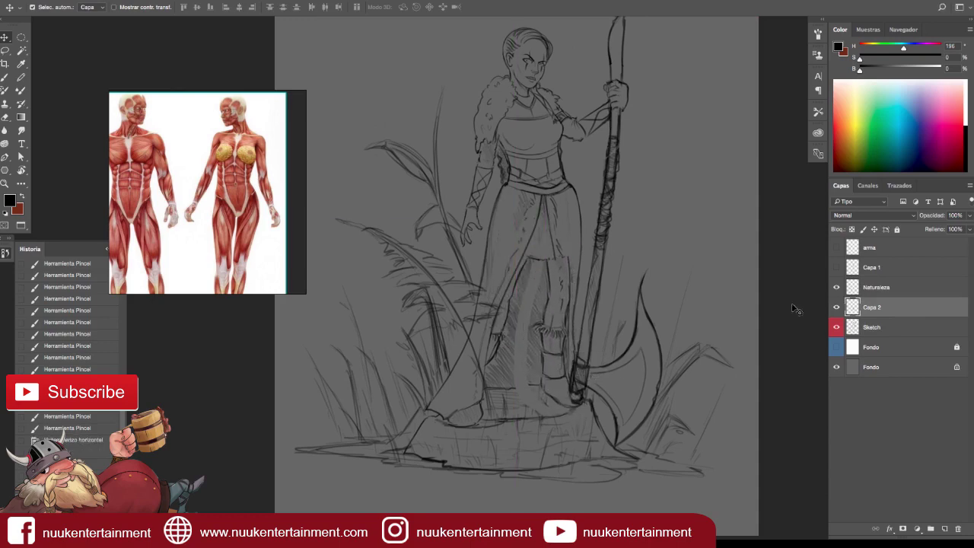
Deselect and erase the stray lines around the leg, then toggle Capa 2 to compare.
key(e)
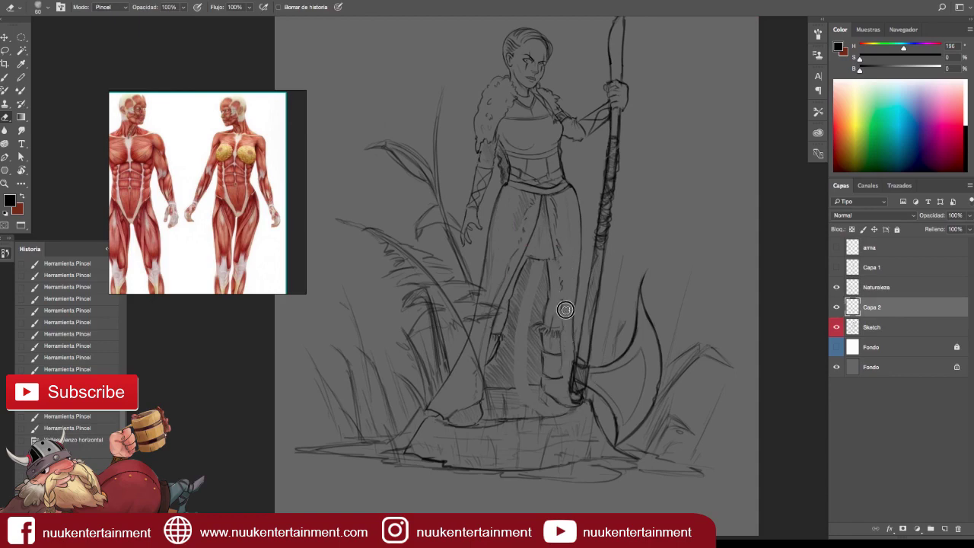
key(ctrl+d)
drag(562, 282, 568, 323)
scroll(628, 333, down, 2)
scroll(628, 332, up, 1)
scroll(648, 337, up, 2)
drag(563, 342, 567, 374)
click(836, 308)
click(836, 308)
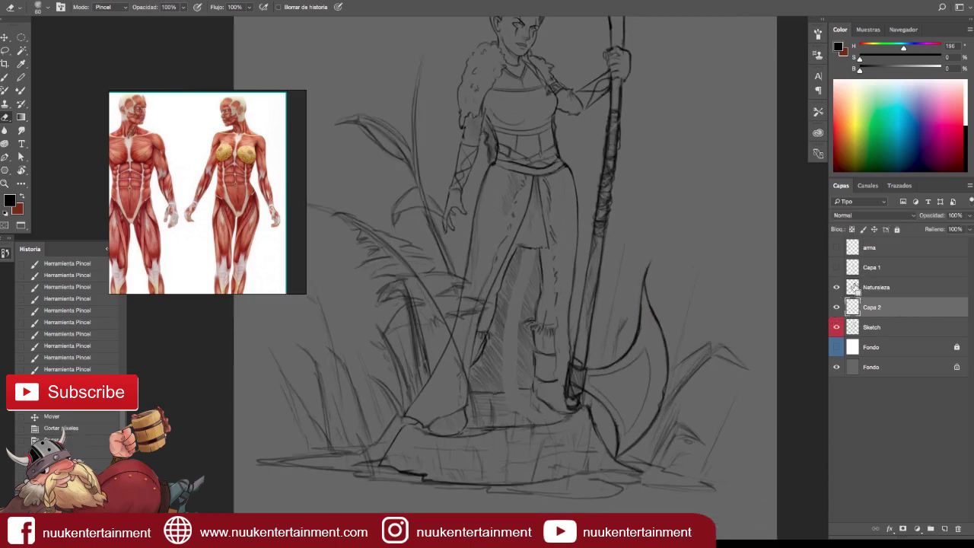
Flip the canvas view horizontally and back to its original orientation.
key(ctrl+shift+h)
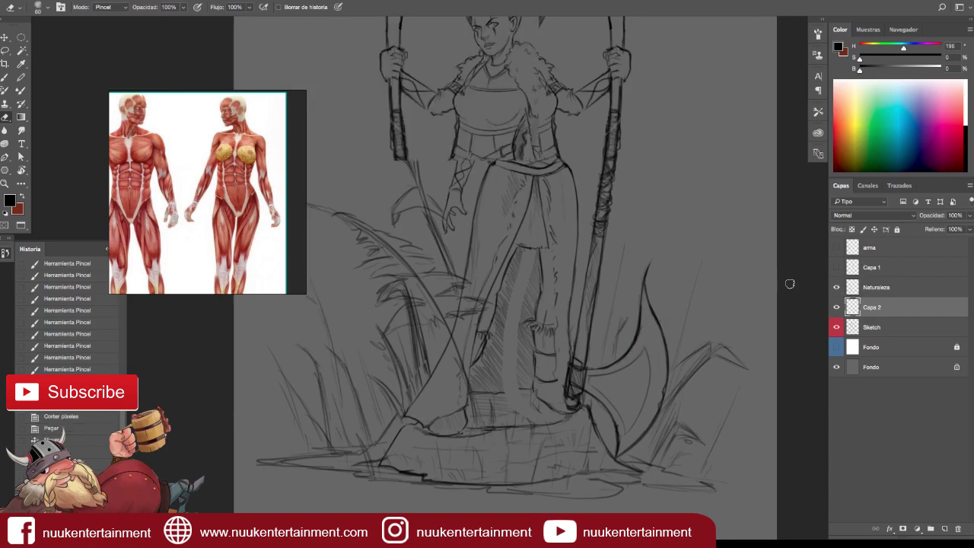
key(ctrl+shift+h)
key(ctrl+shift+h)
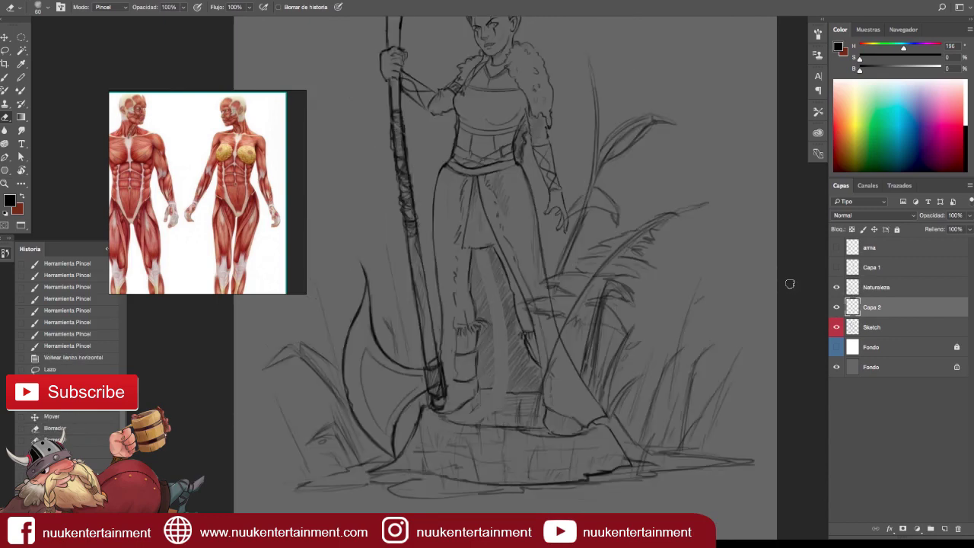
scroll(684, 329, down, 1)
scroll(678, 333, up, 2)
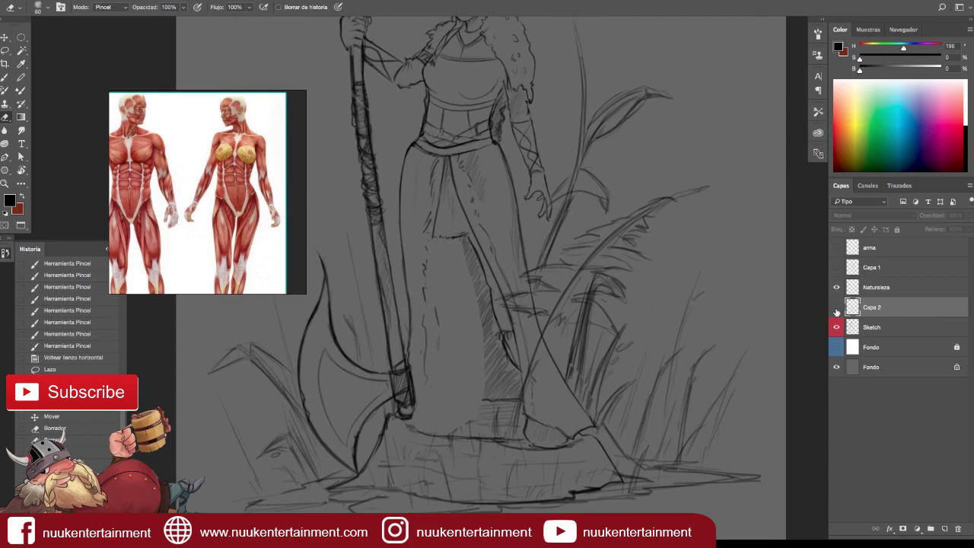
Free Transform the separated leg to widen and skew it slightly.
key(ctrl+t)
drag(469, 240, 479, 235)
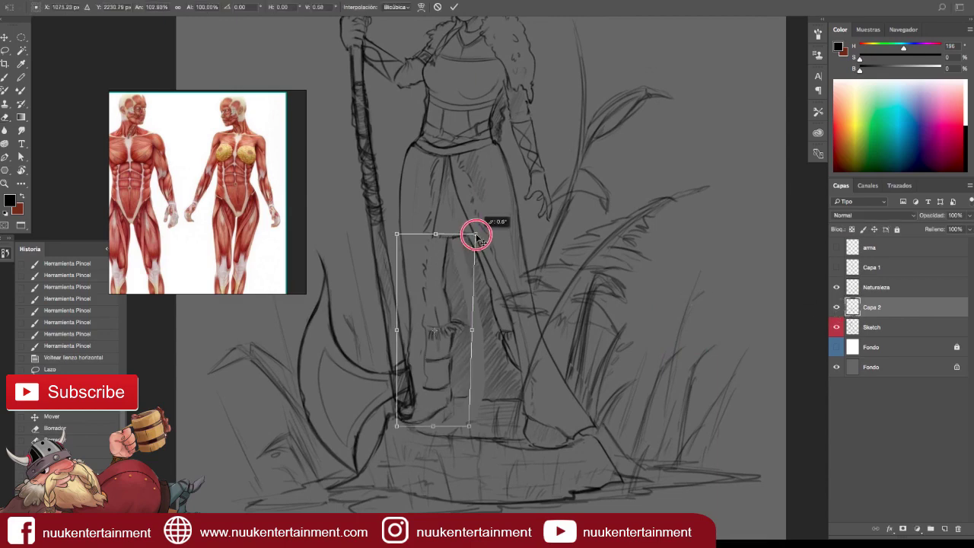
key(Return)
key(e)
scroll(519, 391, down, 2)
scroll(519, 392, up, 2)
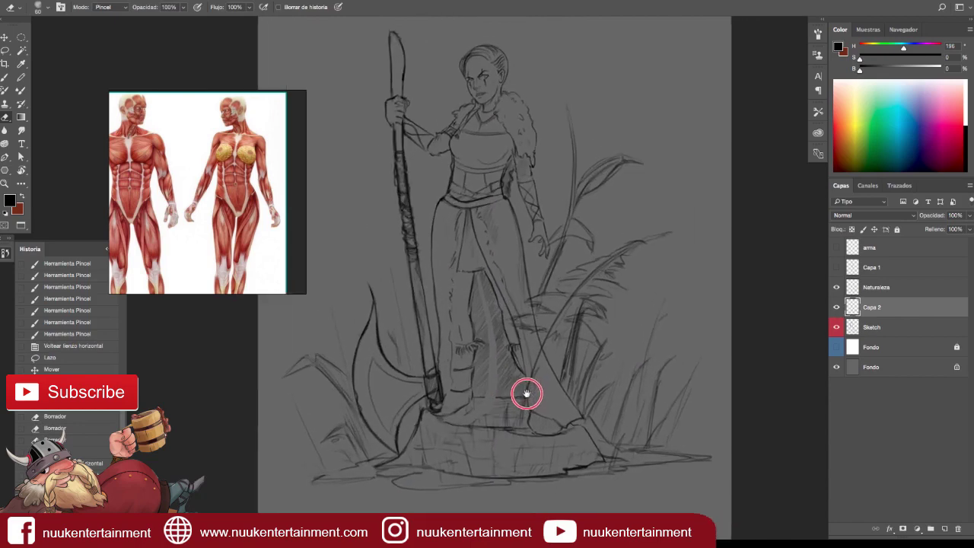
scroll(570, 384, up, 1)
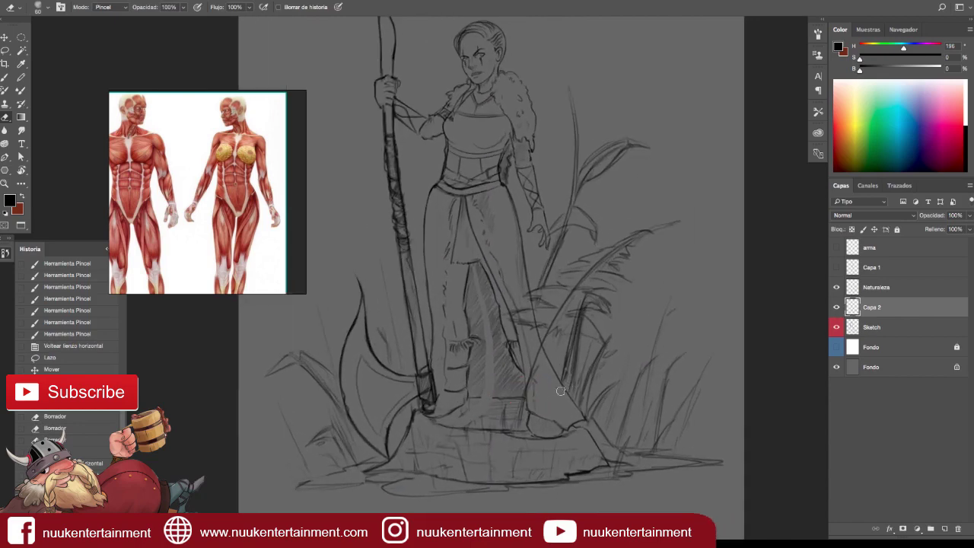
Switch to the Brush and toggle Capa 2 and Naturaleza visibility to compare the leg.
key(b)
click(836, 307)
click(837, 307)
click(836, 287)
click(836, 306)
click(836, 306)
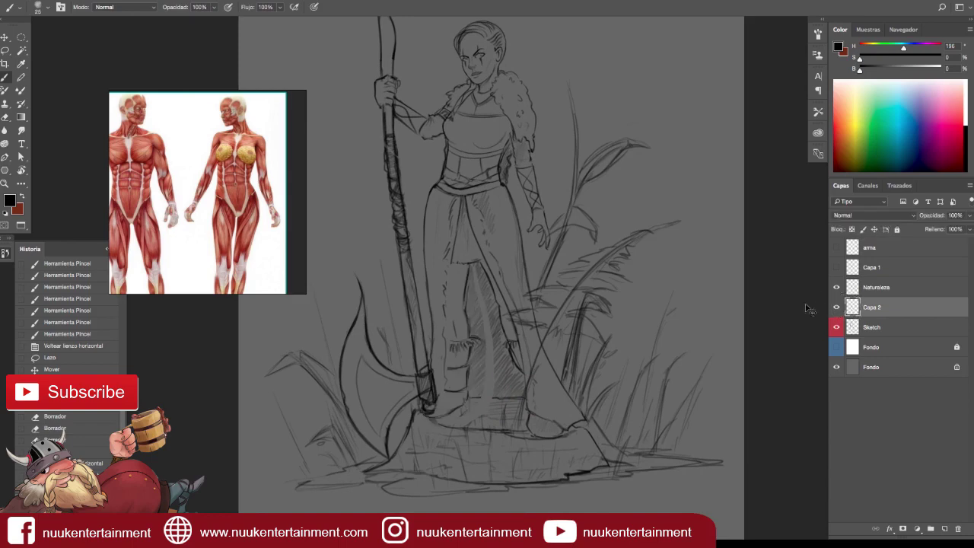
Free Transform the lower leg on Capa 2, angling its bottom outward and widening it.
key(ctrl+t)
drag(423, 421, 419, 425)
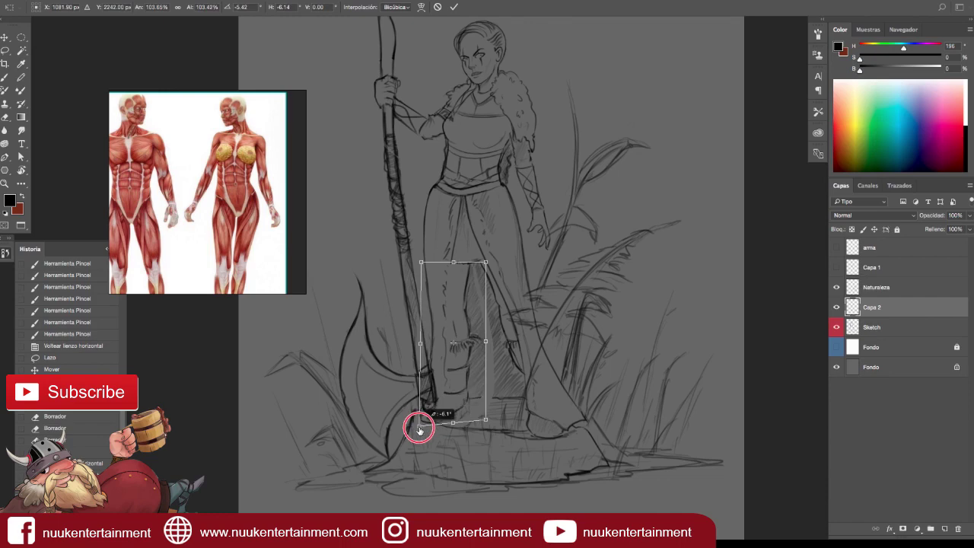
drag(487, 420, 490, 419)
drag(485, 262, 483, 261)
key(Return)
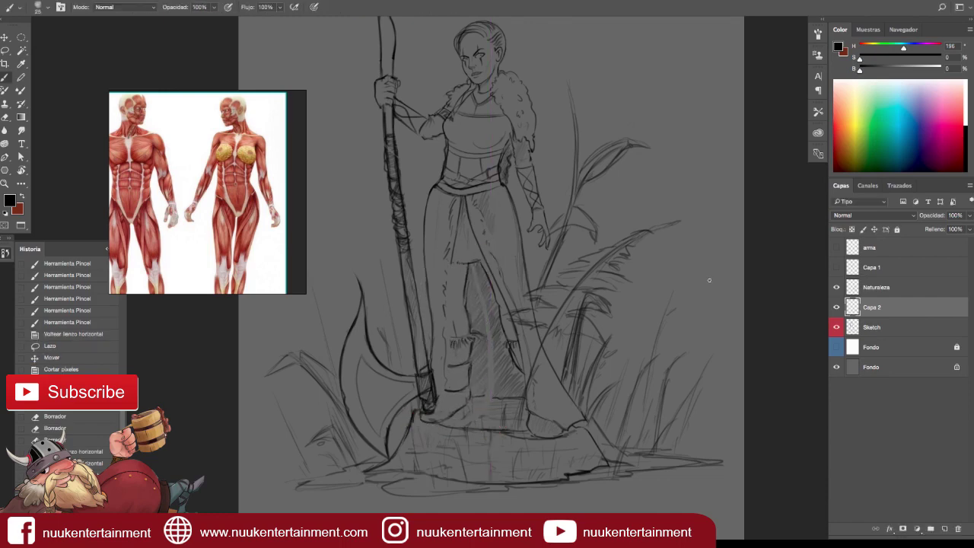
Show and select the Naturaleza layer, add short pencil strokes along the leg, and erase some.
click(836, 288)
click(878, 287)
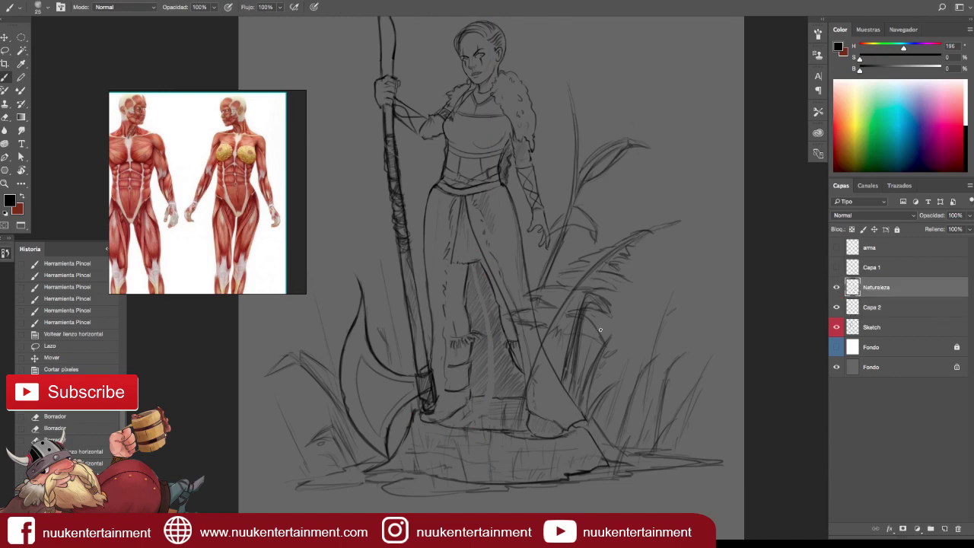
drag(449, 265, 454, 338)
mouse_move(475, 263)
mouse_down()
mouse_move(462, 309)
mouse_move(484, 290)
mouse_up()
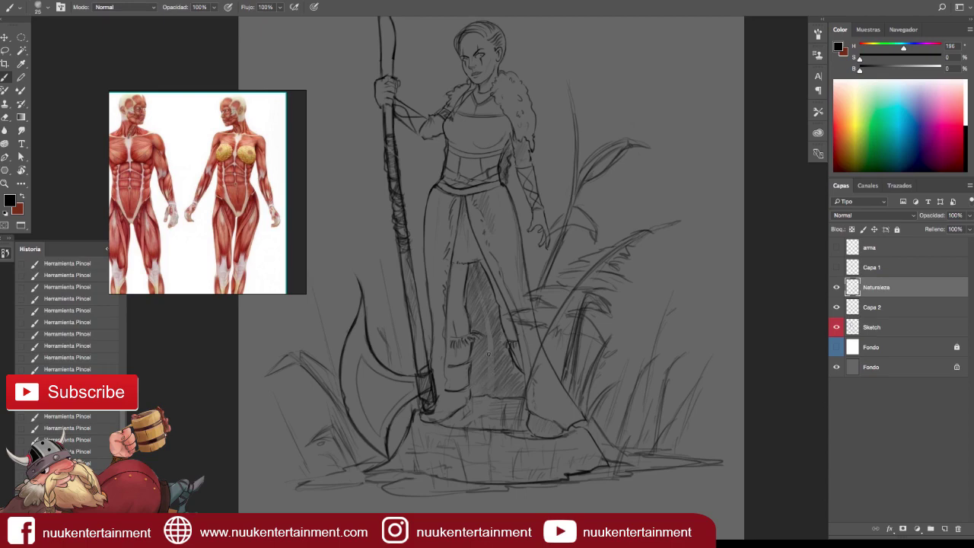
key(e)
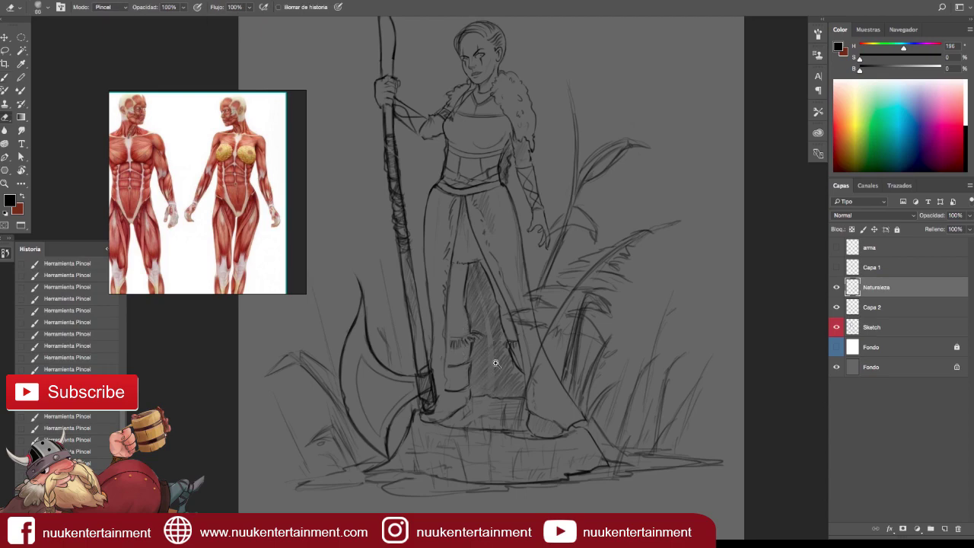
alt+click(445, 393)
scroll(506, 378, up, 1)
scroll(509, 378, up, 1)
scroll(497, 383, down, 3)
scroll(497, 383, up, 2)
key(b)
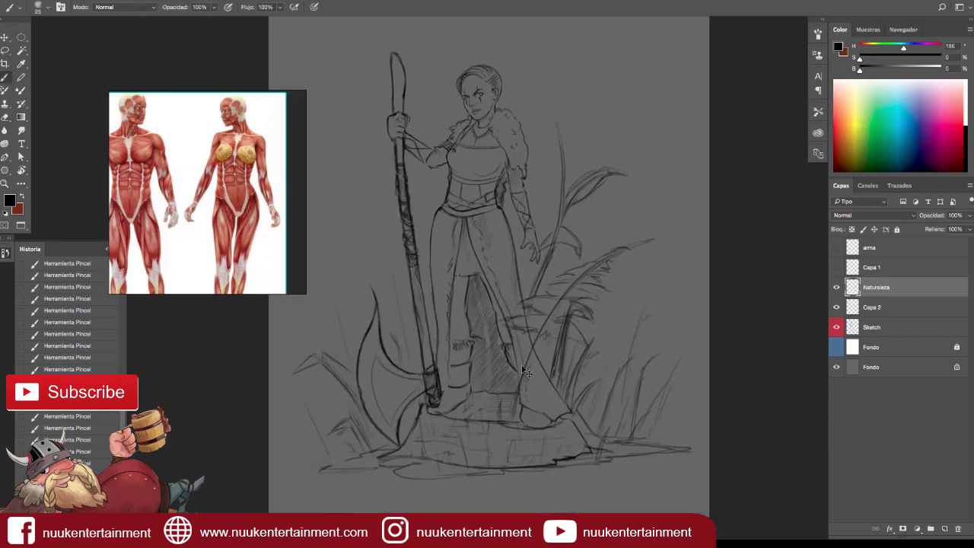
Hatch the dark area between the legs and toggle the shading layer to compare.
drag(487, 334, 492, 352)
scroll(561, 320, up, 1)
scroll(576, 322, down, 2)
scroll(561, 330, up, 2)
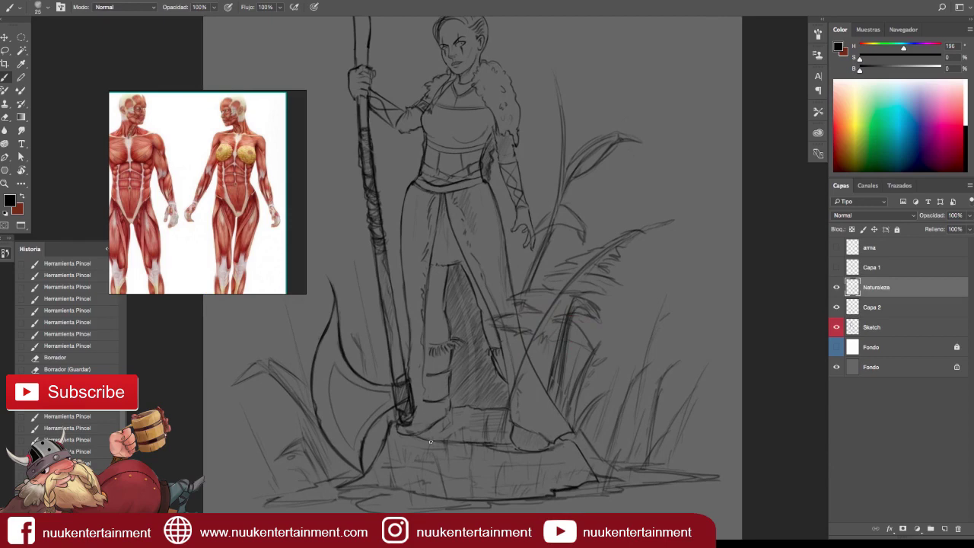
click(837, 306)
click(837, 307)
click(837, 308)
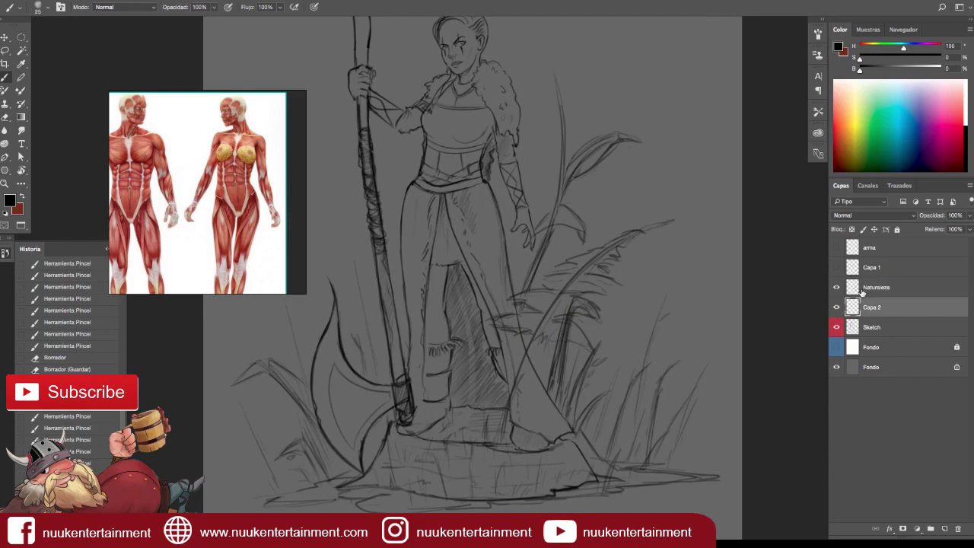
Select Capa 2 with Naturaleza and merge them with Ctrl+E.
click(428, 343)
shift+click(857, 292)
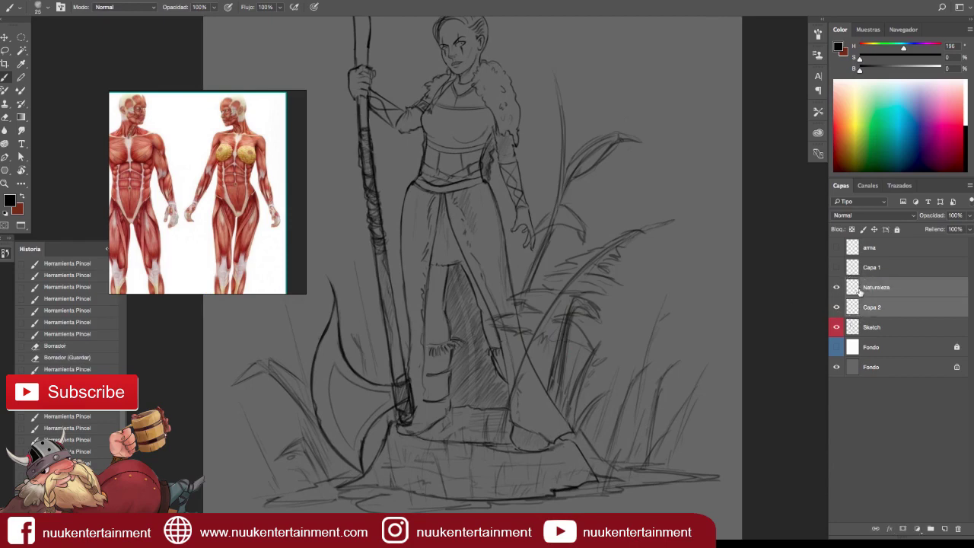
key(ctrl+e)
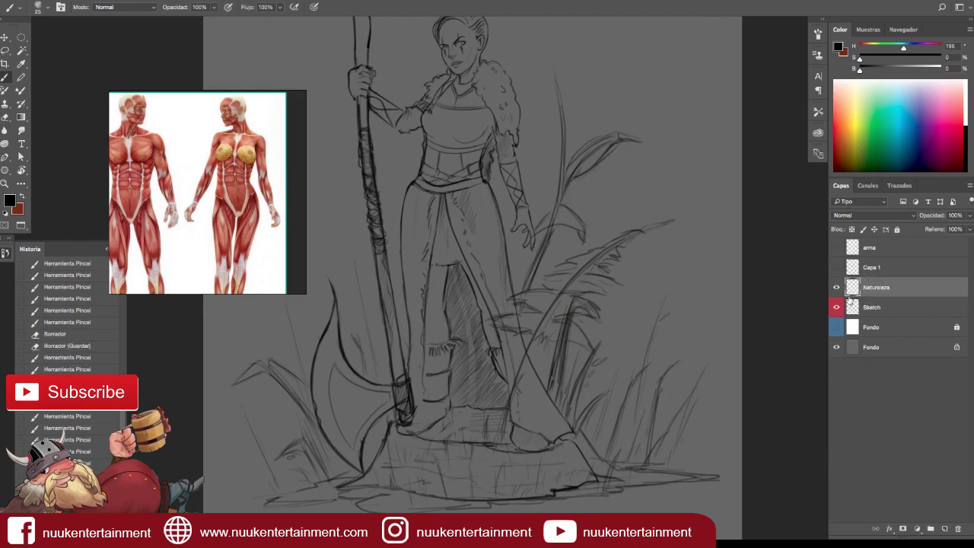
Lasso the axe head and staff on the grass layer and shorten it slightly from below.
click(836, 288)
click(415, 399)
key(l)
mouse_move(352, 115)
mouse_down()
mouse_move(346, 466)
mouse_move(415, 416)
mouse_move(419, 357)
mouse_move(400, 312)
mouse_move(380, 164)
mouse_move(358, 112)
mouse_up()
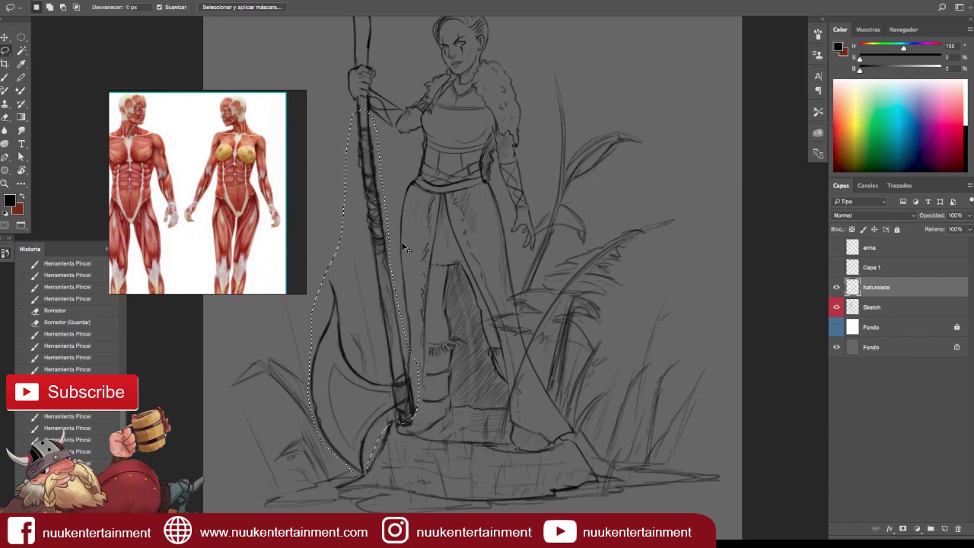
key(ctrl+t)
drag(364, 478, 366, 462)
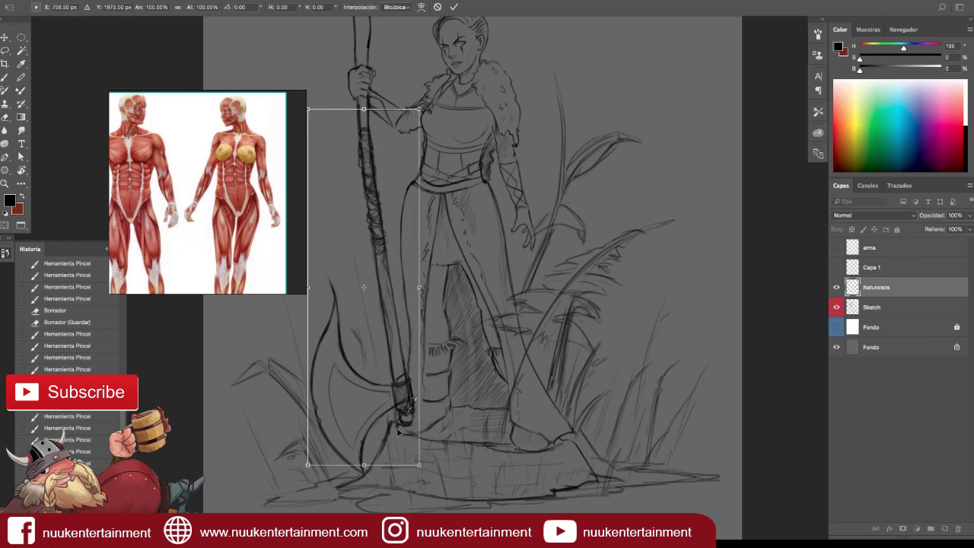
key(Return)
click(836, 287)
On the Sketch layer, lasso the staff and axe and shorten them from the bottom by the same amount.
click(836, 307)
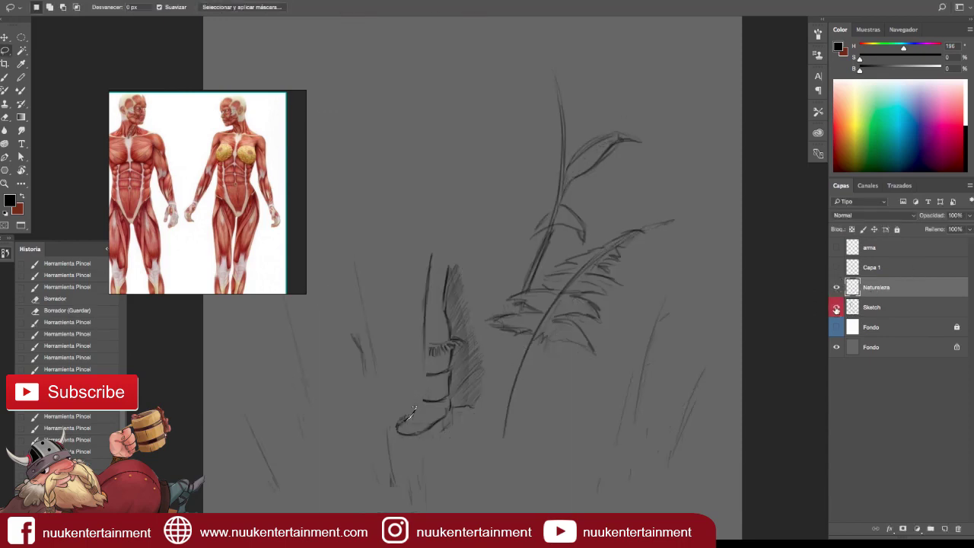
click(871, 306)
key(ctrl+t)
key(Return)
drag(361, 111, 359, 114)
key(ctrl+t)
drag(363, 476, 364, 461)
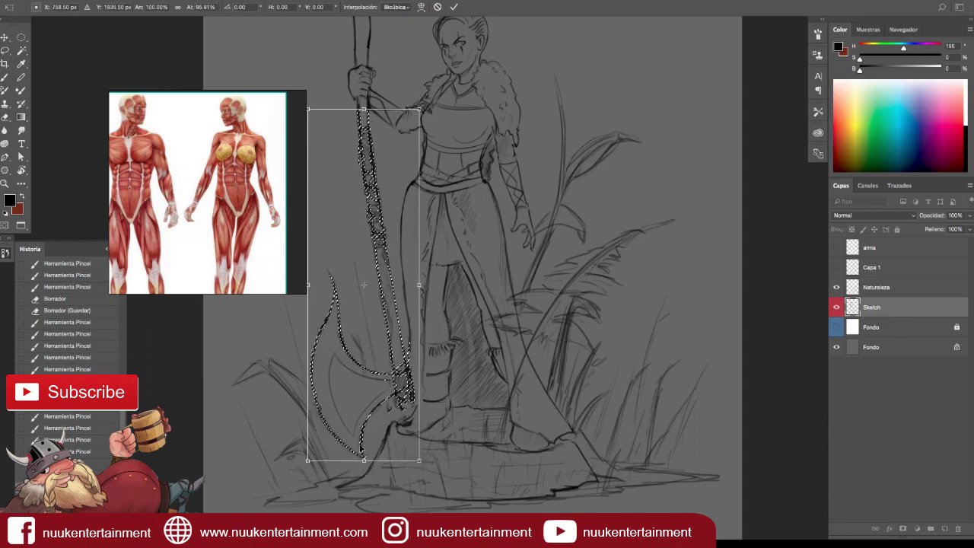
key(Return)
key(ctrl+d)
Add pencil strokes around the axe's base on Naturaleza and erase a stray mark on Sketch.
click(868, 287)
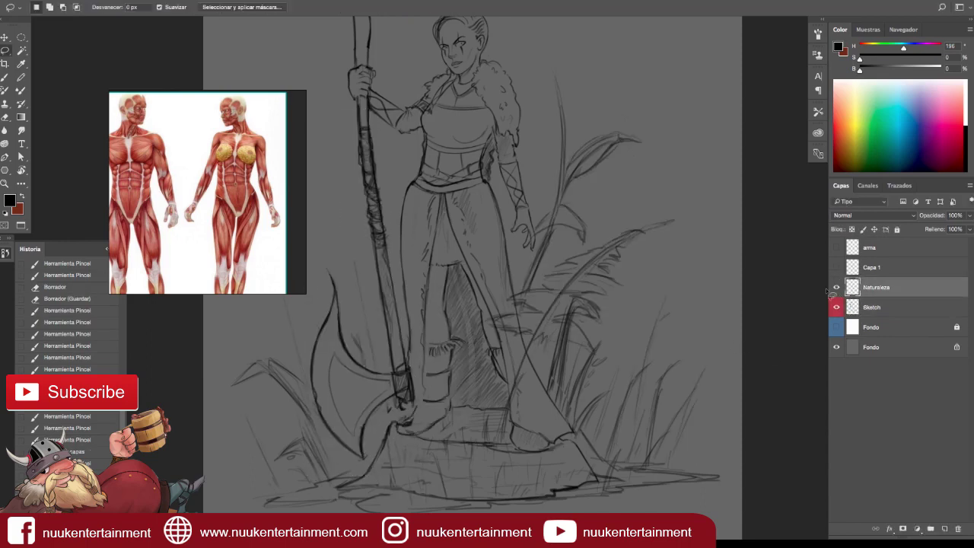
key(b)
drag(408, 409, 398, 423)
key(e)
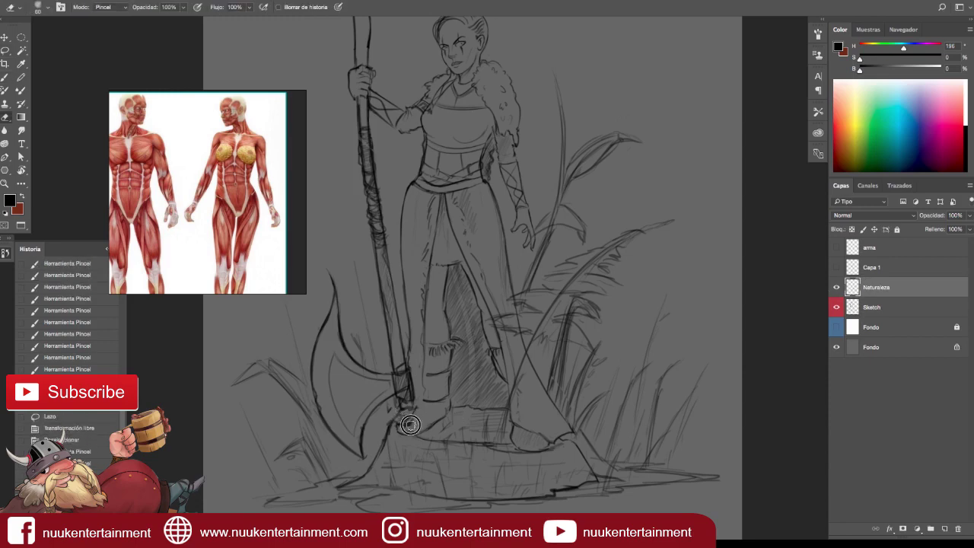
key(alt+bracketleft)
drag(409, 425, 426, 411)
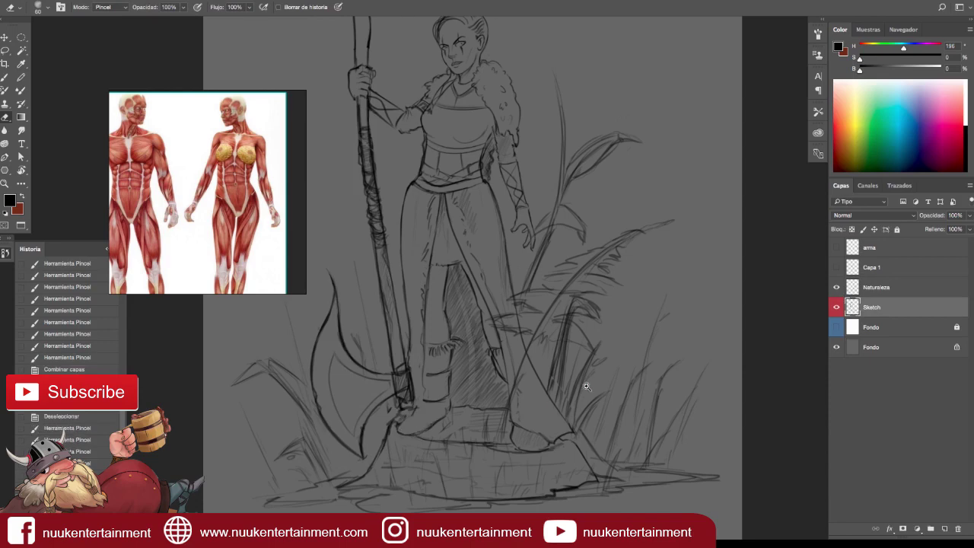
scroll(533, 406, down, 3)
scroll(543, 407, up, 1)
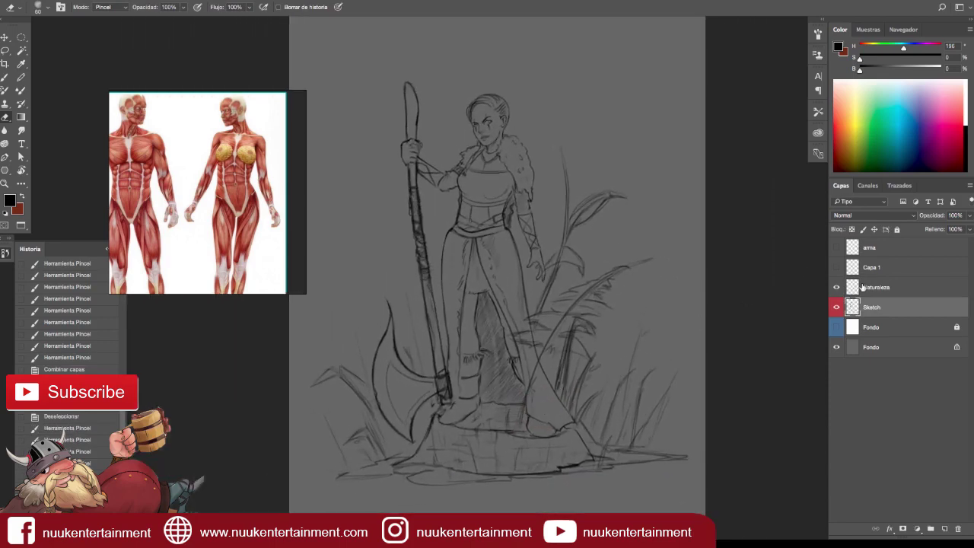
Merge Sketch into Naturaleza and rename the merged layer 'sketches'.
key(ctrl+e)
click(837, 288)
double_click(876, 286)
text(Sketch)
key(Return)
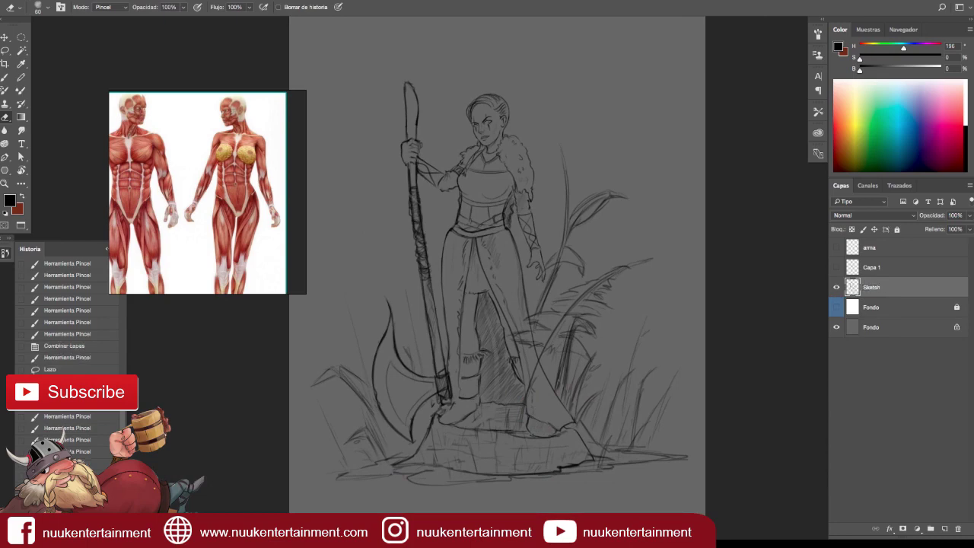
double_click(871, 287)
text(S)
text(es)
key(Return)
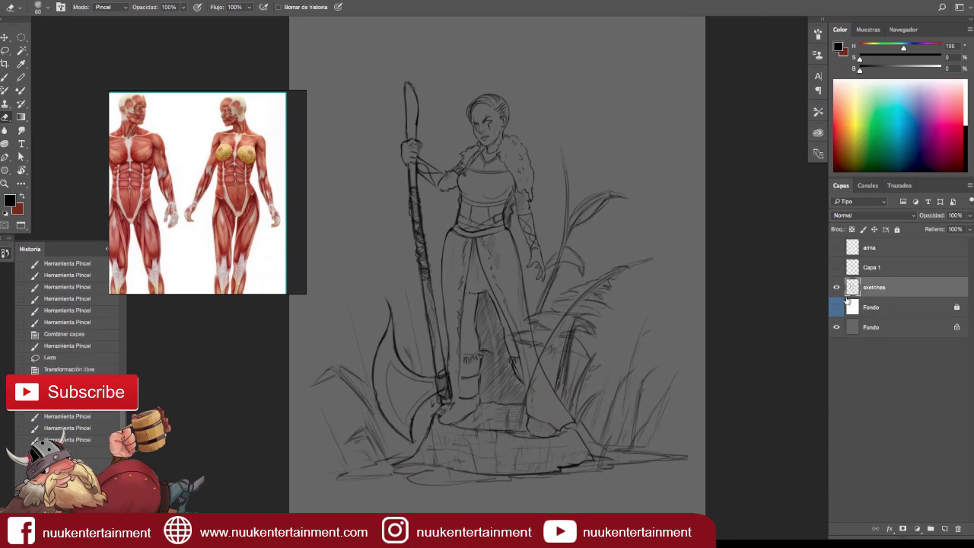
Zoom in on the drawing and draw a faint curved arc beside the head.
mouse_move(623, 349)
mouse_down()
mouse_move(598, 365)
mouse_move(684, 364)
mouse_up()
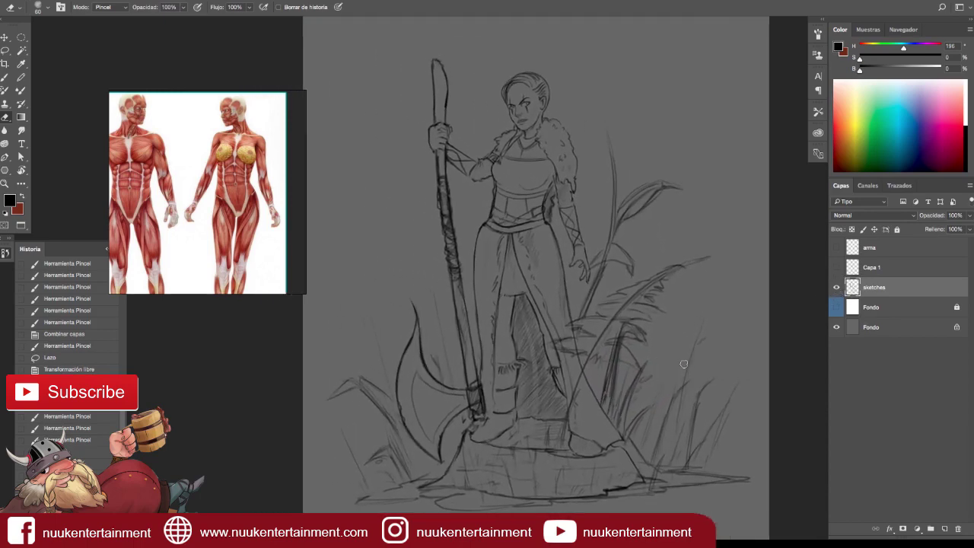
key(b)
drag(560, 103, 598, 89)
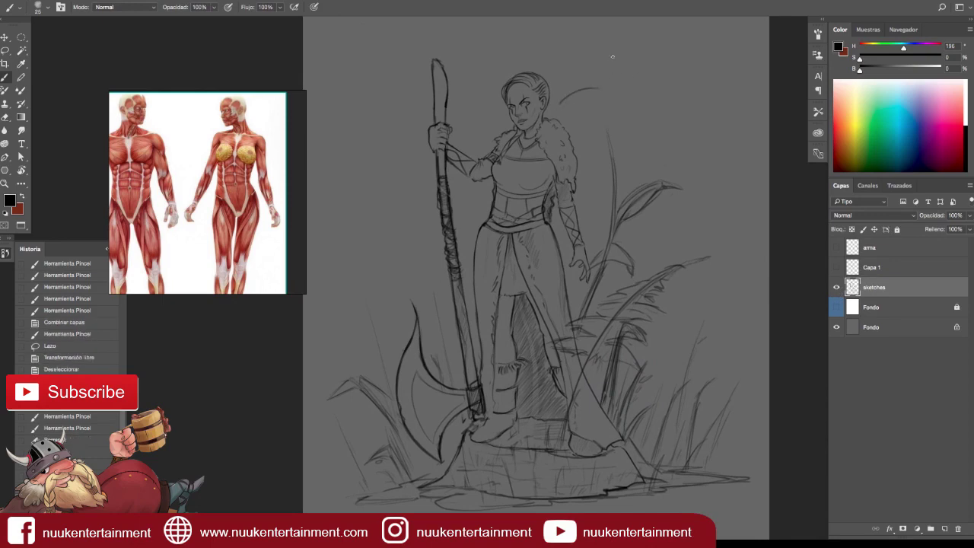
Handwrite a note beside the figure, then erase it with a large eraser.
mouse_move(610, 74)
mouse_down()
mouse_move(612, 85)
mouse_move(645, 86)
mouse_move(707, 71)
mouse_up()
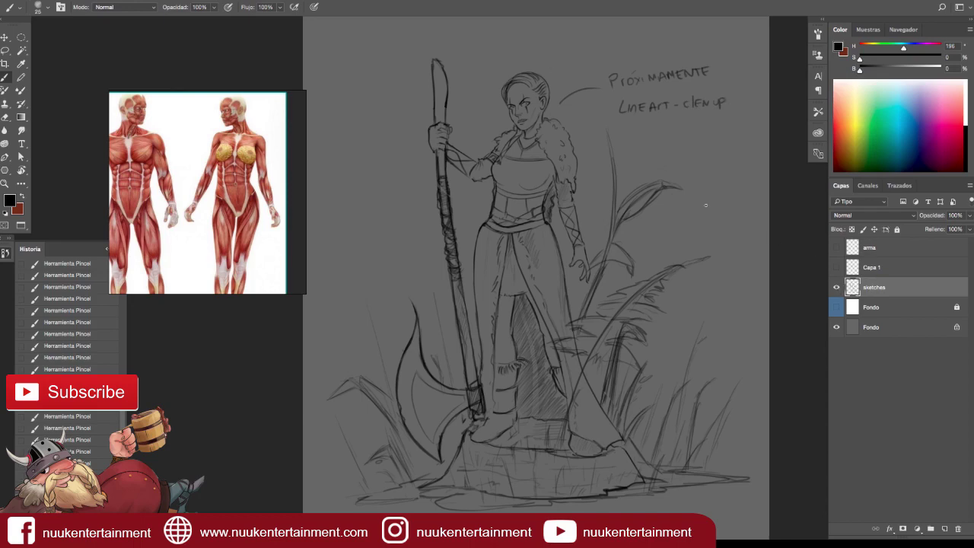
key(e)
drag(616, 76, 688, 75)
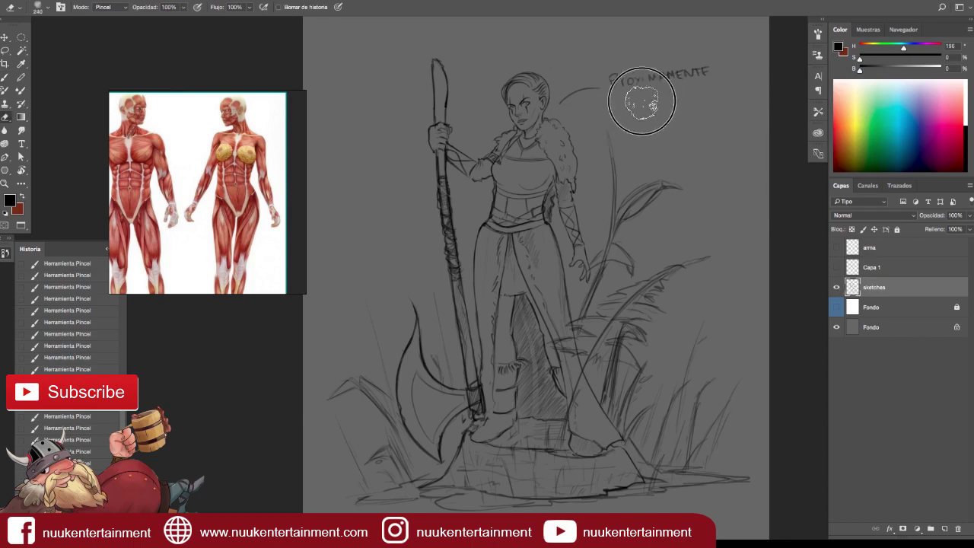
Move the anatomy reference image up-left and erase the small doodle at top right.
mouse_move(722, 198)
mouse_down()
mouse_move(699, 195)
mouse_move(720, 179)
mouse_up()
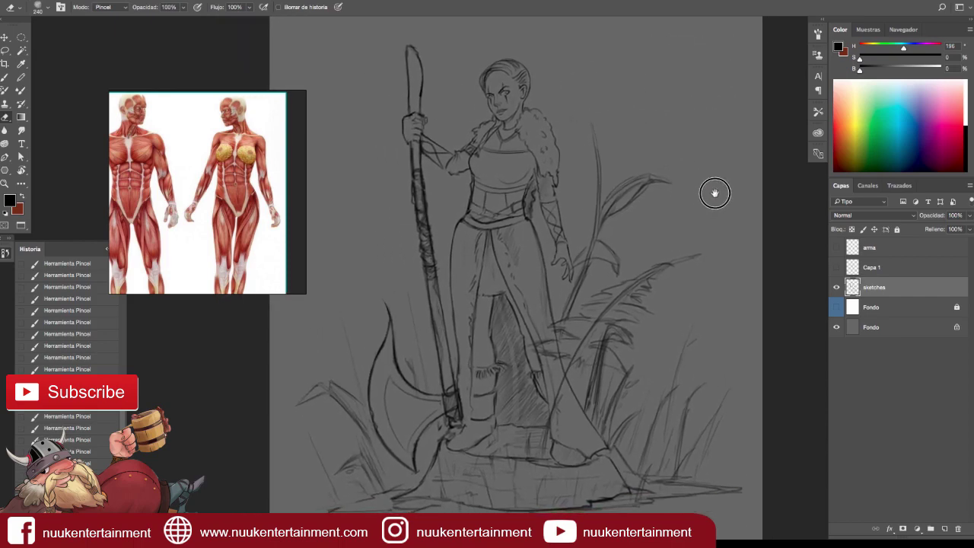
drag(249, 217, 173, 144)
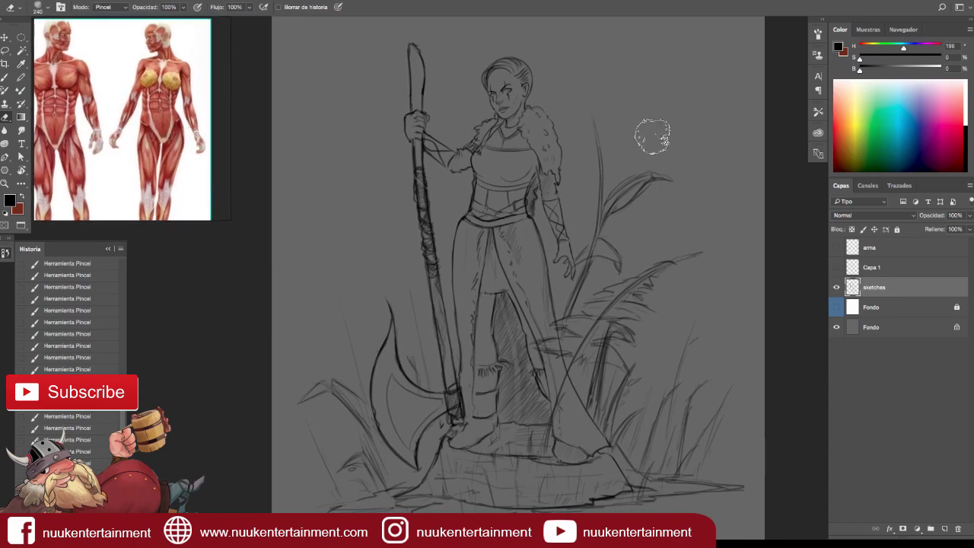
key(b)
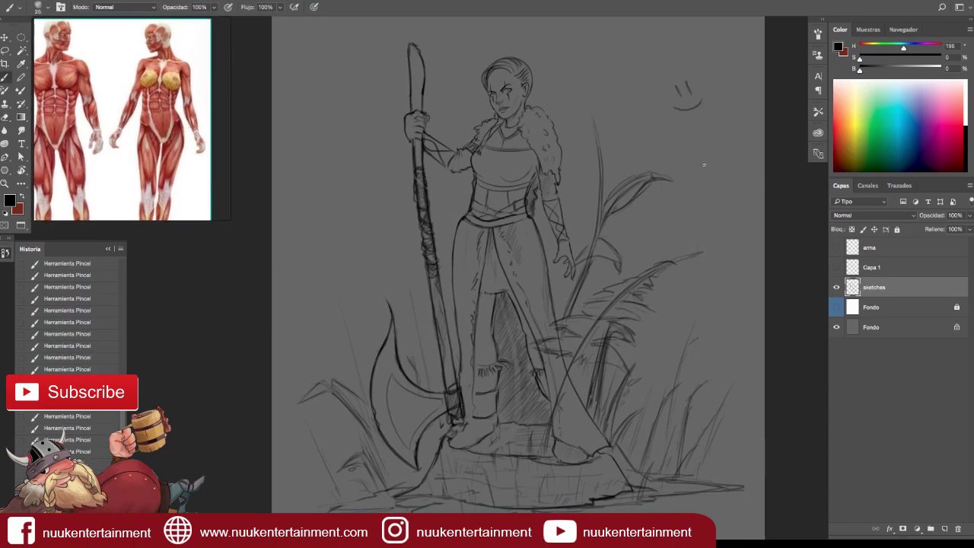
key(e)
drag(700, 94, 718, 94)
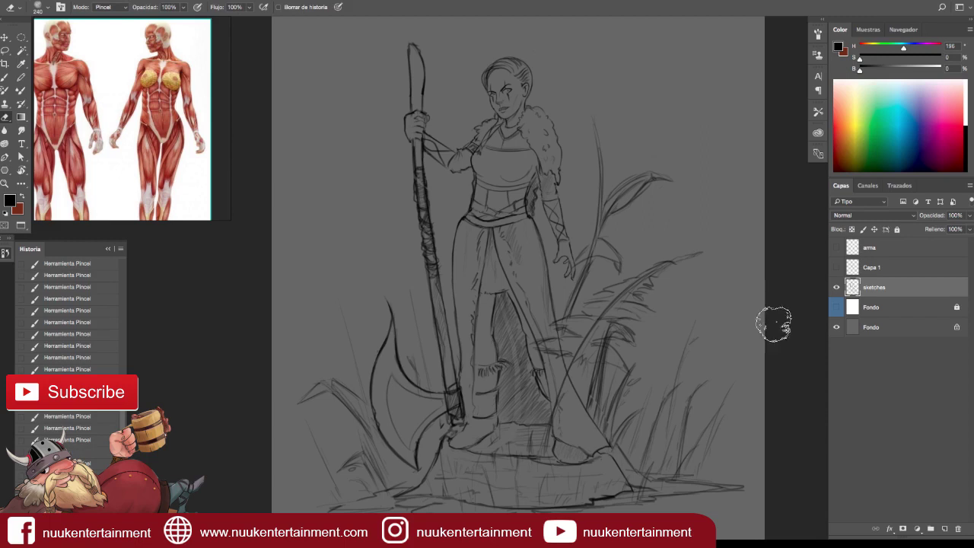
Stop the screen recording from the recorder's Dock menu.
right_click(383, 386)
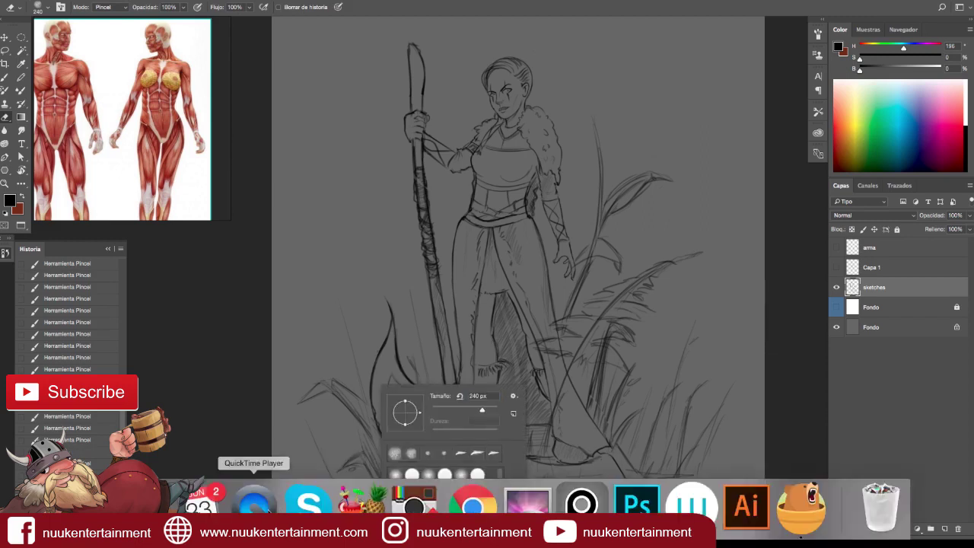
right_click(254, 499)
click(319, 375)
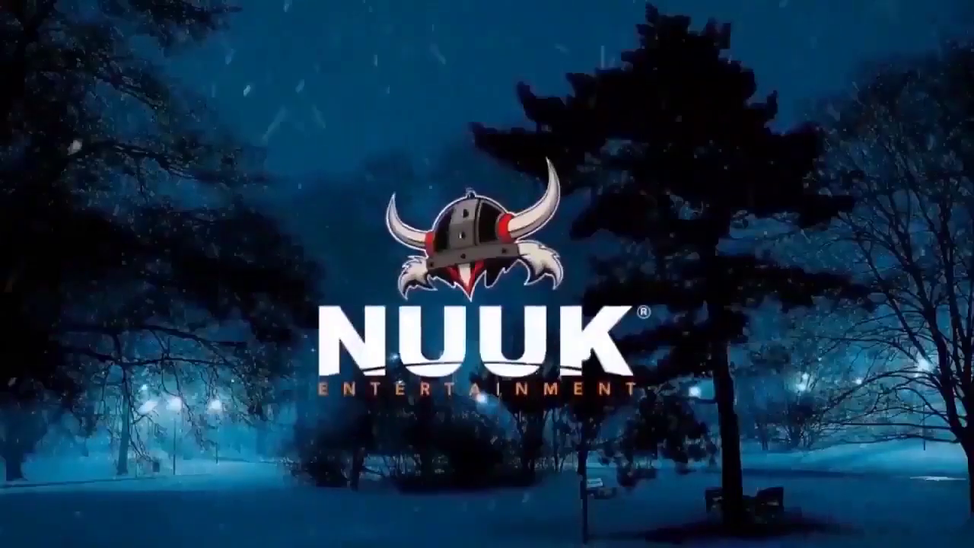